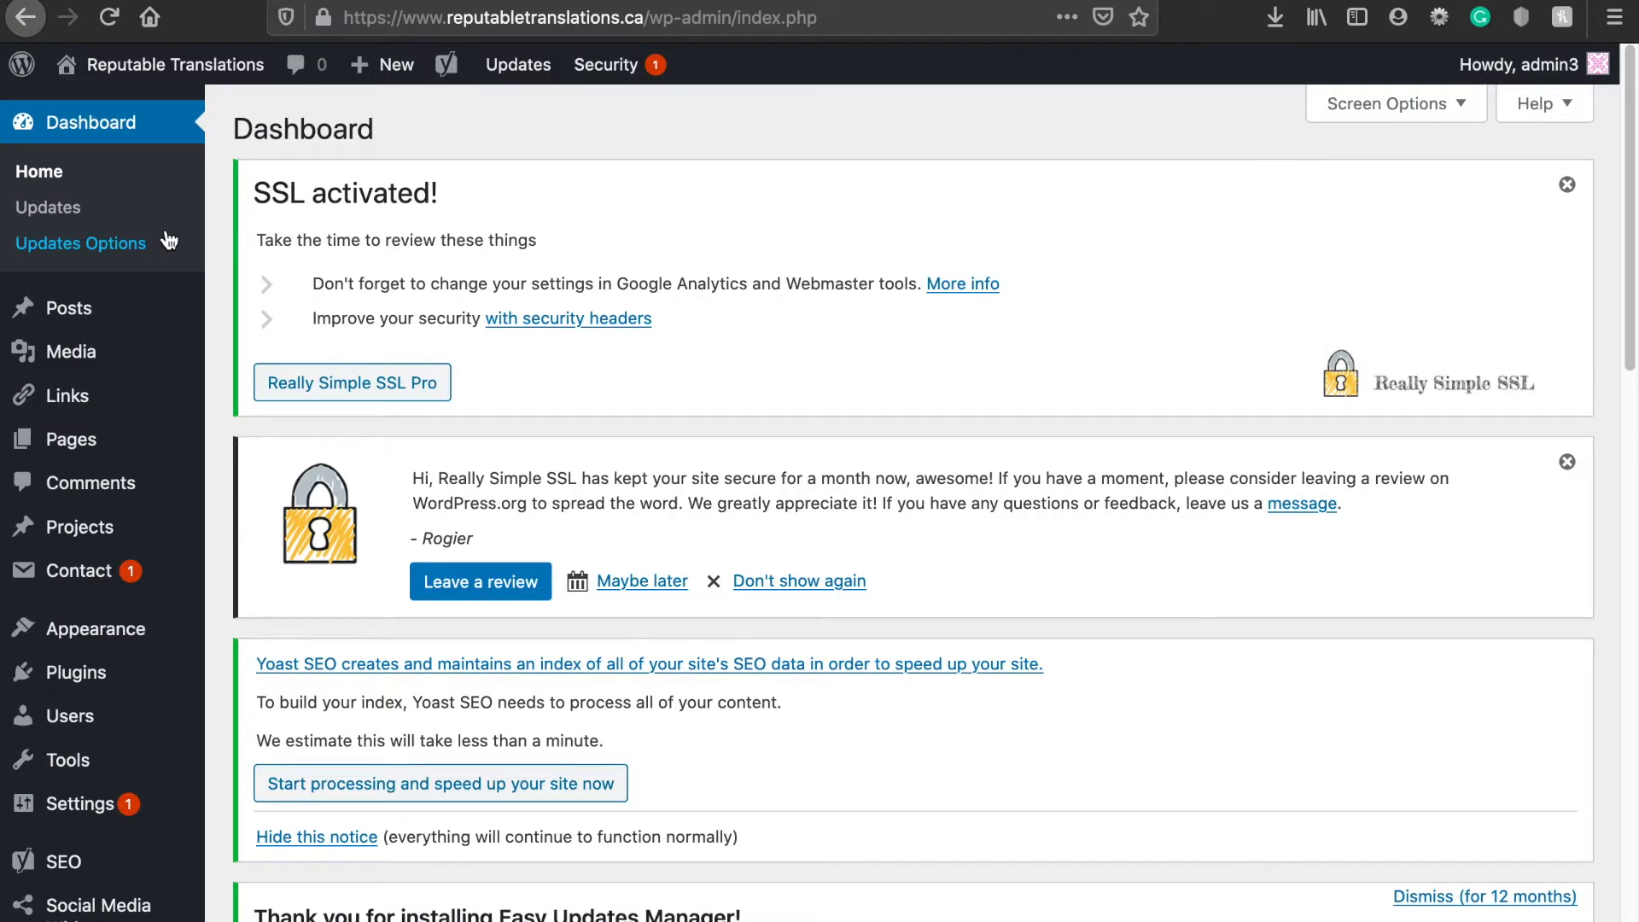
Step: Open the list of all posts and look through its entries and columns
{"action": "mouse_move", "coordinate": [81, 314]}
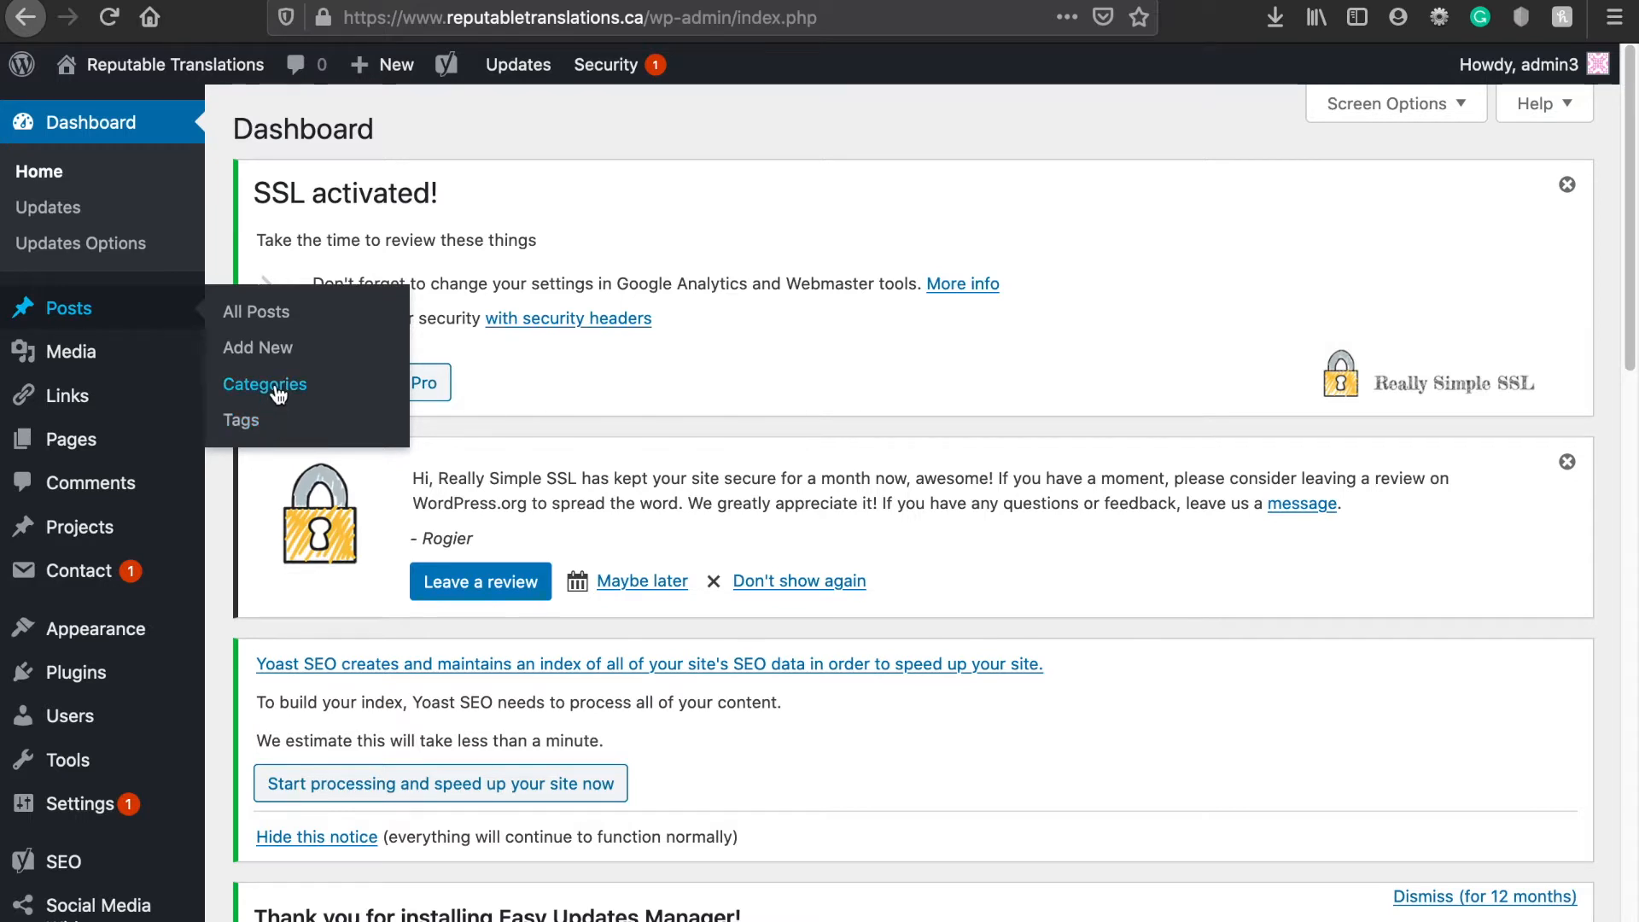
{"action": "left_click", "coordinate": [277, 323]}
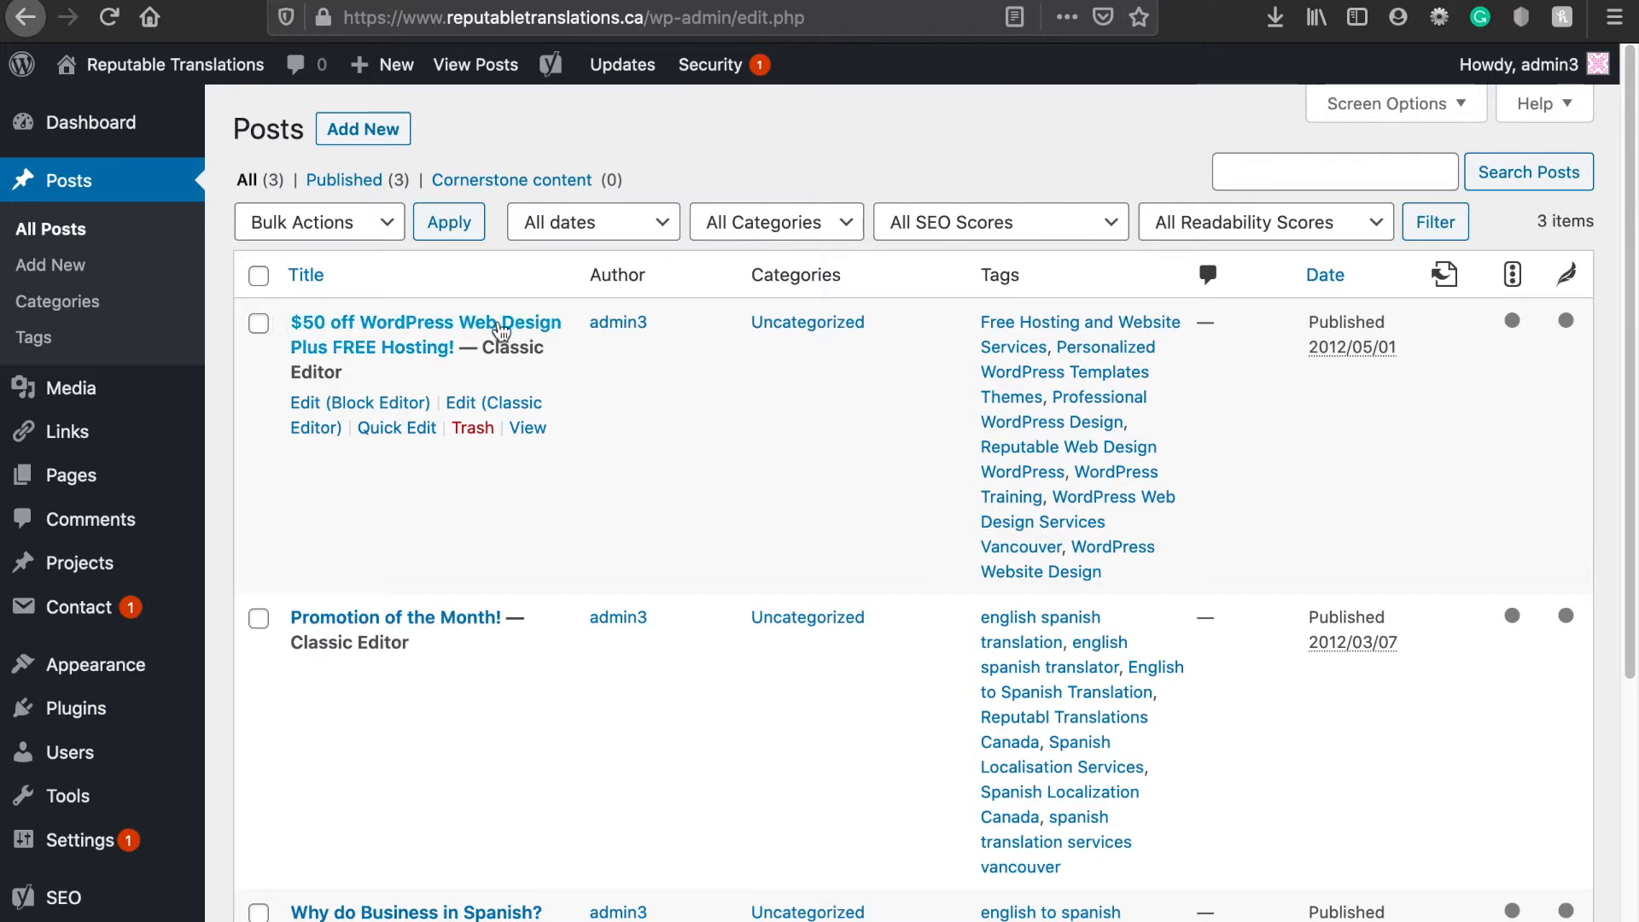
{"action": "scroll", "coordinate": [622, 652], "scroll_direction": "down", "scroll_amount": 5}
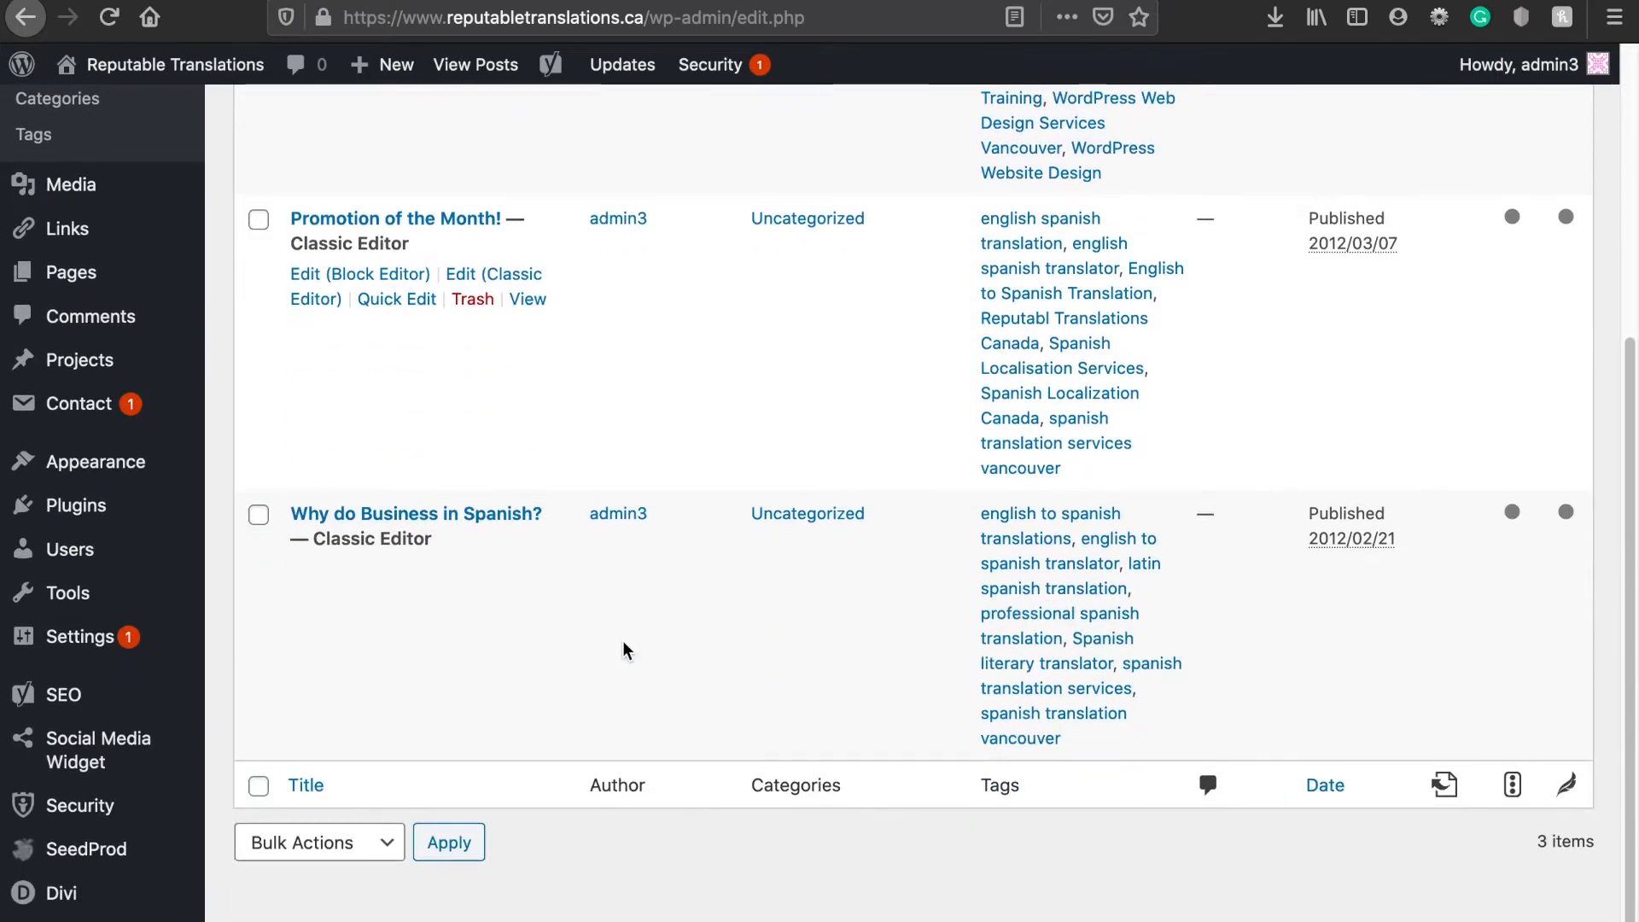
{"action": "scroll", "coordinate": [381, 377], "scroll_direction": "up", "scroll_amount": 5}
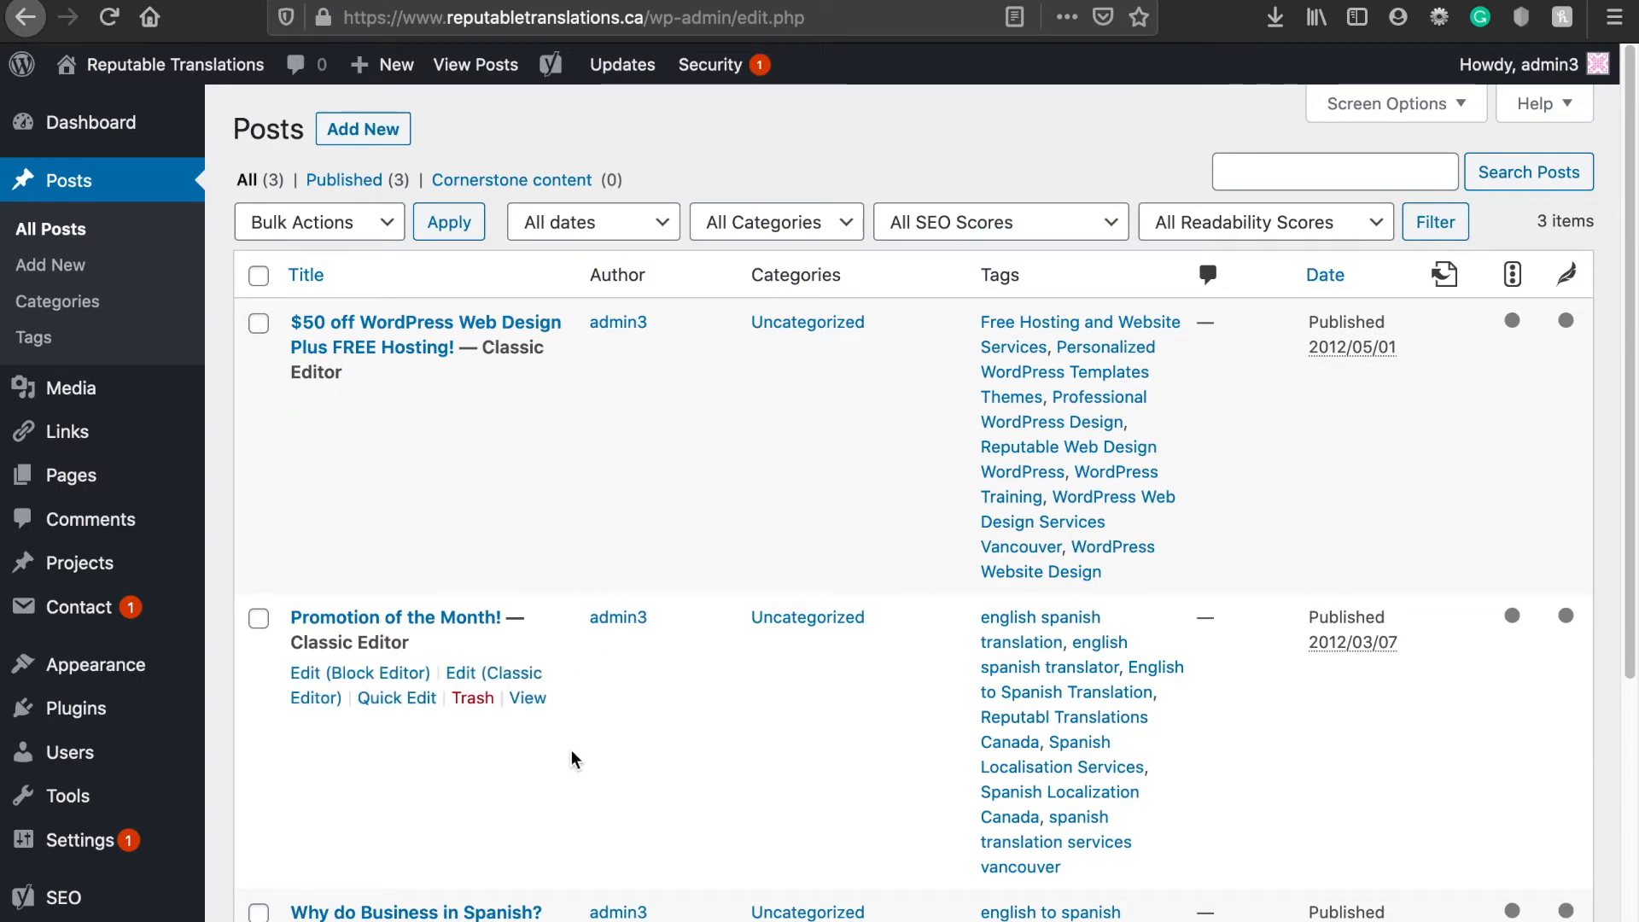
{"action": "scroll", "coordinate": [570, 751], "scroll_direction": "down", "scroll_amount": 5}
{"action": "scroll", "coordinate": [570, 764], "scroll_direction": "up", "scroll_amount": 5}
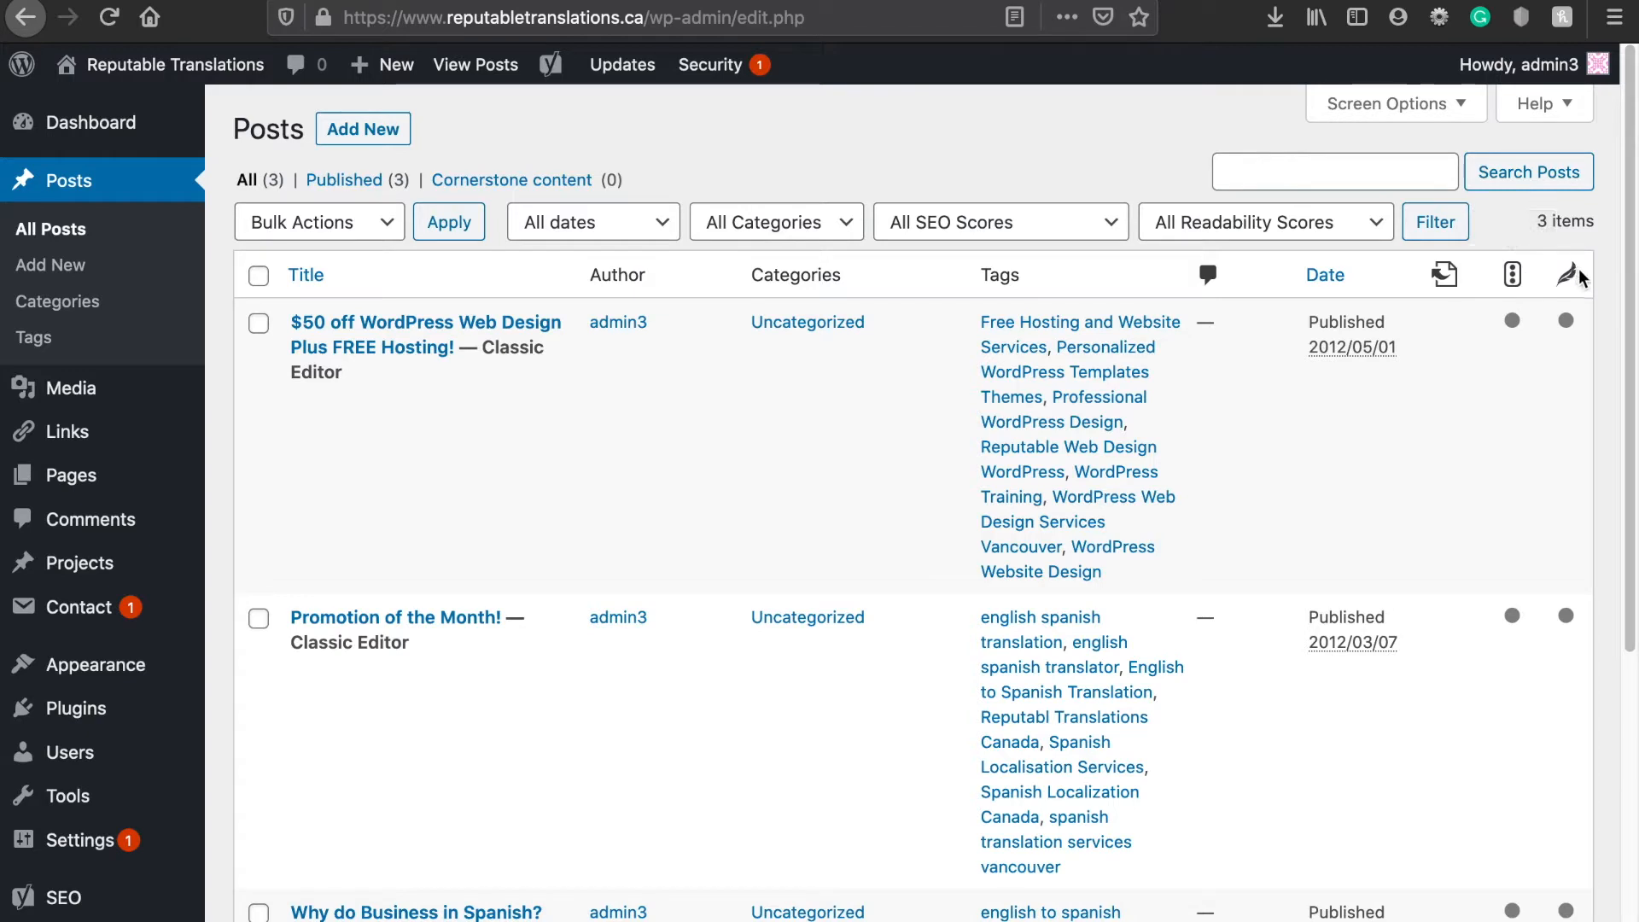
{"action": "mouse_move", "coordinate": [1500, 421]}
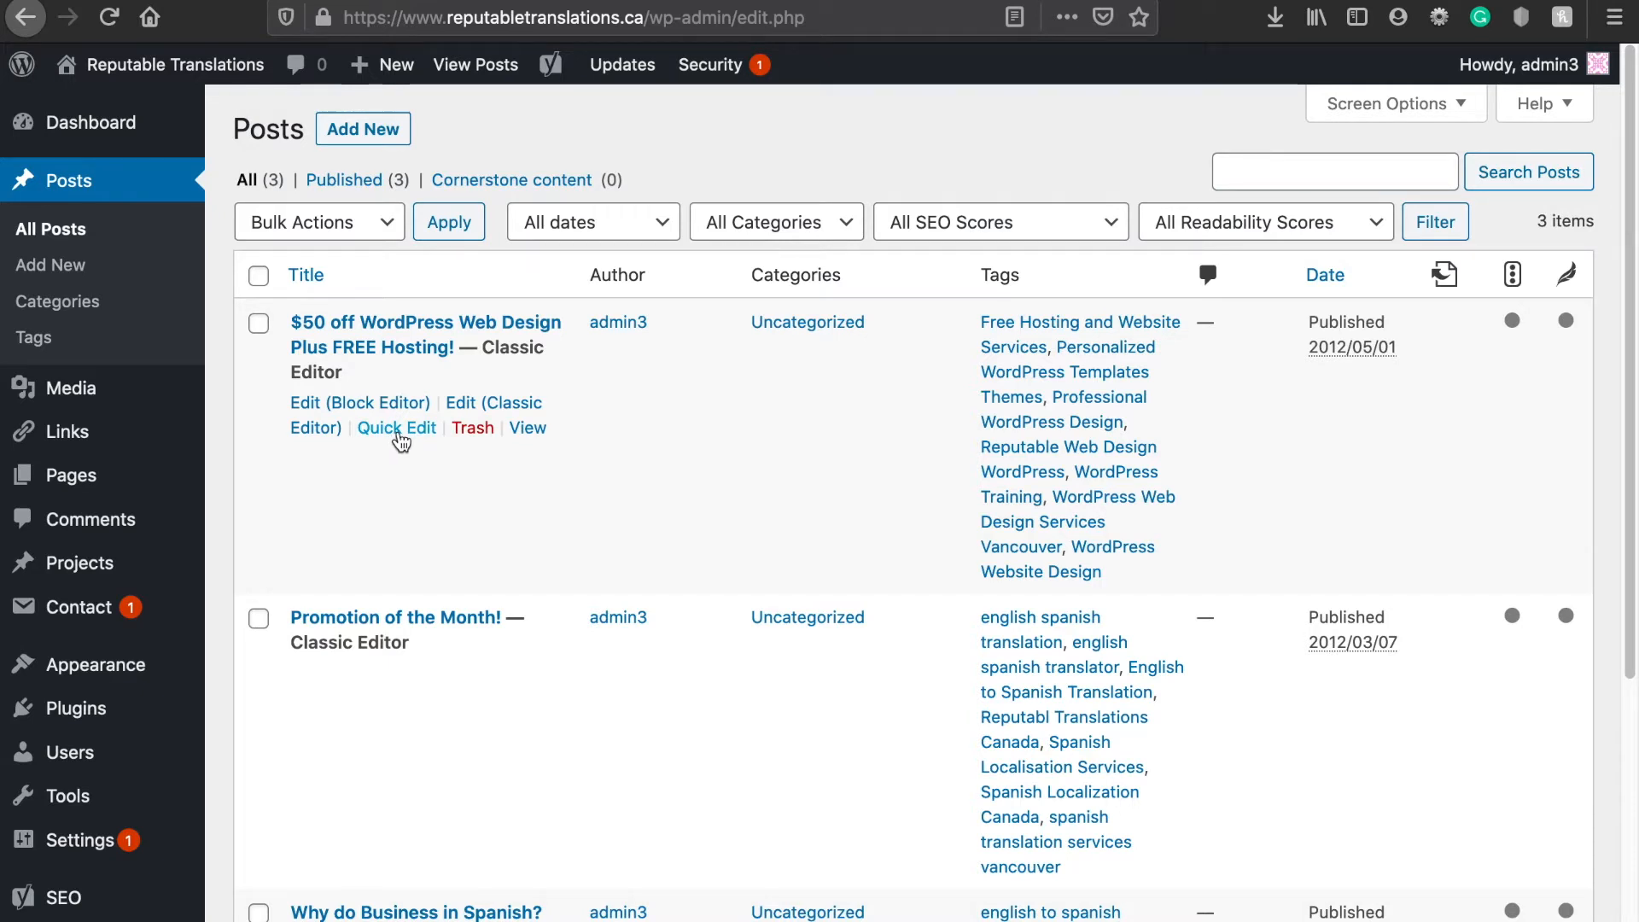
Step: Open quick editing for the "$50 off WordPress Web Design Plus FREE Hosting!" post and switch Private on and back off
{"action": "left_click", "coordinate": [398, 429]}
{"action": "left_click", "coordinate": [519, 410]}
{"action": "double_click", "coordinate": [519, 419]}
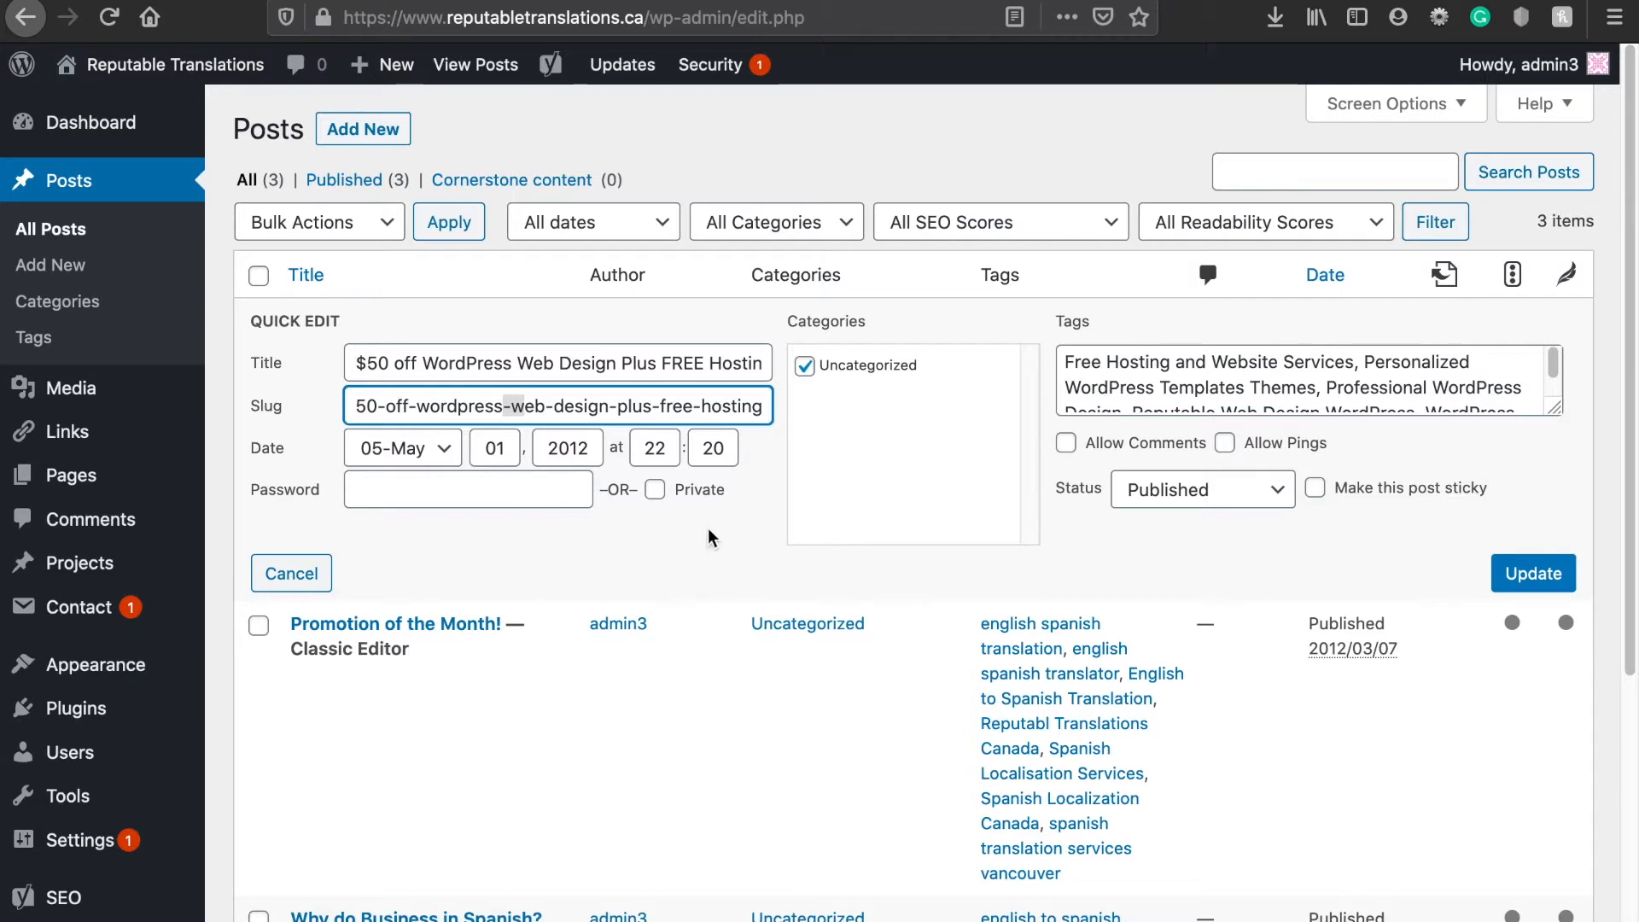
{"action": "left_click", "coordinate": [654, 490]}
{"action": "left_click", "coordinate": [655, 490]}
Step: Check the post's status choices keeping Published, switch Allow Pings on and back off, and update the post
{"action": "left_click", "coordinate": [1229, 500]}
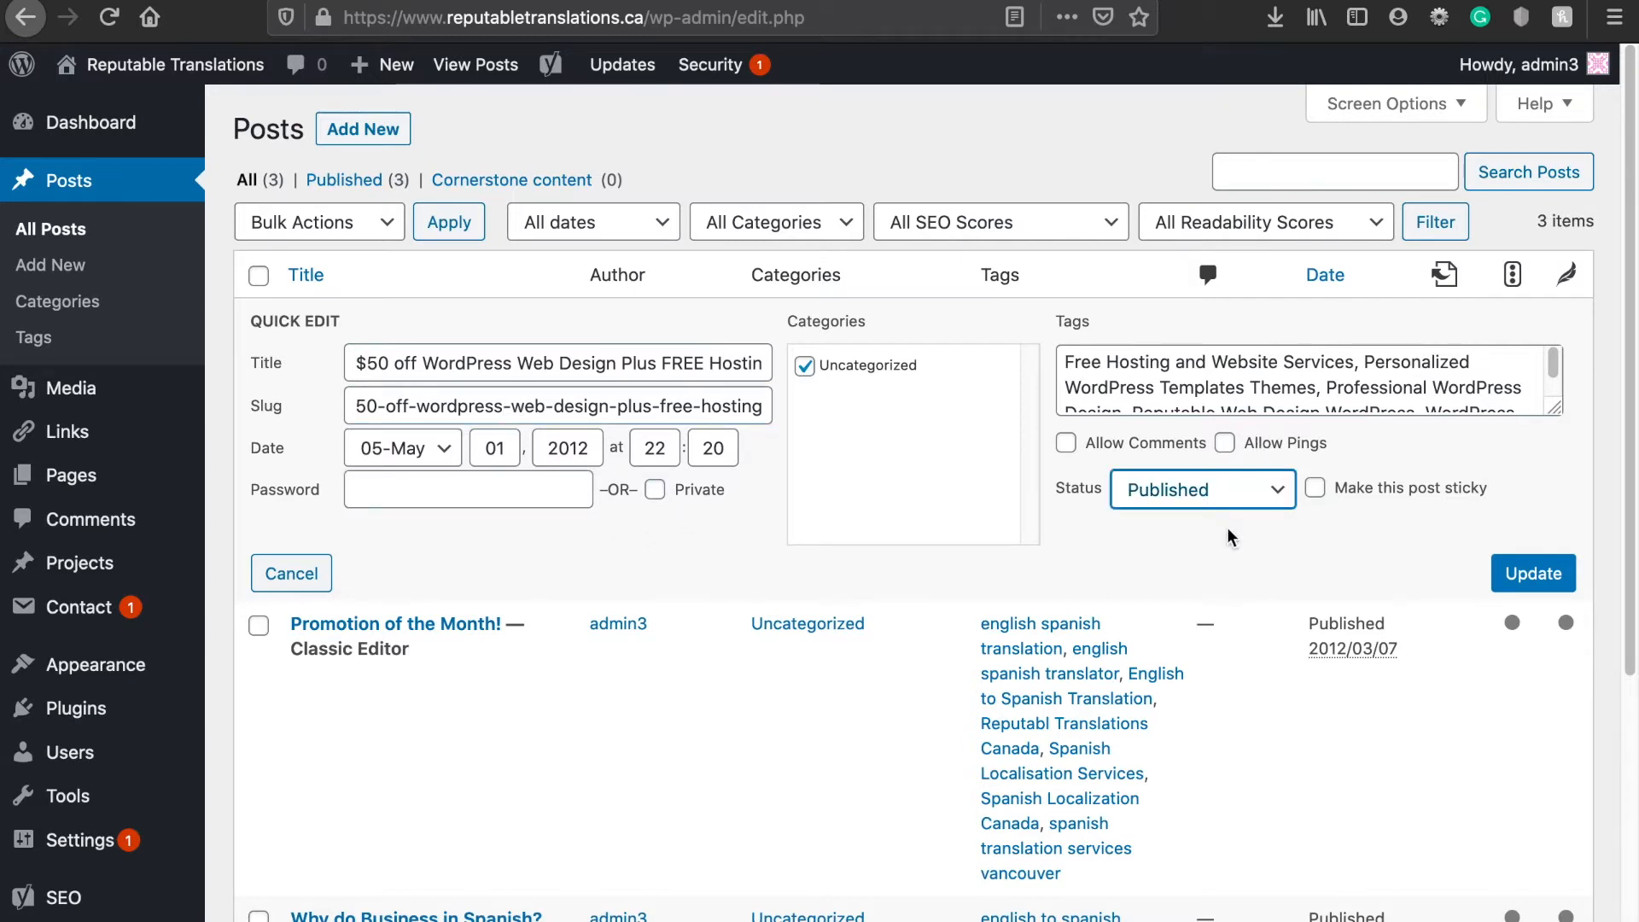
{"action": "left_click", "coordinate": [1278, 492]}
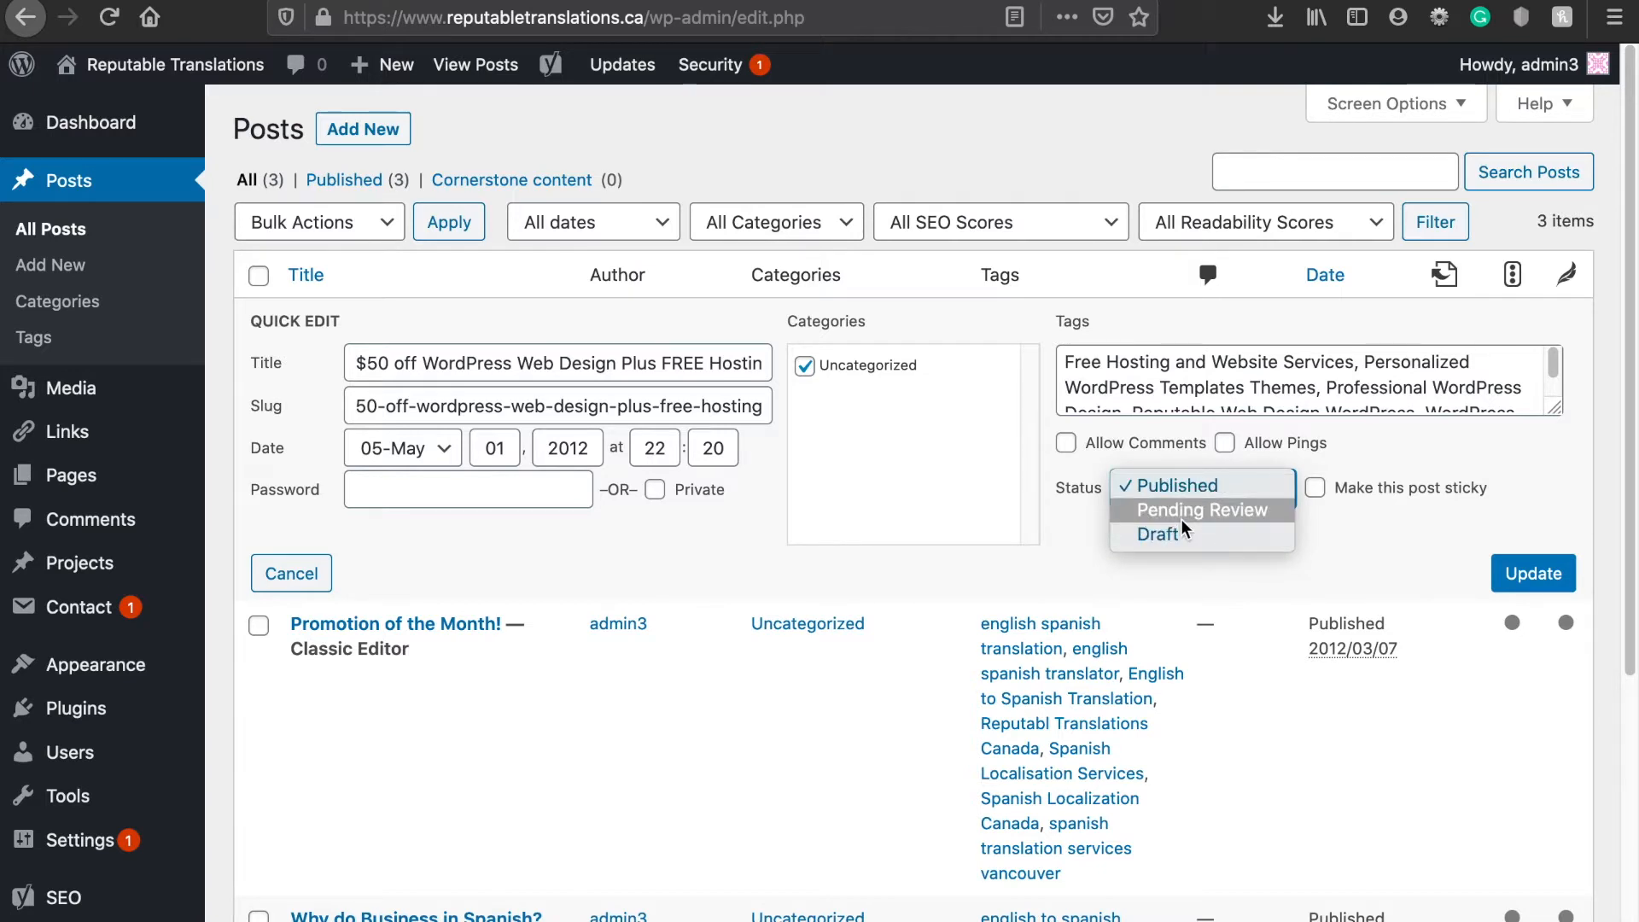
{"action": "left_click", "coordinate": [1200, 490]}
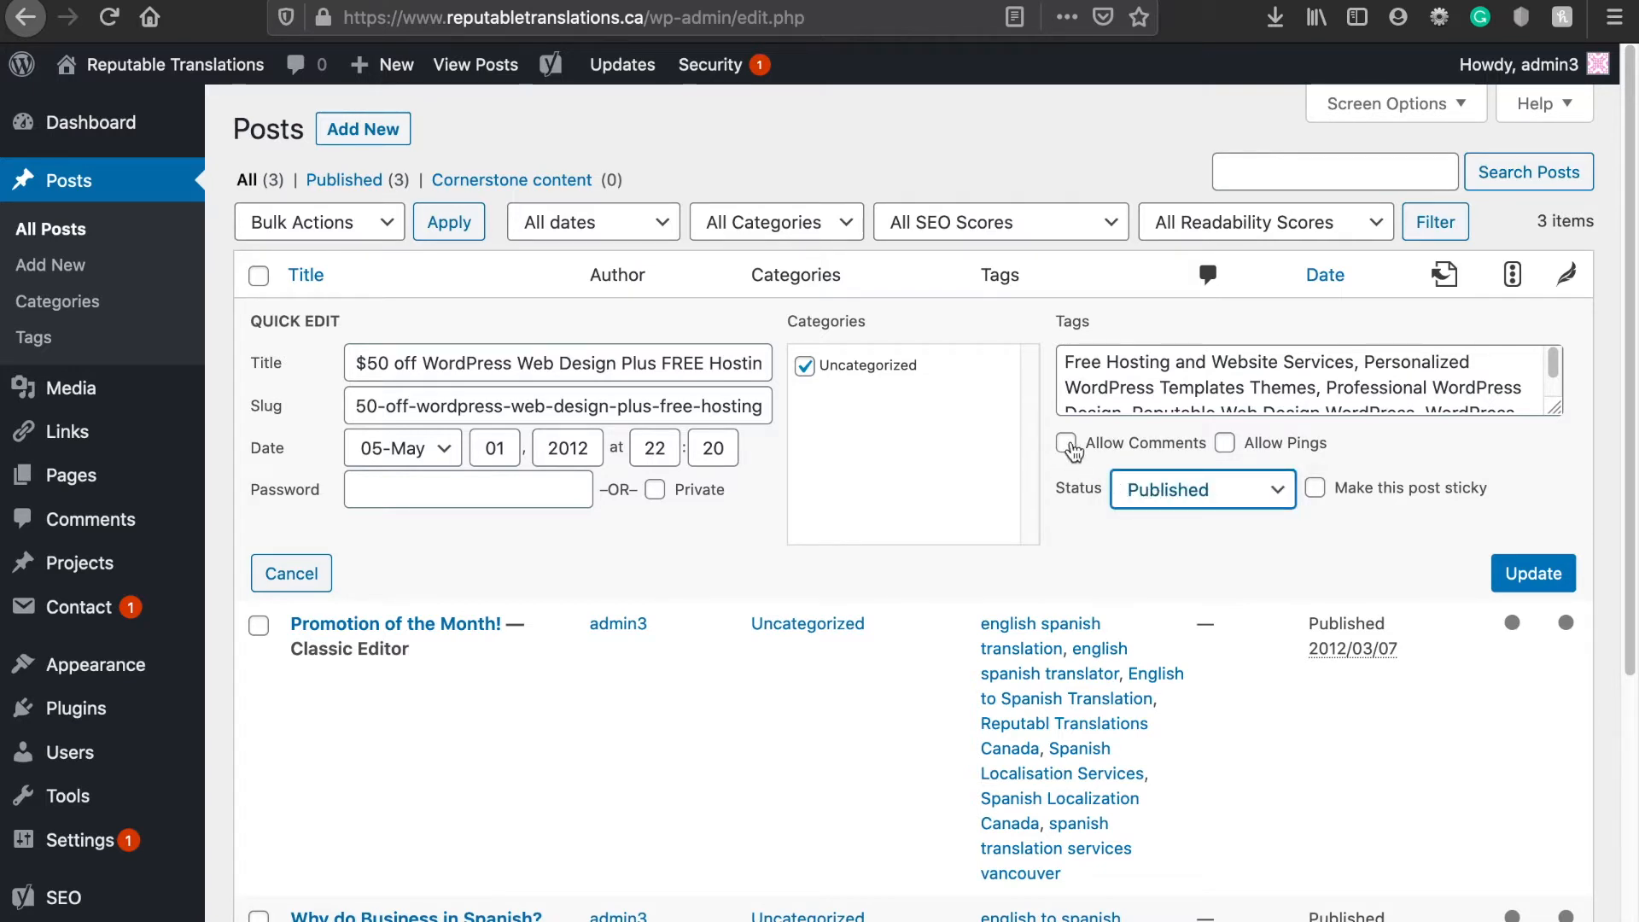
{"action": "left_click", "coordinate": [1225, 442]}
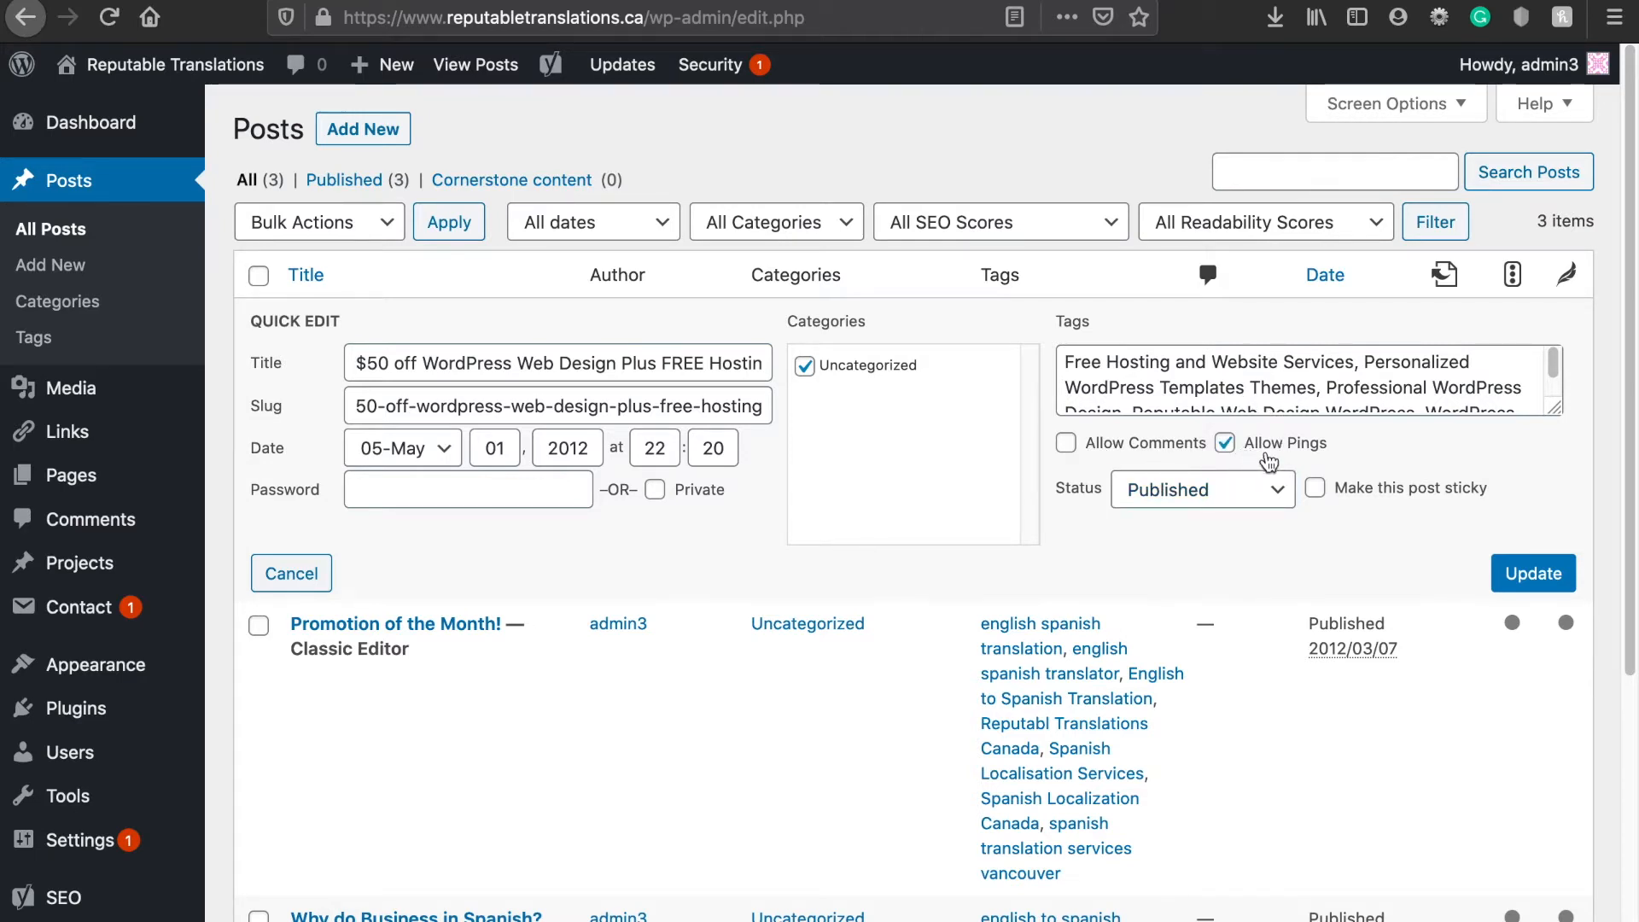
{"action": "left_click", "coordinate": [1226, 444]}
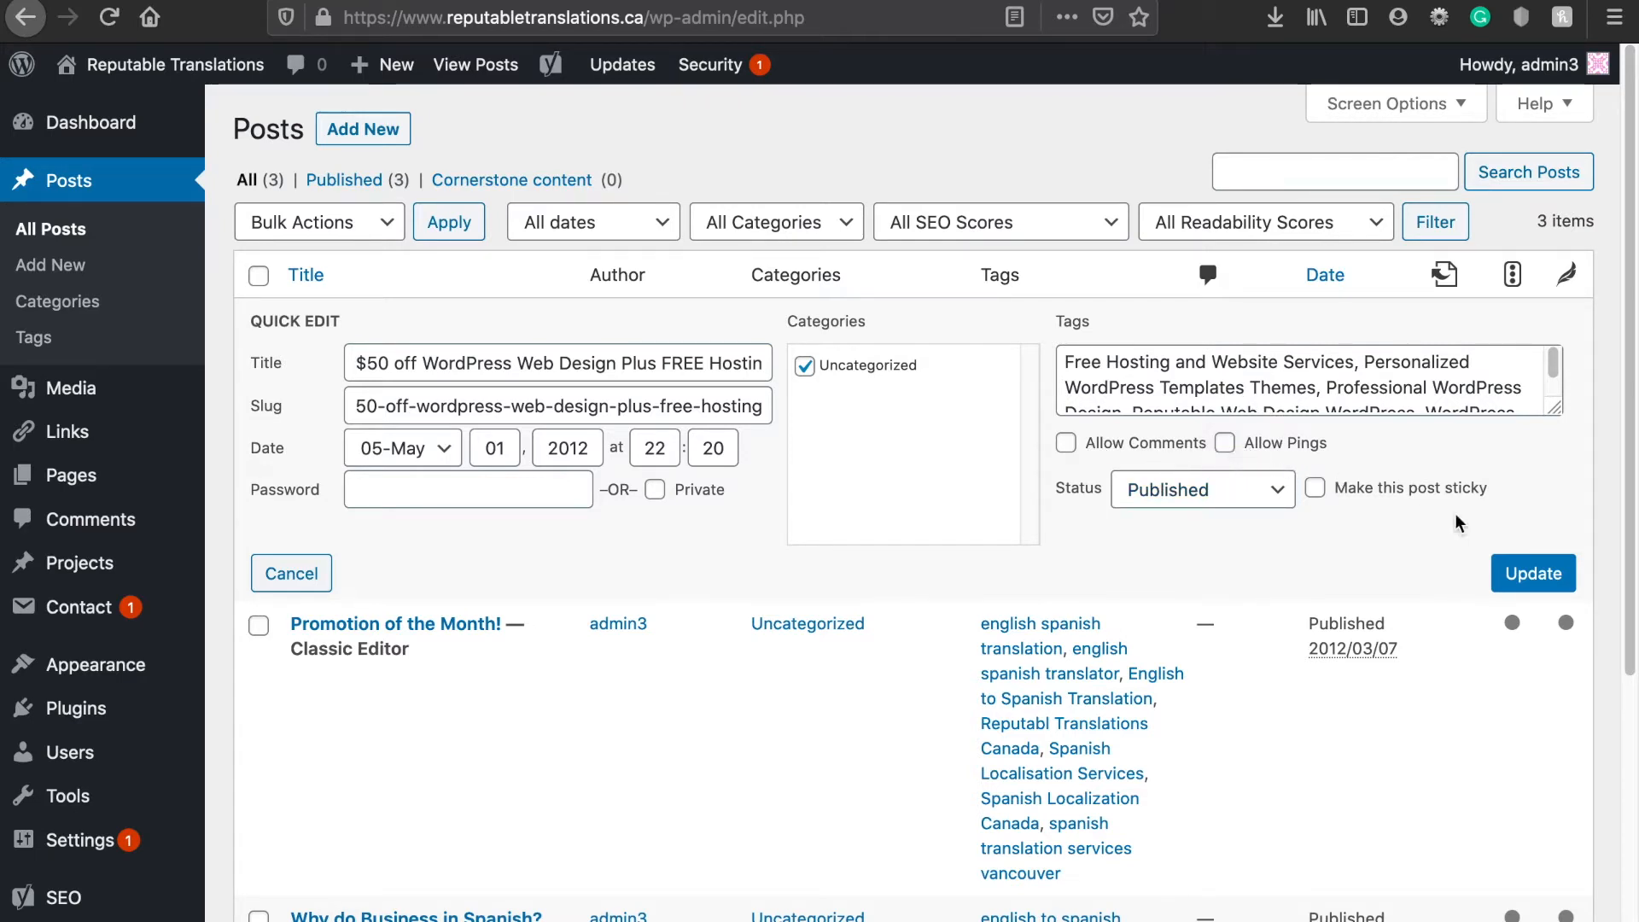
{"action": "left_click", "coordinate": [1530, 589]}
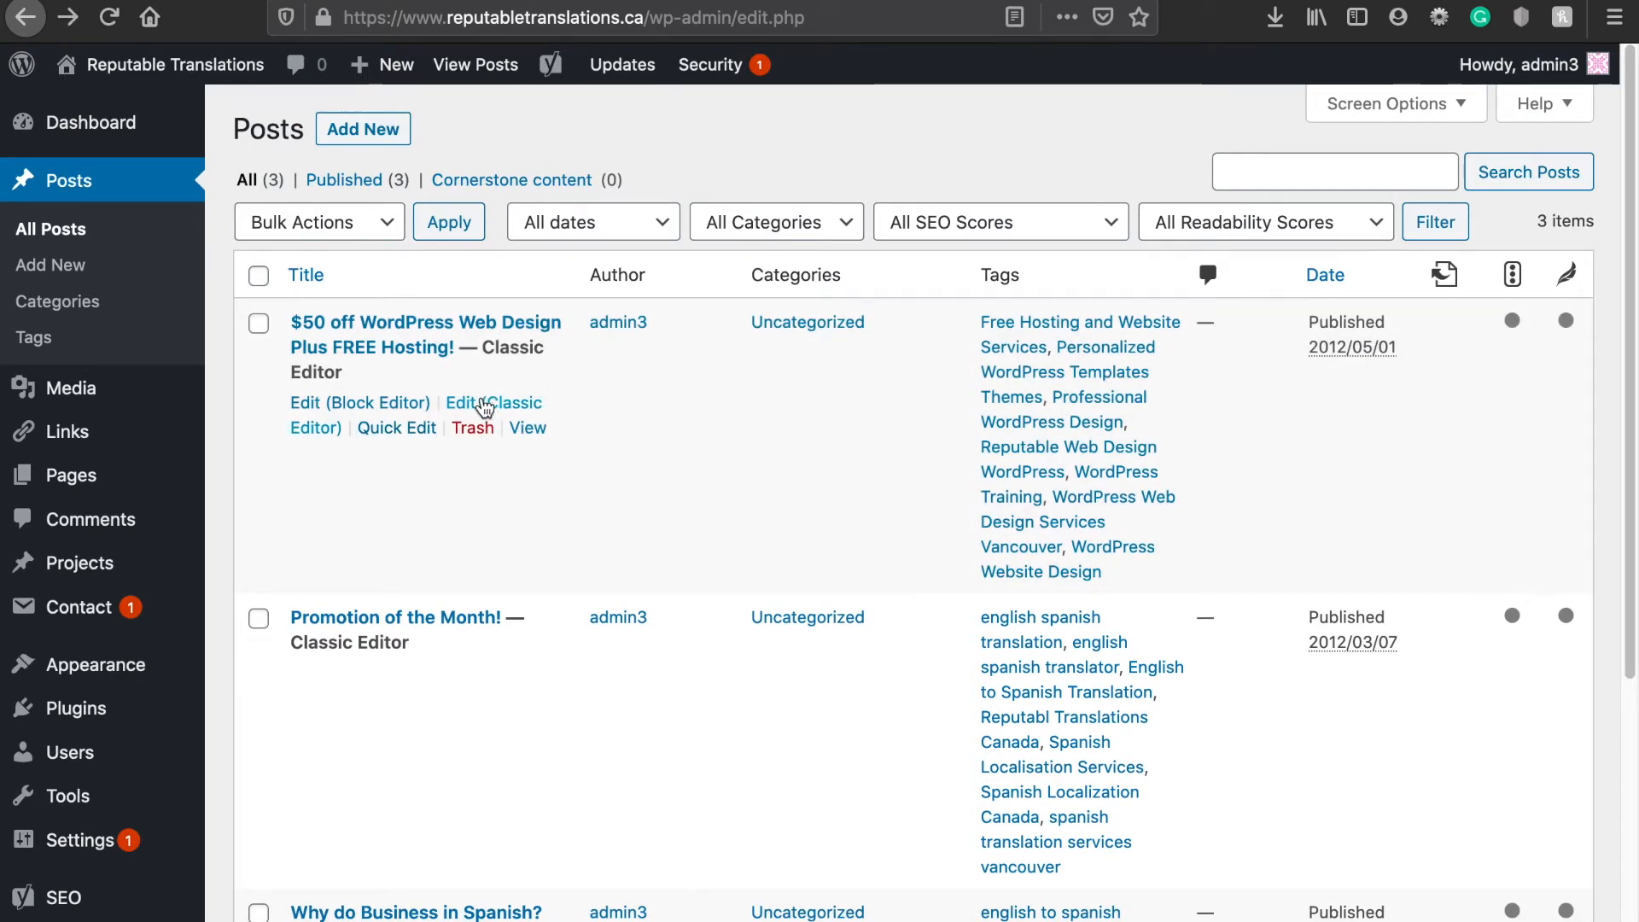
Step: Open the "$50 off WordPress Web Design Plus FREE Hosting!" post in the Classic Editor
{"action": "left_click", "coordinate": [478, 412]}
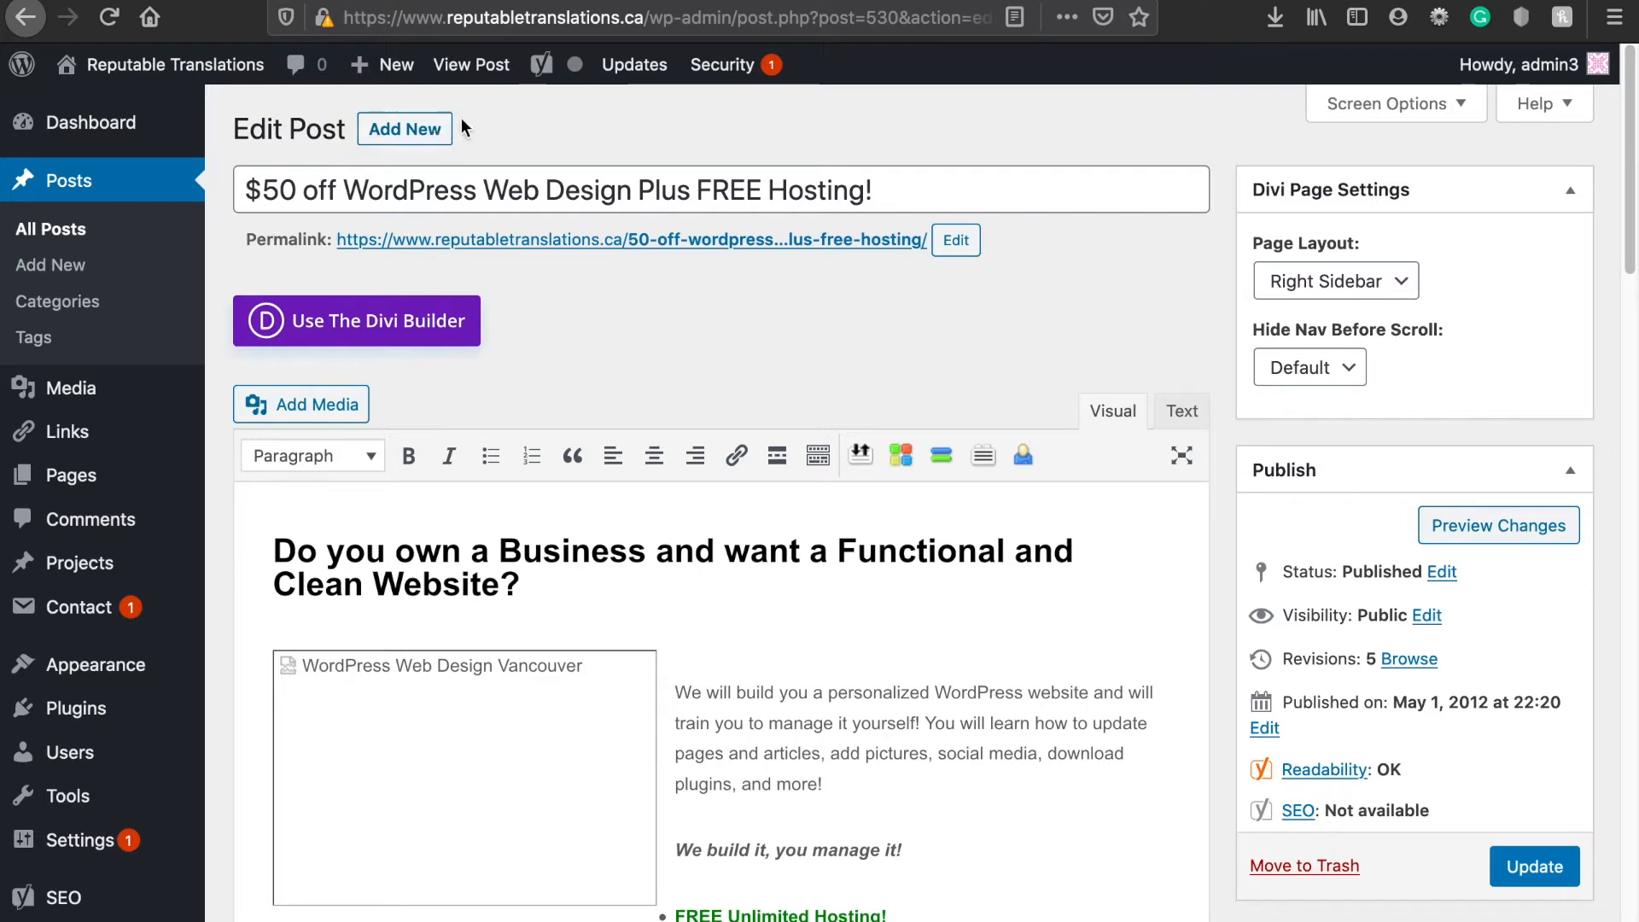
Step: Create a new post and title it "Sample Title"
{"action": "mouse_move", "coordinate": [405, 75]}
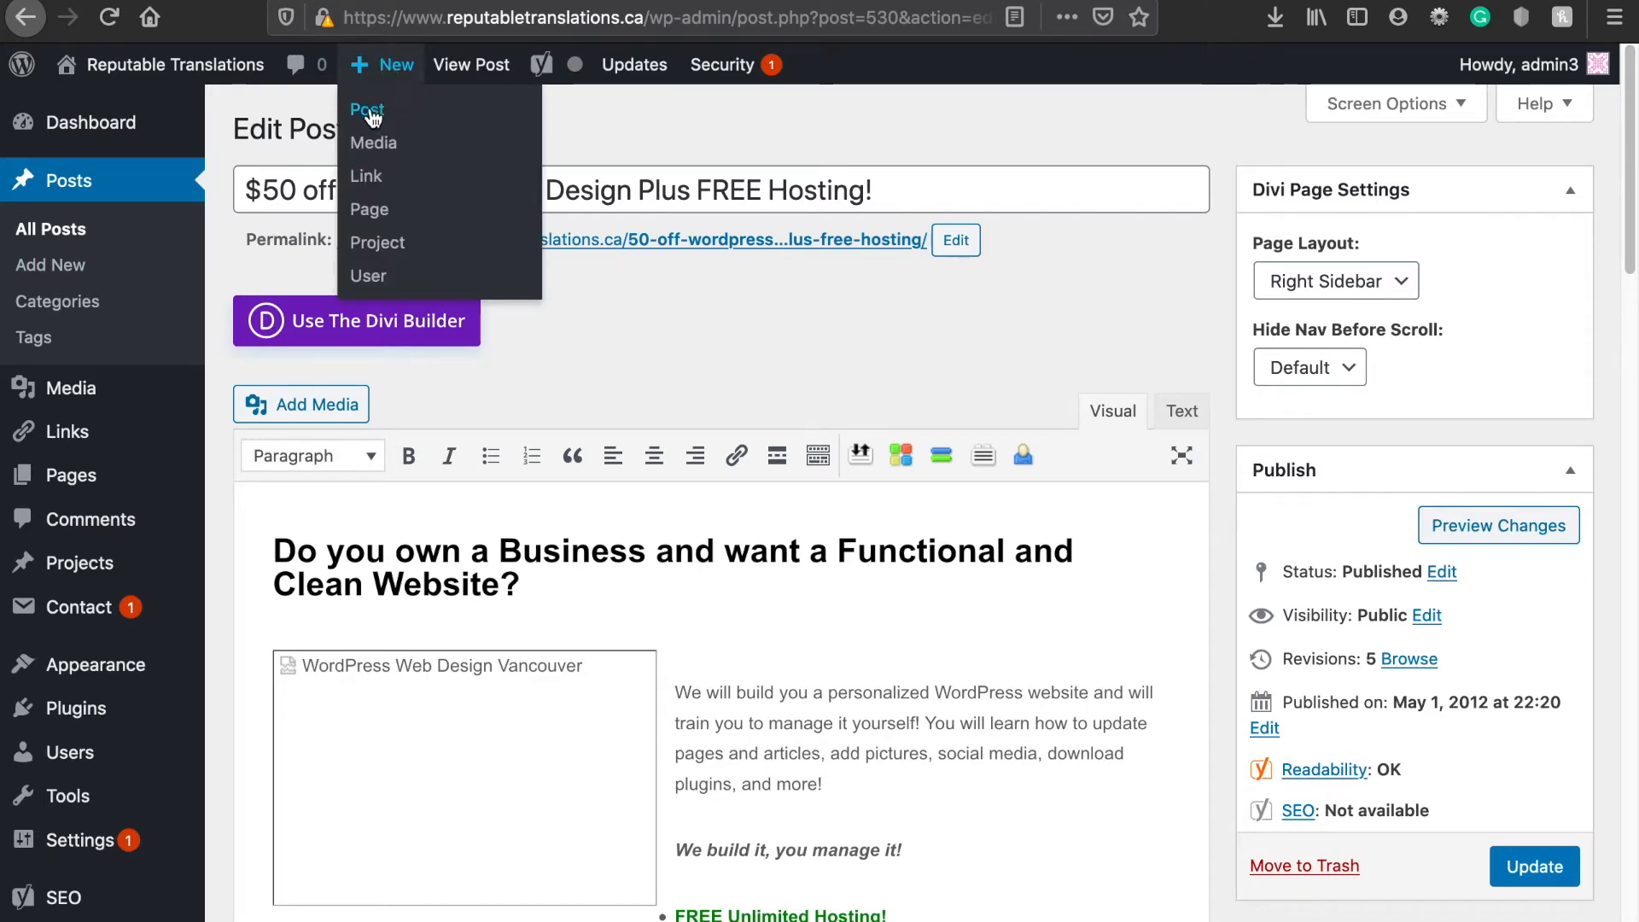
{"action": "left_click", "coordinate": [369, 111]}
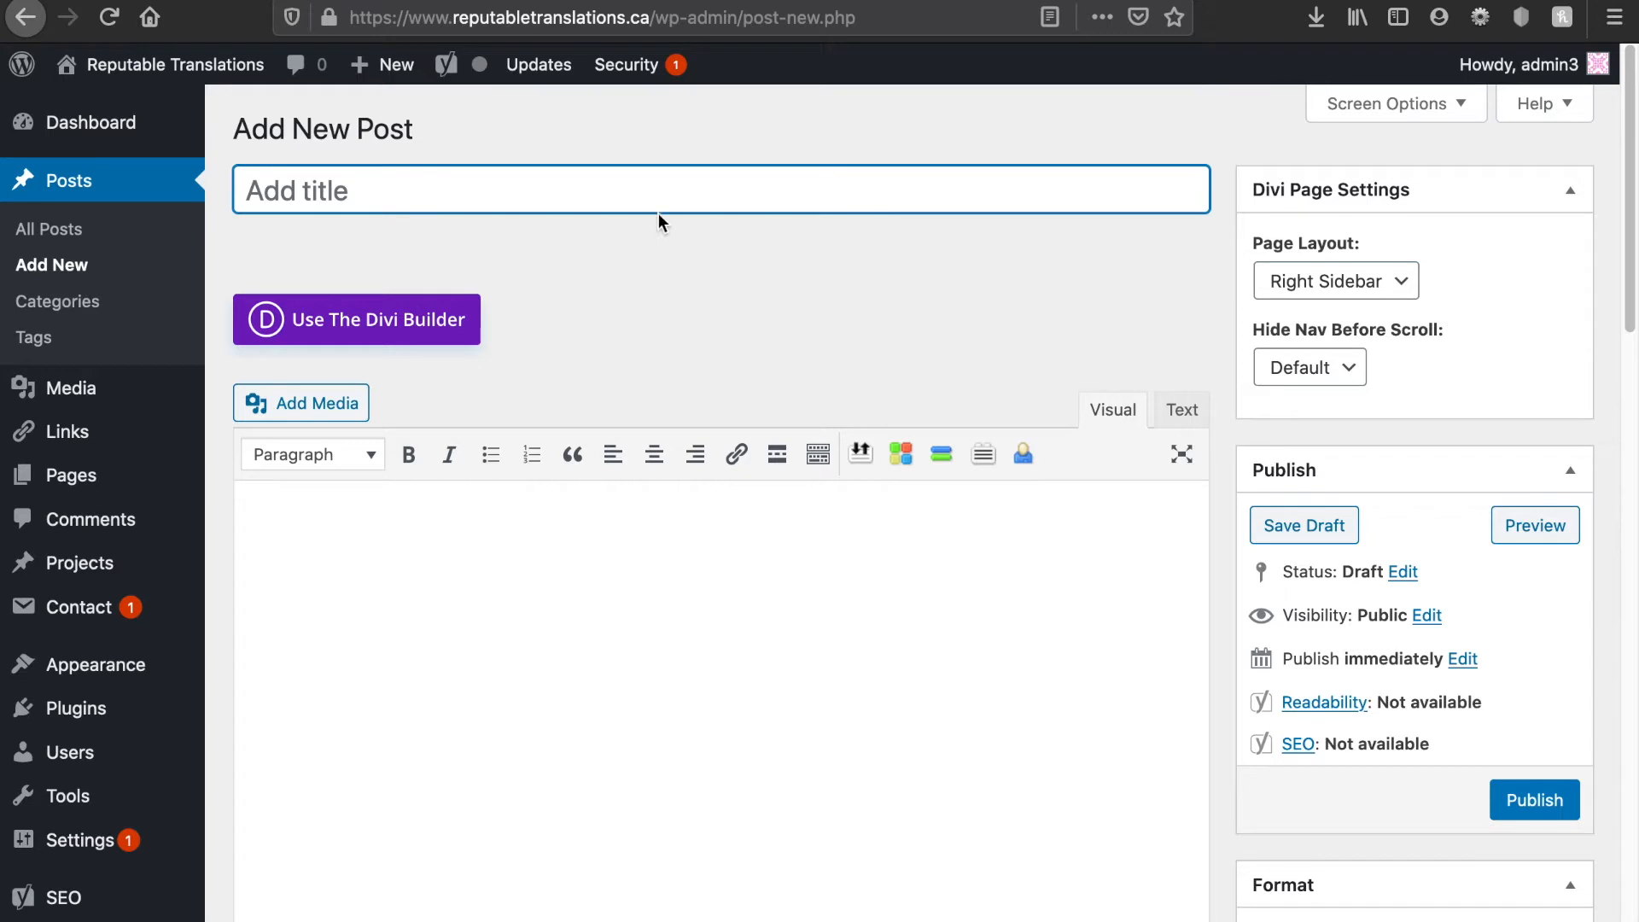
{"action": "type", "text": "Sa"}
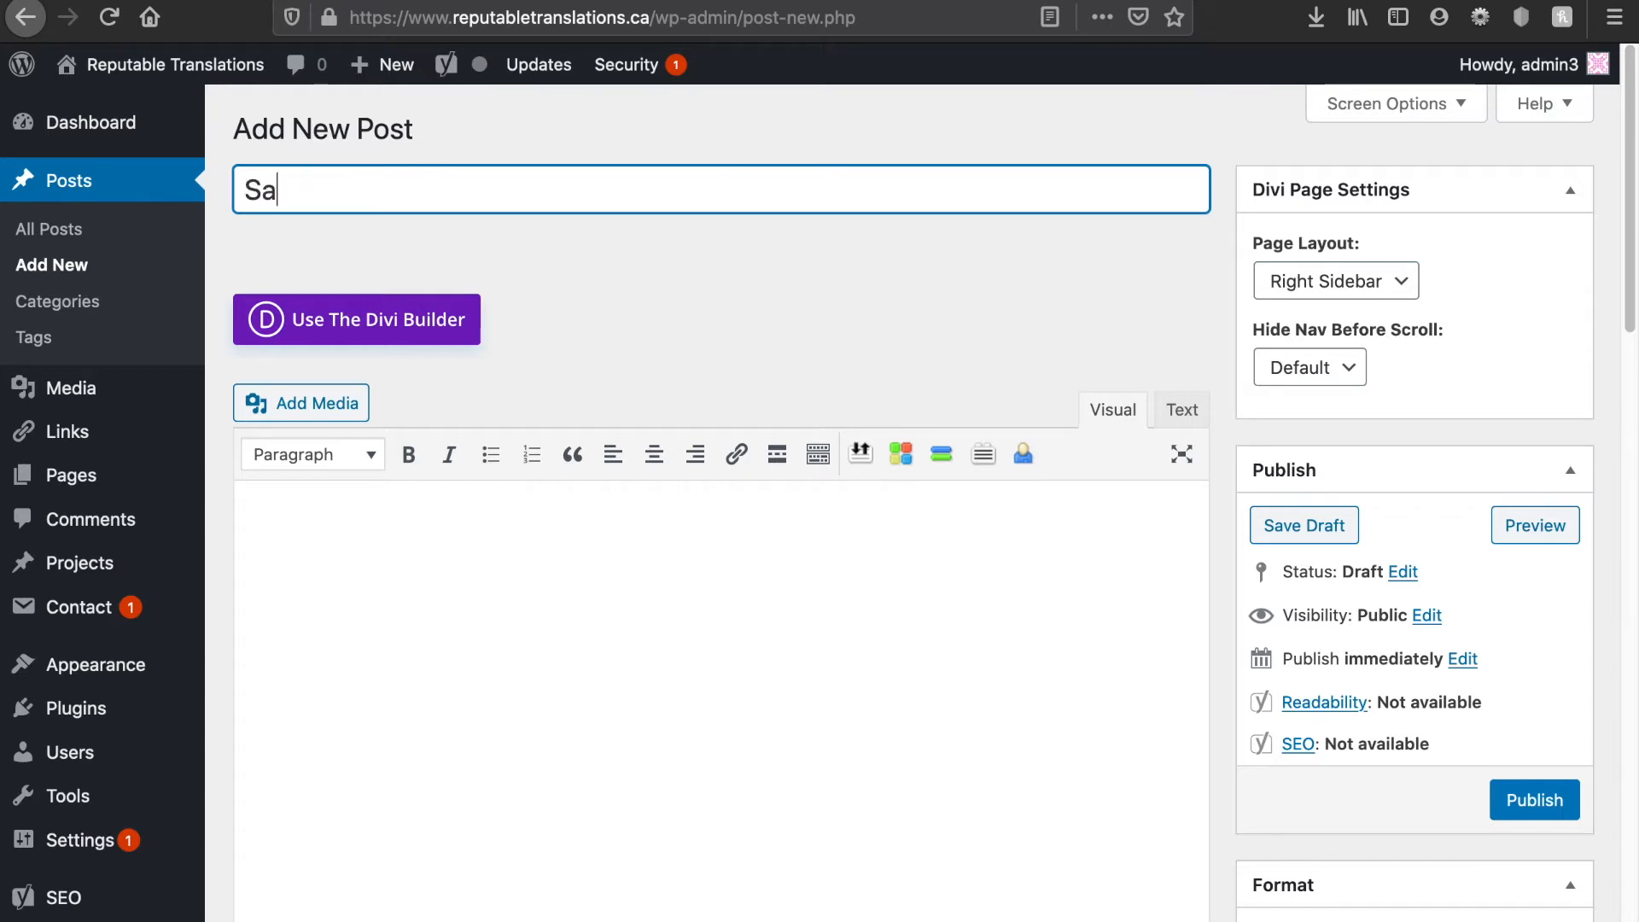
{"action": "type", "text": "mple Title"}
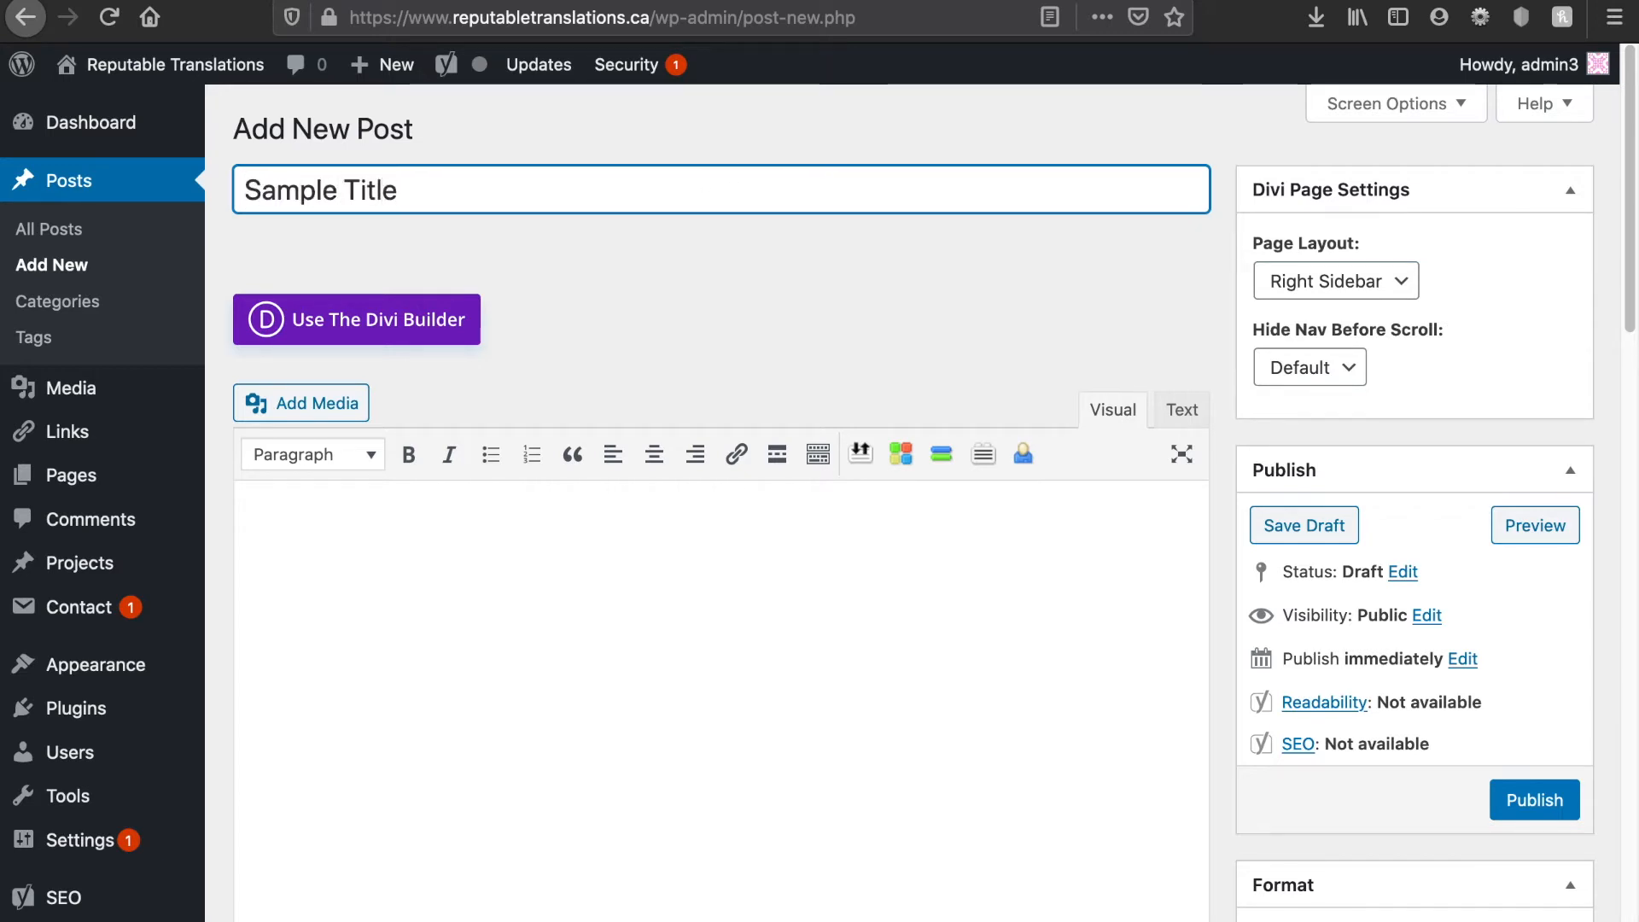
Step: Write "This is a Title" in the post body and "This is a brief paragraph." as a separate paragraph below it
{"action": "scroll", "coordinate": [822, 337], "scroll_direction": "down", "scroll_amount": 2}
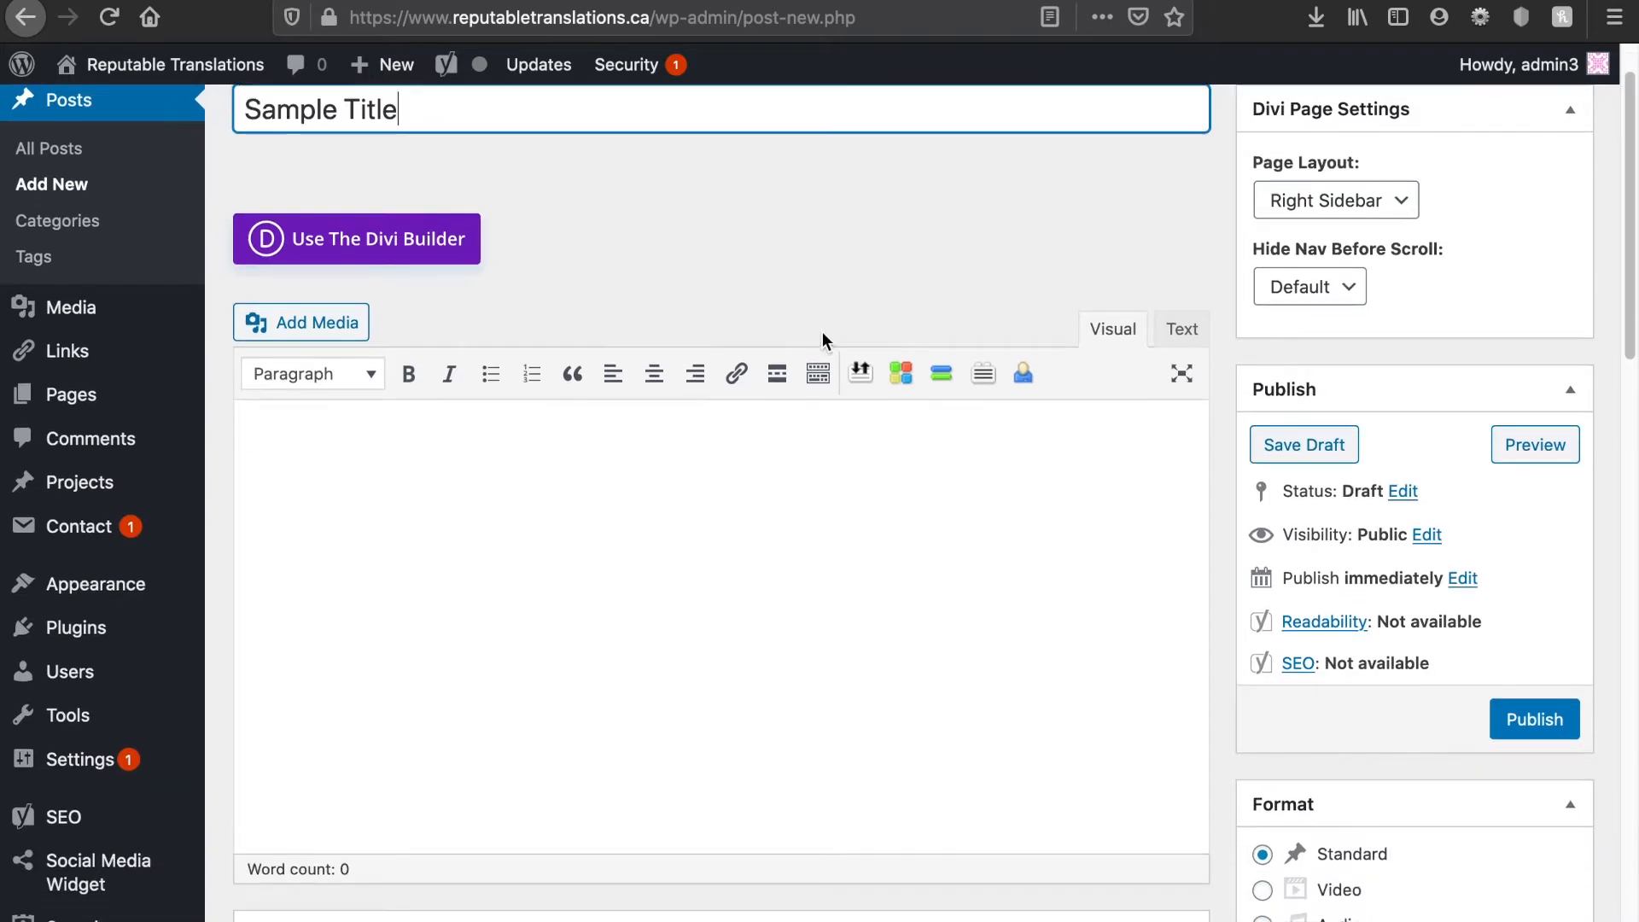
{"action": "left_click", "coordinate": [575, 535]}
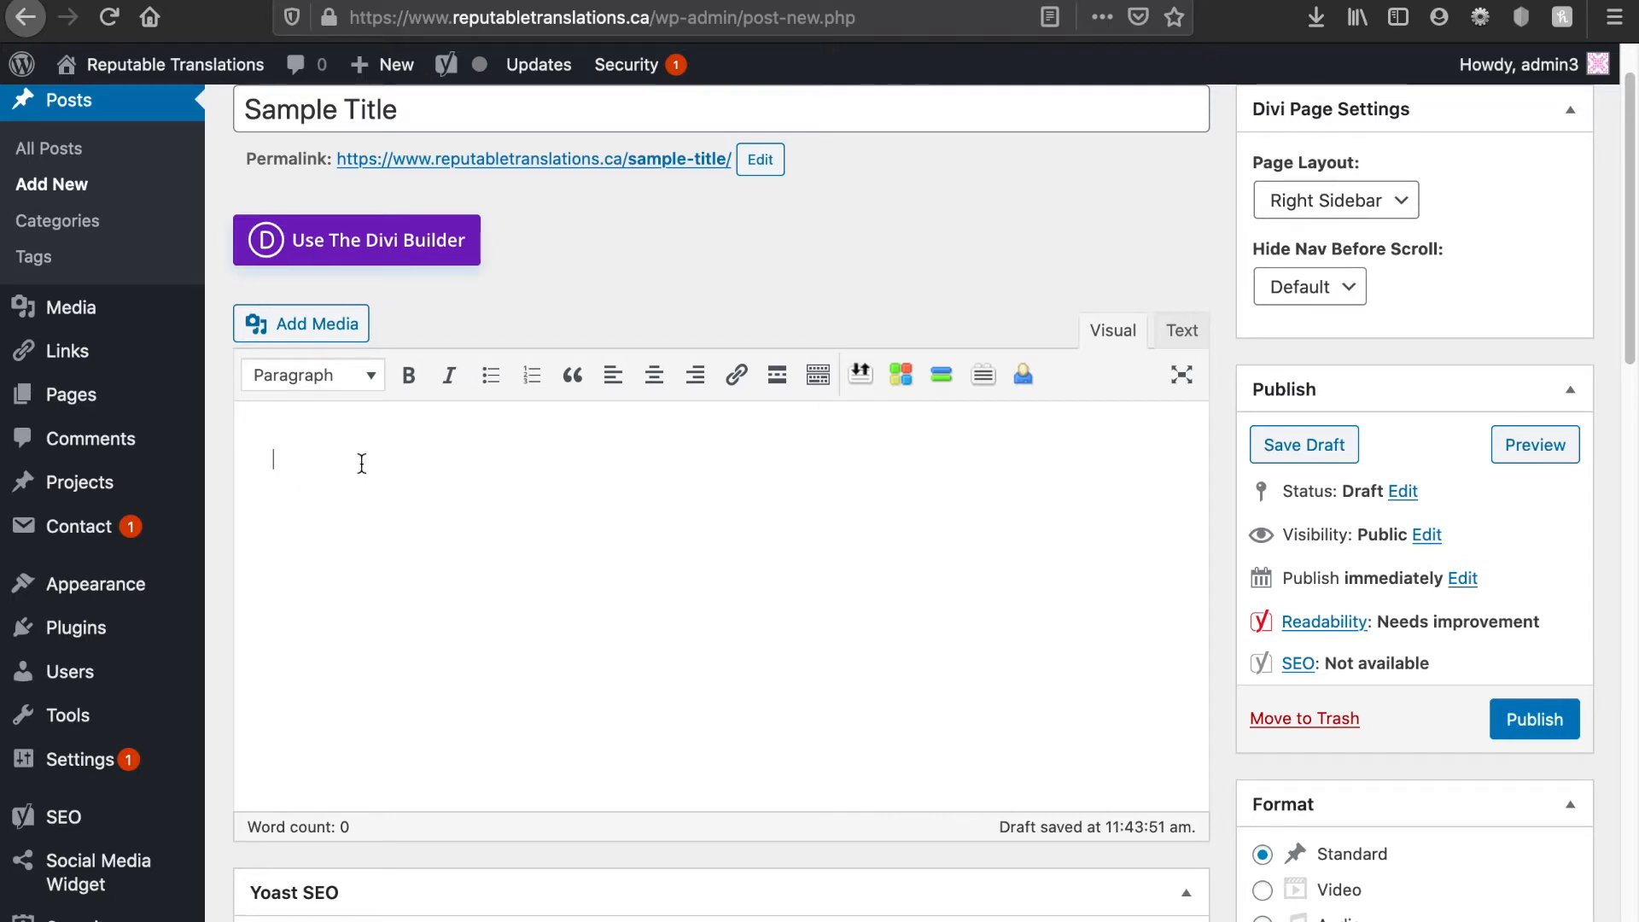
{"action": "type", "text": "This is a Title "}
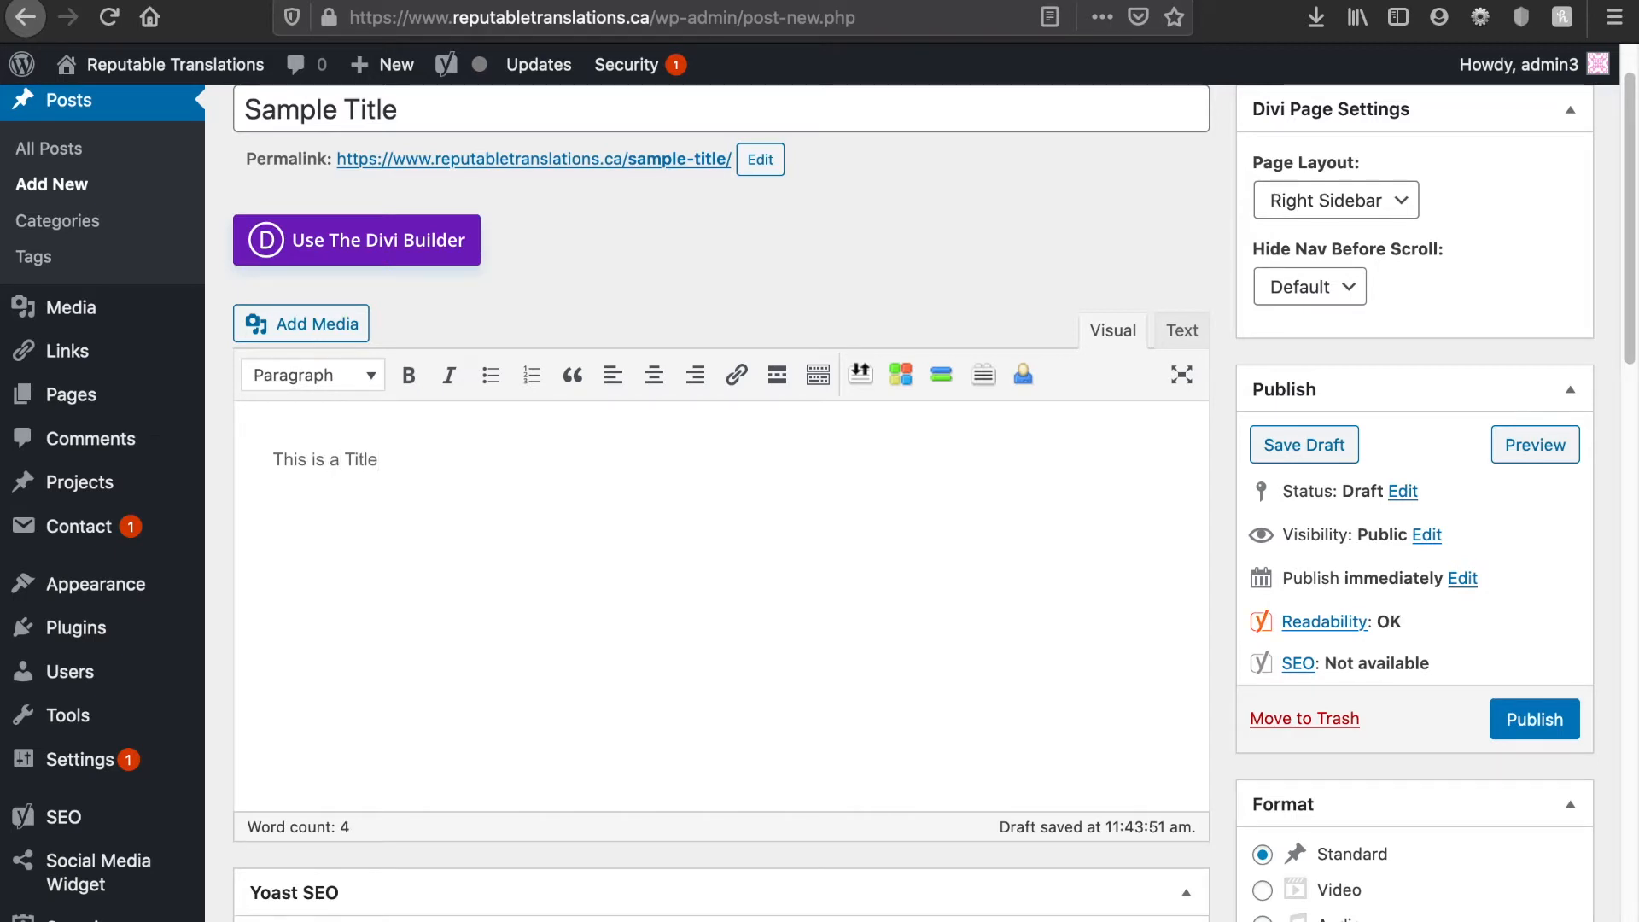
{"action": "type", "text": "This is a brief paragraph."}
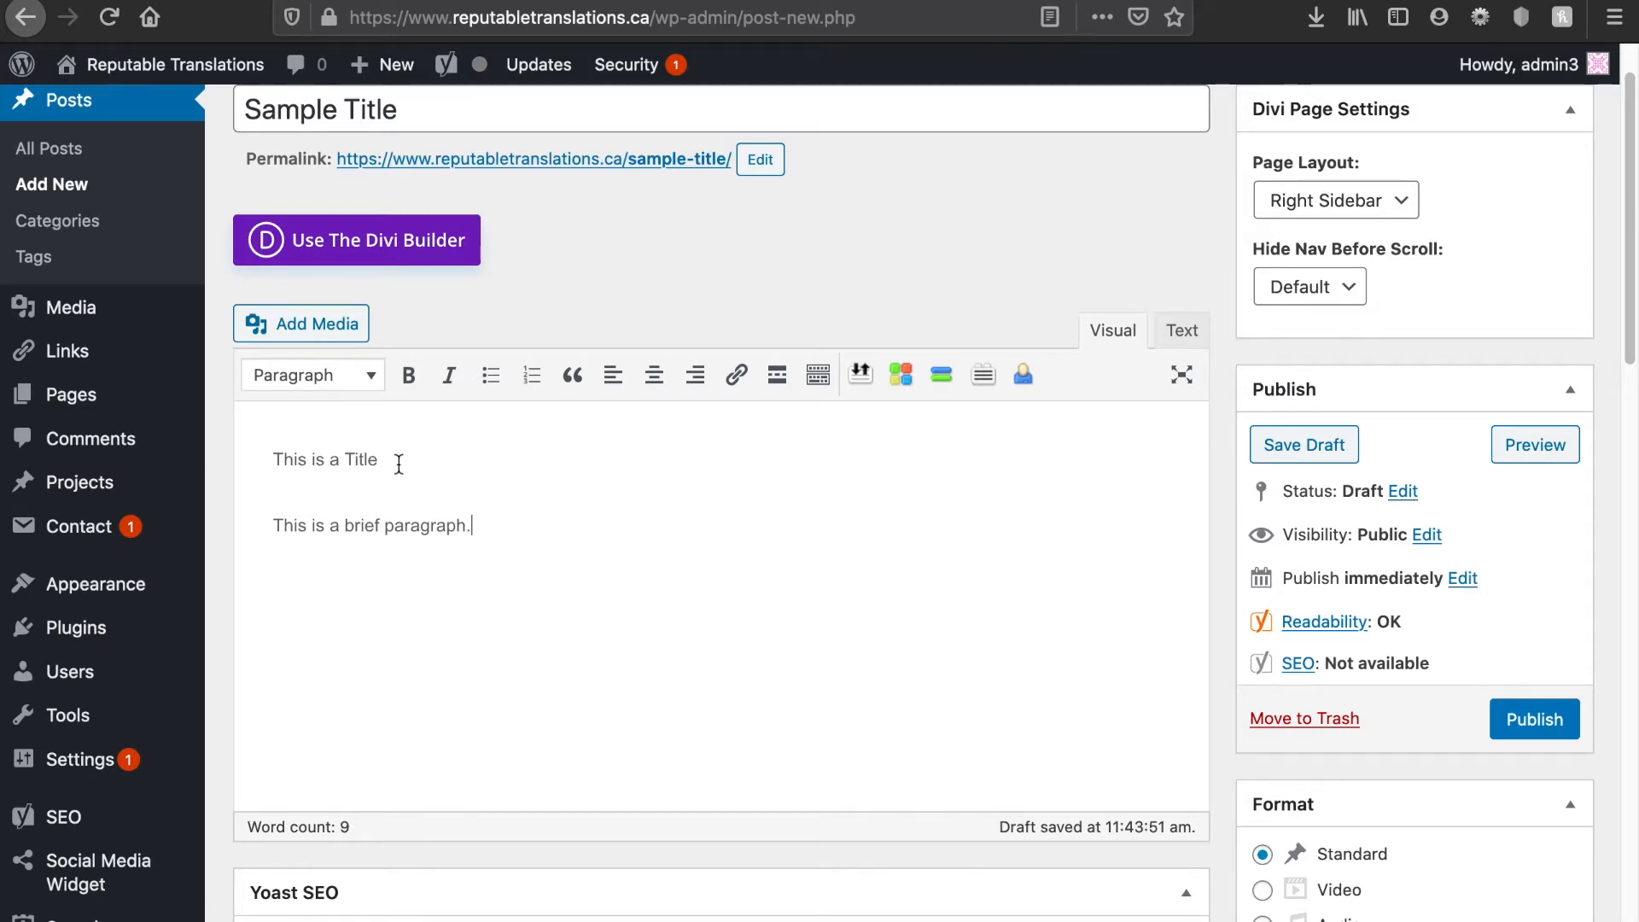
Step: Try bold and italic on the "This is a Title" line, remove both, and format the line as Heading 1
{"action": "left_click_drag", "start_coordinate": [398, 459], "coordinate": [275, 453]}
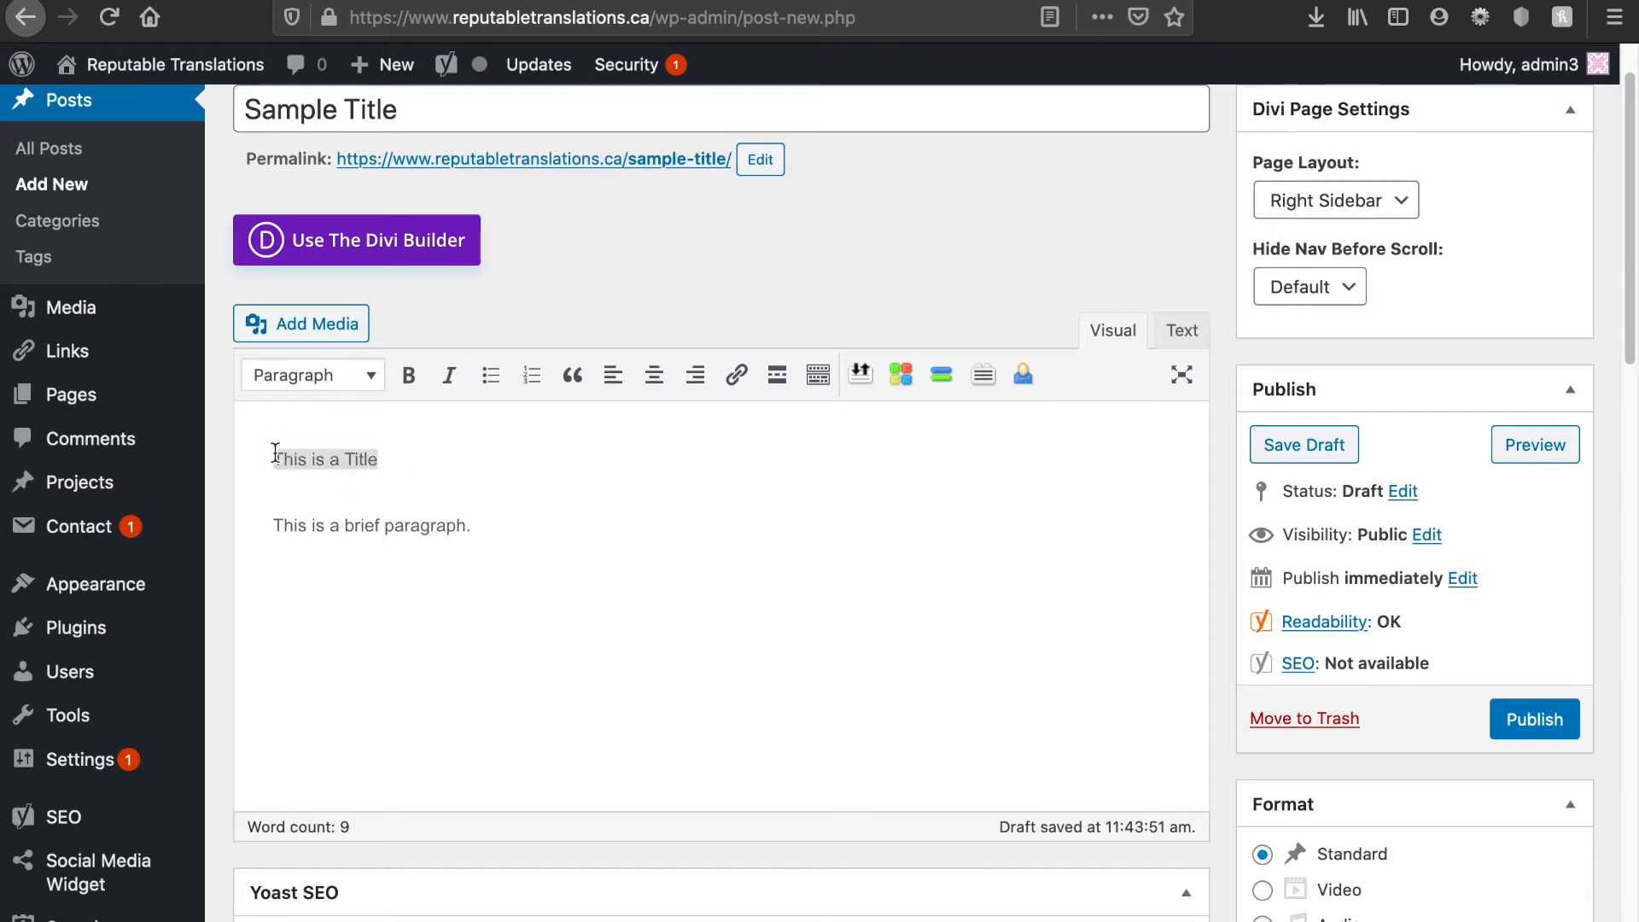
{"action": "left_click", "coordinate": [409, 381]}
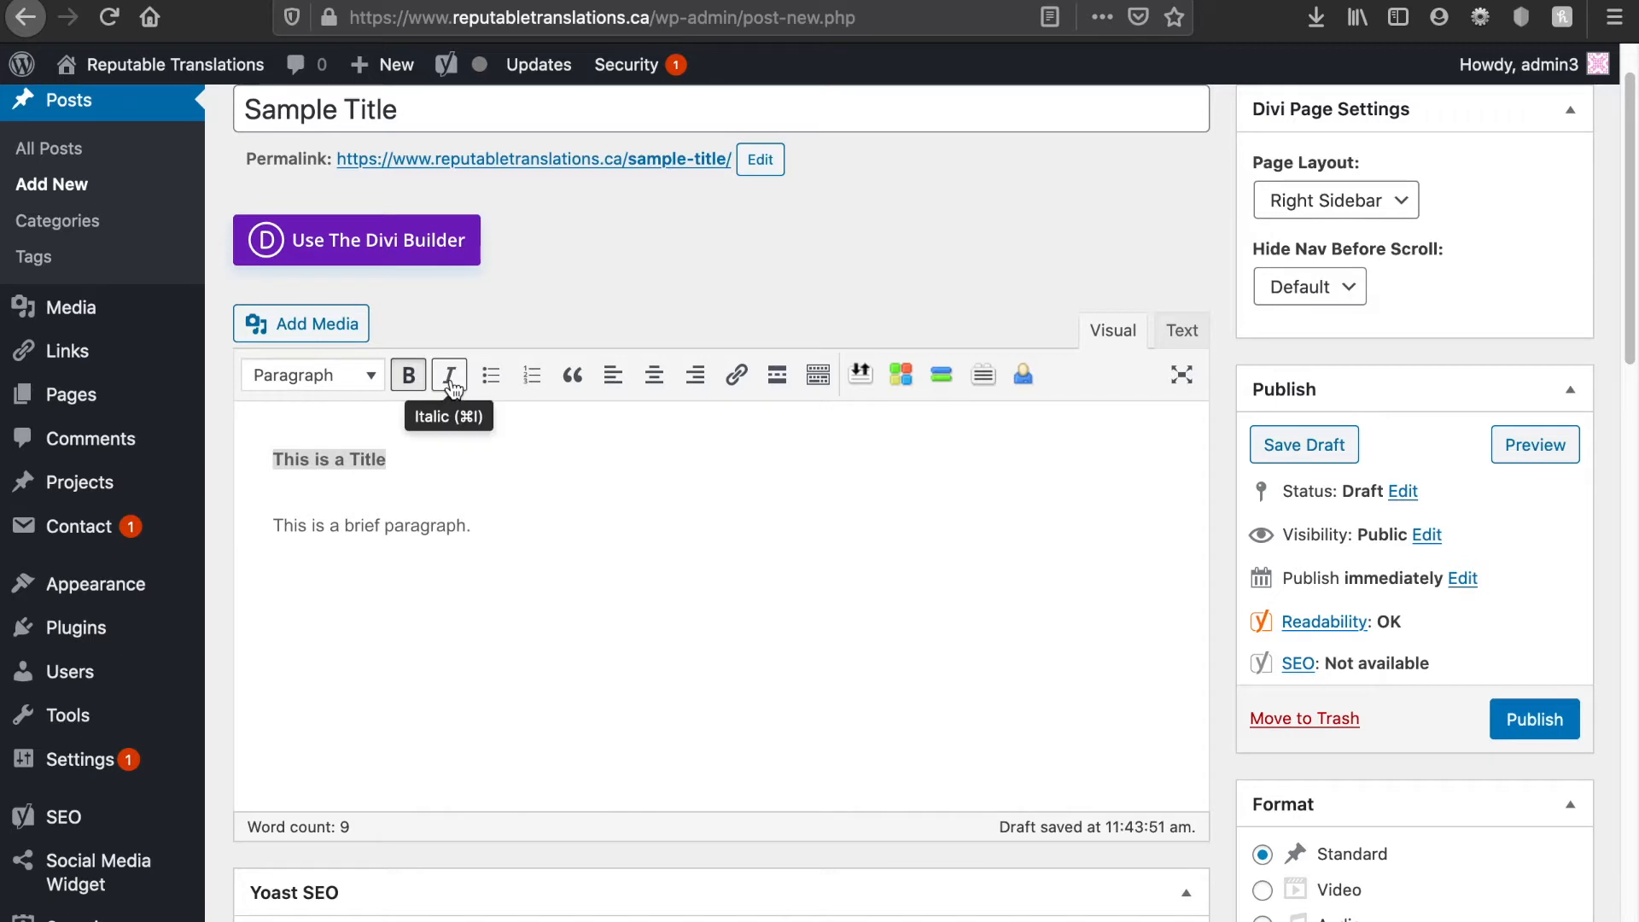
{"action": "left_click", "coordinate": [452, 384]}
{"action": "left_click", "coordinate": [452, 385]}
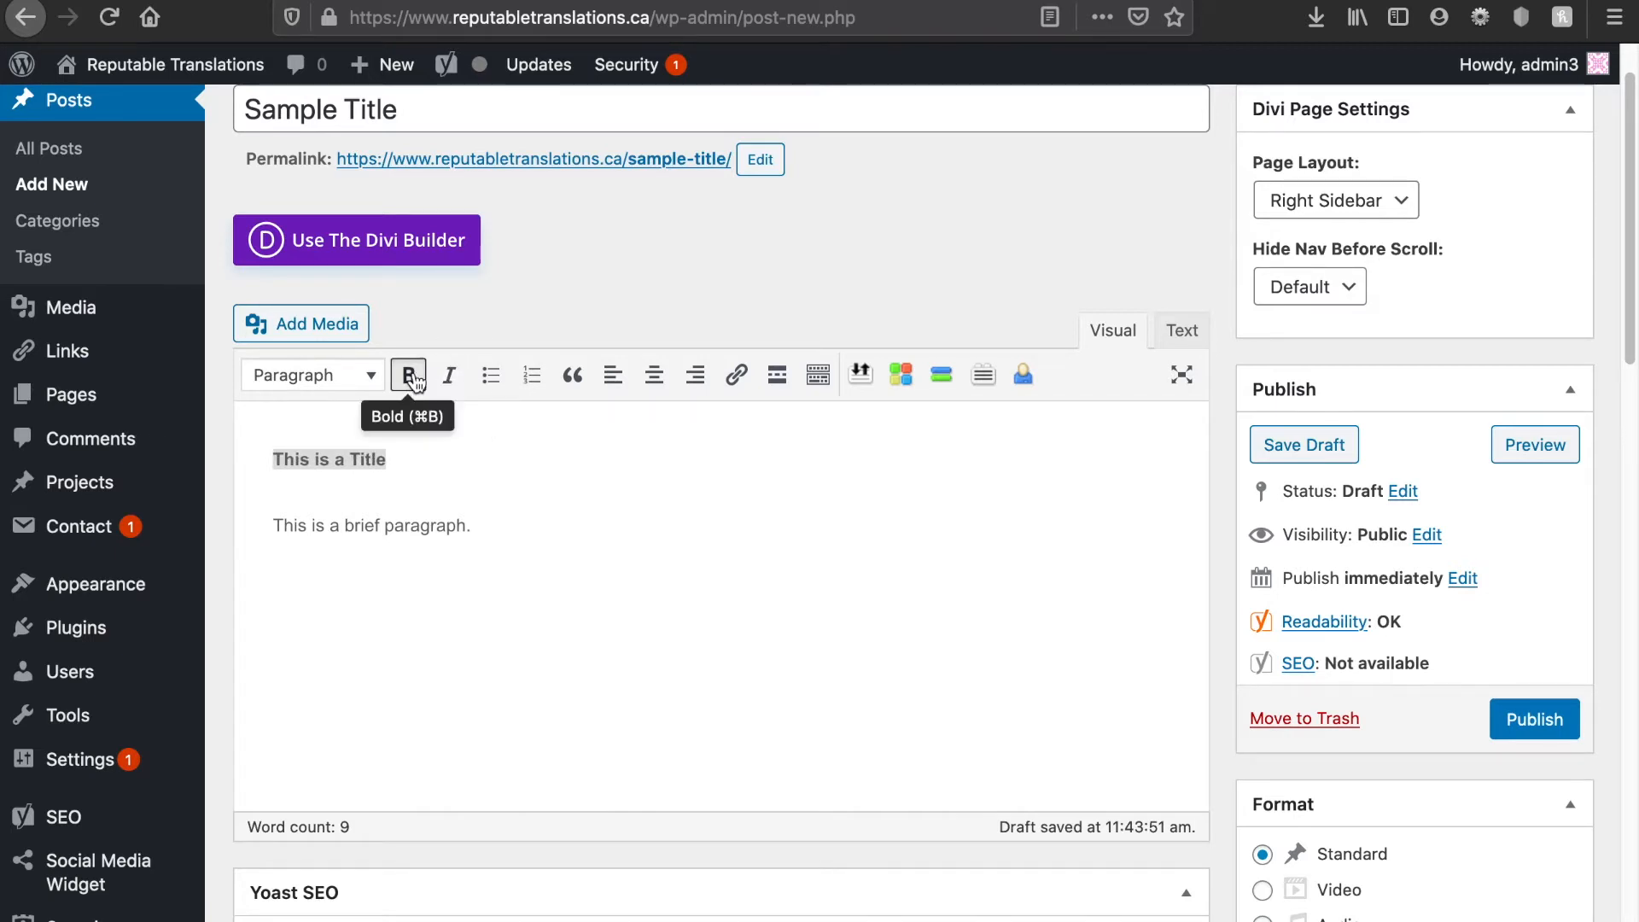
{"action": "left_click", "coordinate": [411, 381]}
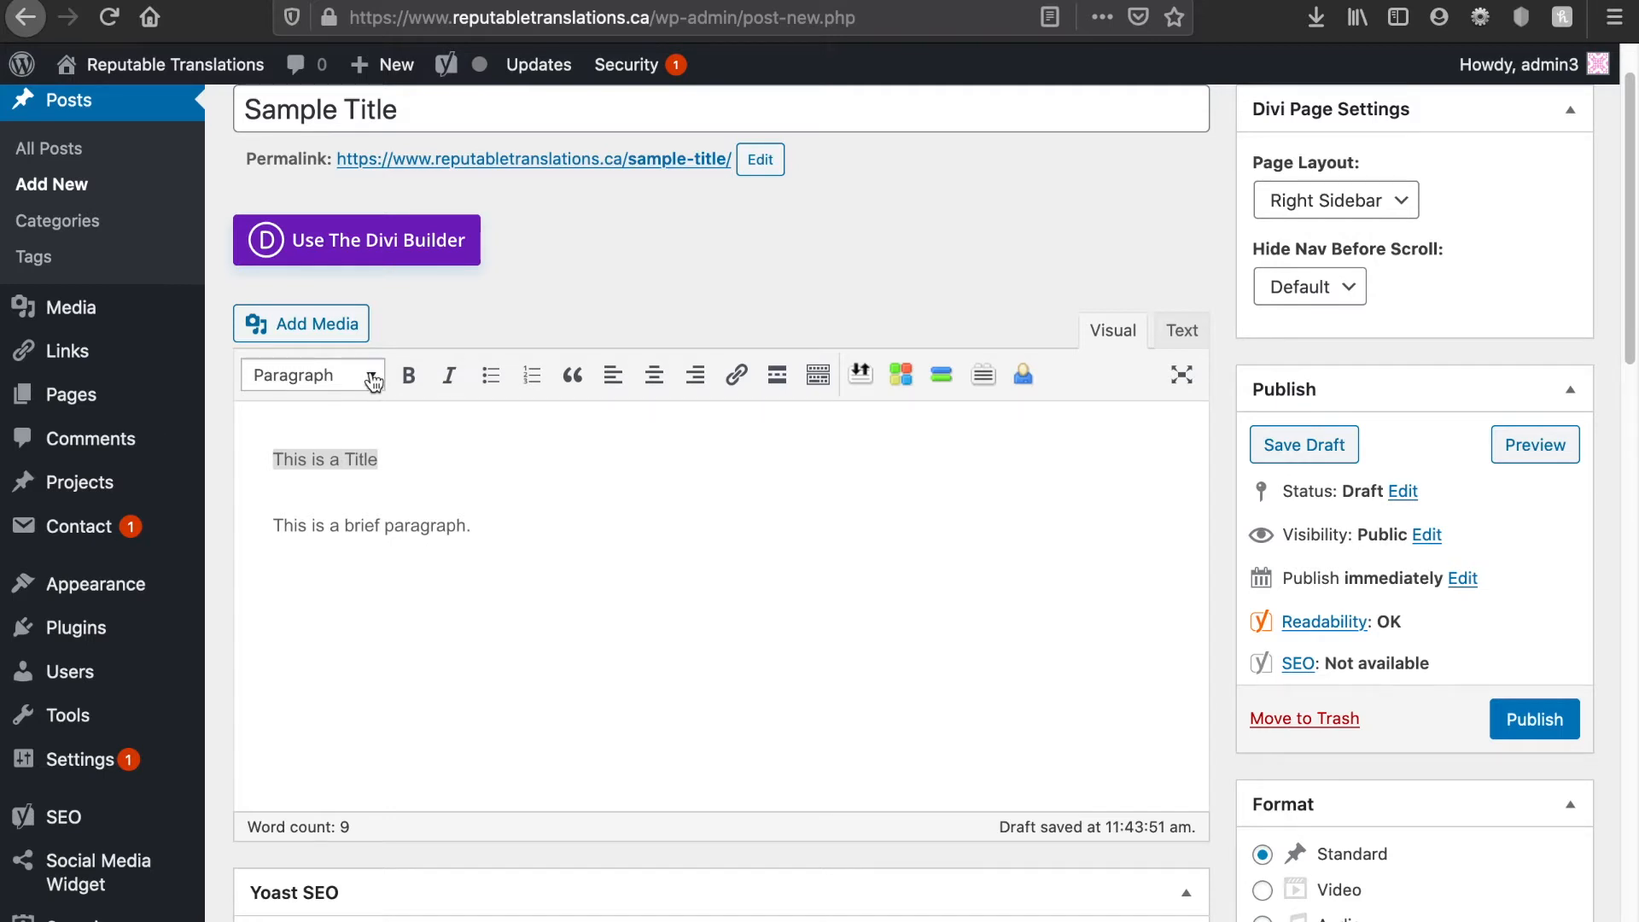
{"action": "left_click", "coordinate": [376, 387]}
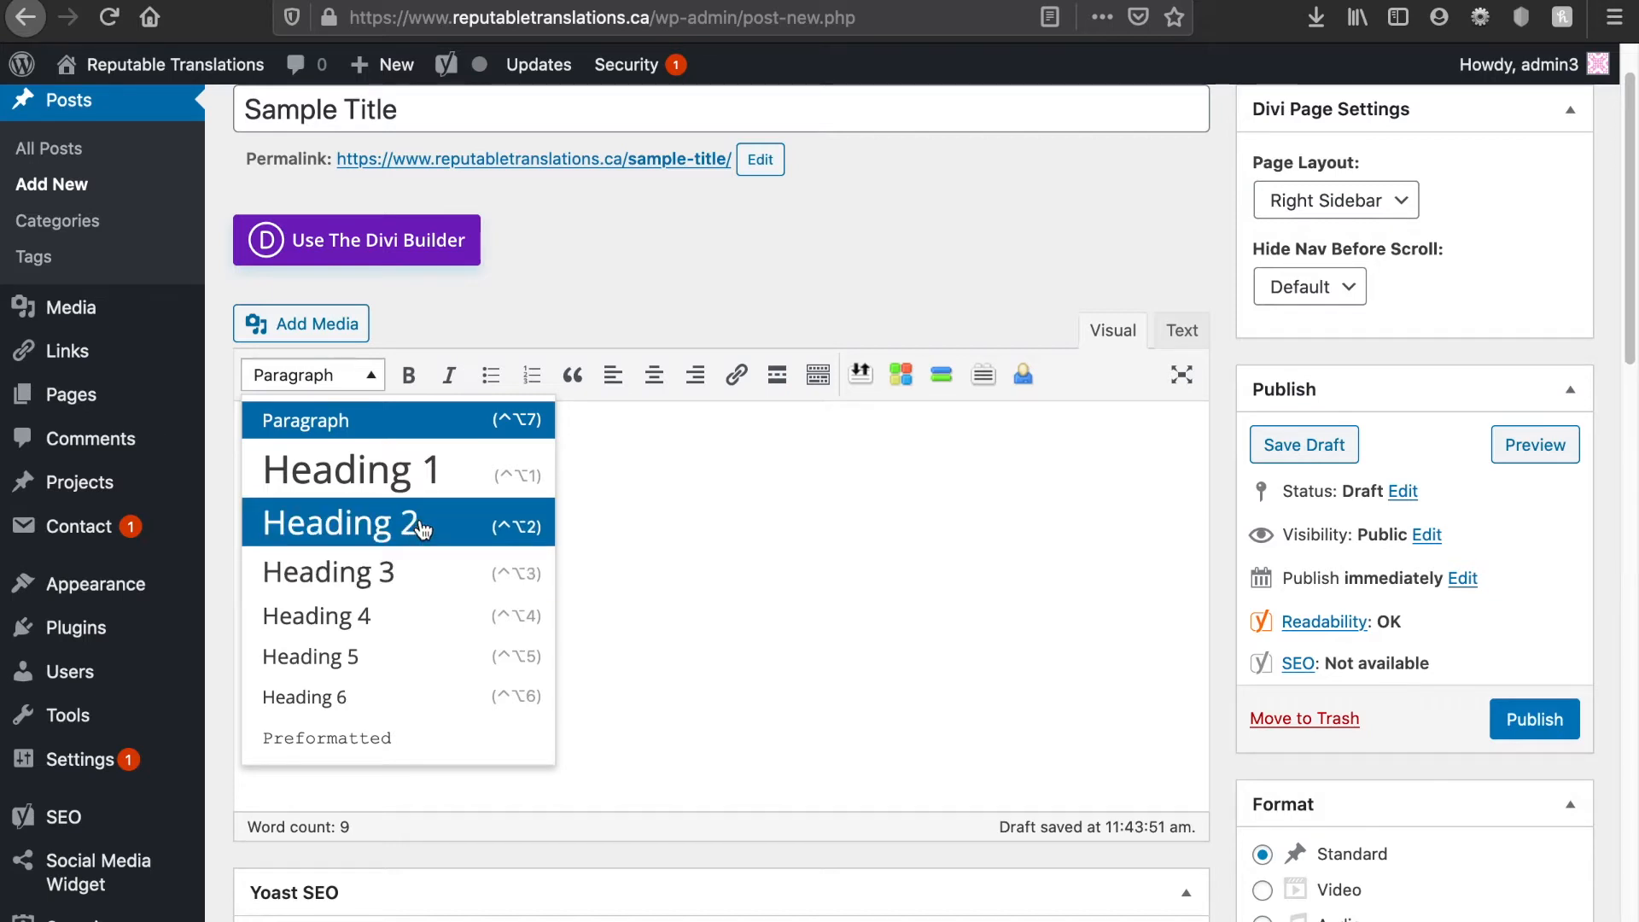
{"action": "left_click", "coordinate": [444, 475]}
Step: Start adding media on the blank line below the paragraph, view the file upload area, and return to the media library
{"action": "key", "text": "Down"}
{"action": "key", "text": "Down"}
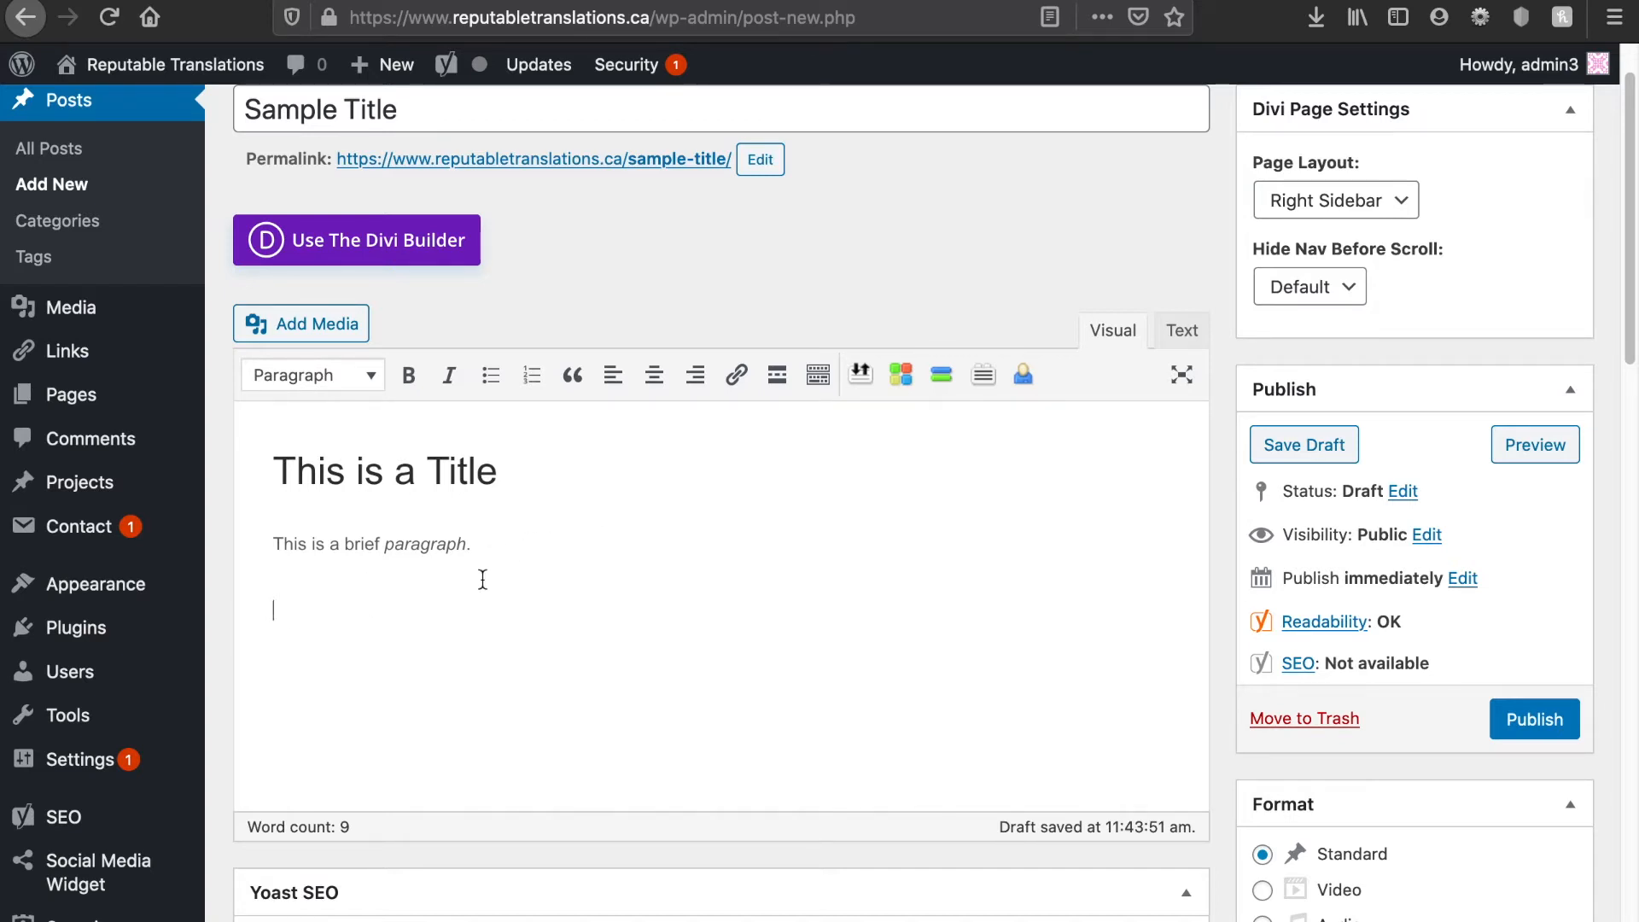
{"action": "left_click", "coordinate": [321, 333]}
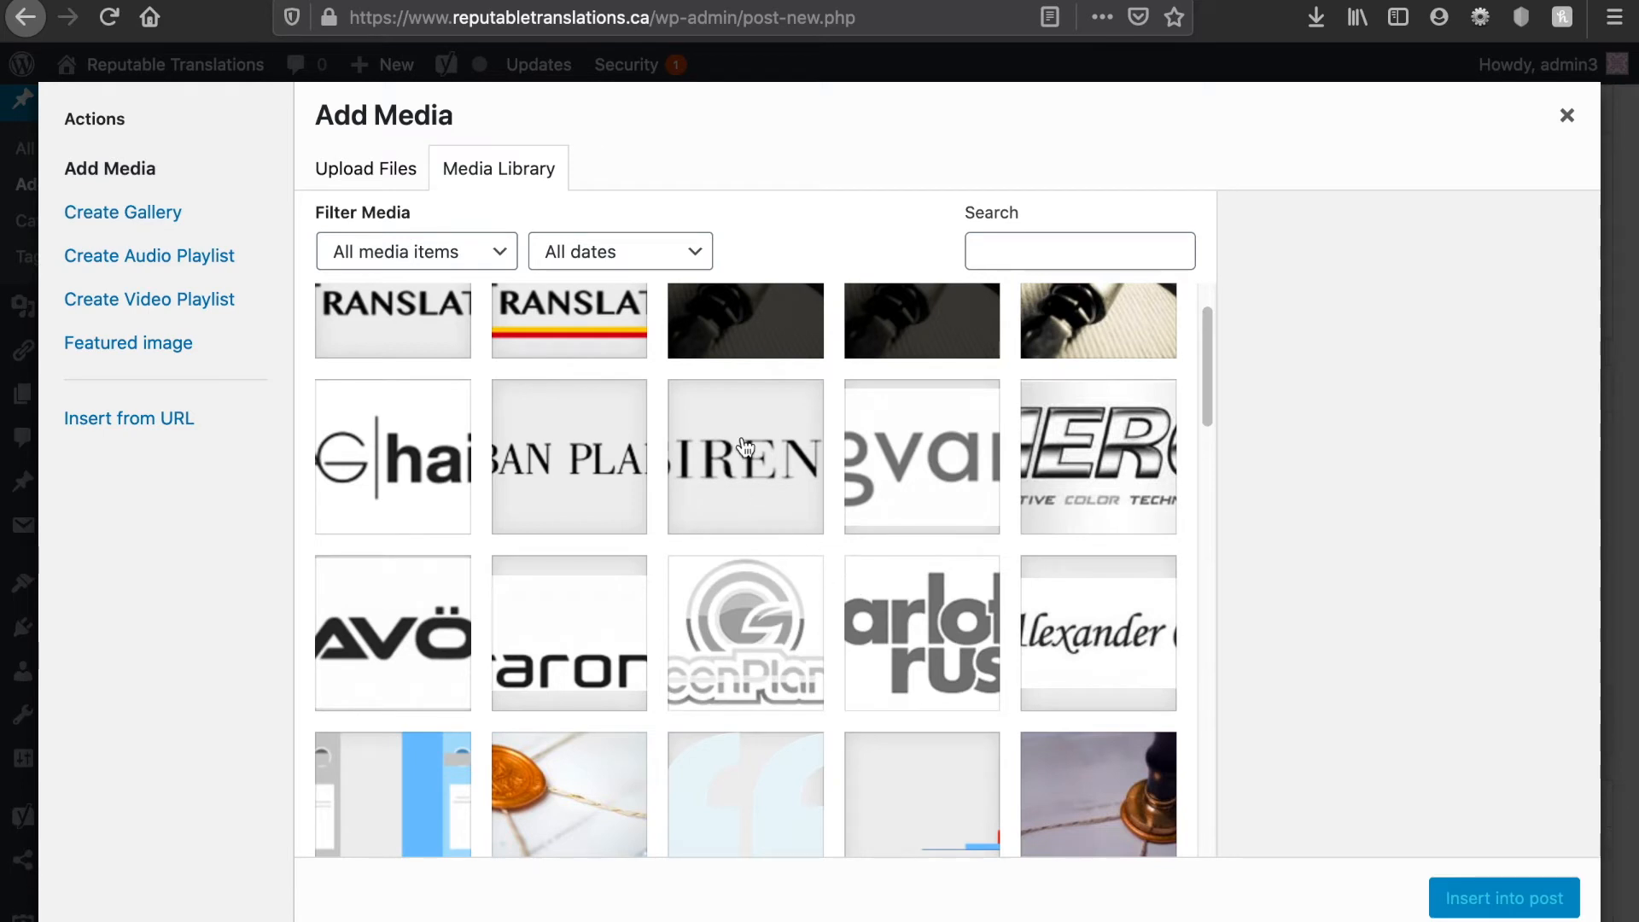
{"action": "left_click", "coordinate": [359, 178]}
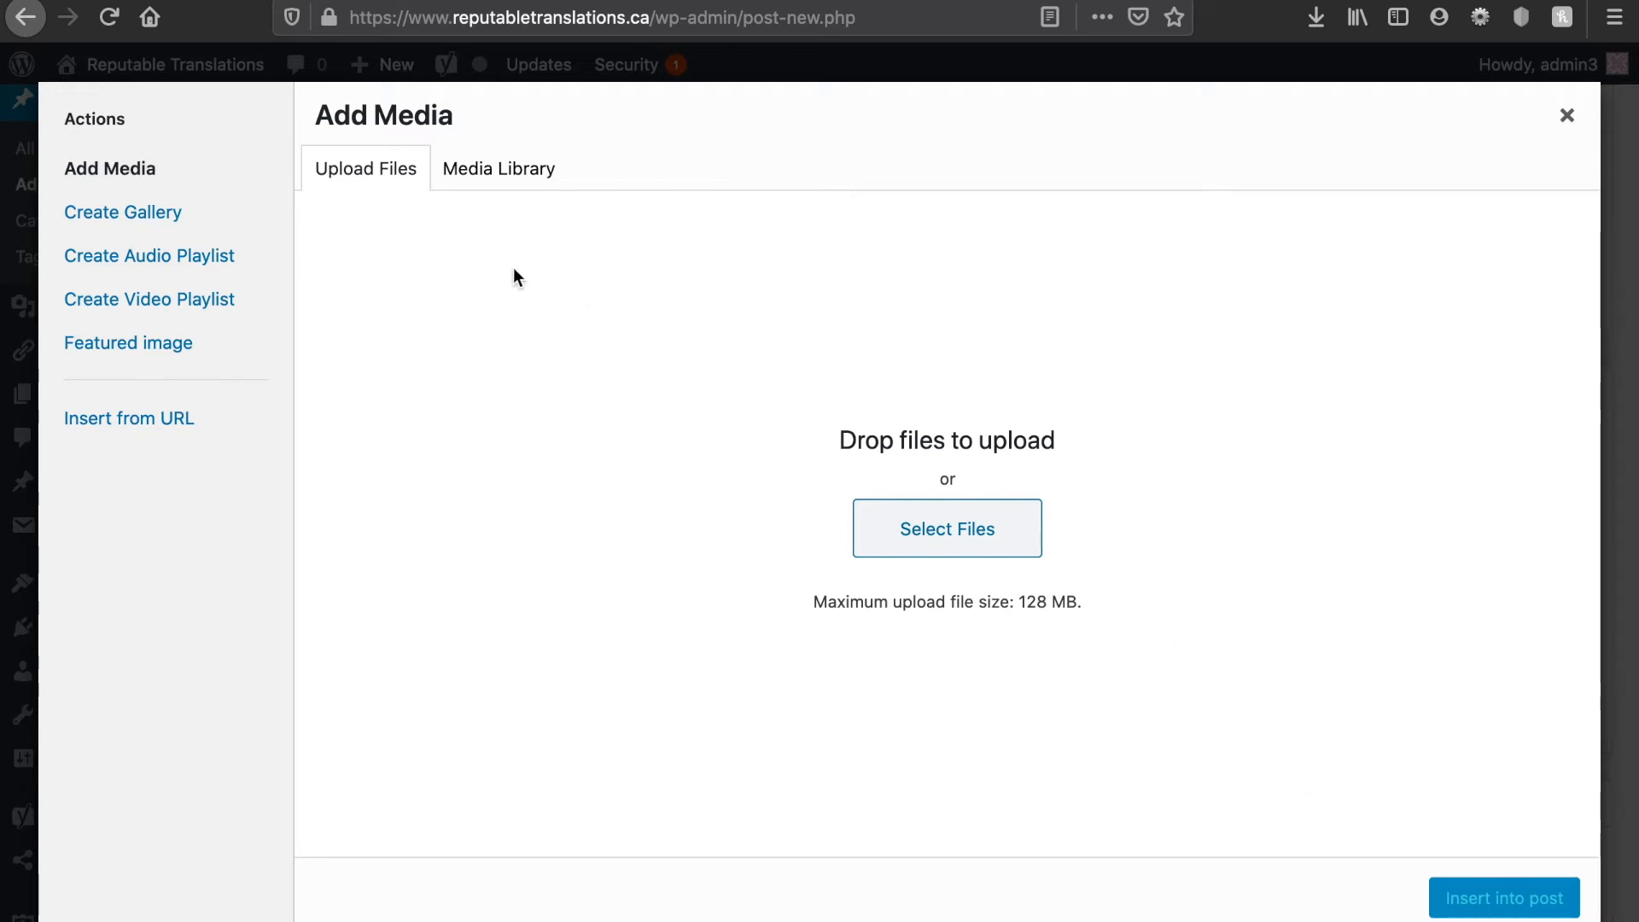
{"action": "left_click", "coordinate": [523, 177]}
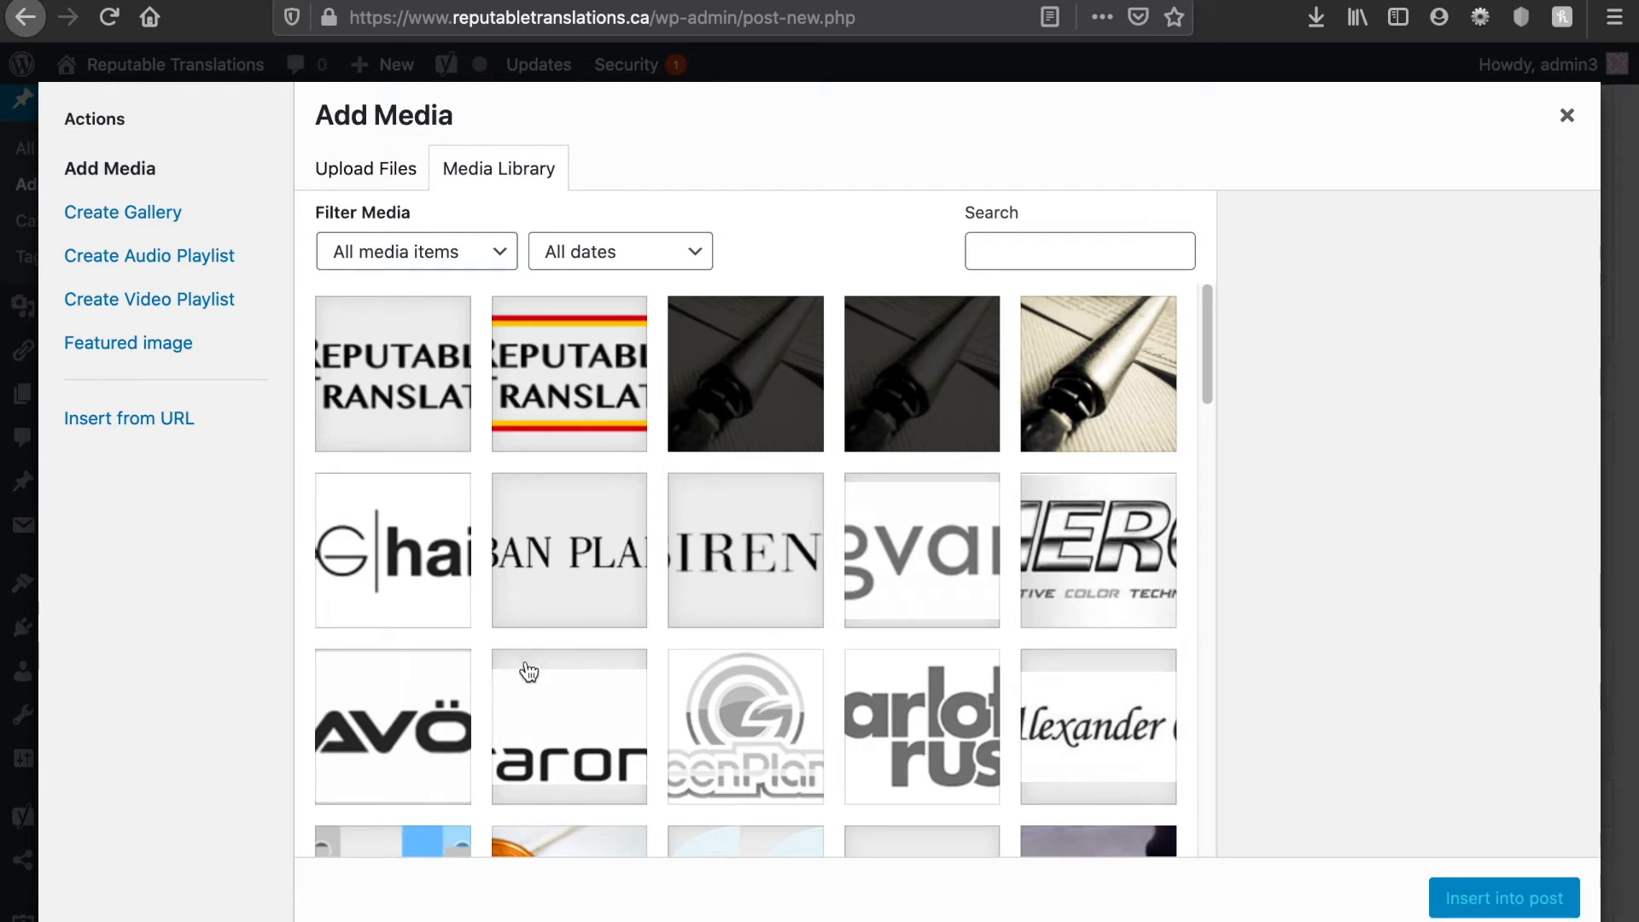
Step: Insert the AG hair logo (ag2.png) from the media library into the post at full size, right-aligned and without a link
{"action": "left_click", "coordinate": [414, 589]}
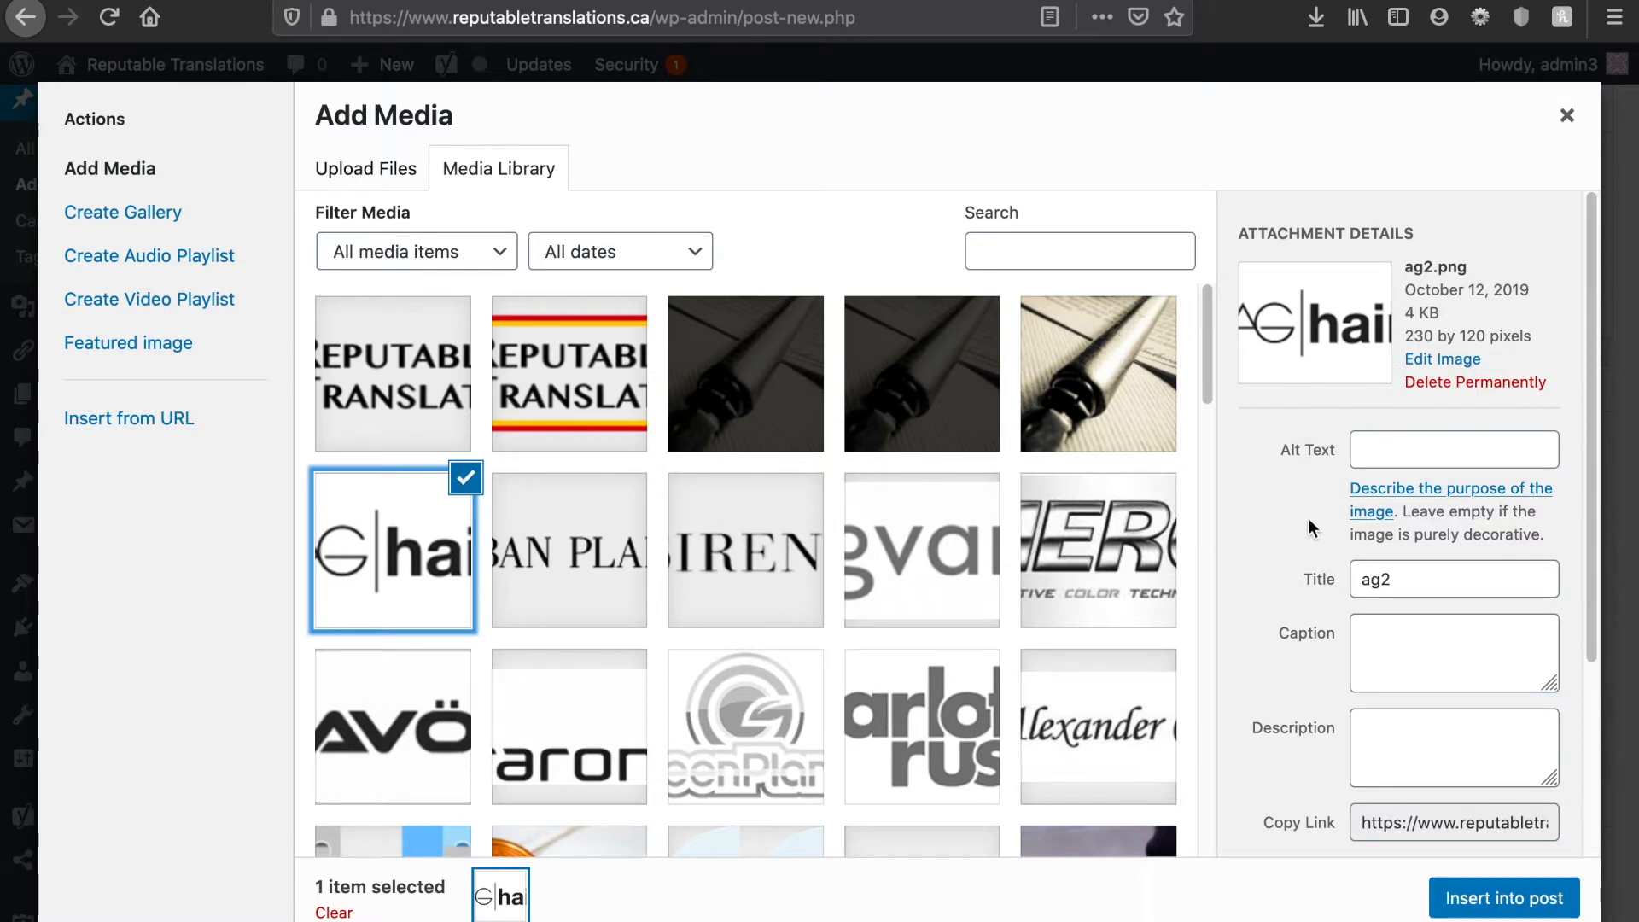
{"action": "scroll", "coordinate": [1306, 529], "scroll_direction": "down", "scroll_amount": 3}
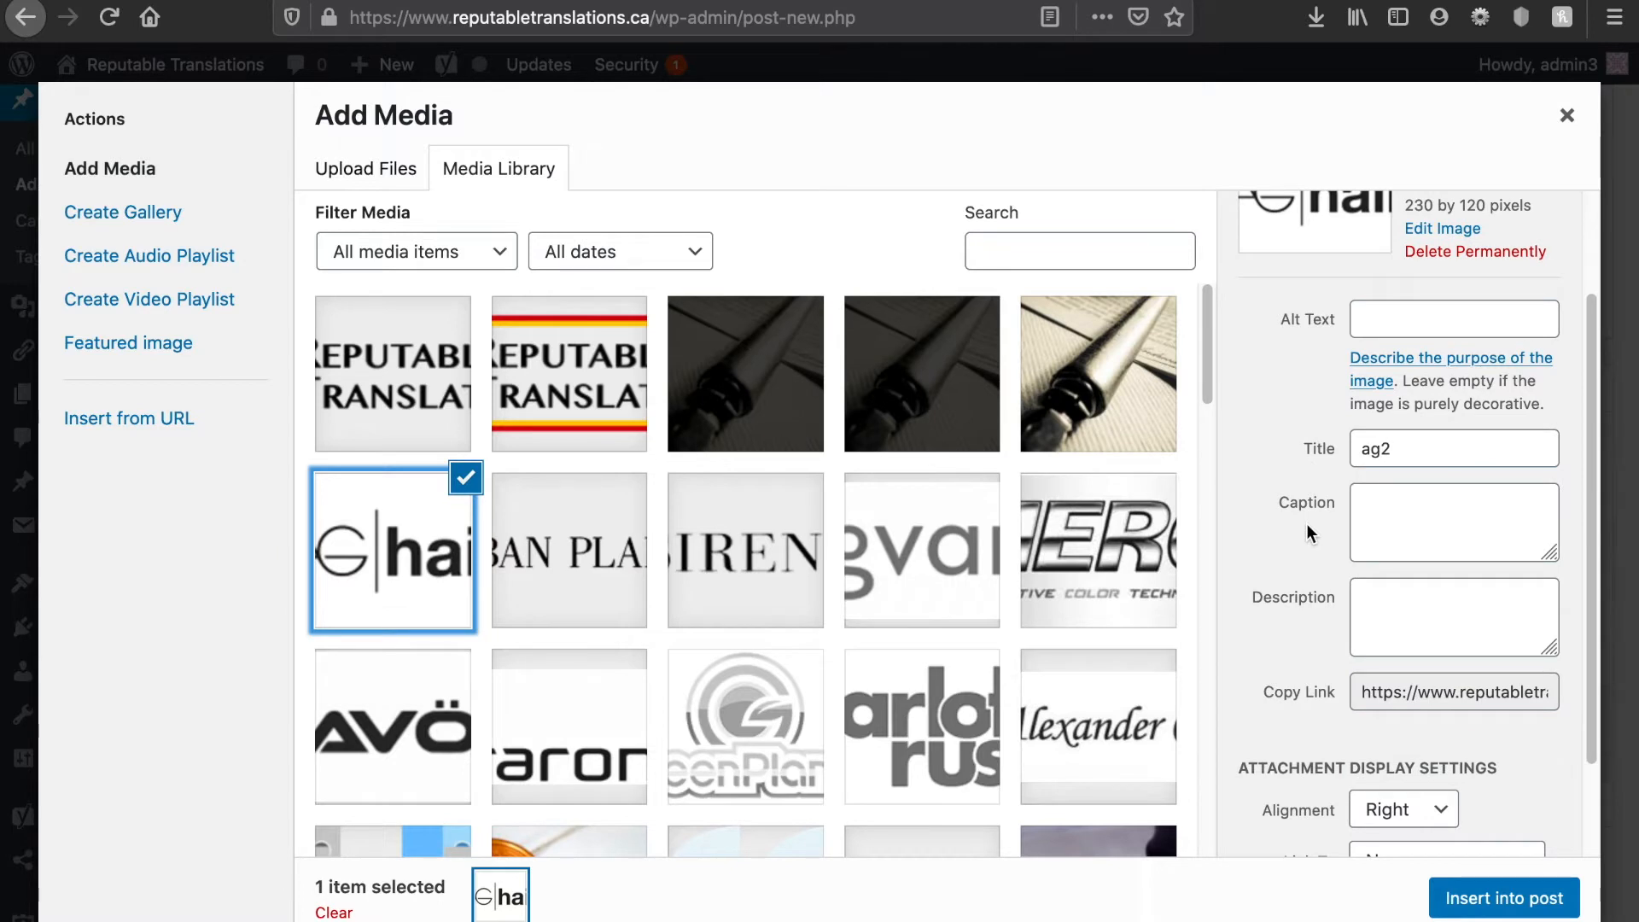
{"action": "scroll", "coordinate": [1306, 524], "scroll_direction": "up", "scroll_amount": 2}
{"action": "scroll", "coordinate": [1306, 524], "scroll_direction": "down", "scroll_amount": 5}
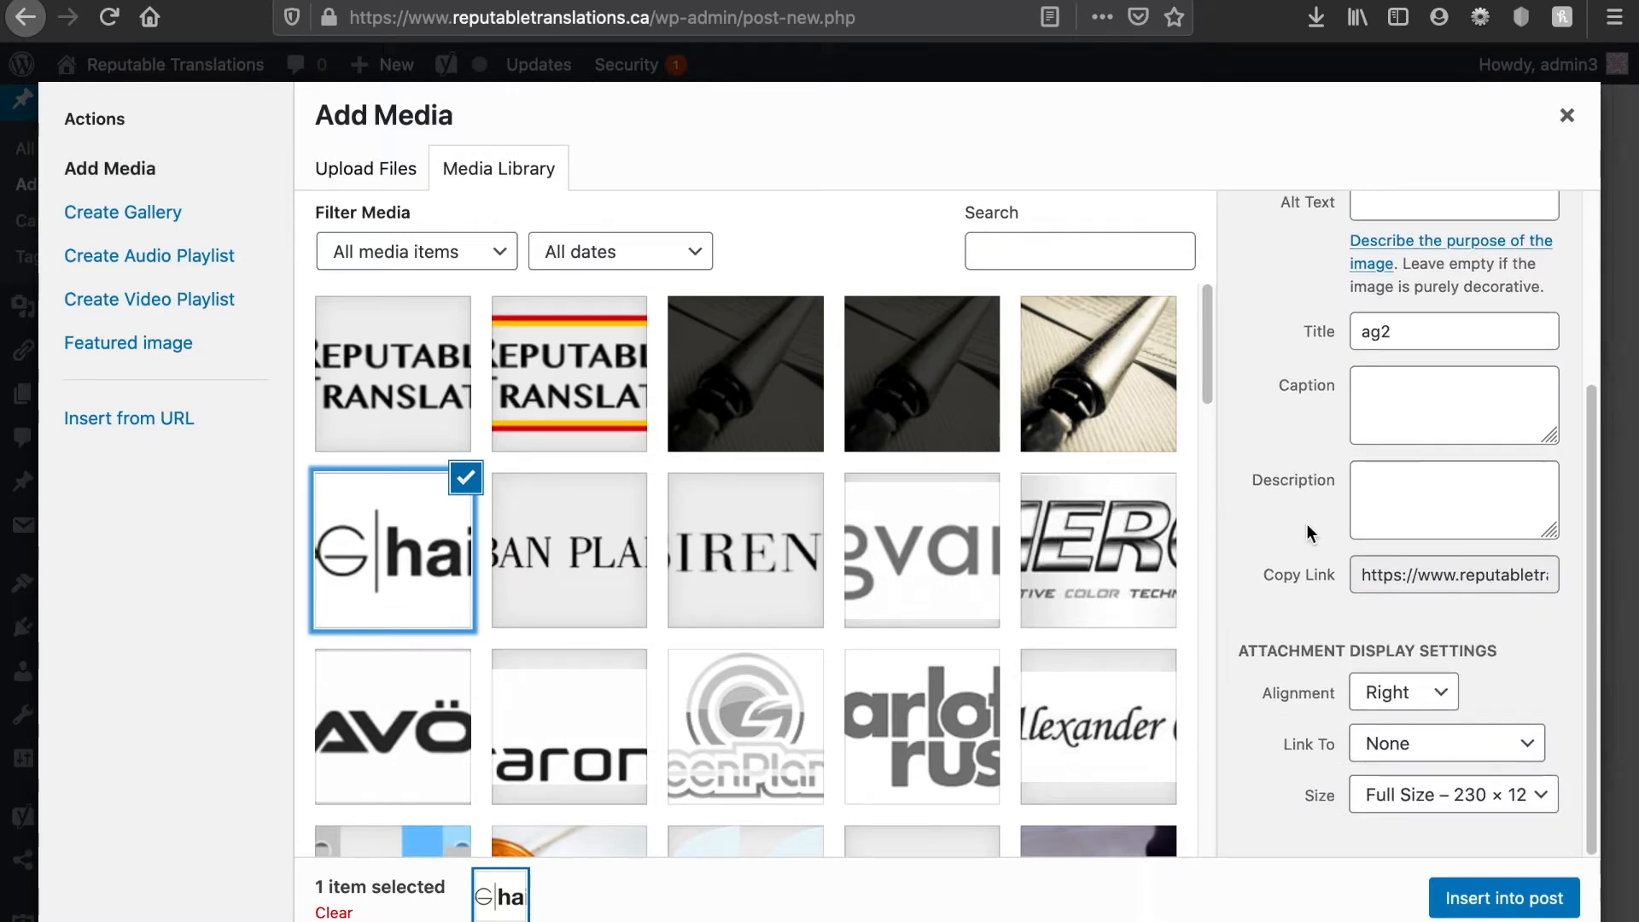
{"action": "left_click", "coordinate": [1542, 799]}
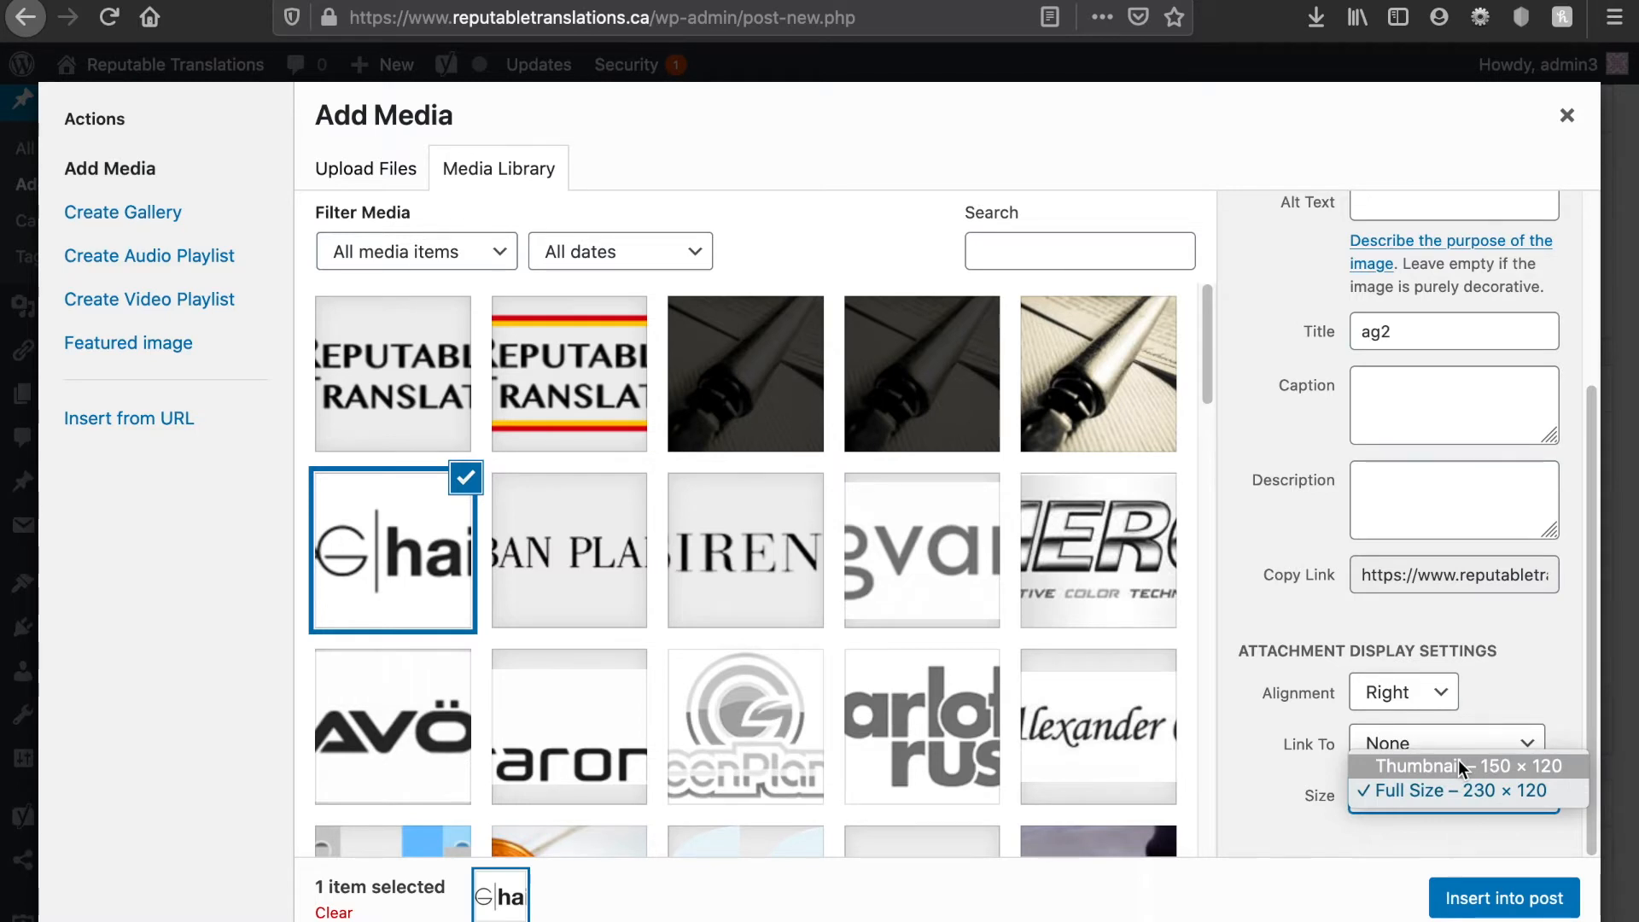
{"action": "left_click", "coordinate": [1443, 792]}
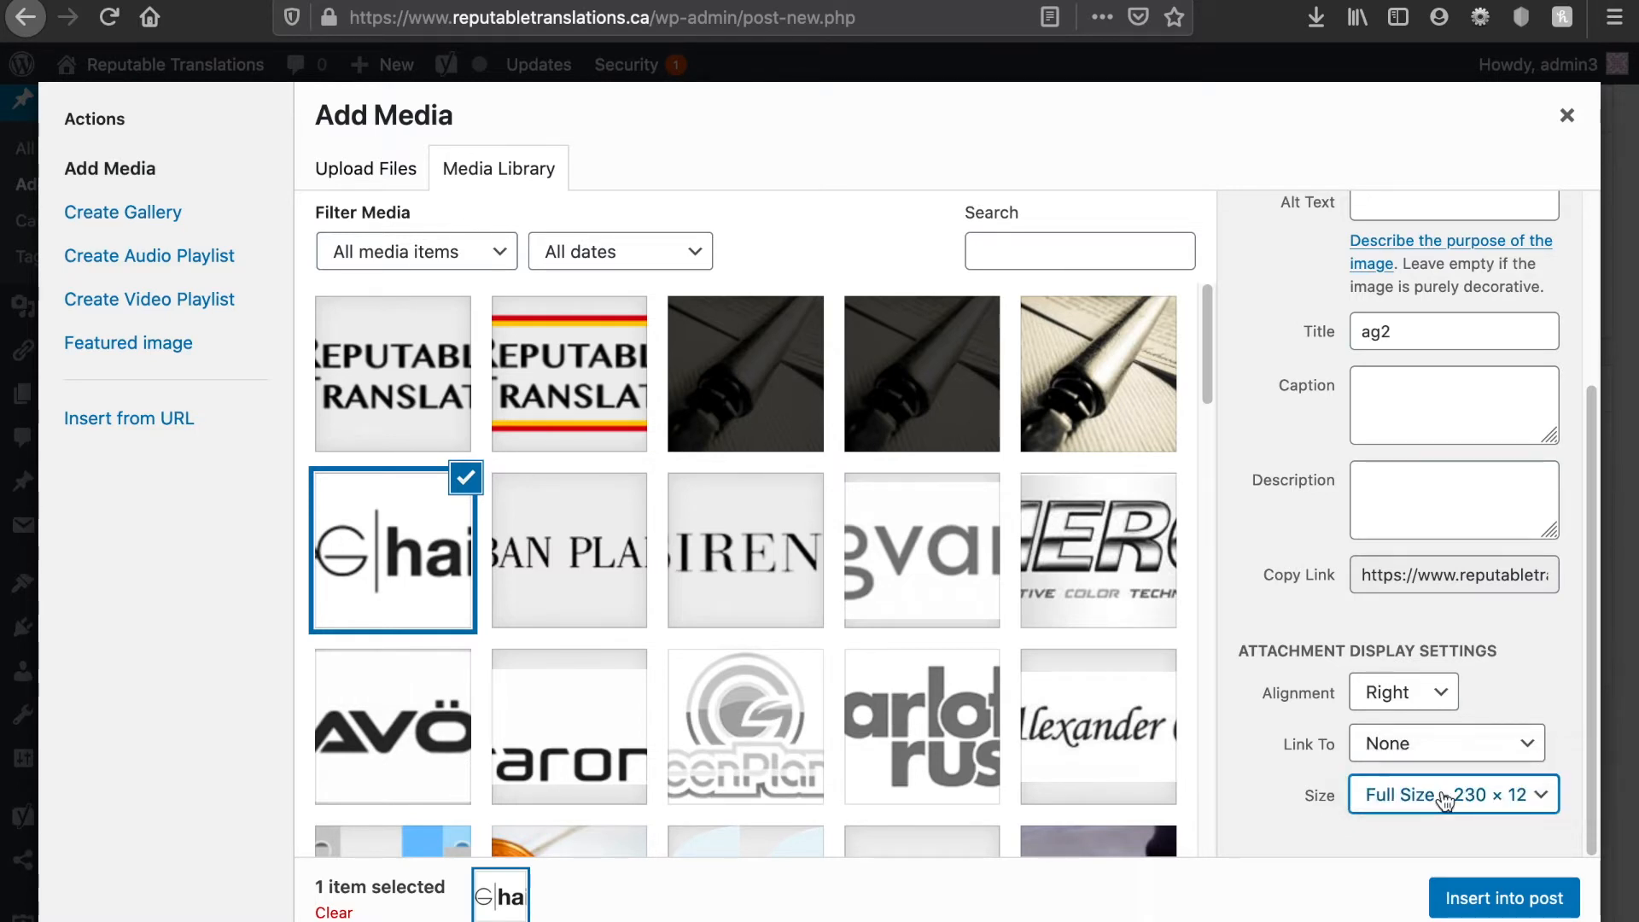
{"action": "left_click", "coordinate": [1468, 743]}
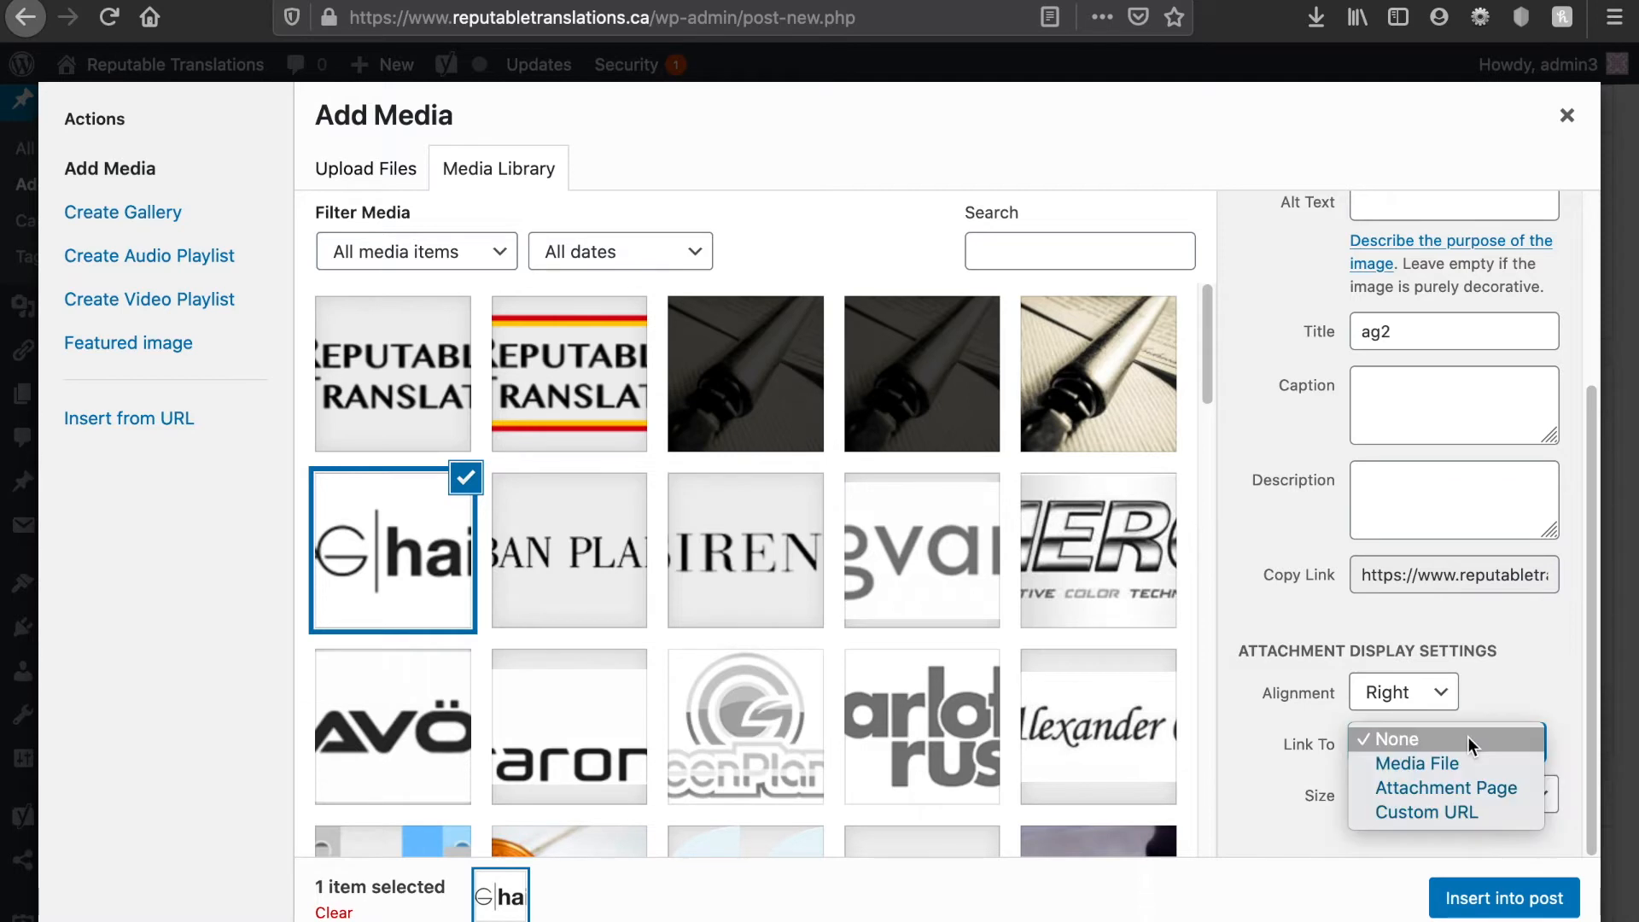
{"action": "left_click", "coordinate": [1518, 689]}
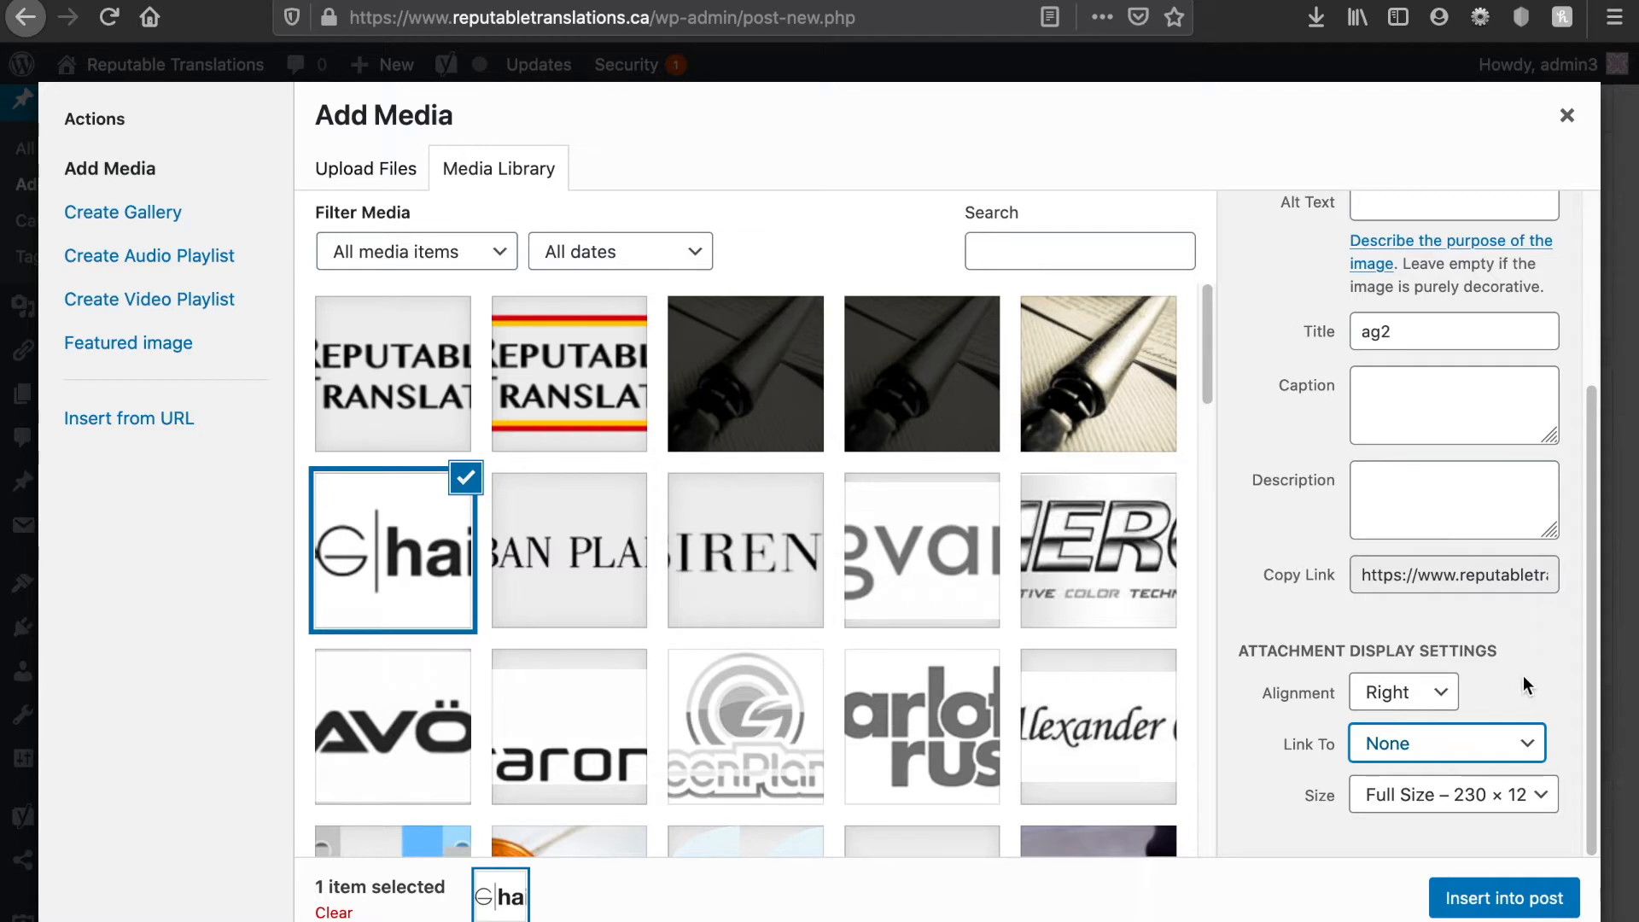
{"action": "scroll", "coordinate": [1523, 677], "scroll_direction": "up", "scroll_amount": 3}
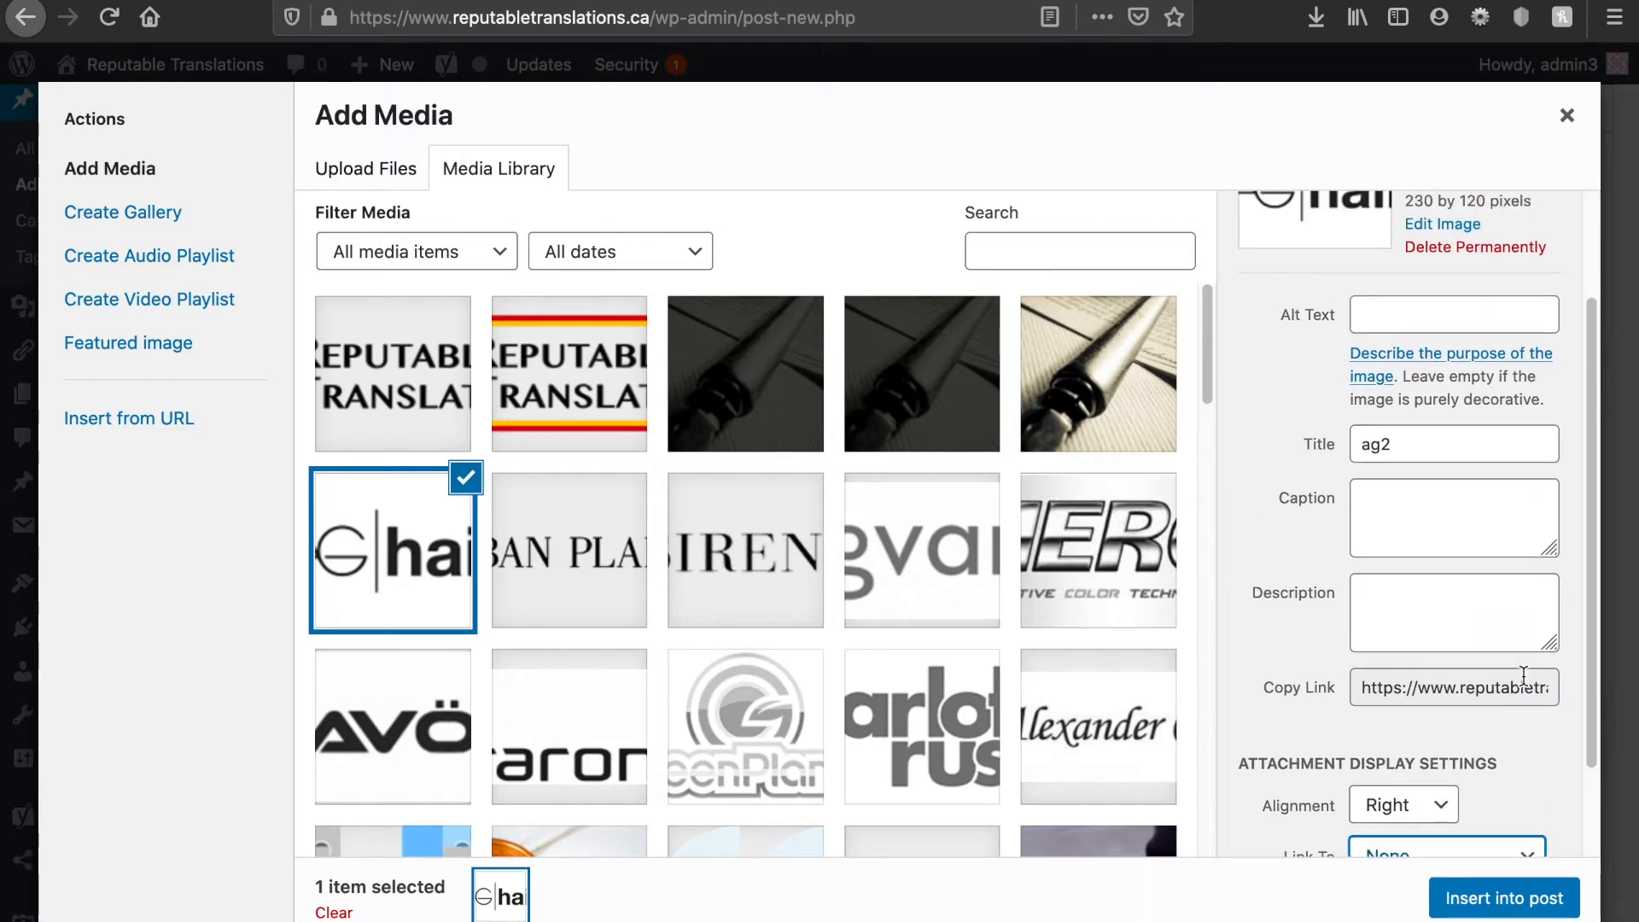
{"action": "scroll", "coordinate": [1521, 674], "scroll_direction": "up", "scroll_amount": 3}
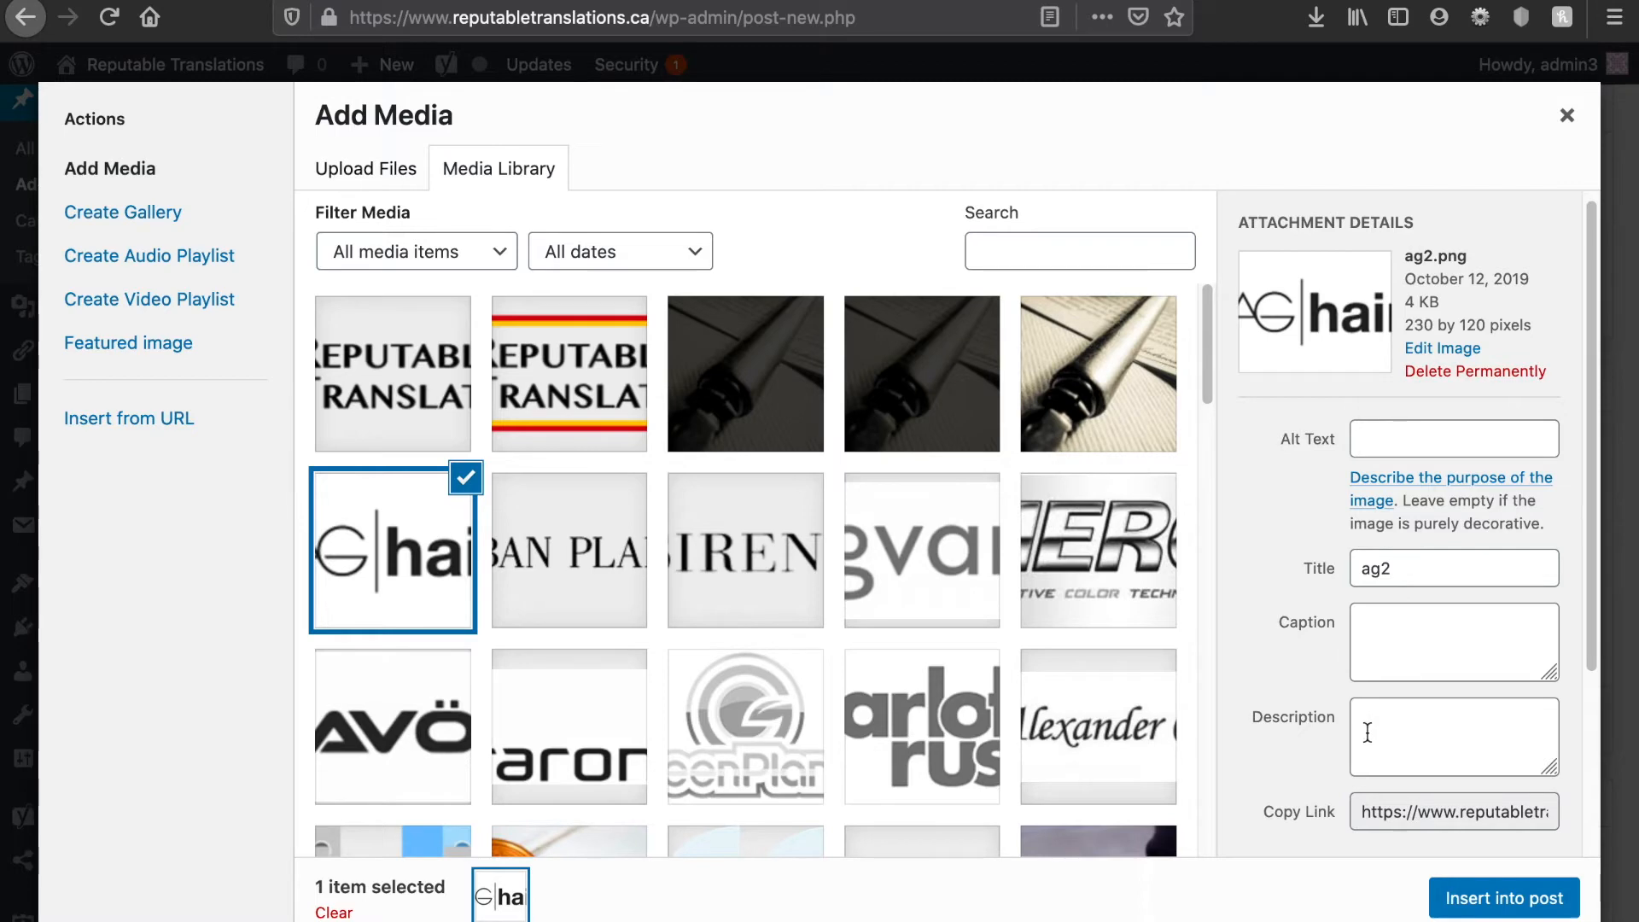
{"action": "left_click", "coordinate": [1504, 898]}
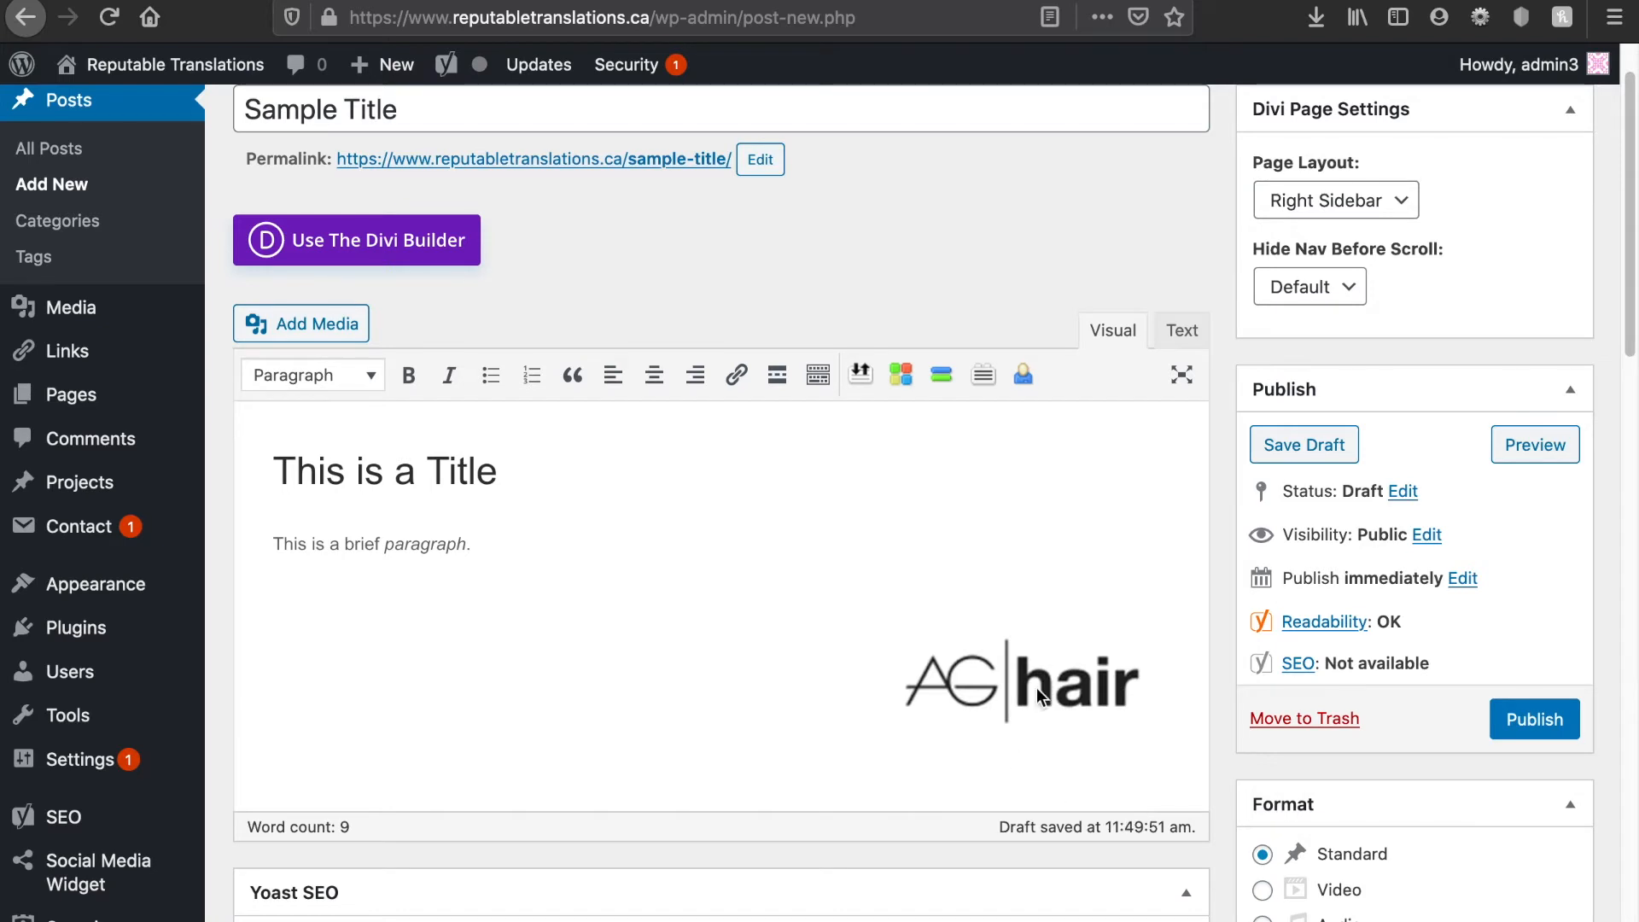
Step: Align the inserted AG hair logo to the left of the post body
{"action": "left_click", "coordinate": [1037, 688]}
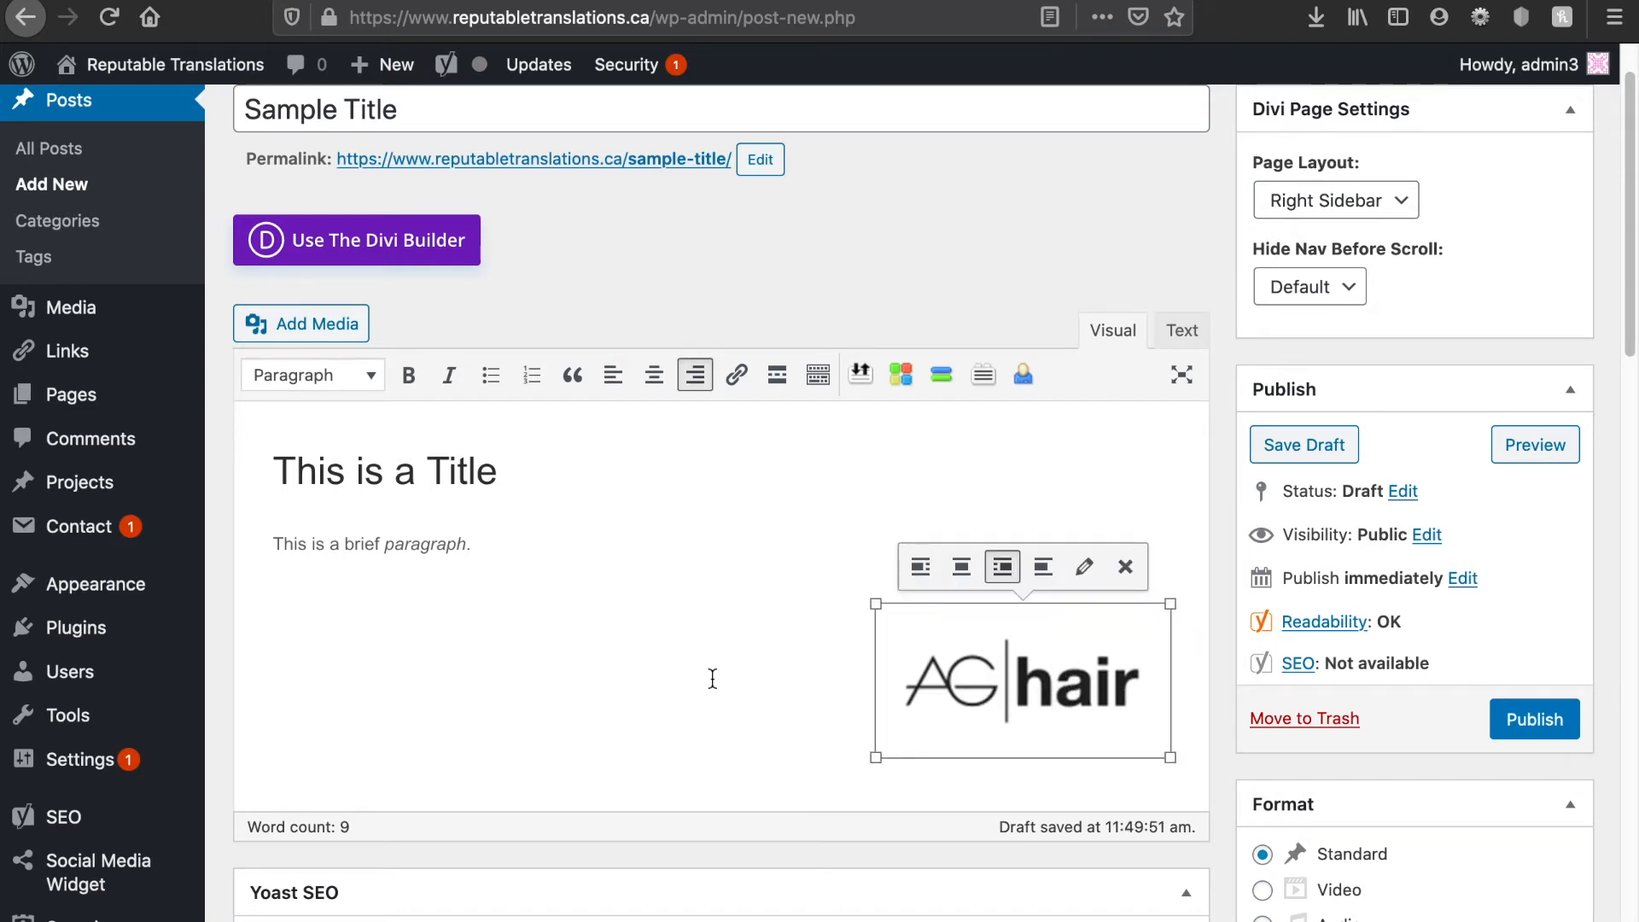
{"action": "left_click", "coordinate": [723, 678]}
{"action": "left_click", "coordinate": [1057, 683]}
{"action": "left_click", "coordinate": [935, 568]}
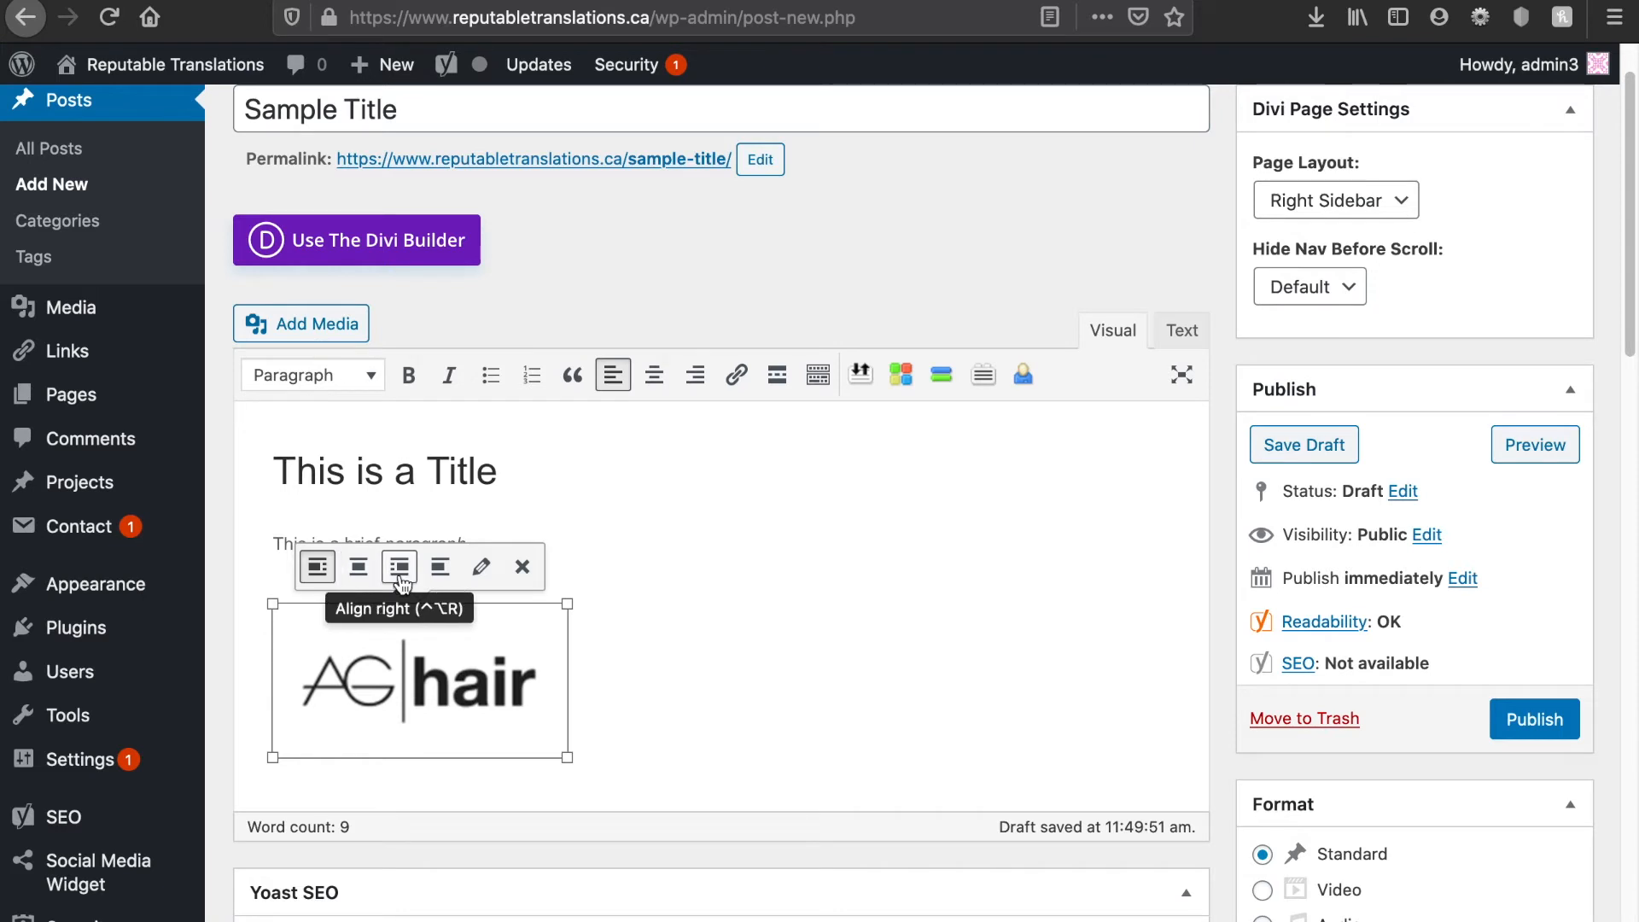
Step: Set the logo's size to Thumbnail – 150 × 120 and give it the caption "This is a caption."
{"action": "left_click", "coordinate": [482, 570]}
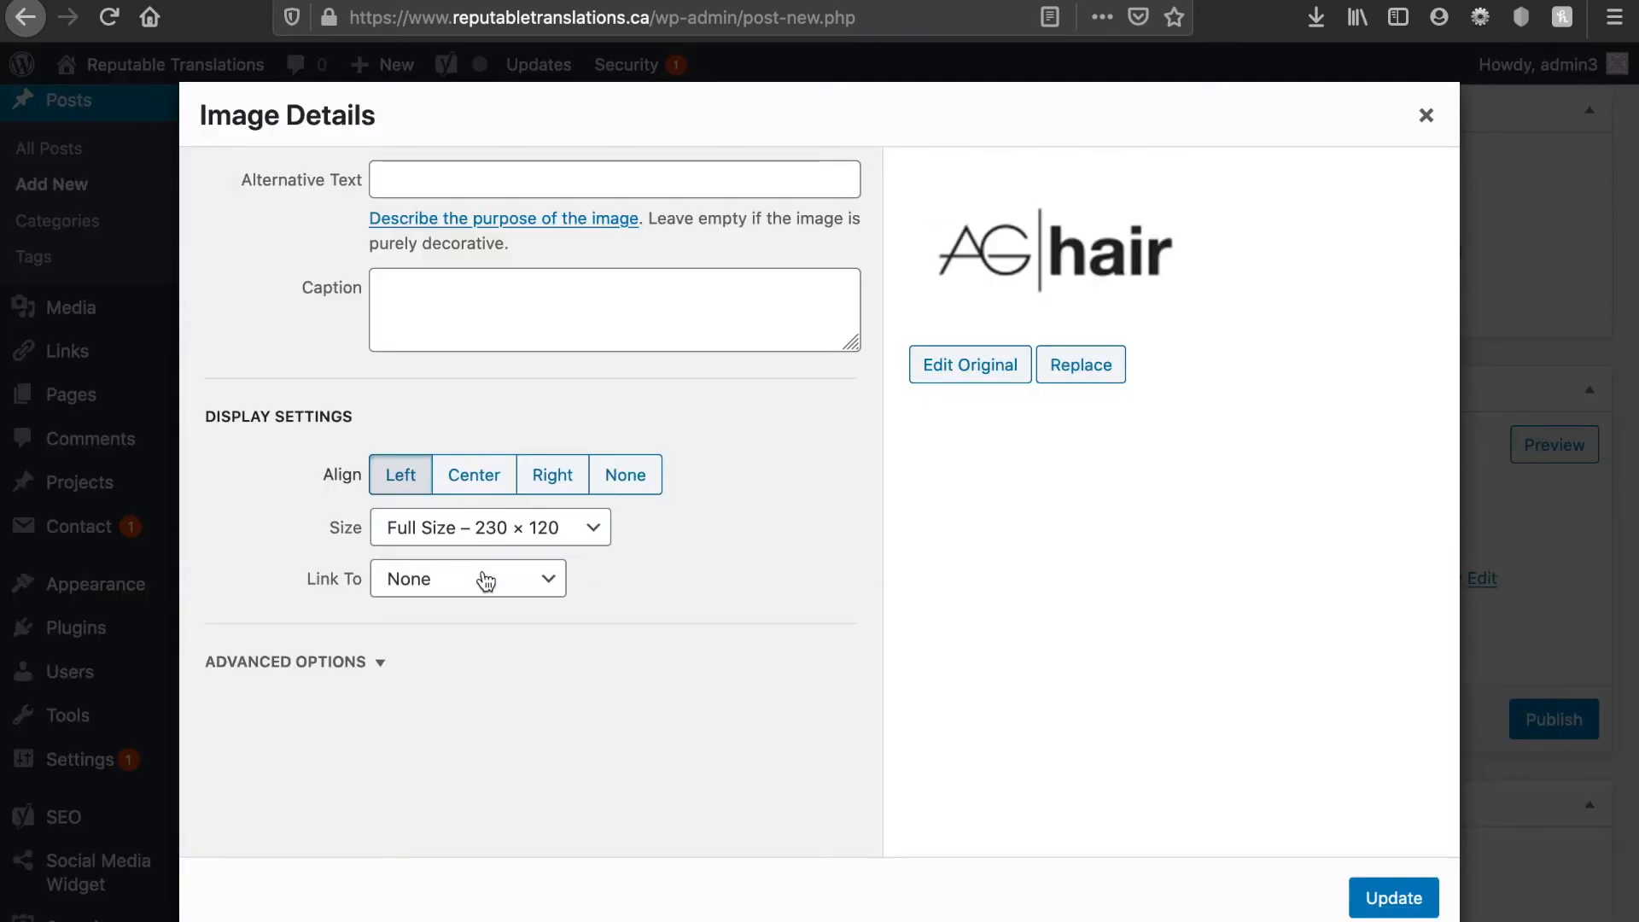
{"action": "left_click", "coordinate": [604, 536]}
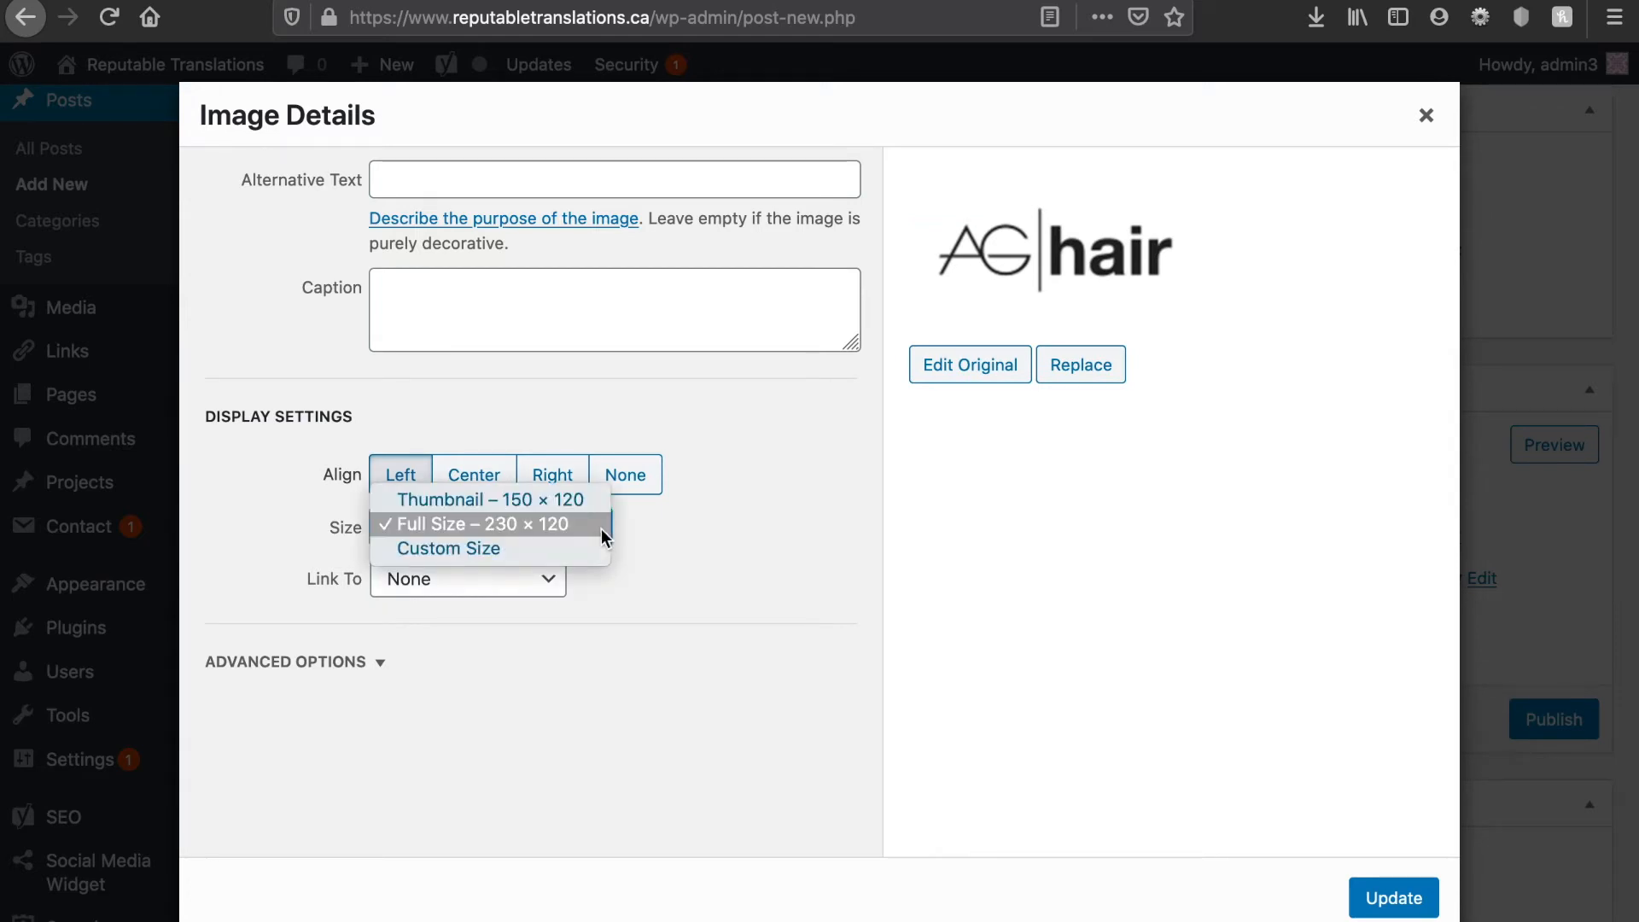
{"action": "left_click", "coordinate": [546, 501]}
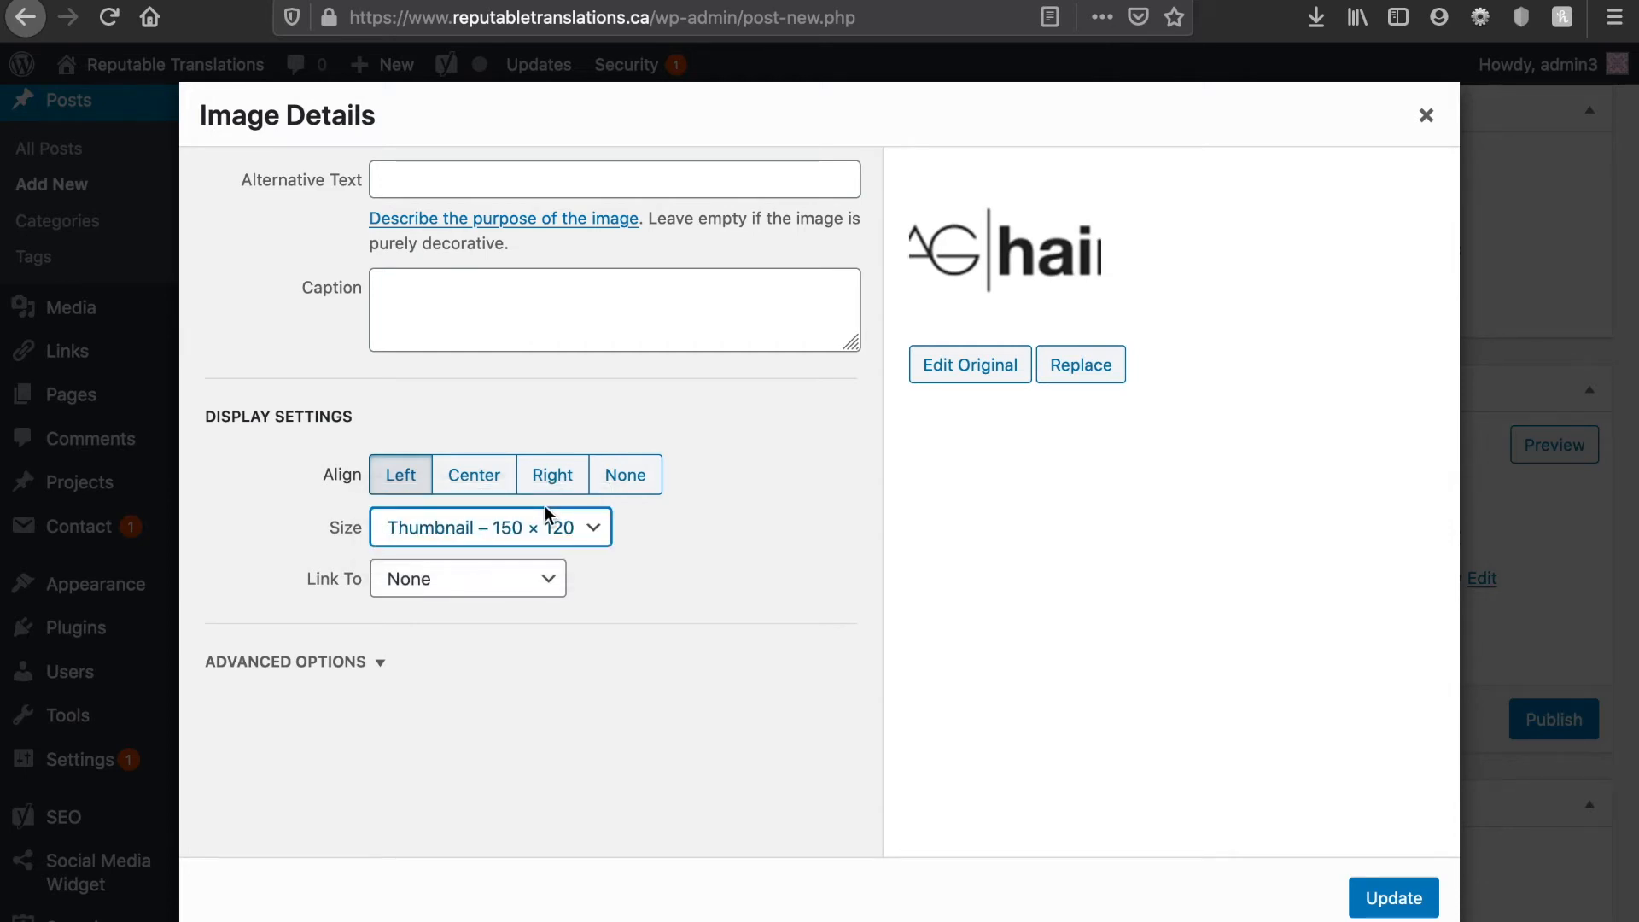
{"action": "left_click", "coordinate": [620, 346]}
{"action": "type", "text": "This"}
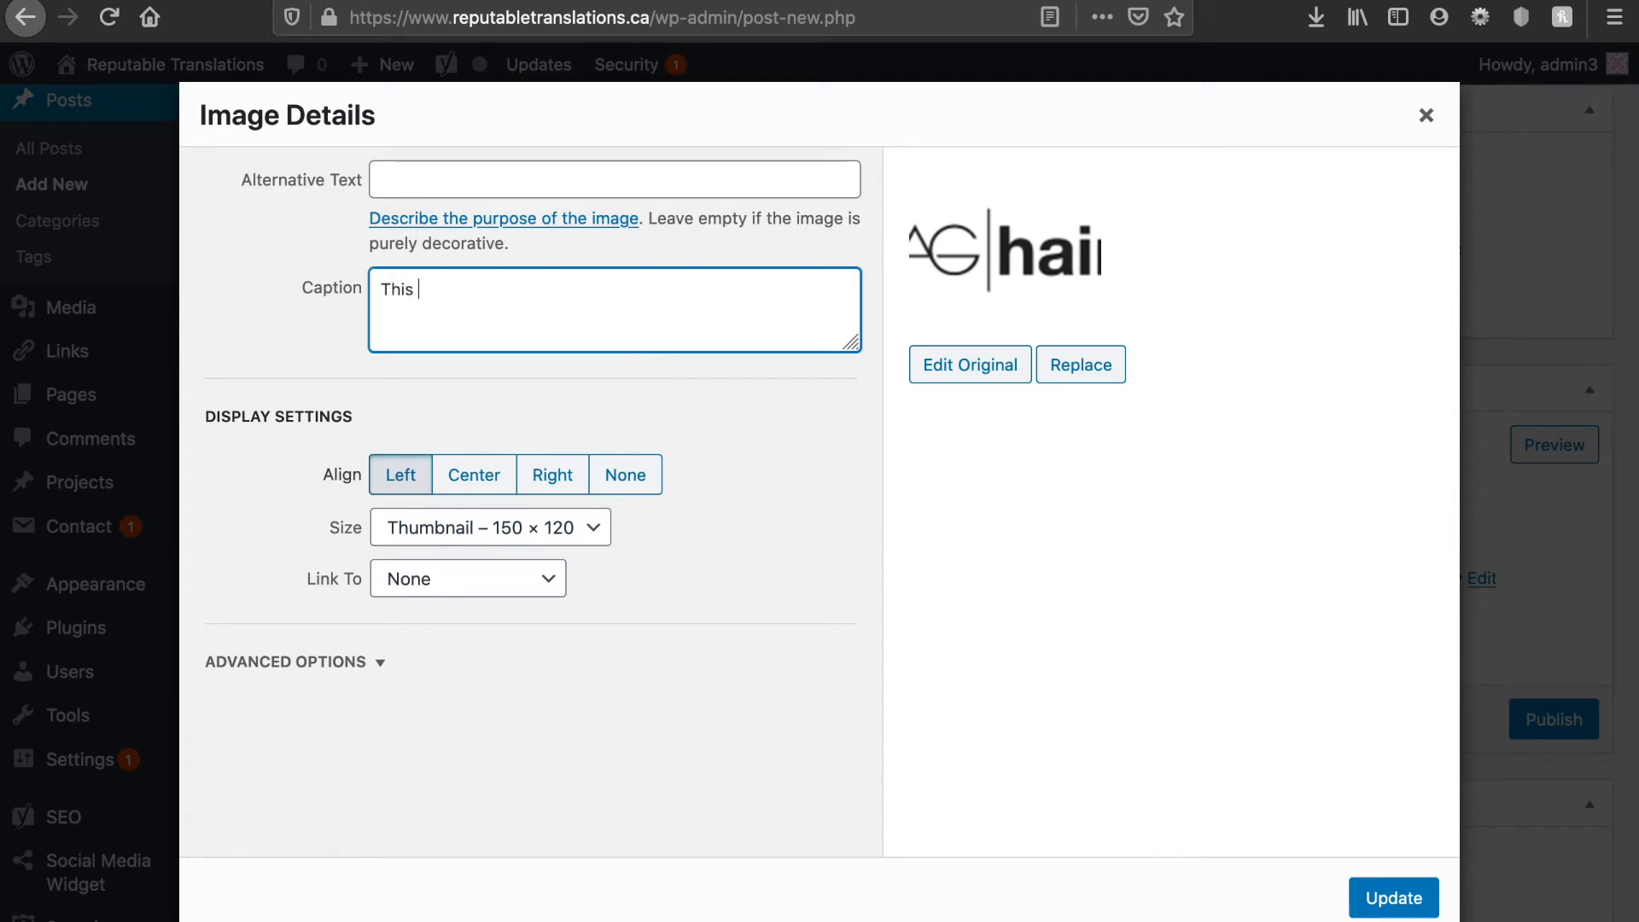
{"action": "type", "text": " is a caption."}
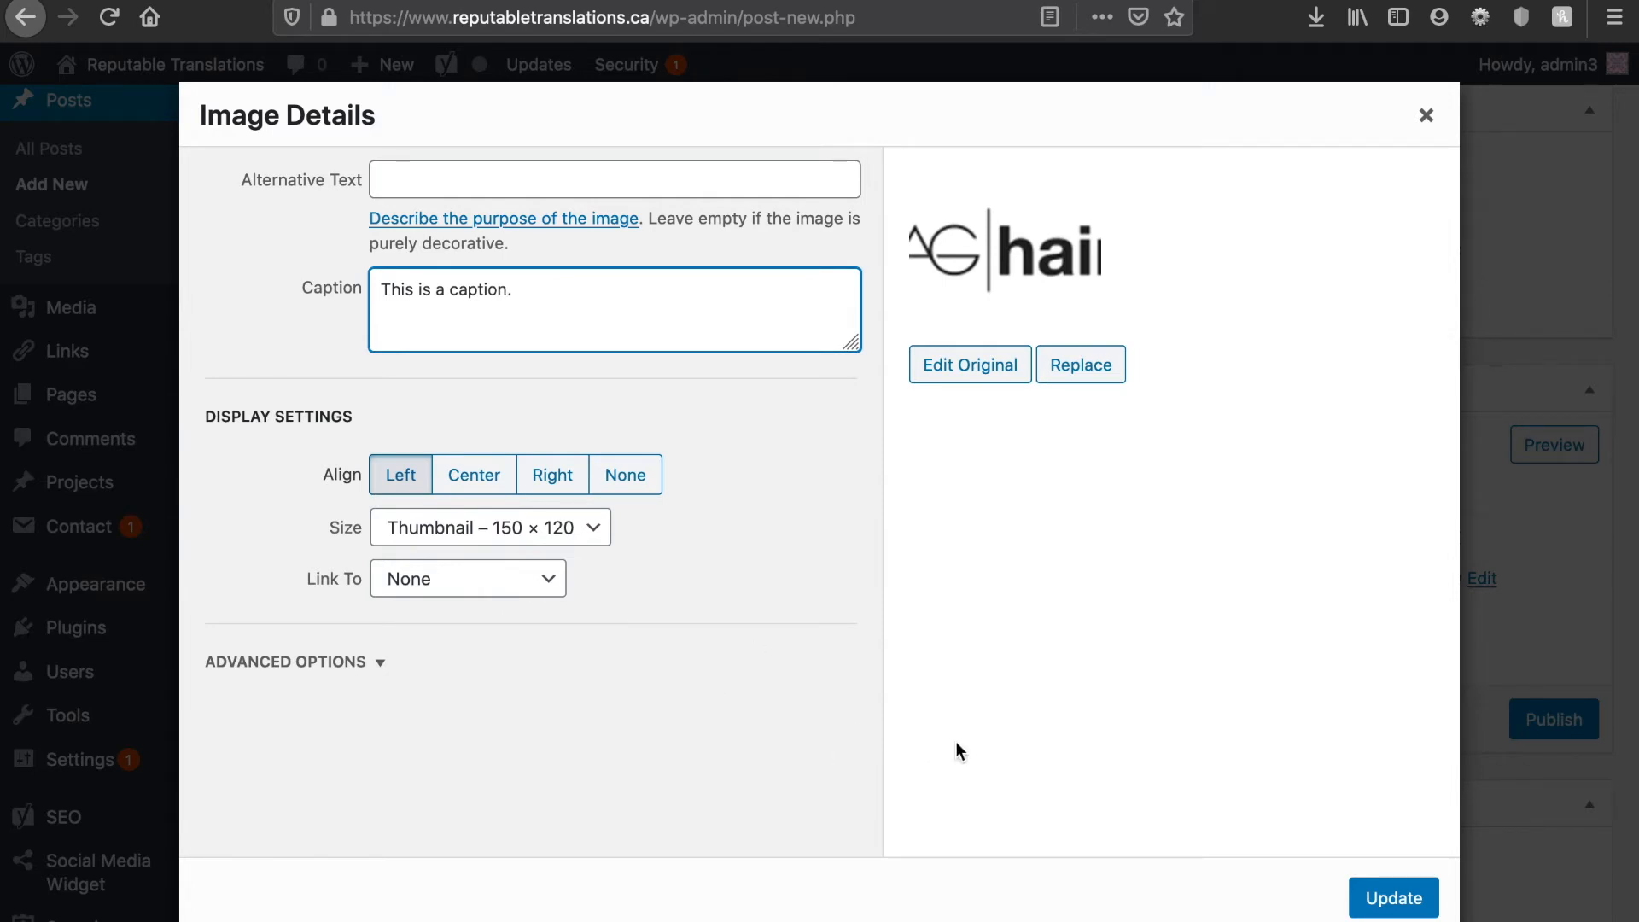
{"action": "left_click", "coordinate": [1375, 884]}
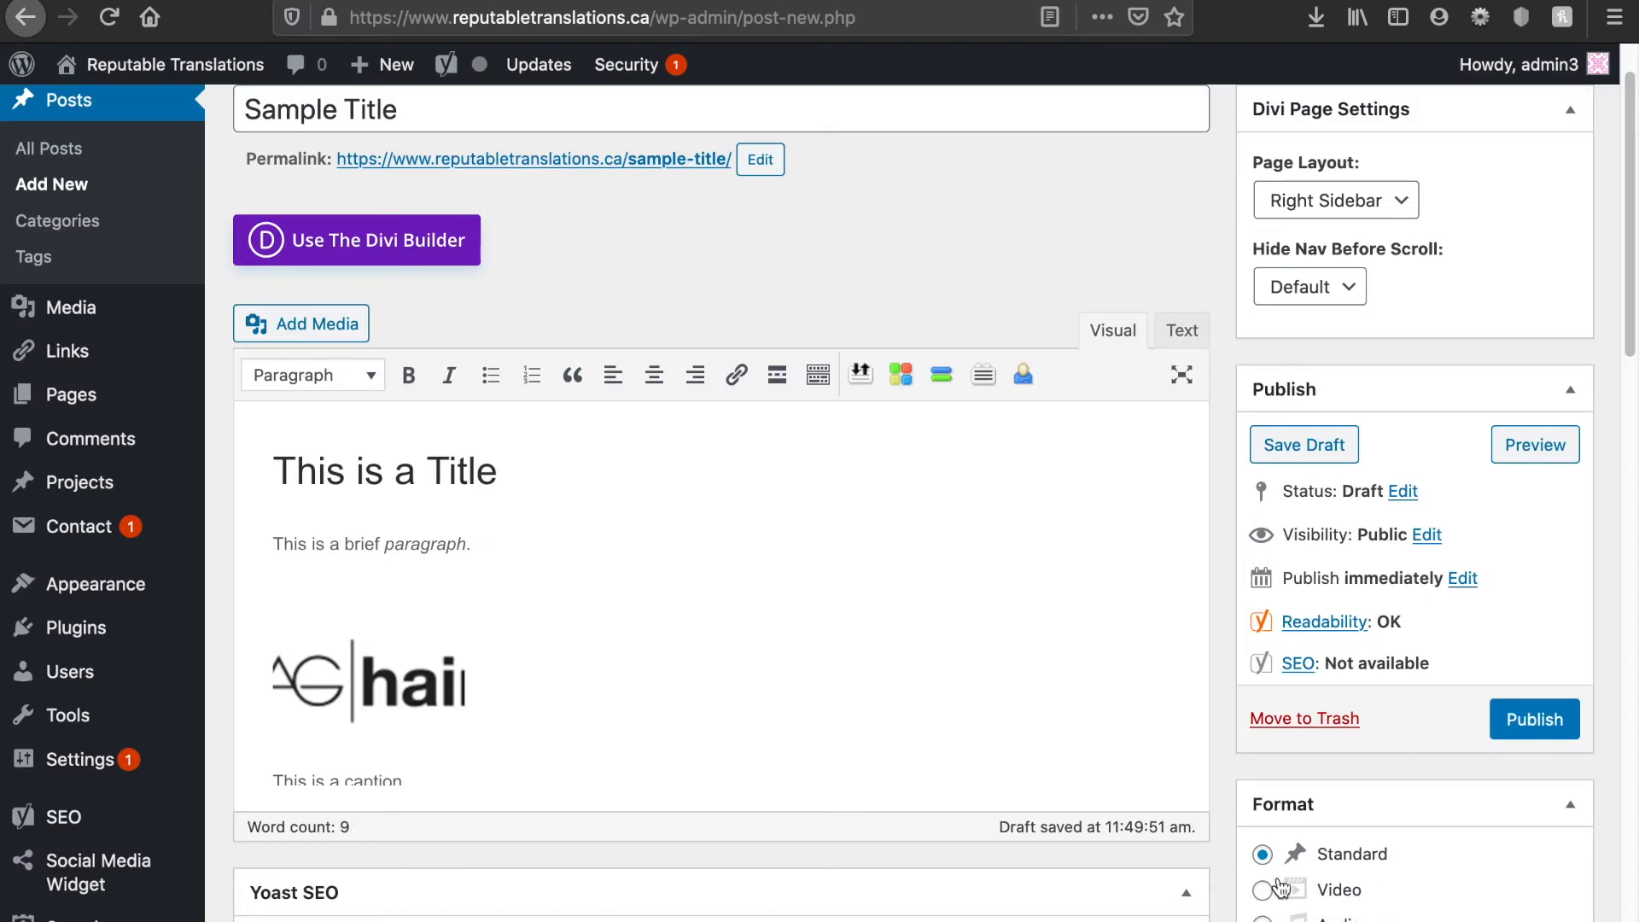
Step: Review the image caption in the post body, the Divi page settings and the publishing options
{"action": "scroll", "coordinate": [868, 757], "scroll_direction": "down", "scroll_amount": 2}
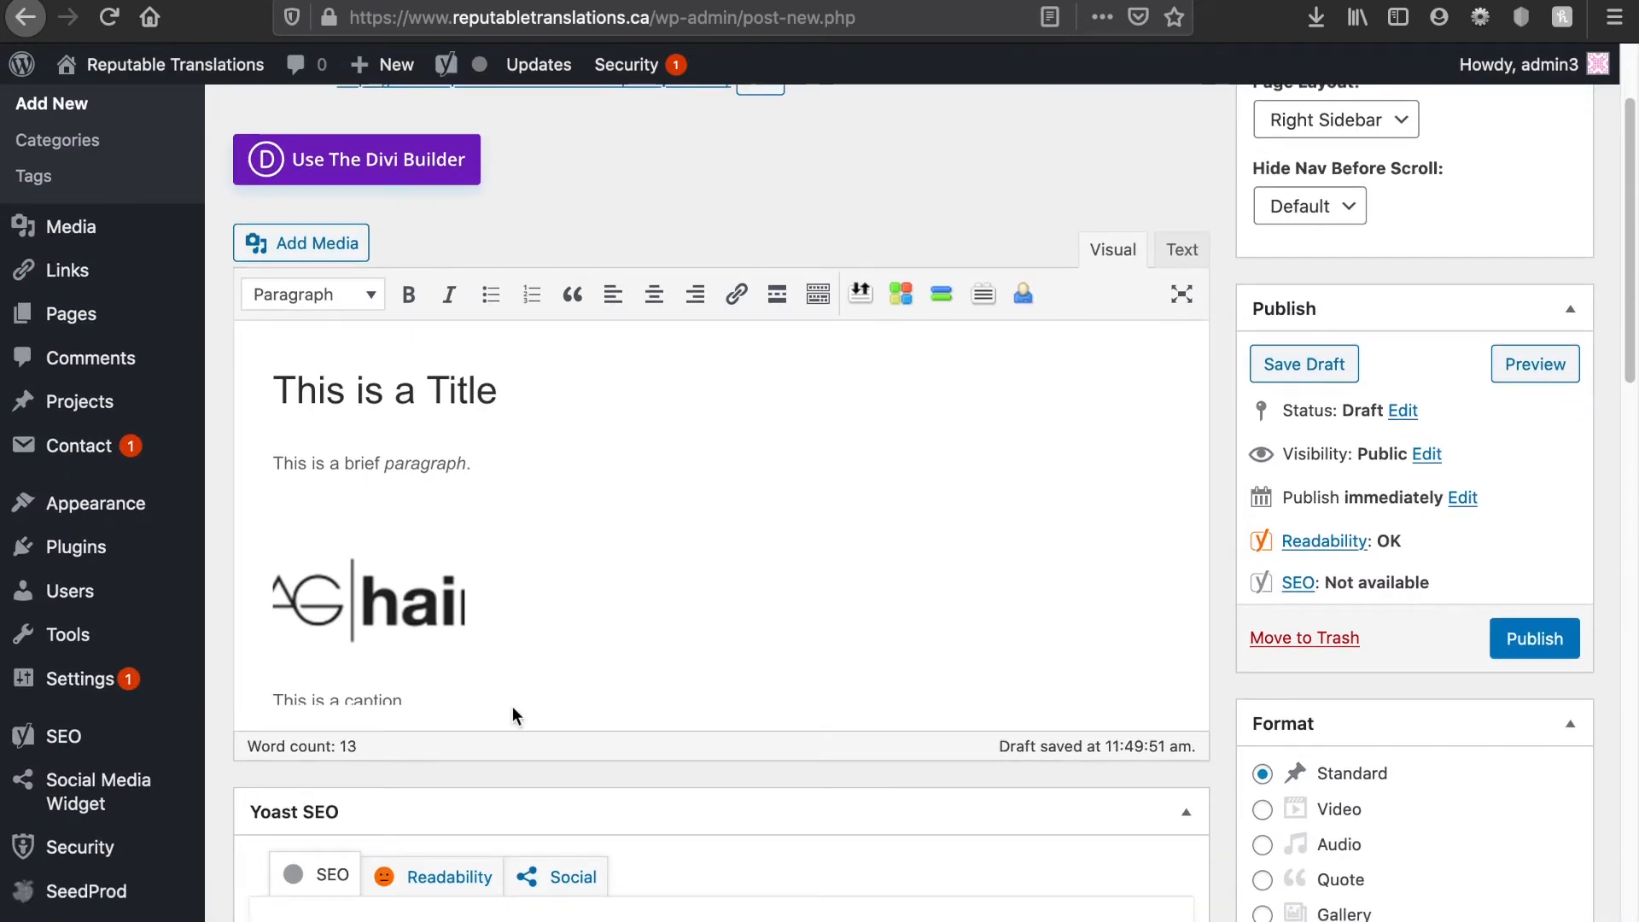
{"action": "left_click", "coordinate": [385, 700]}
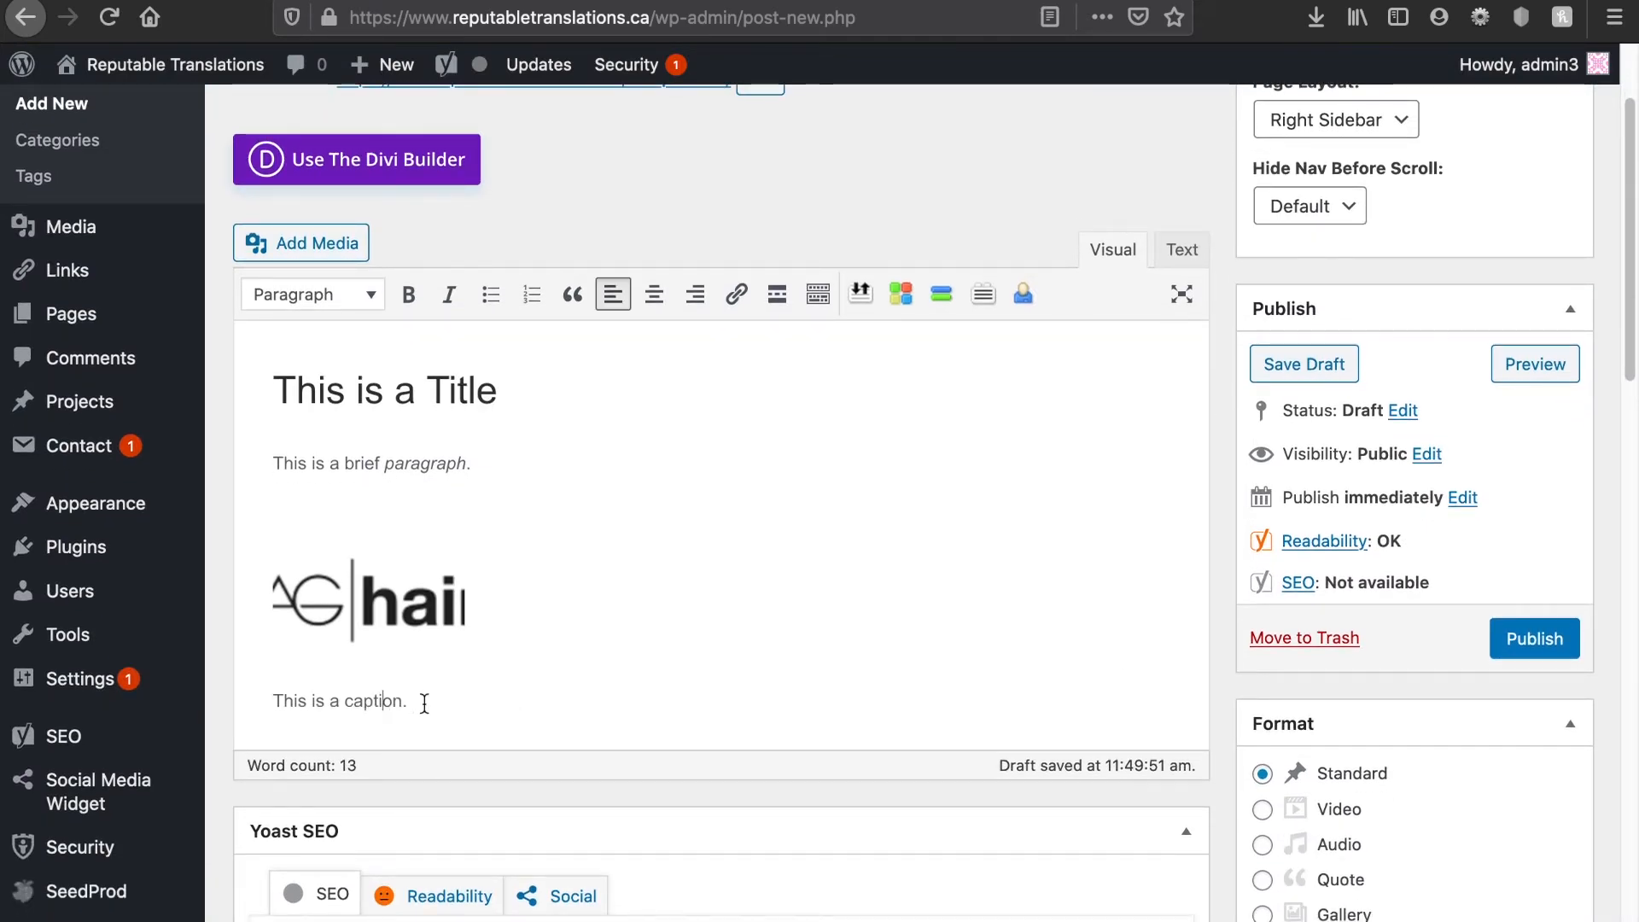
{"action": "scroll", "coordinate": [999, 607], "scroll_direction": "down", "scroll_amount": 5}
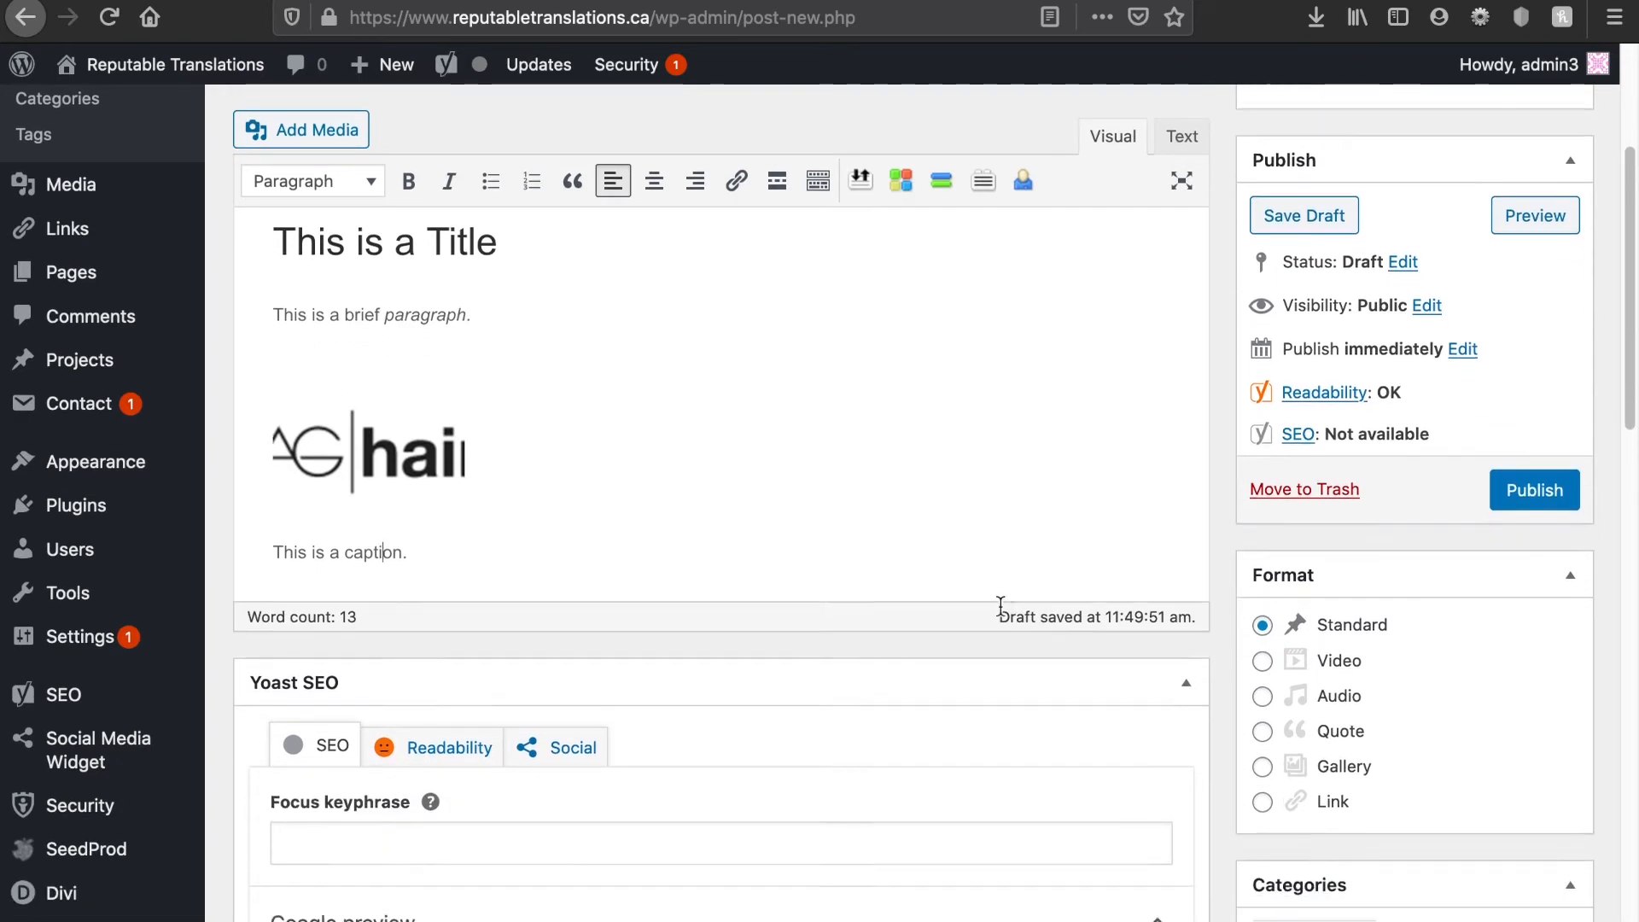
{"action": "scroll", "coordinate": [1000, 611], "scroll_direction": "up", "scroll_amount": 7}
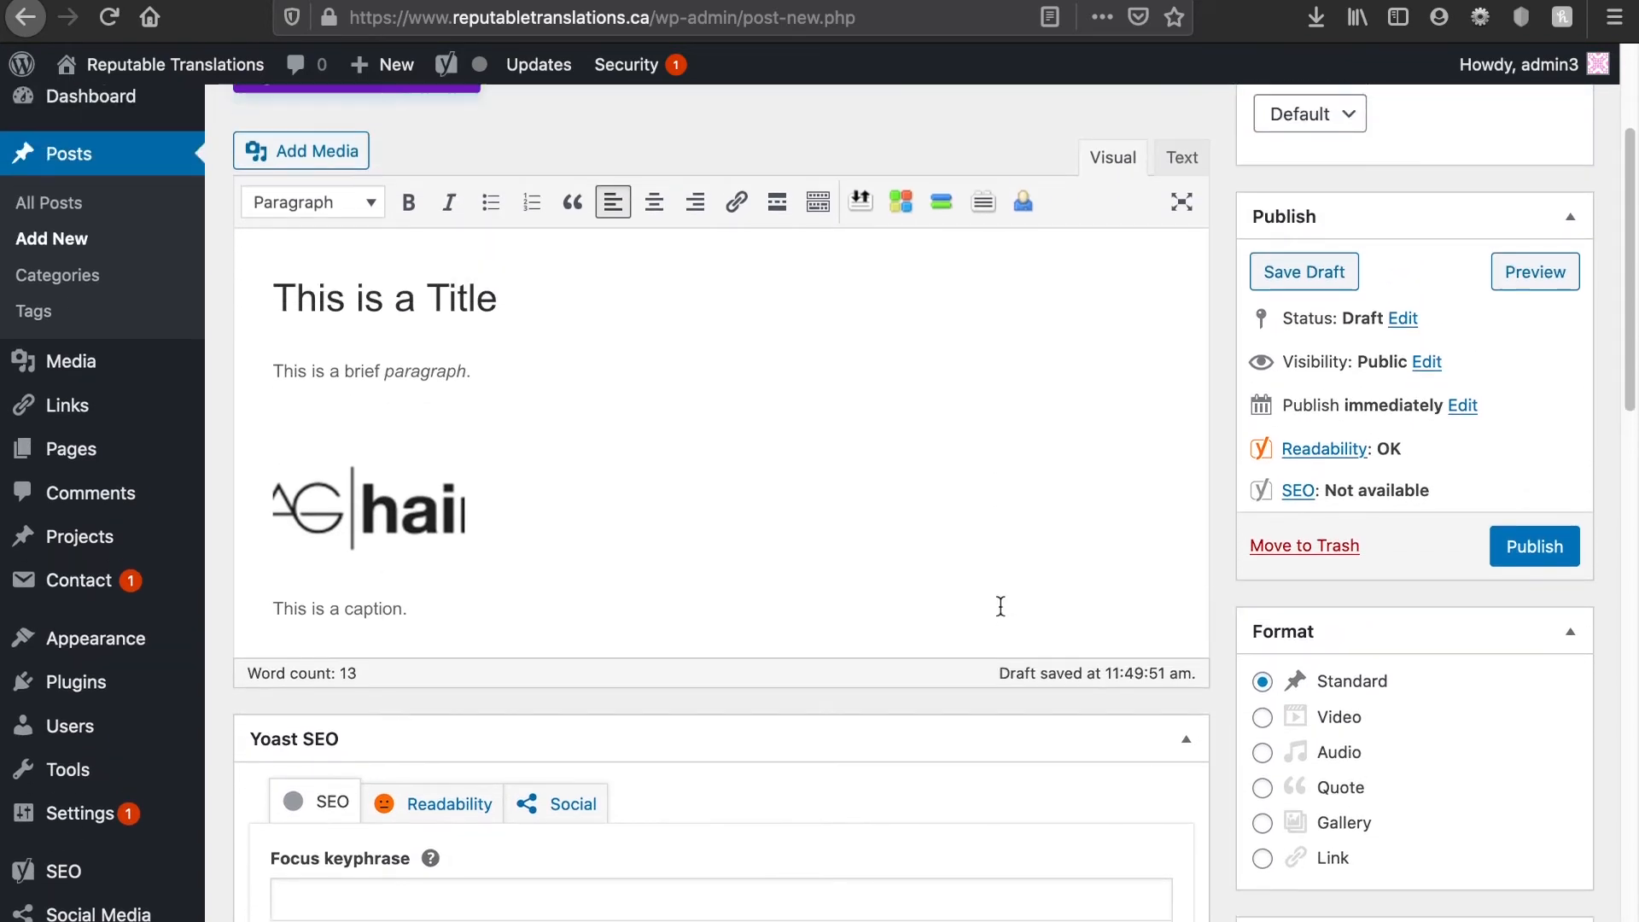
{"action": "scroll", "coordinate": [1000, 606], "scroll_direction": "up", "scroll_amount": 1}
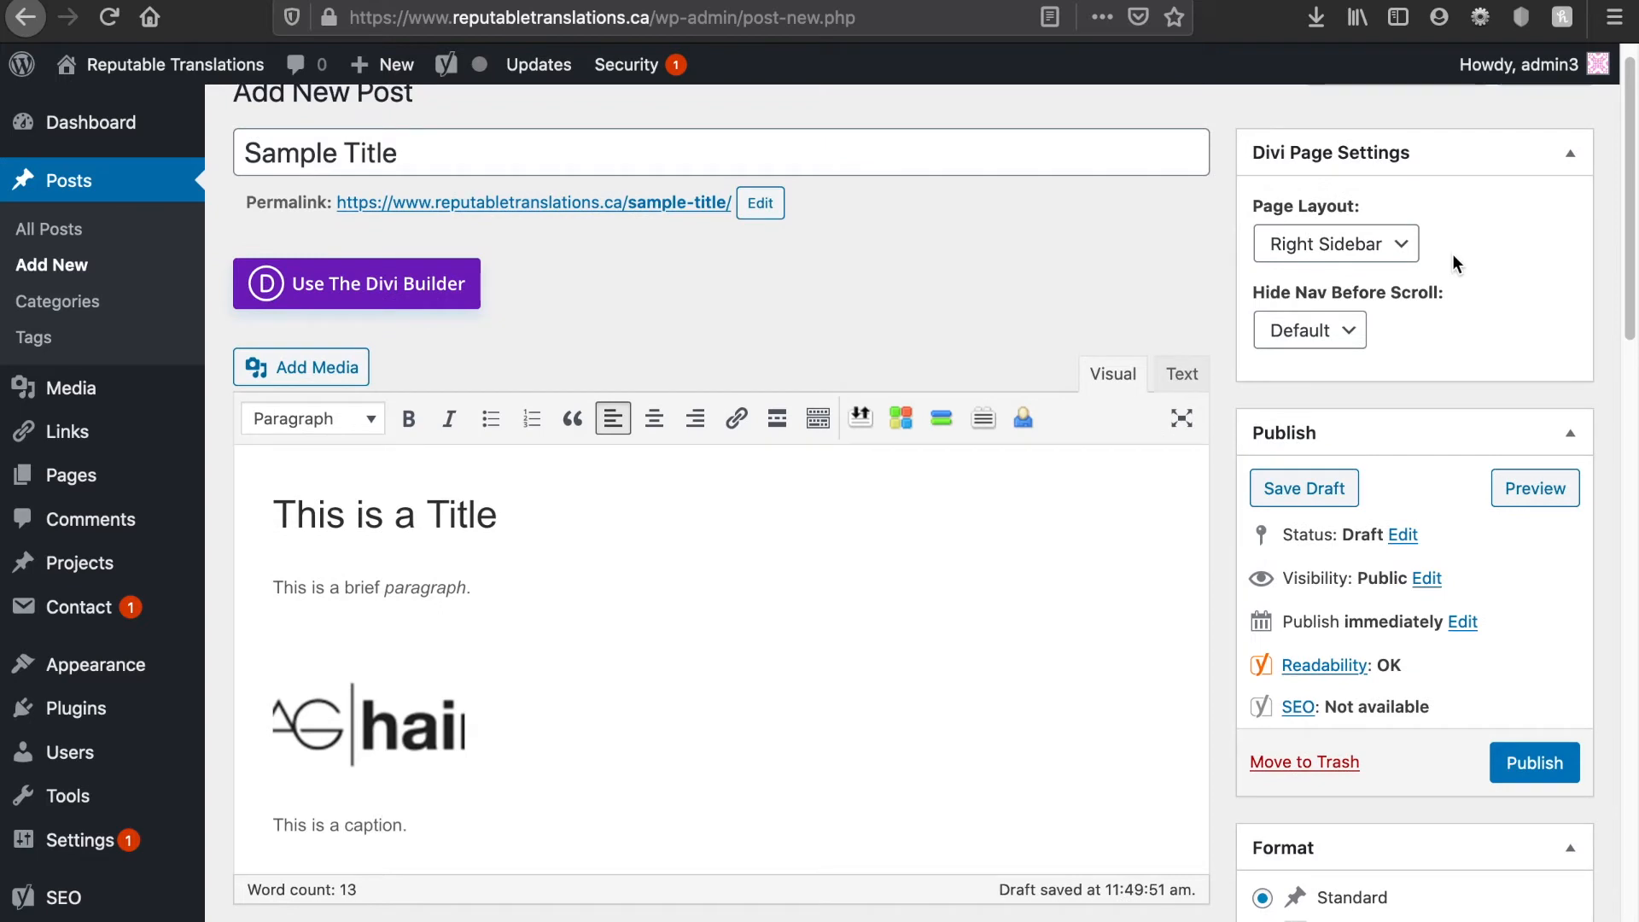
{"action": "scroll", "coordinate": [1489, 270], "scroll_direction": "down", "scroll_amount": 4}
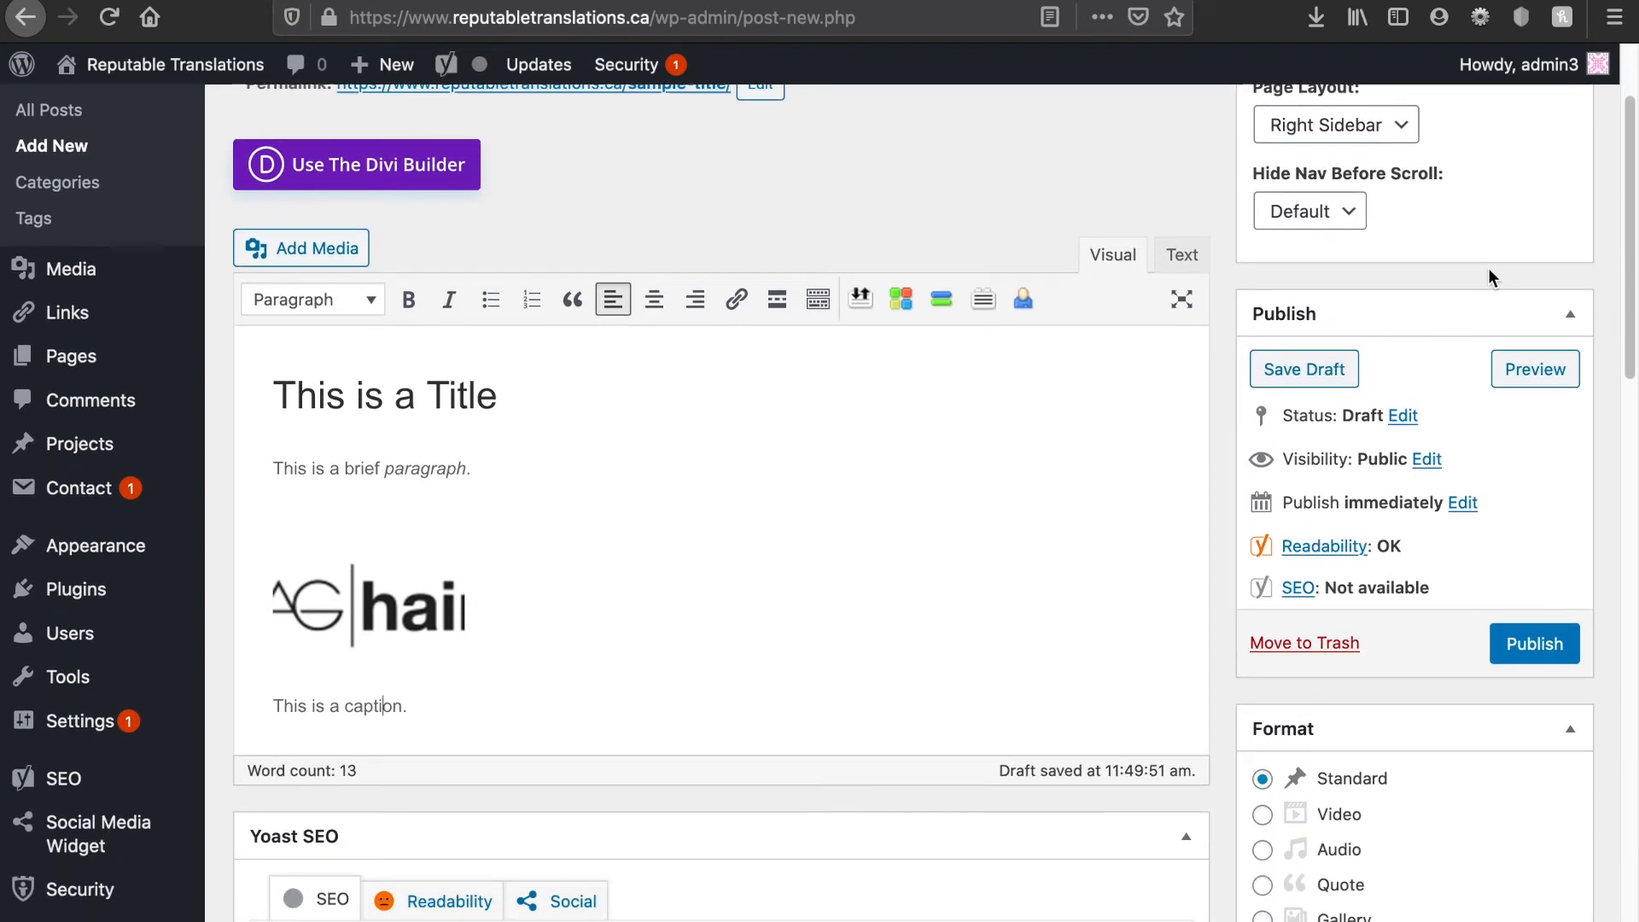
{"action": "scroll", "coordinate": [1488, 269], "scroll_direction": "up", "scroll_amount": 5}
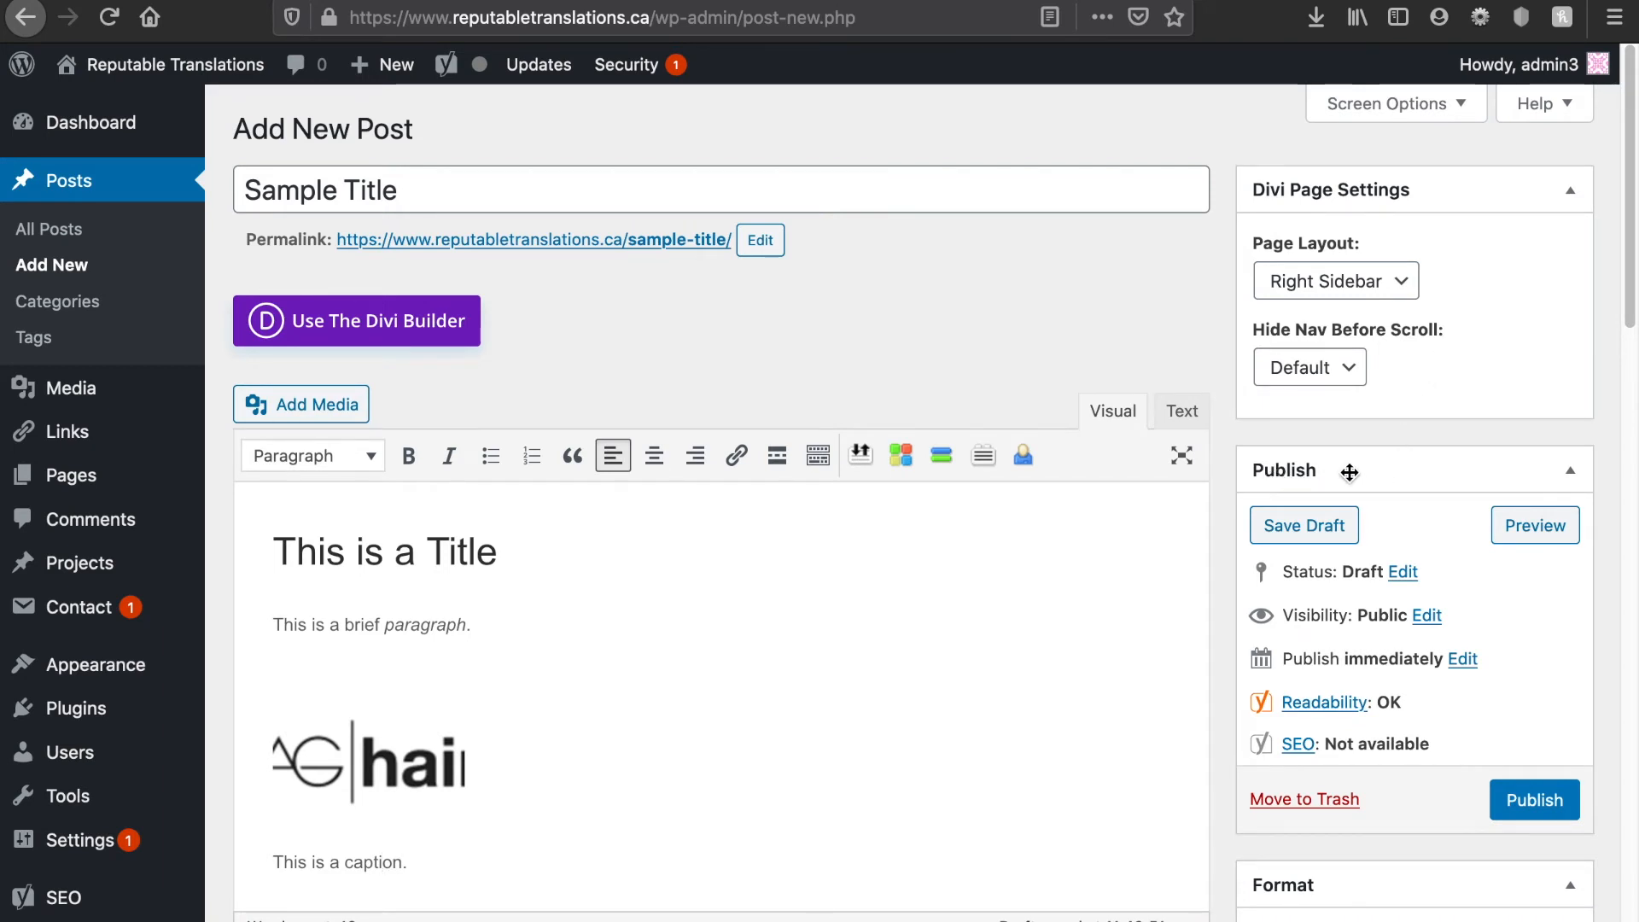
{"action": "scroll", "coordinate": [1325, 255], "scroll_direction": "down", "scroll_amount": 5}
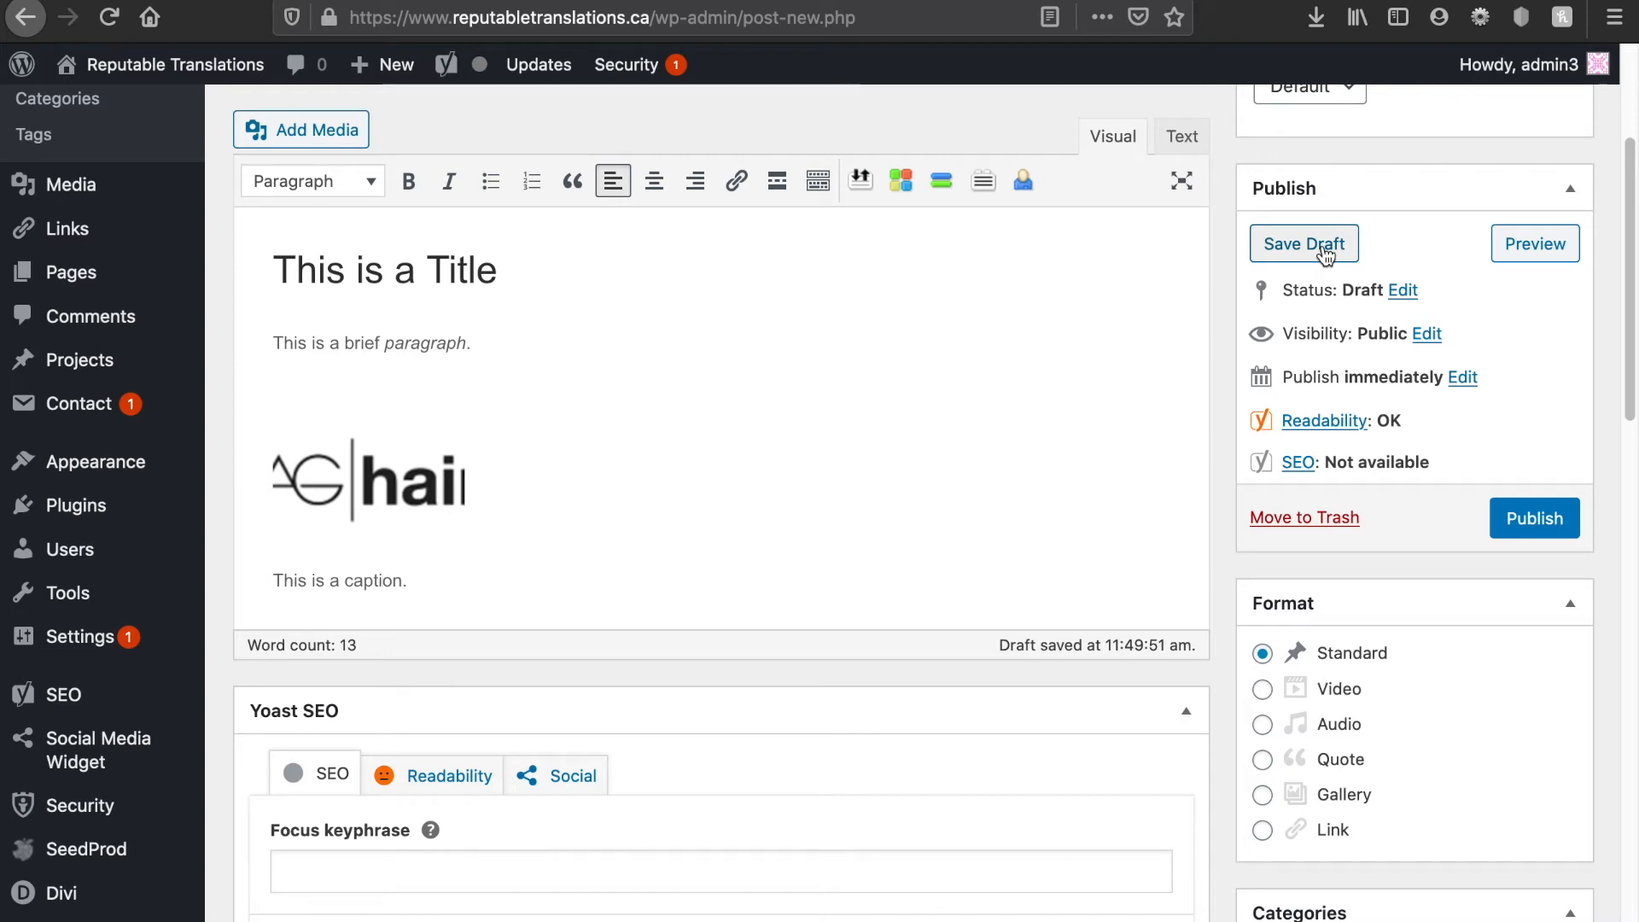
Step: Save the post as a draft, preview it on the site, and return to the editor
{"action": "left_click", "coordinate": [1325, 246]}
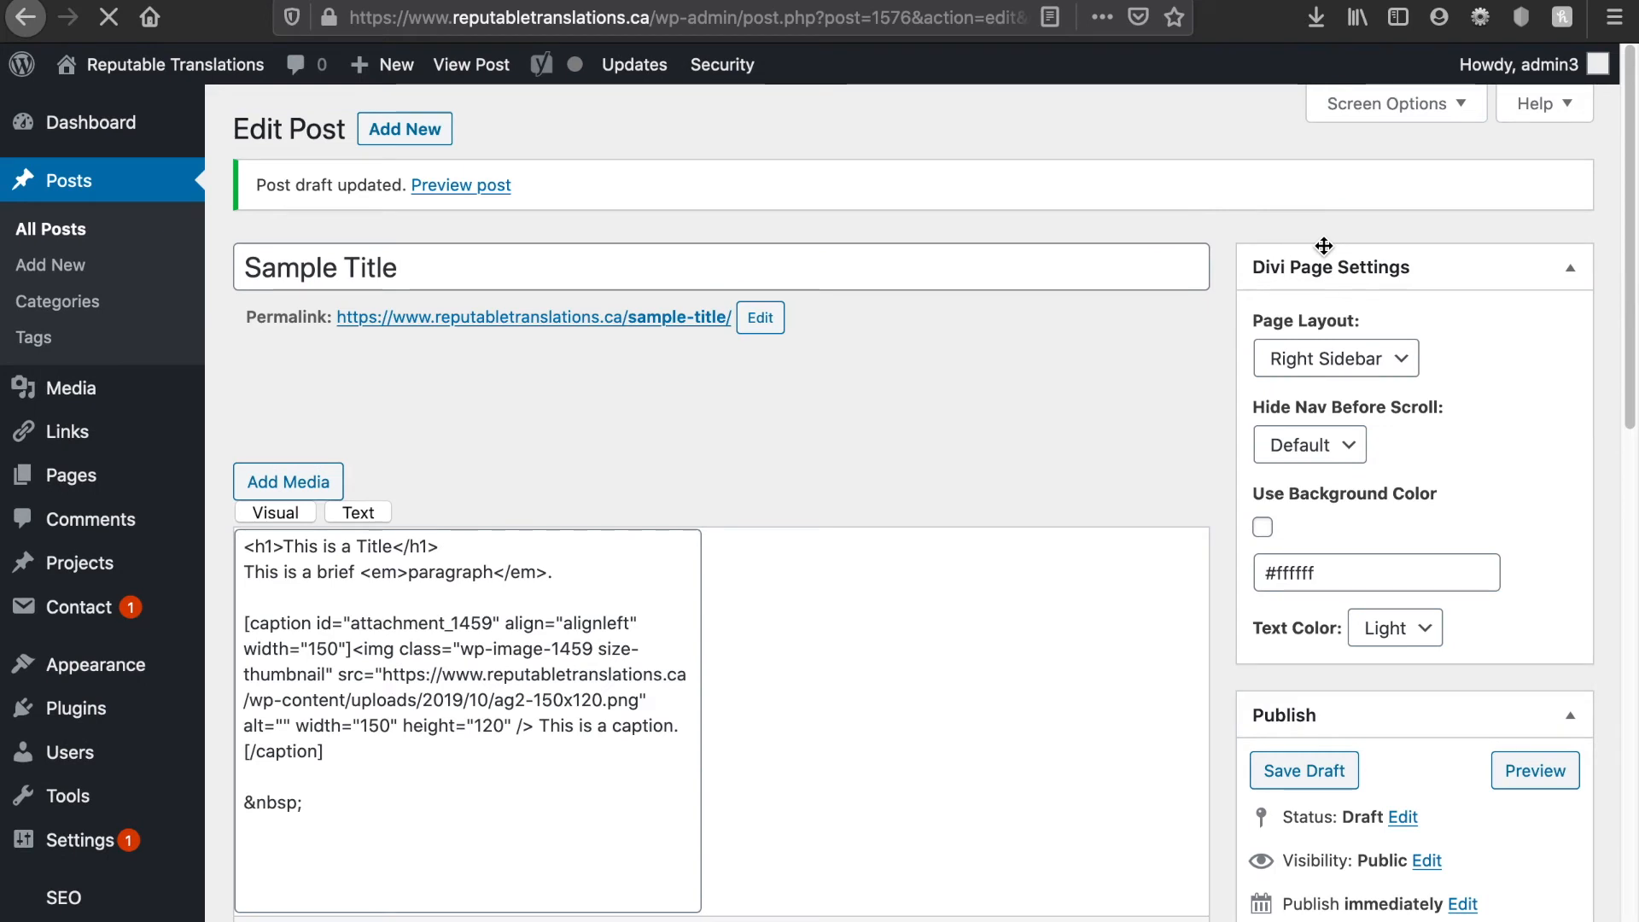
{"action": "scroll", "coordinate": [1011, 405], "scroll_direction": "down", "scroll_amount": 5}
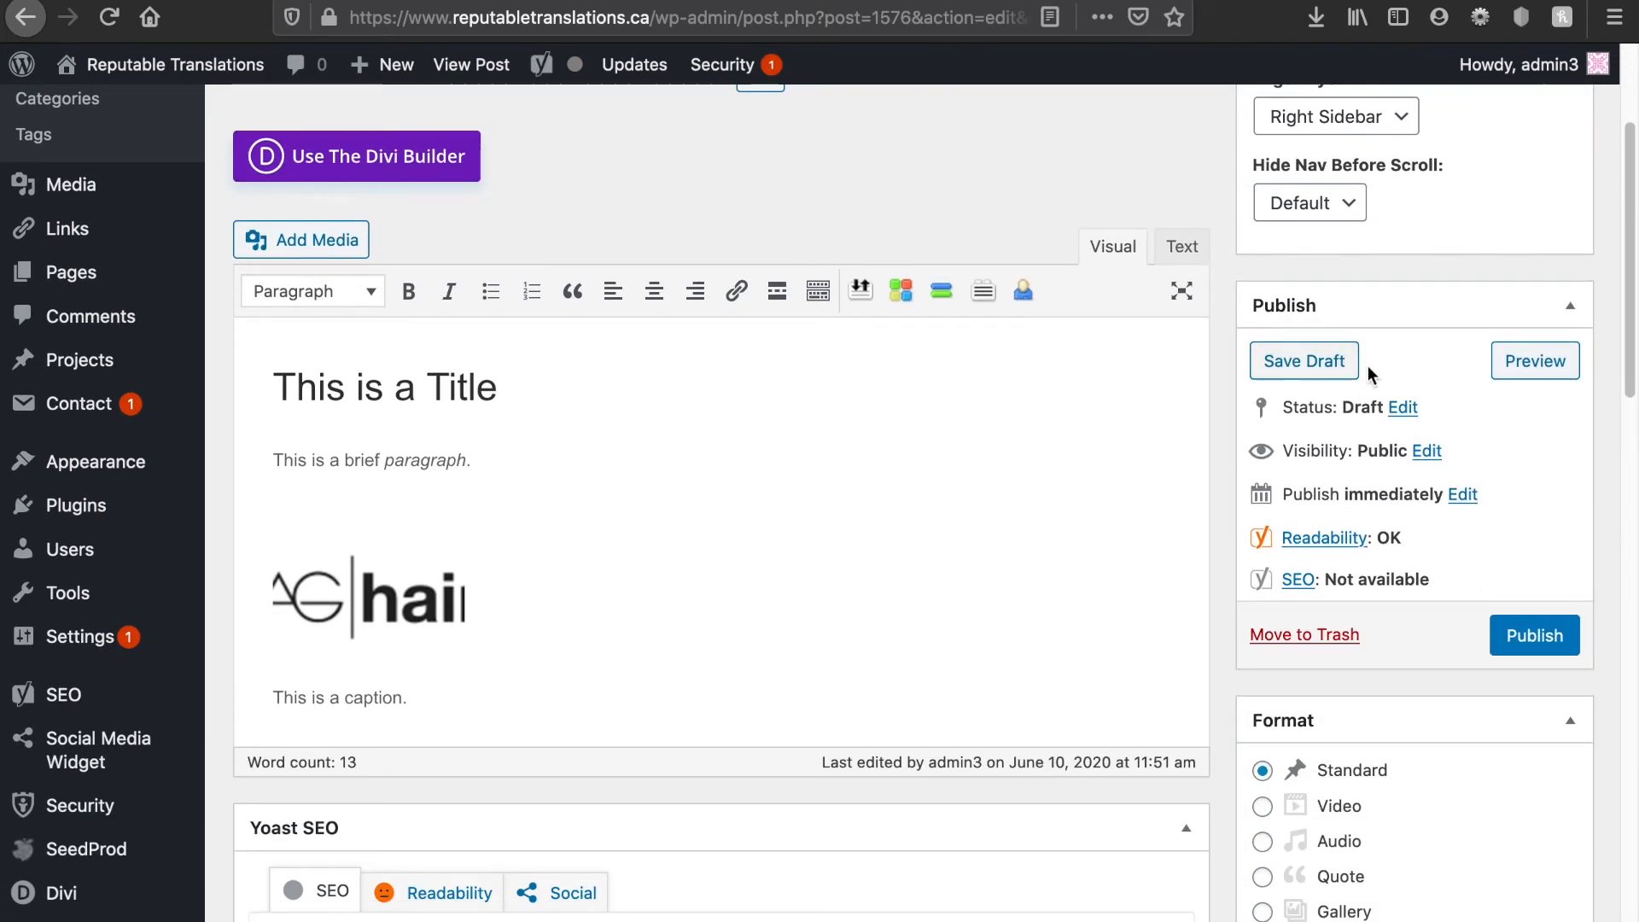
{"action": "left_click", "coordinate": [1537, 362]}
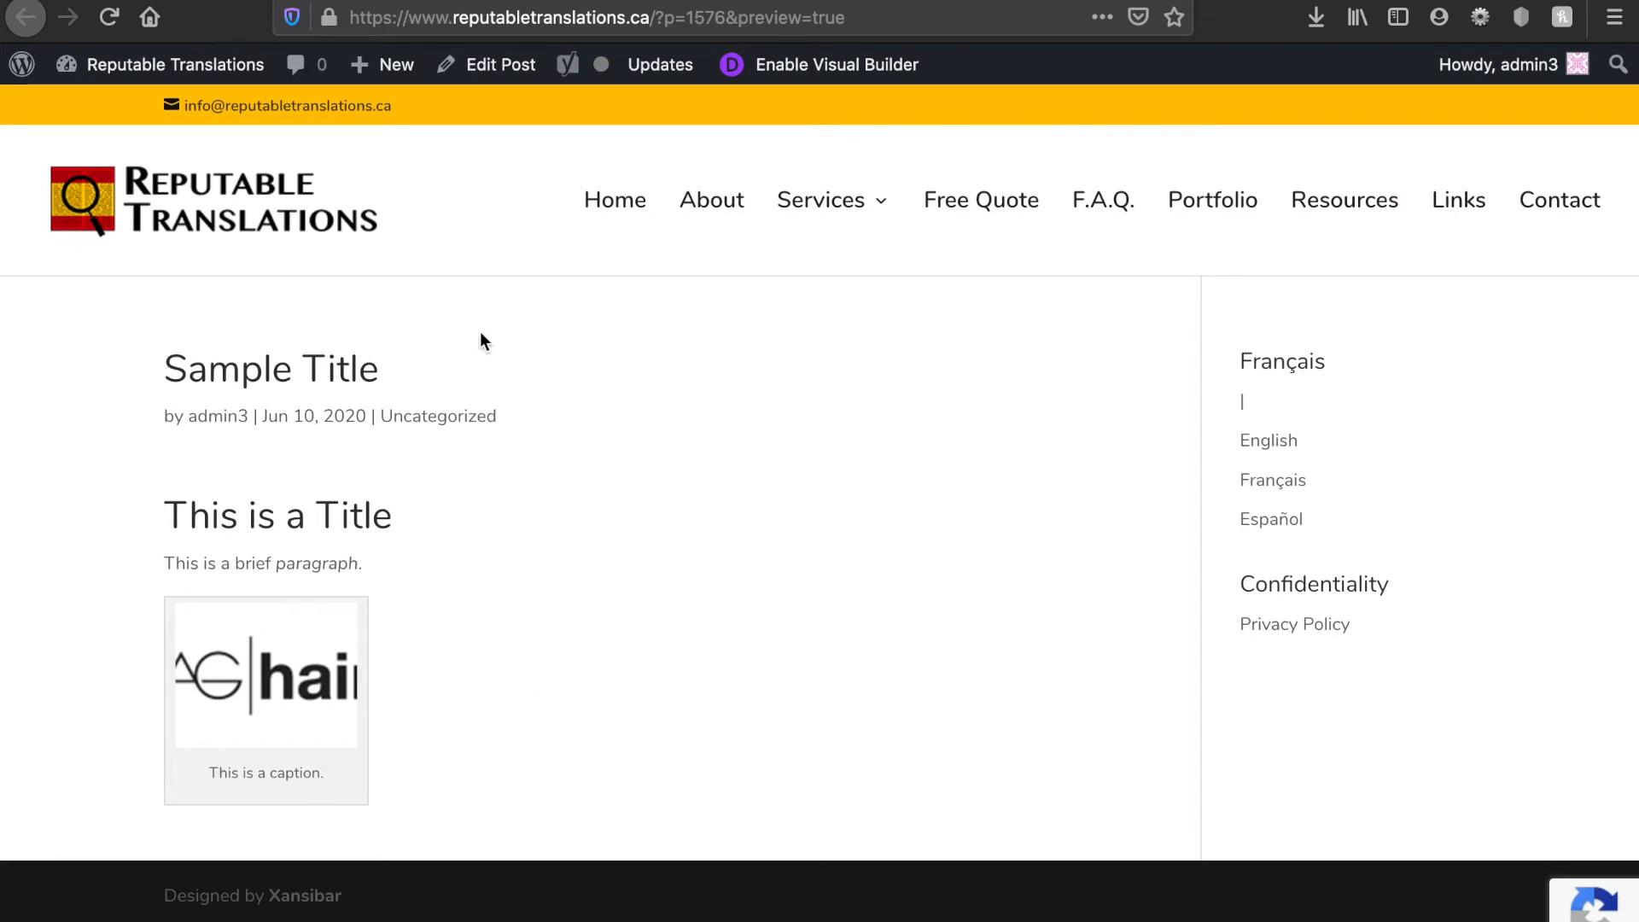
{"action": "left_click_drag", "start_coordinate": [409, 587], "coordinate": [165, 561]}
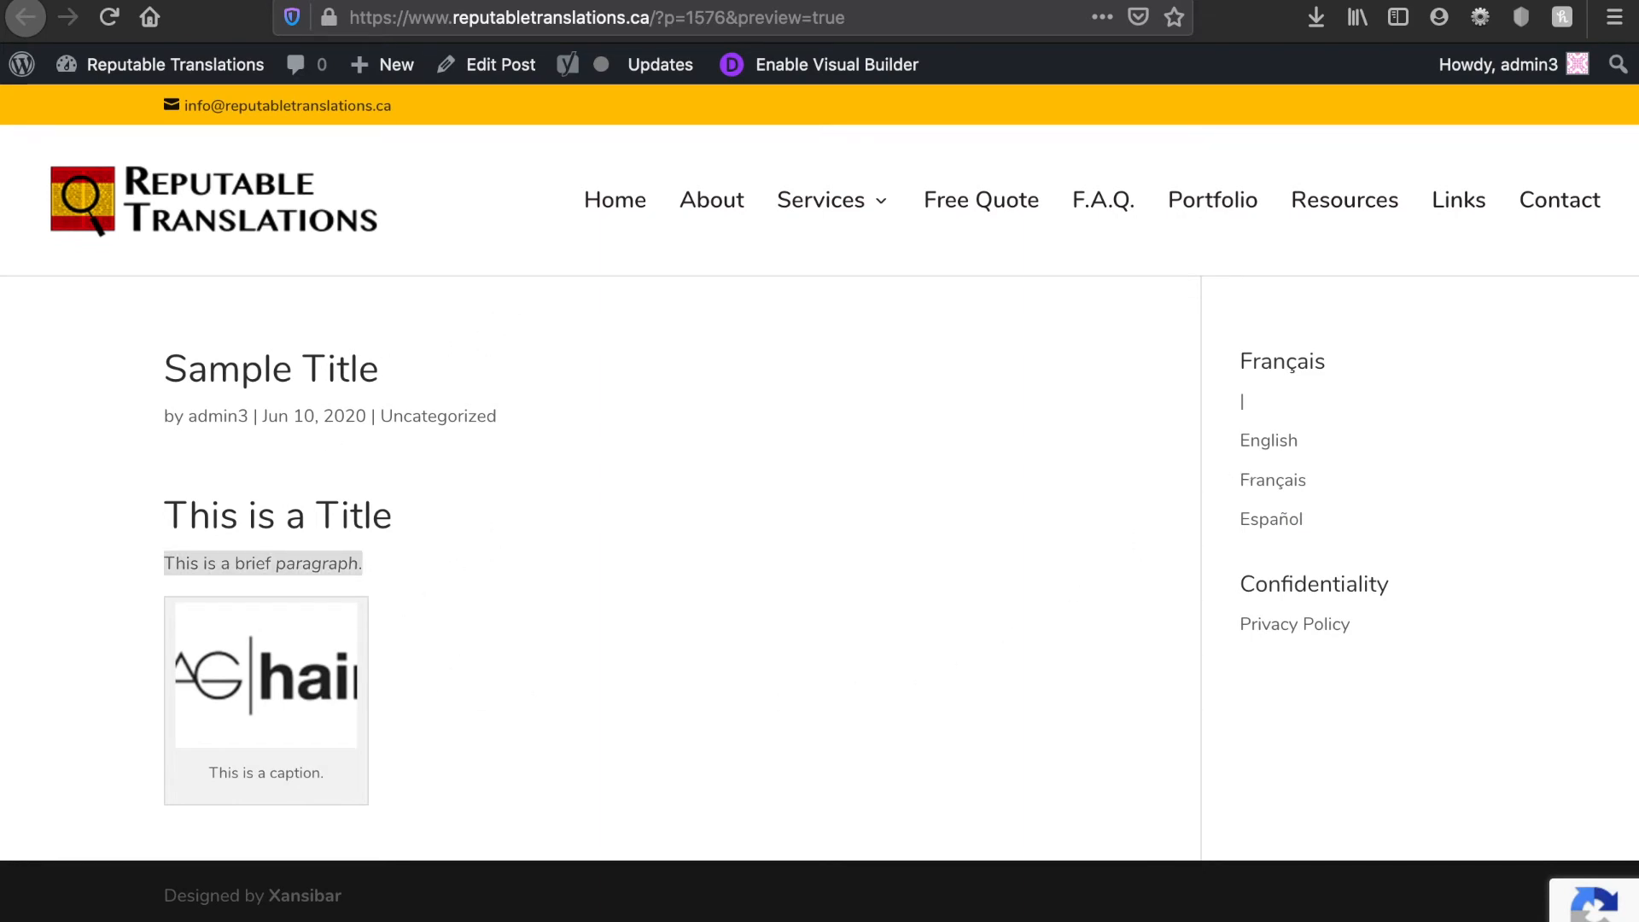
{"action": "left_click", "coordinate": [598, 2]}
Step: Publish the "Sample Title" post and open the published post in a new browser tab
{"action": "scroll", "coordinate": [1432, 350], "scroll_direction": "down", "scroll_amount": 3}
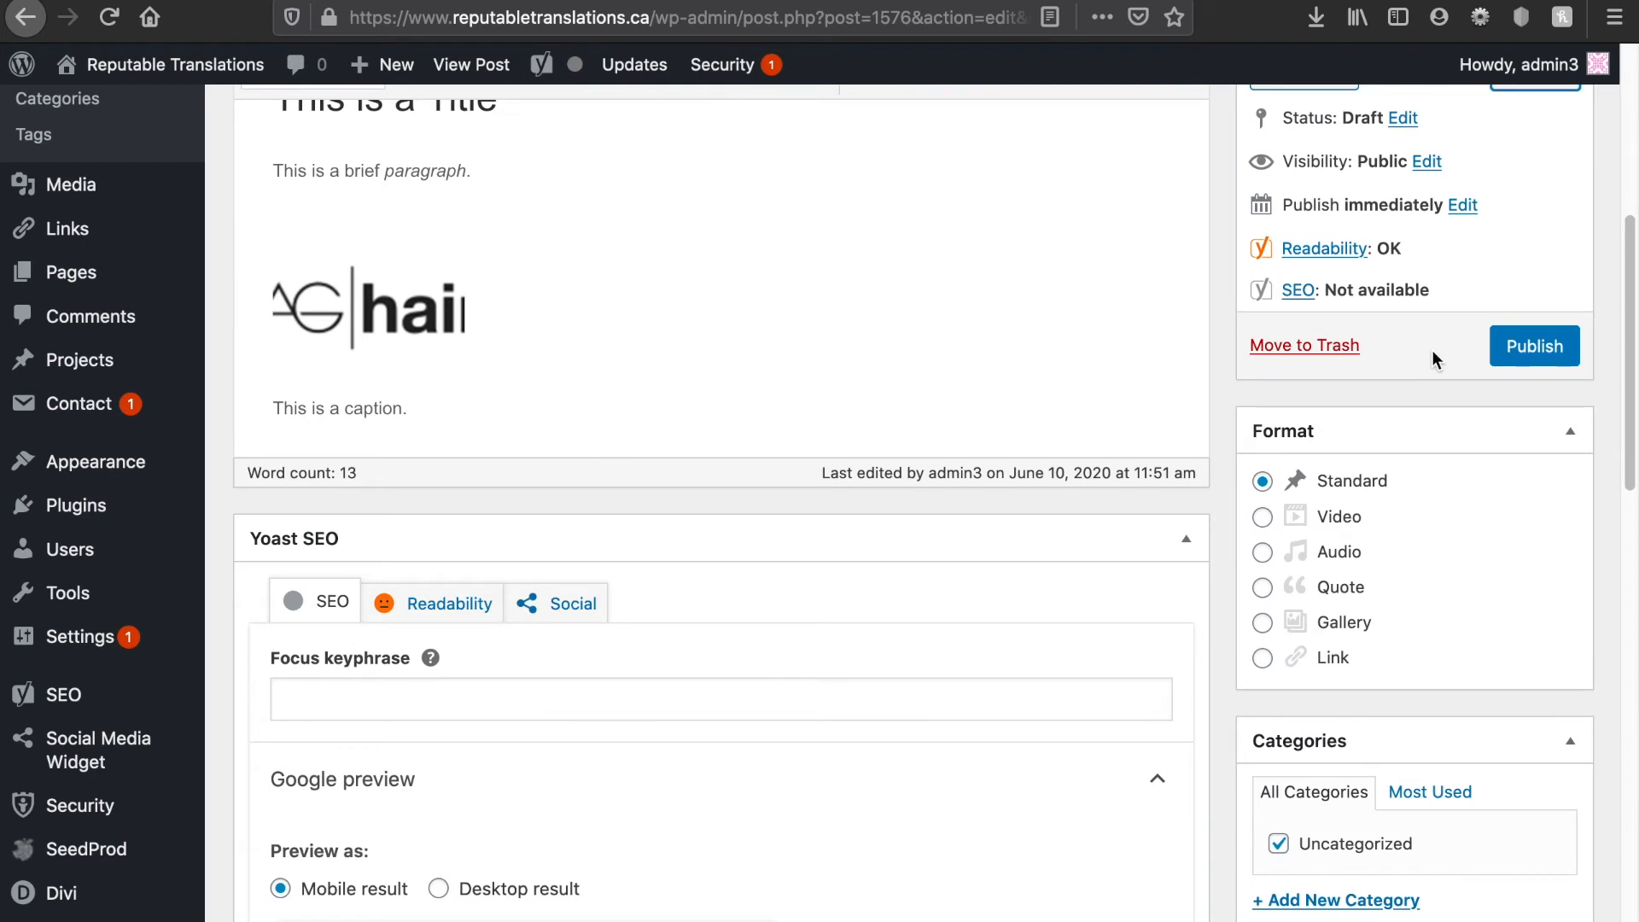
{"action": "scroll", "coordinate": [1435, 357], "scroll_direction": "up", "scroll_amount": 1}
{"action": "scroll", "coordinate": [1432, 352], "scroll_direction": "up", "scroll_amount": 1}
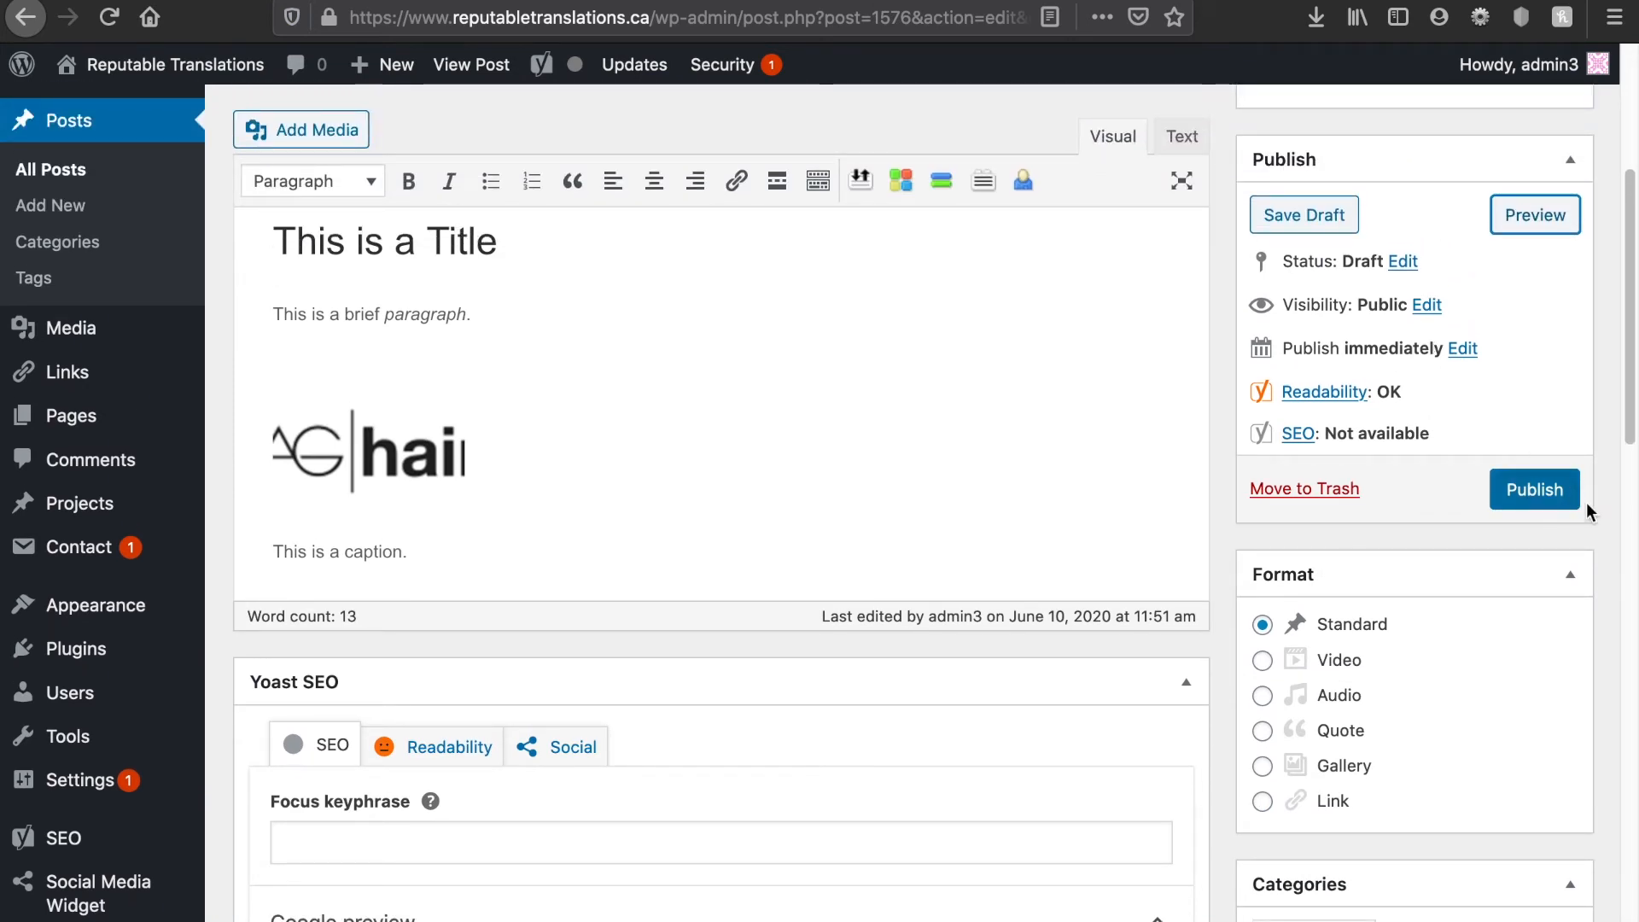
{"action": "left_click", "coordinate": [1537, 502]}
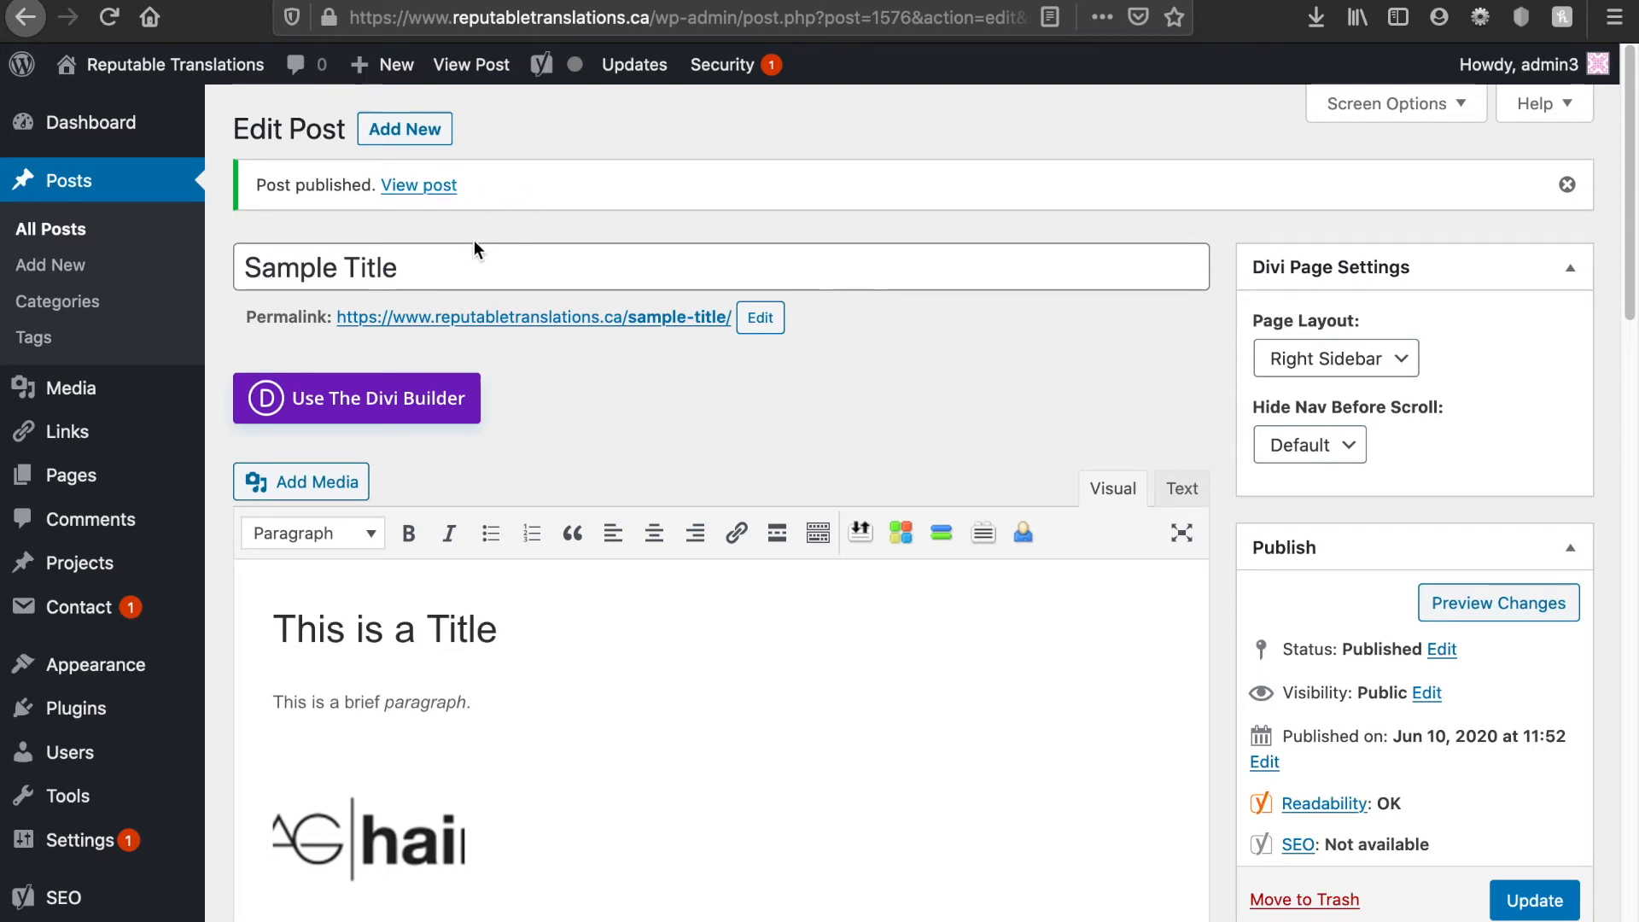
{"action": "right_click", "coordinate": [433, 190]}
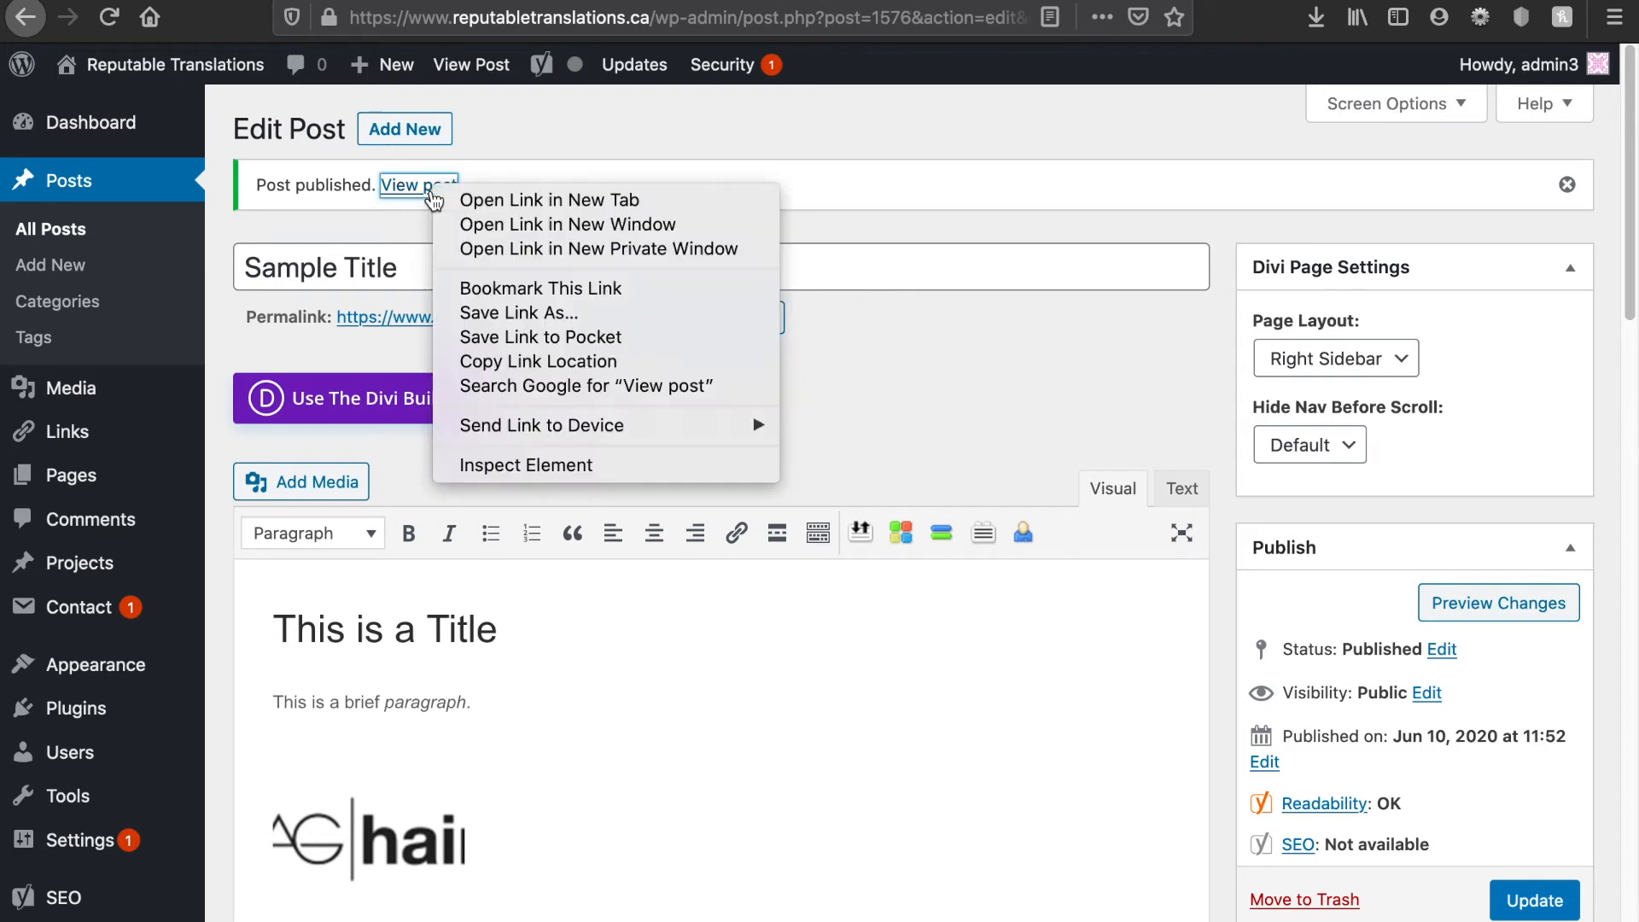
{"action": "left_click", "coordinate": [535, 198]}
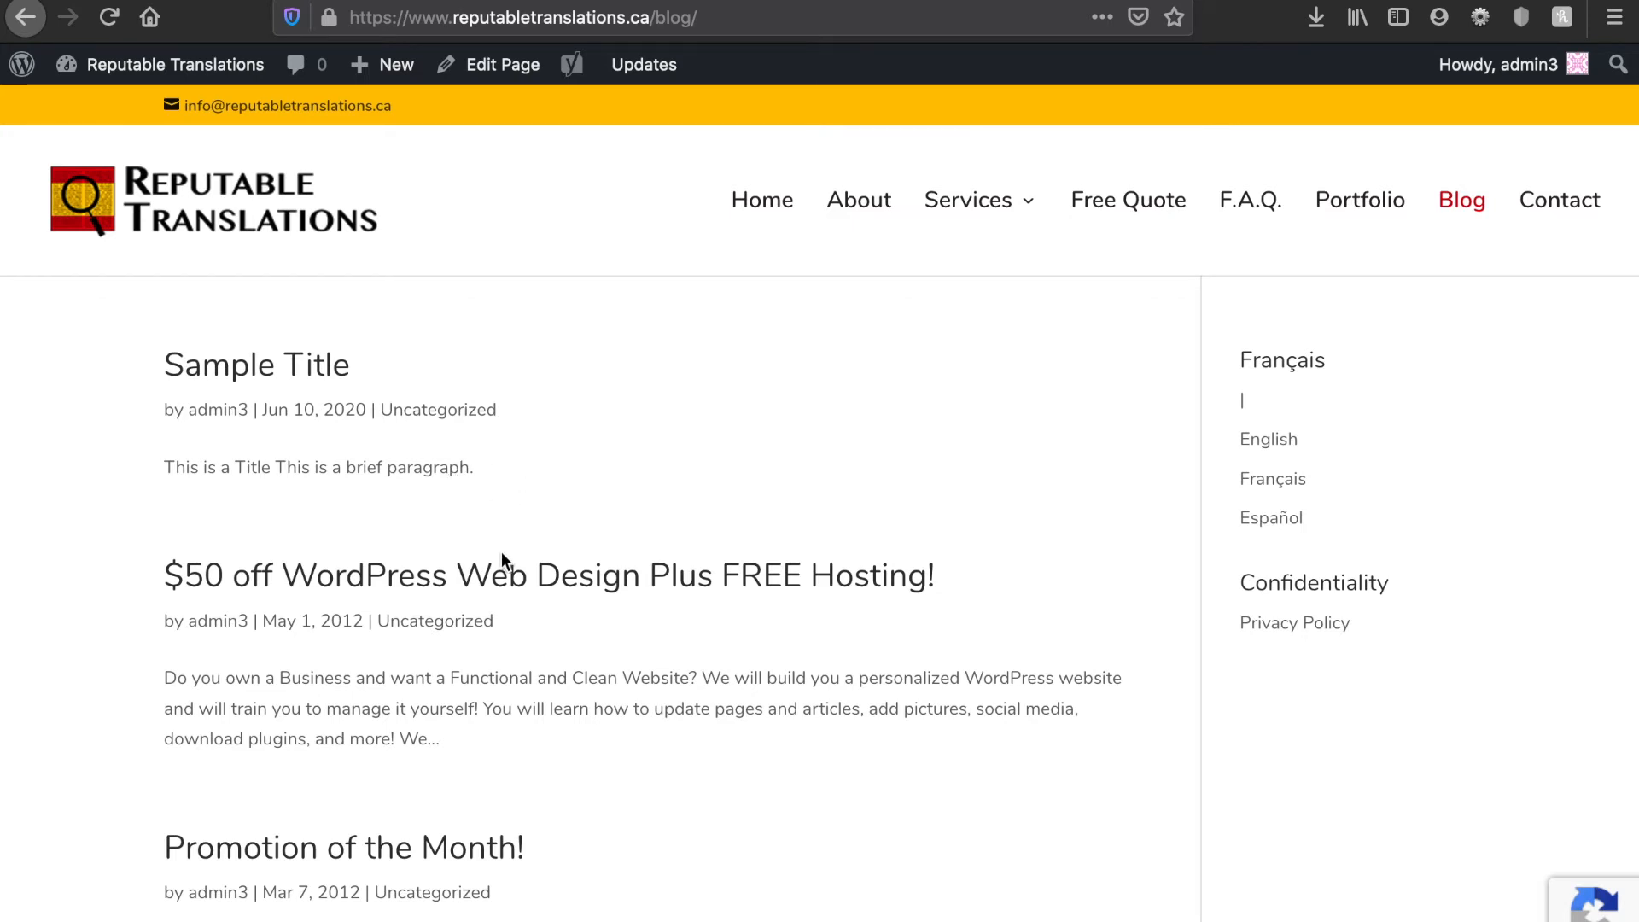
Step: Look through the Blog page's post list, open the "Sample Title" post and check its content and comment form
{"action": "scroll", "coordinate": [520, 592], "scroll_direction": "down", "scroll_amount": 4}
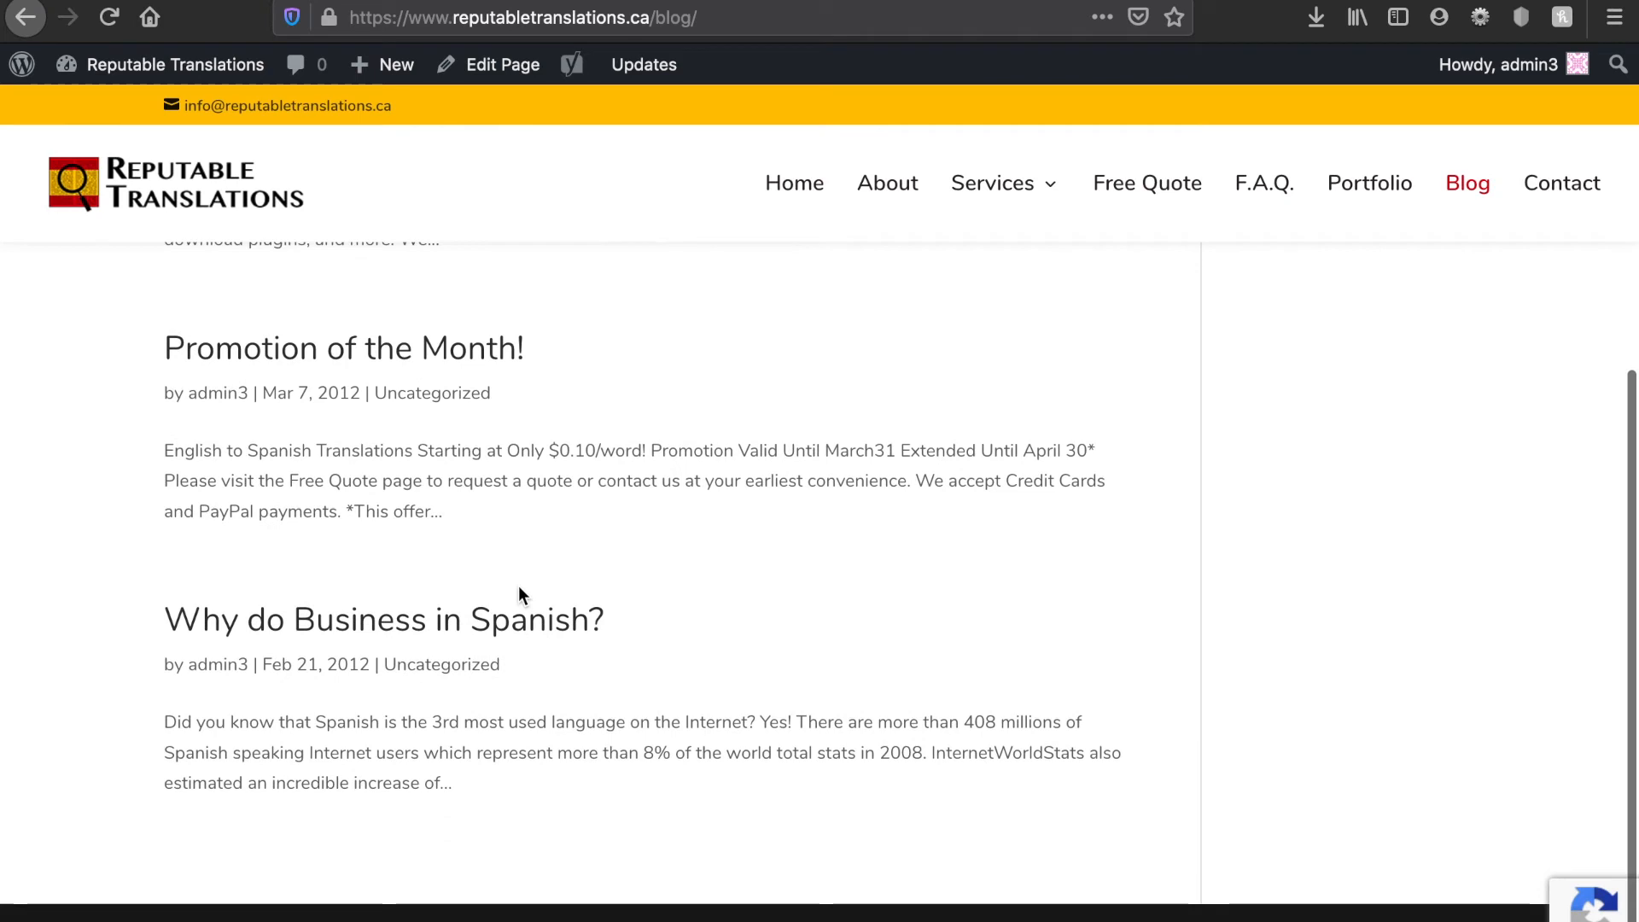
{"action": "scroll", "coordinate": [678, 461], "scroll_direction": "up", "scroll_amount": 2}
{"action": "scroll", "coordinate": [679, 461], "scroll_direction": "up", "scroll_amount": 3}
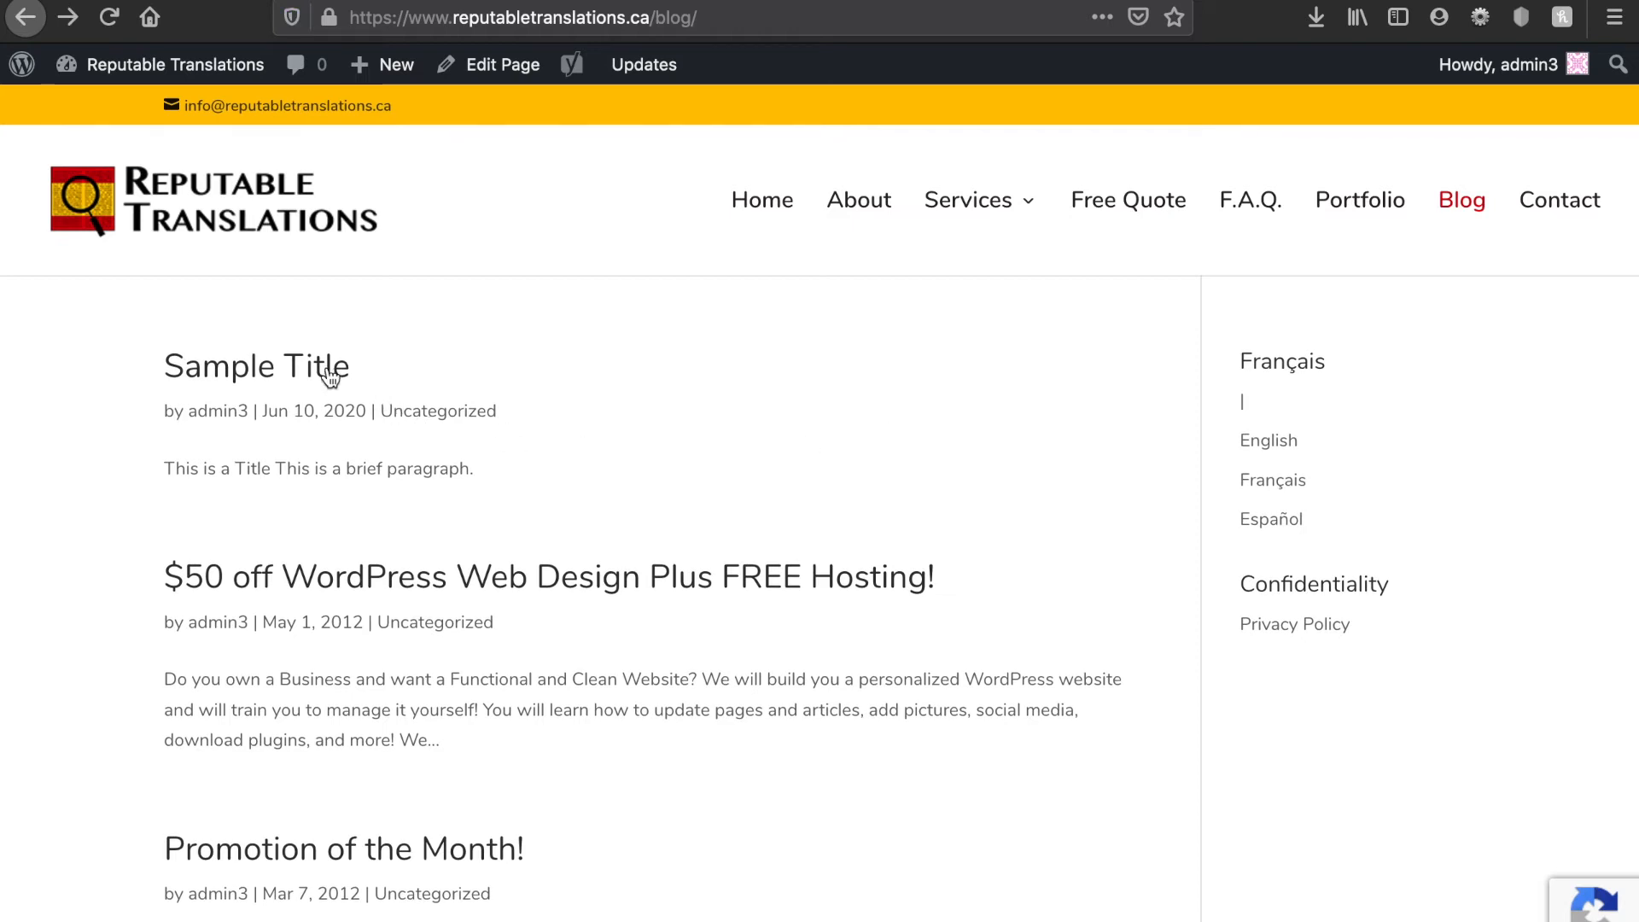
{"action": "left_click", "coordinate": [299, 372]}
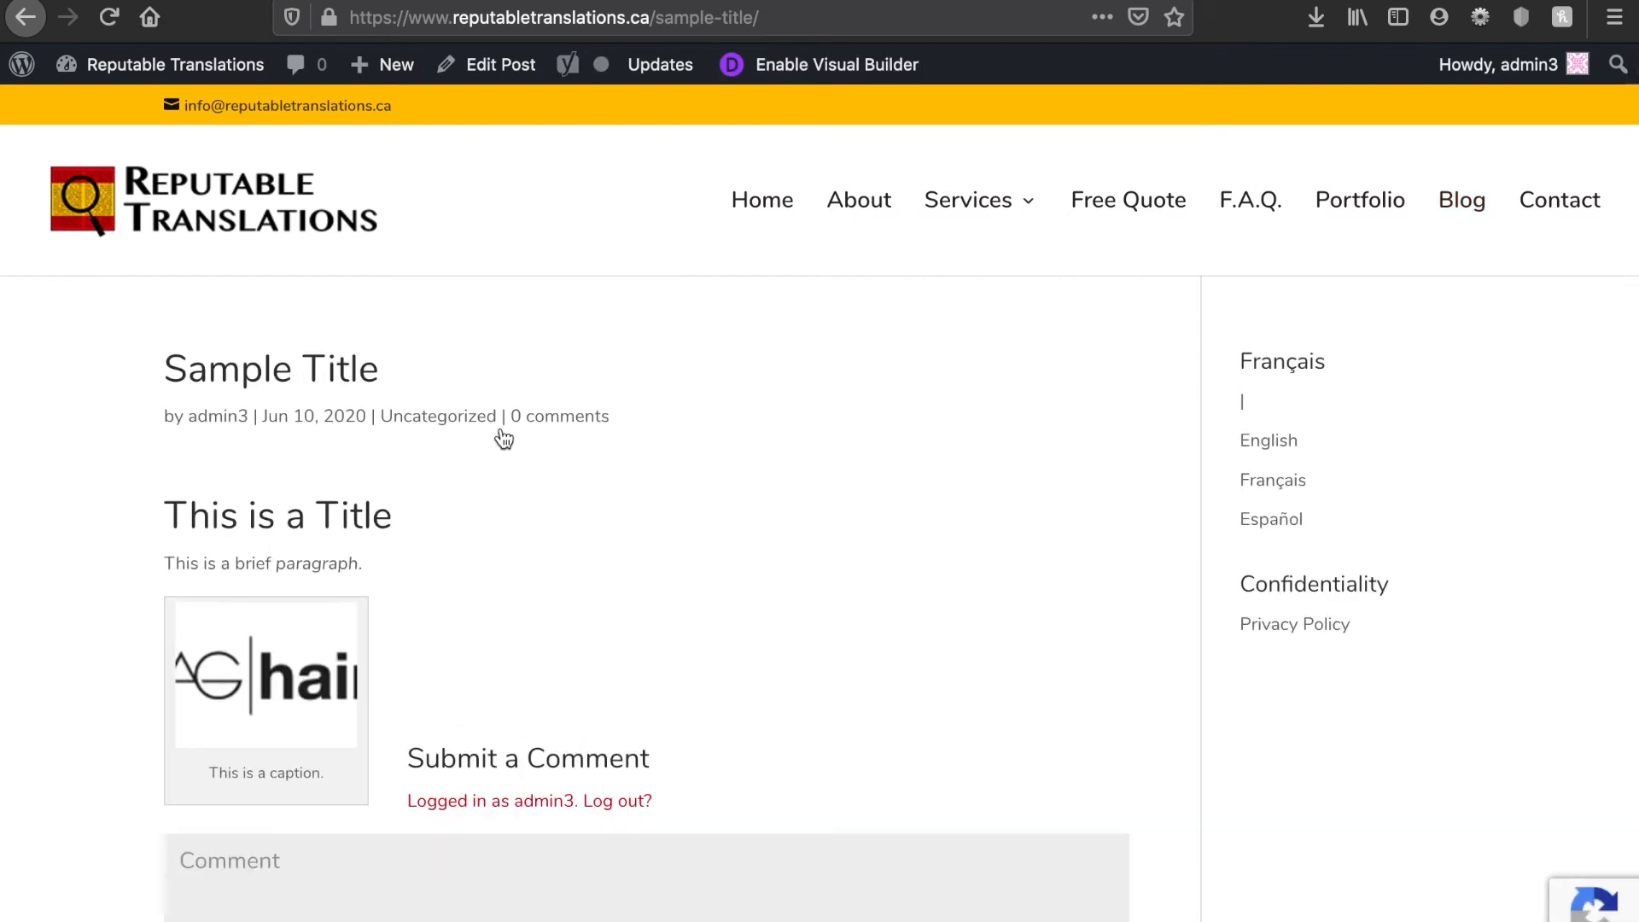
{"action": "scroll", "coordinate": [779, 560], "scroll_direction": "down", "scroll_amount": 5}
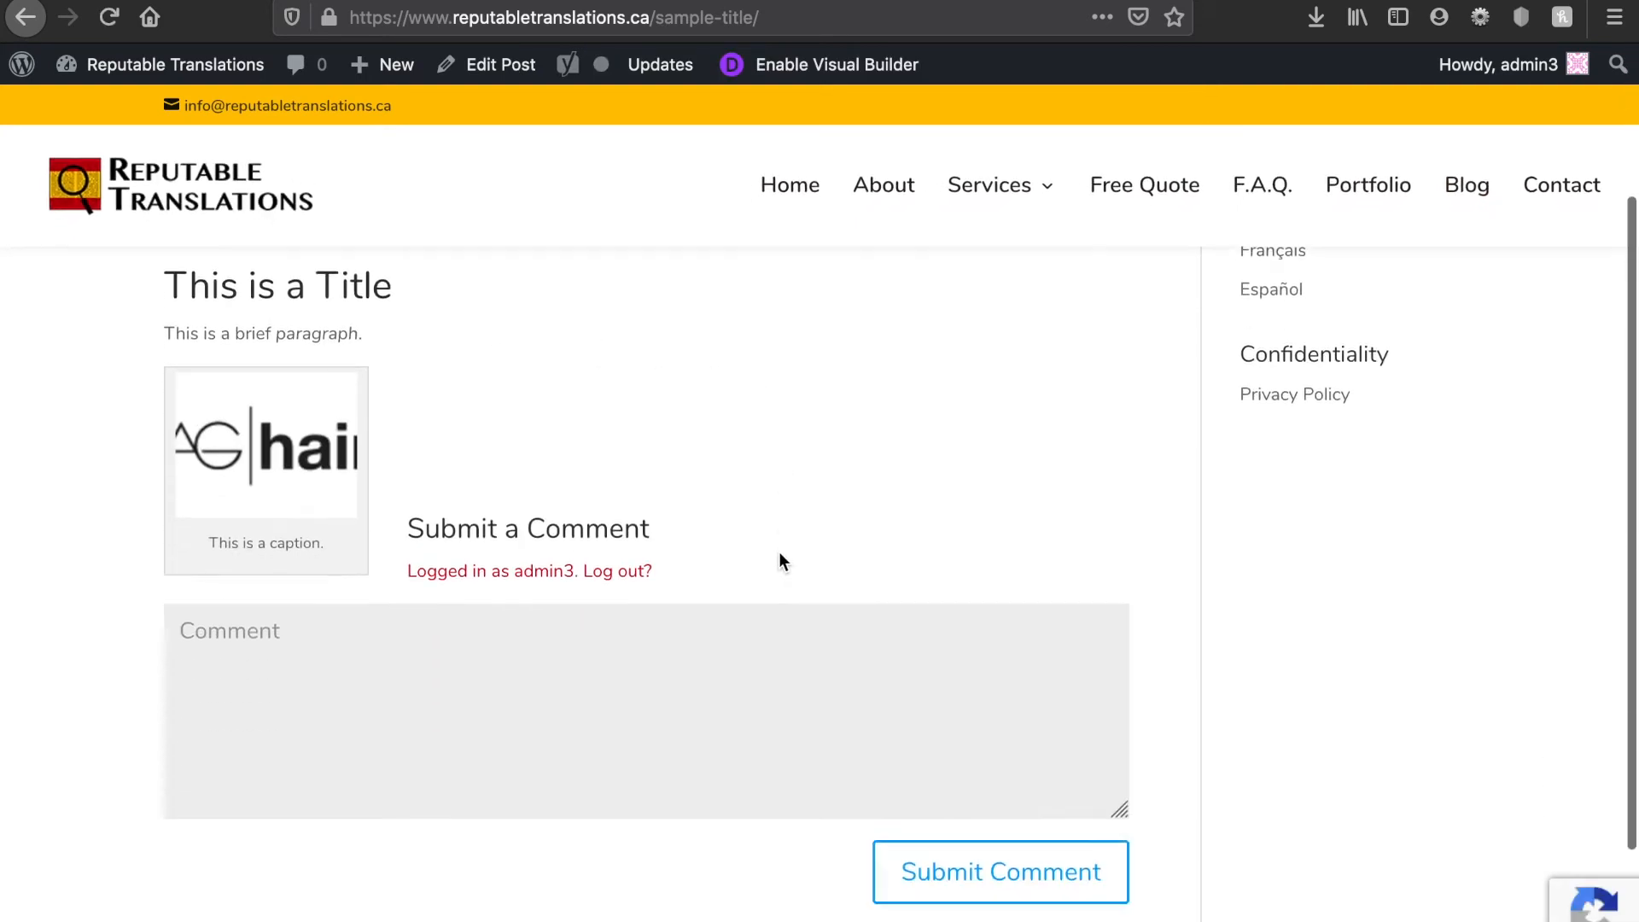
{"action": "scroll", "coordinate": [778, 560], "scroll_direction": "up", "scroll_amount": 5}
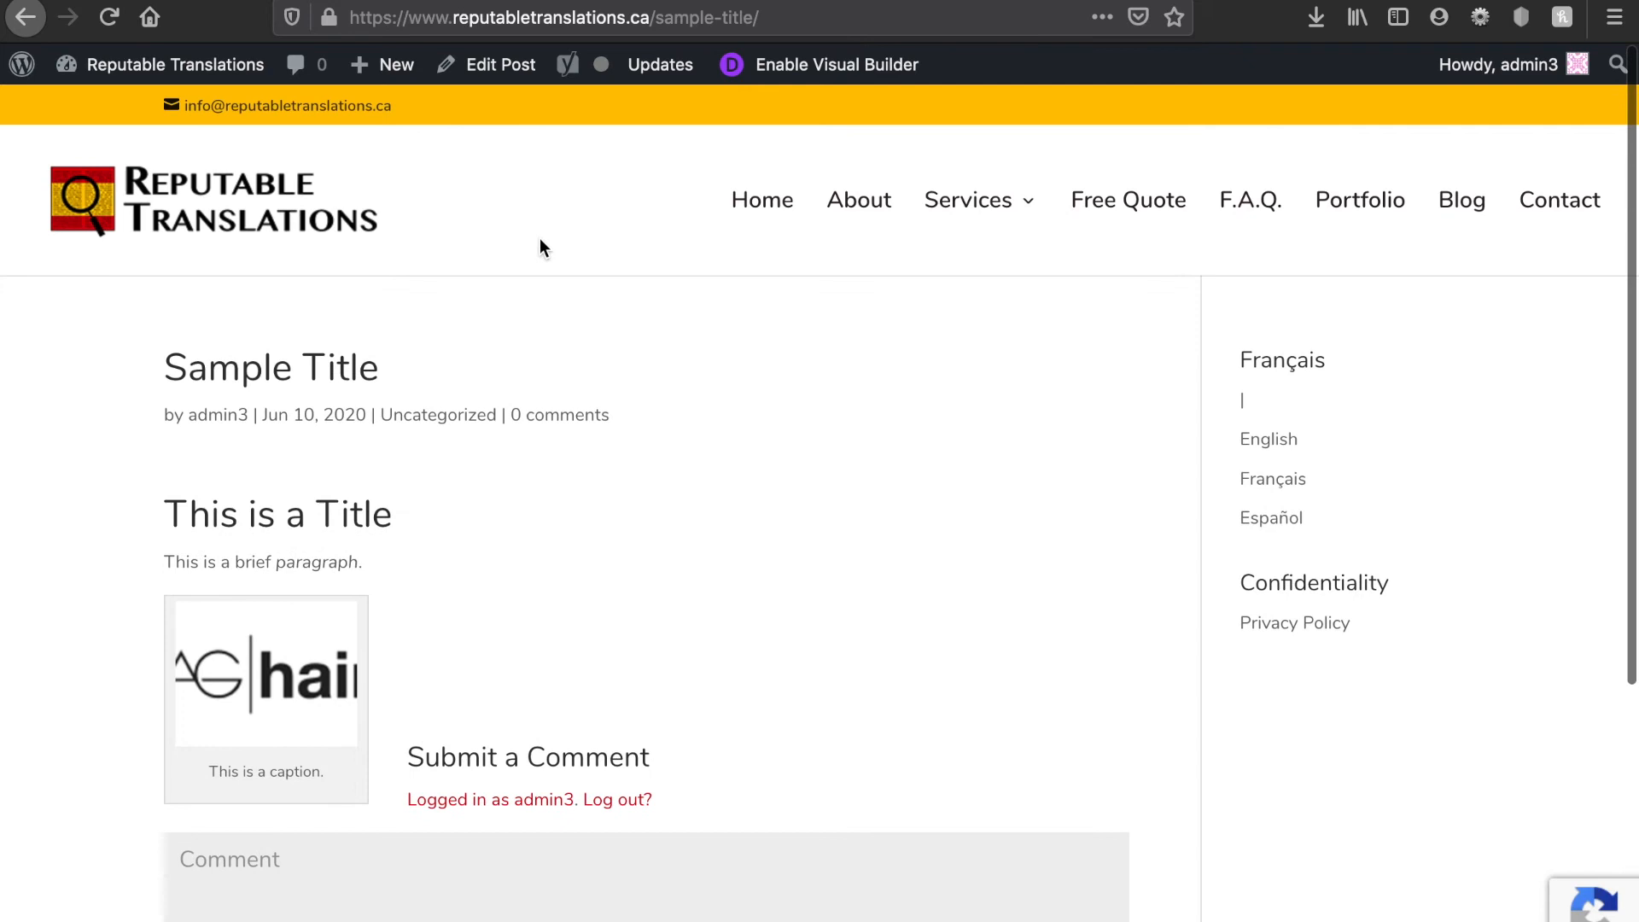
Step: Open the "Sample Title" post from the dashboard's list of all posts for editing in the Classic Editor
{"action": "left_click", "coordinate": [499, 73]}
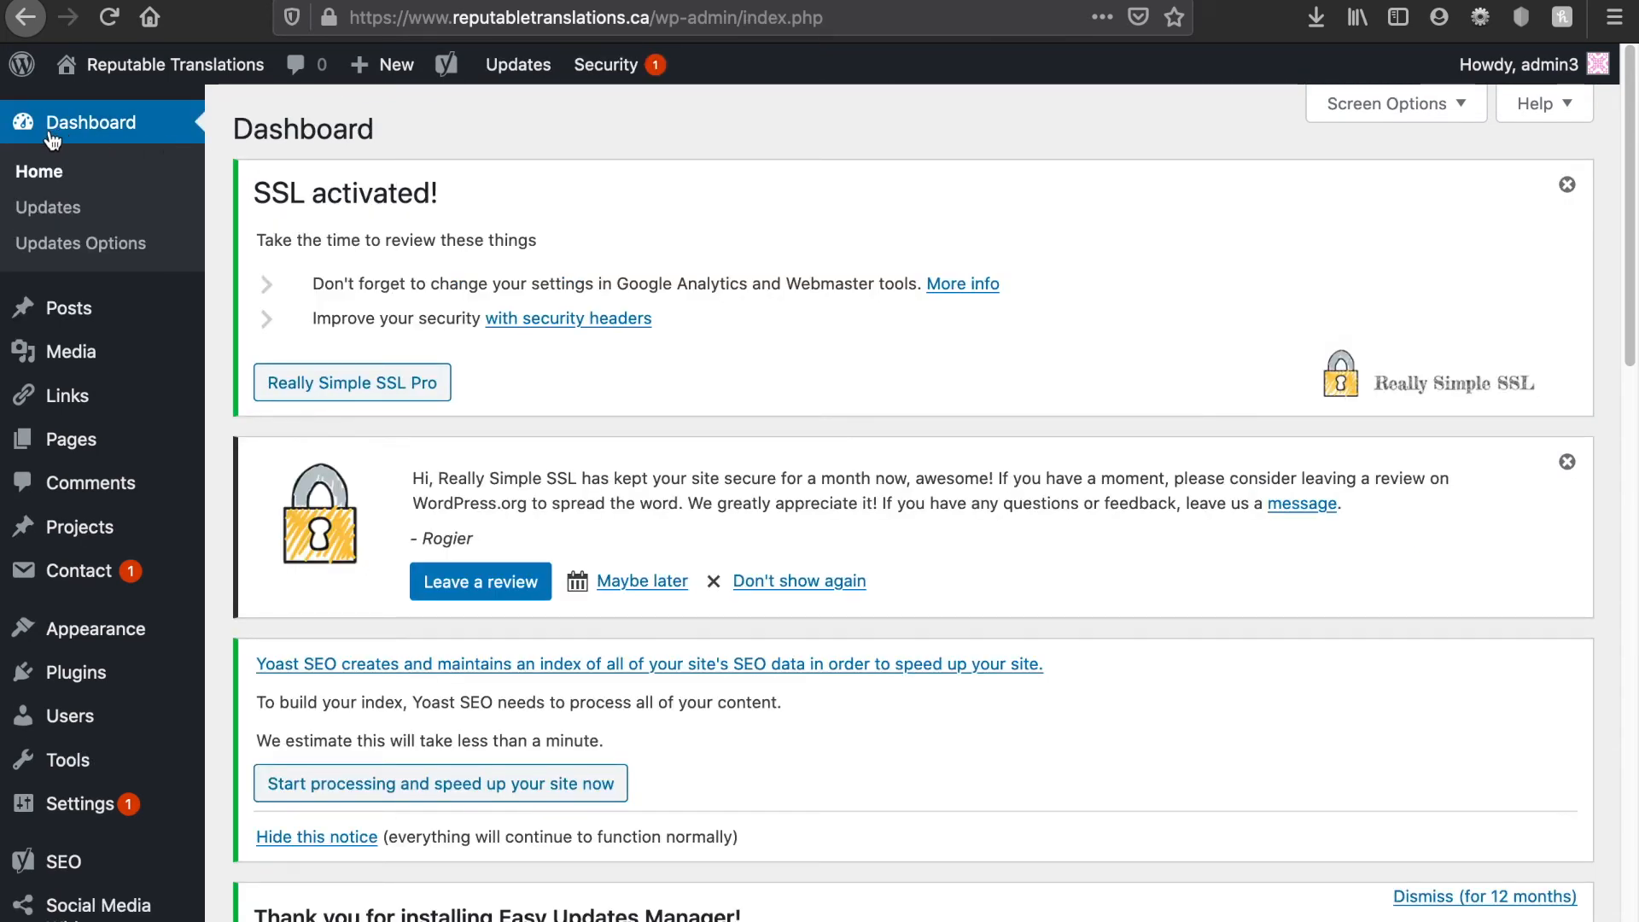
{"action": "mouse_move", "coordinate": [85, 317]}
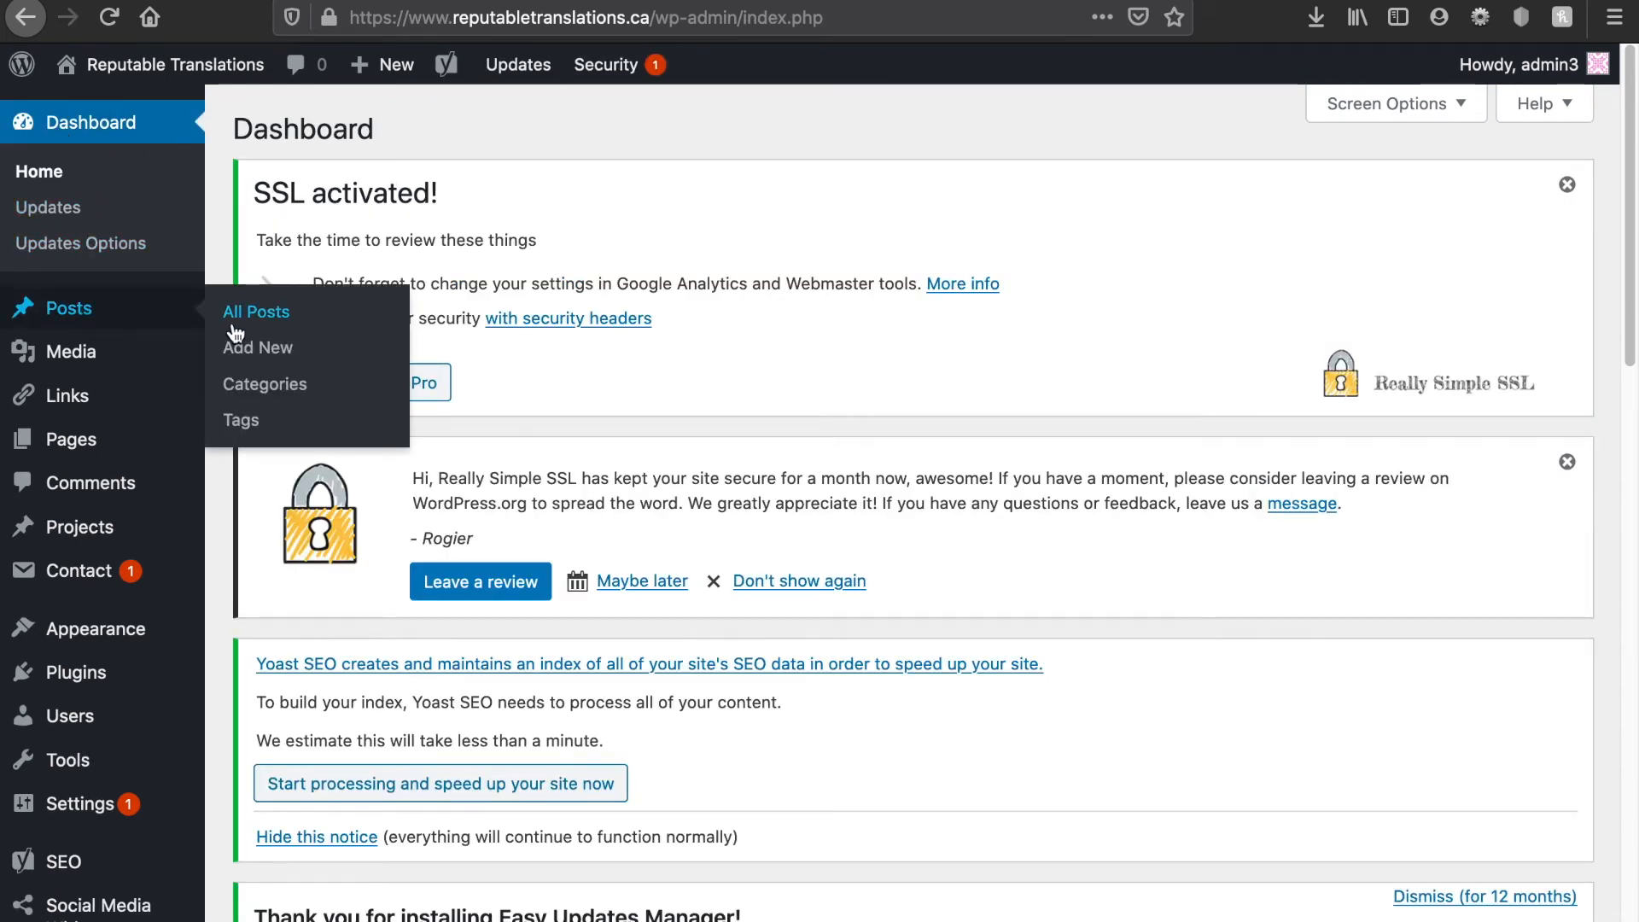
{"action": "left_click", "coordinate": [271, 324]}
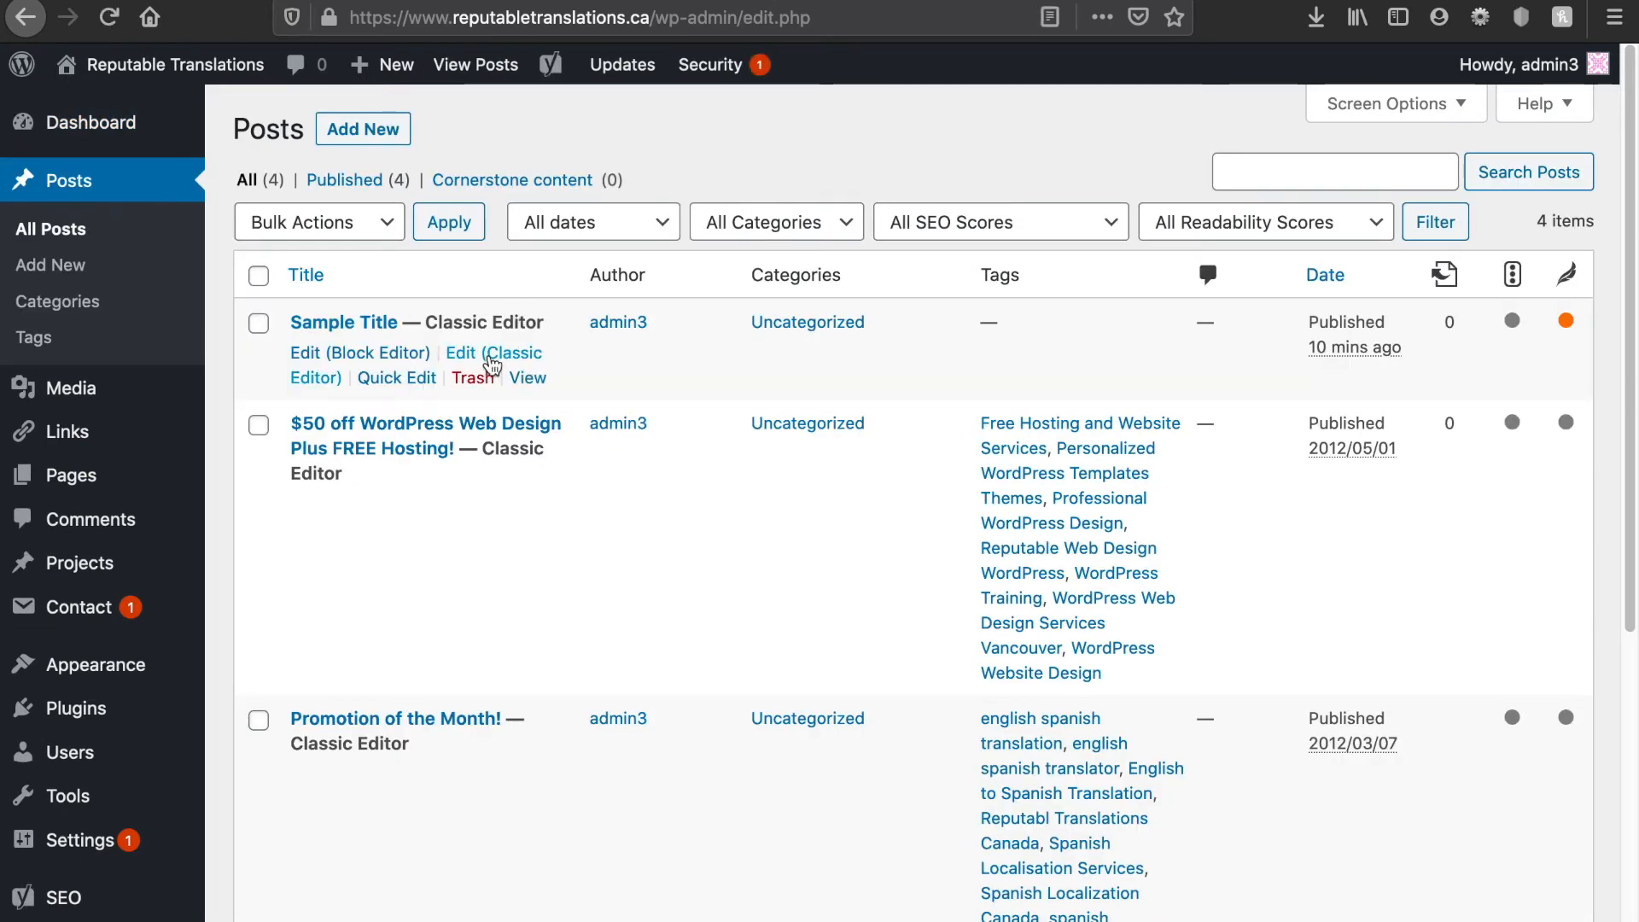
{"action": "left_click", "coordinate": [499, 360]}
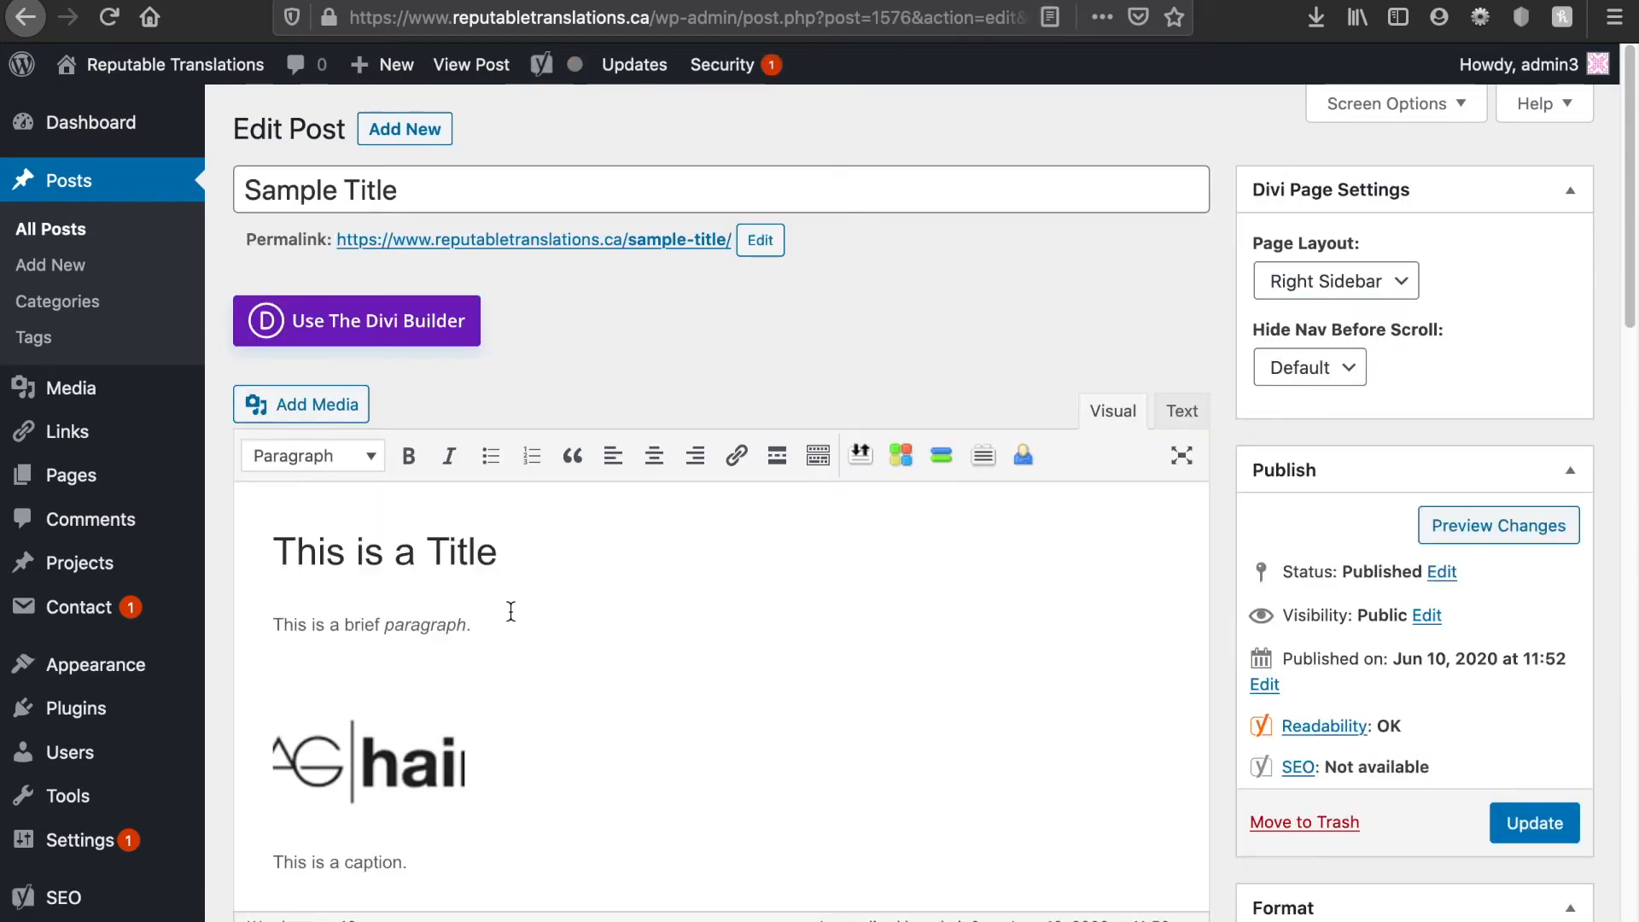
Step: Add the sentence "I'm adding more information." after the brief paragraph in the post body and update the post
{"action": "scroll", "coordinate": [511, 611], "scroll_direction": "down", "scroll_amount": 1}
{"action": "left_click", "coordinate": [509, 575]}
{"action": "type", "text": "I'm addin"}
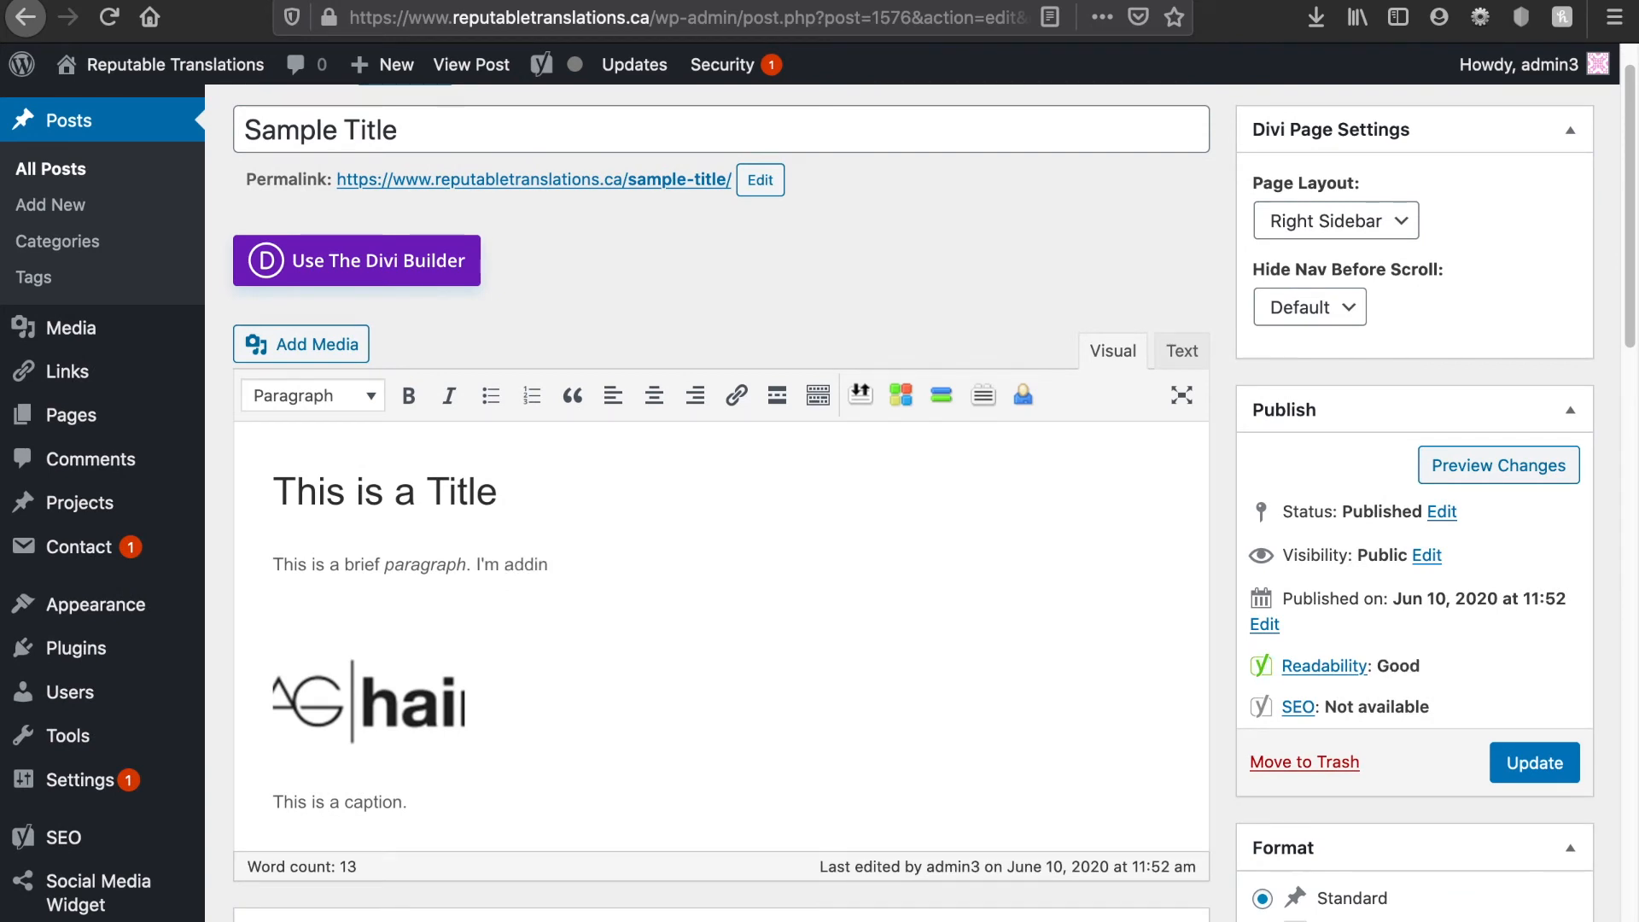
{"action": "type", "text": "g more information."}
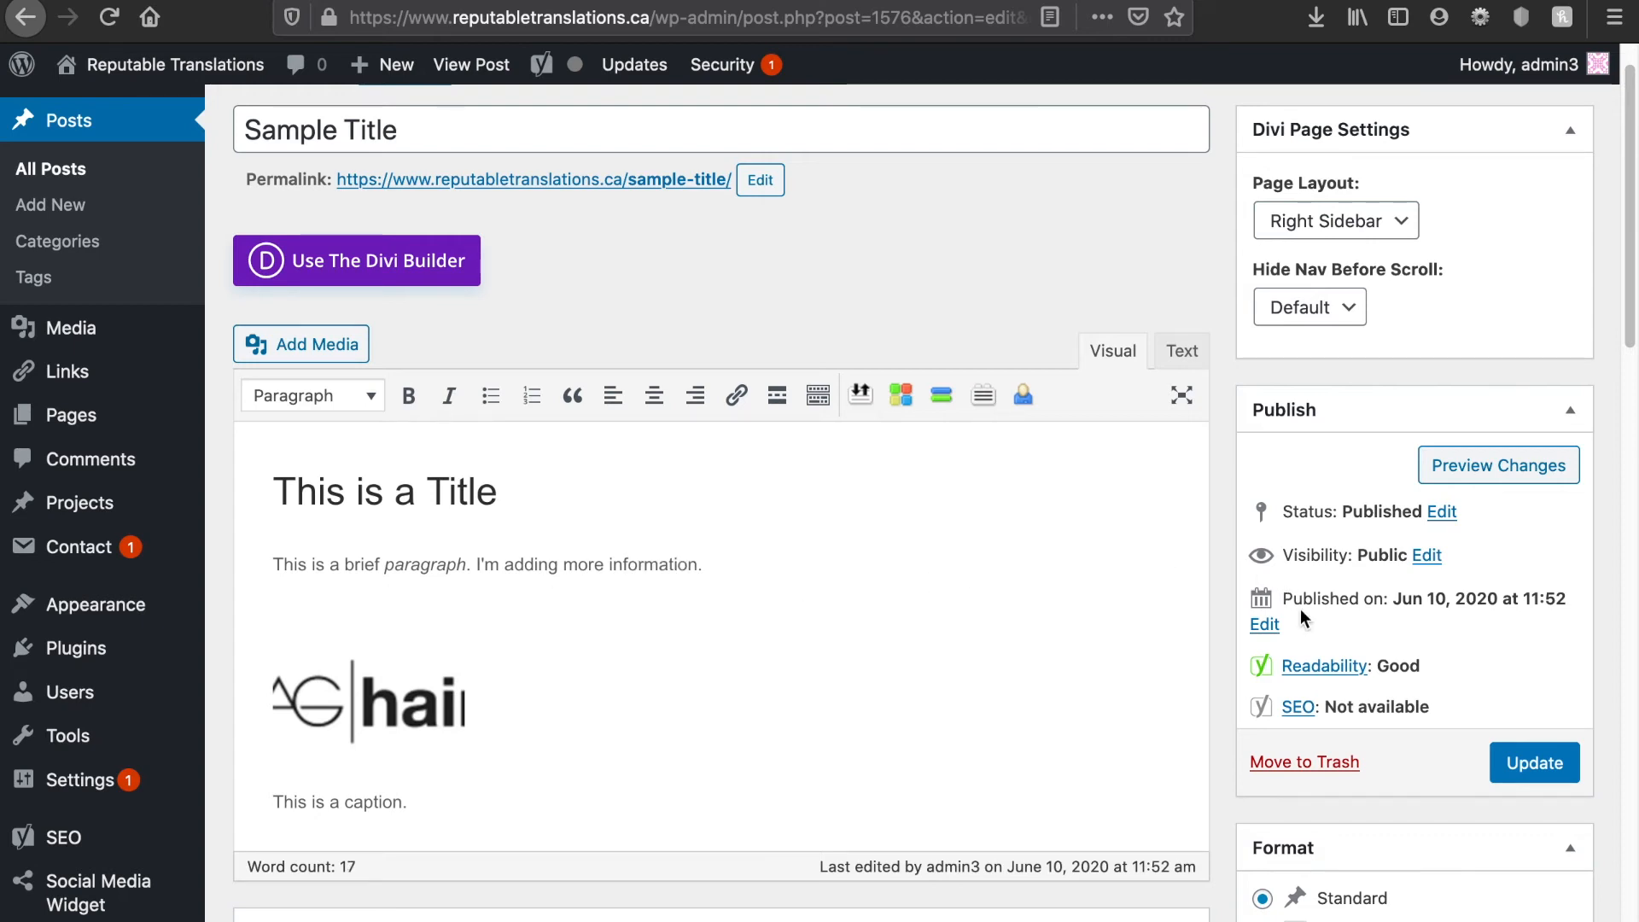
{"action": "left_click", "coordinate": [1532, 773]}
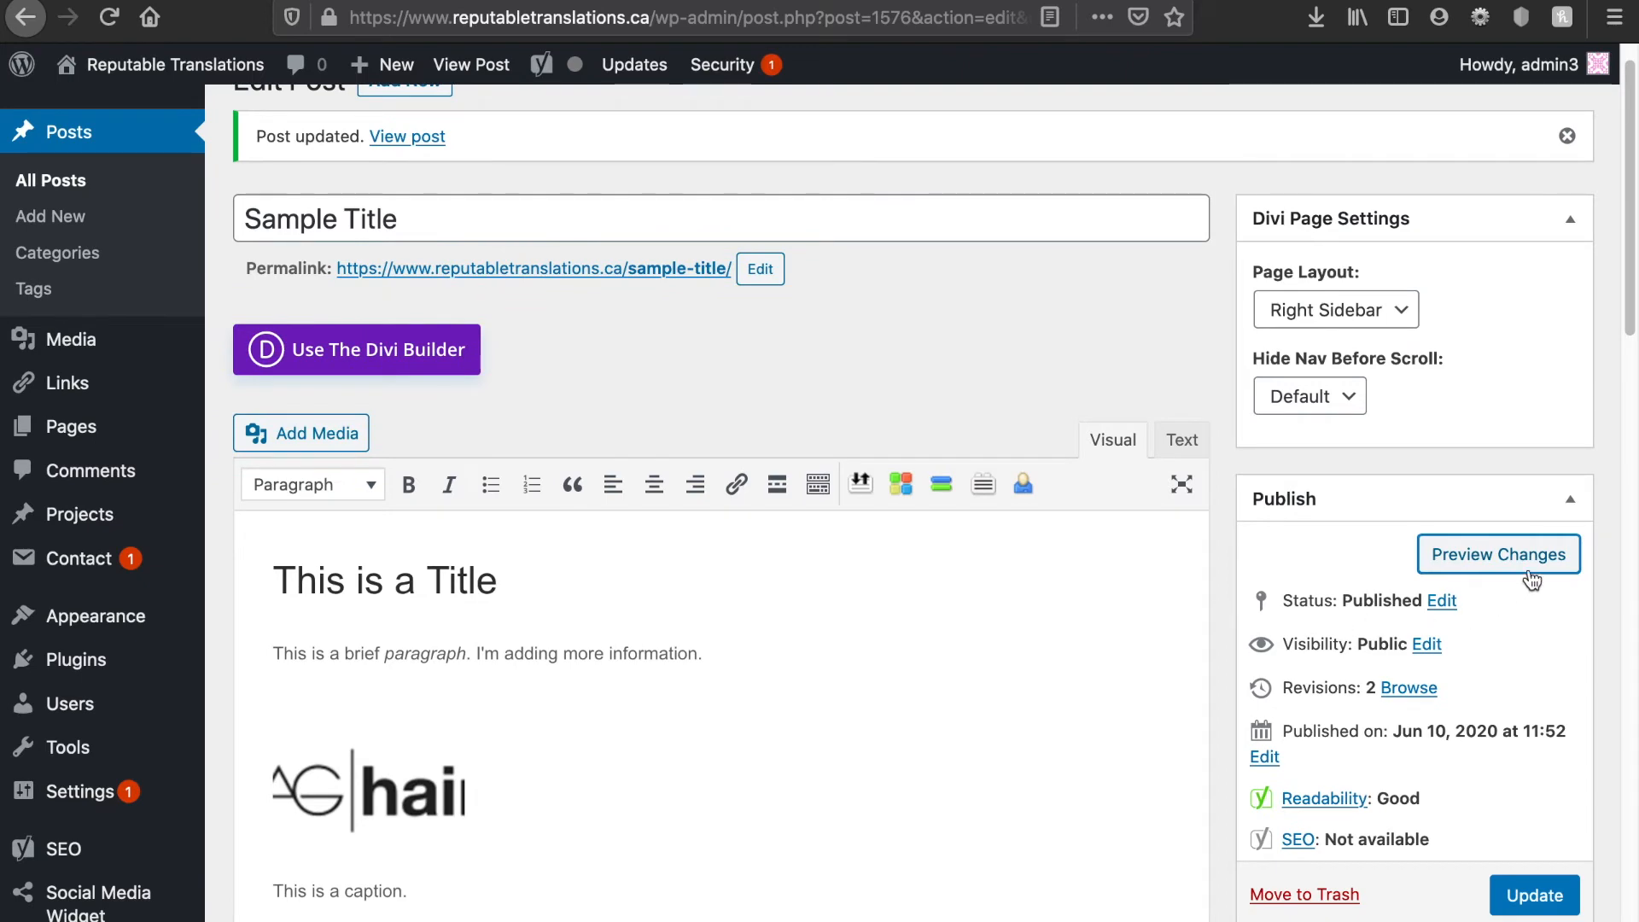
Step: Preview the updated "Sample Title" post on the site and return to the editor
{"action": "left_click", "coordinate": [1524, 550]}
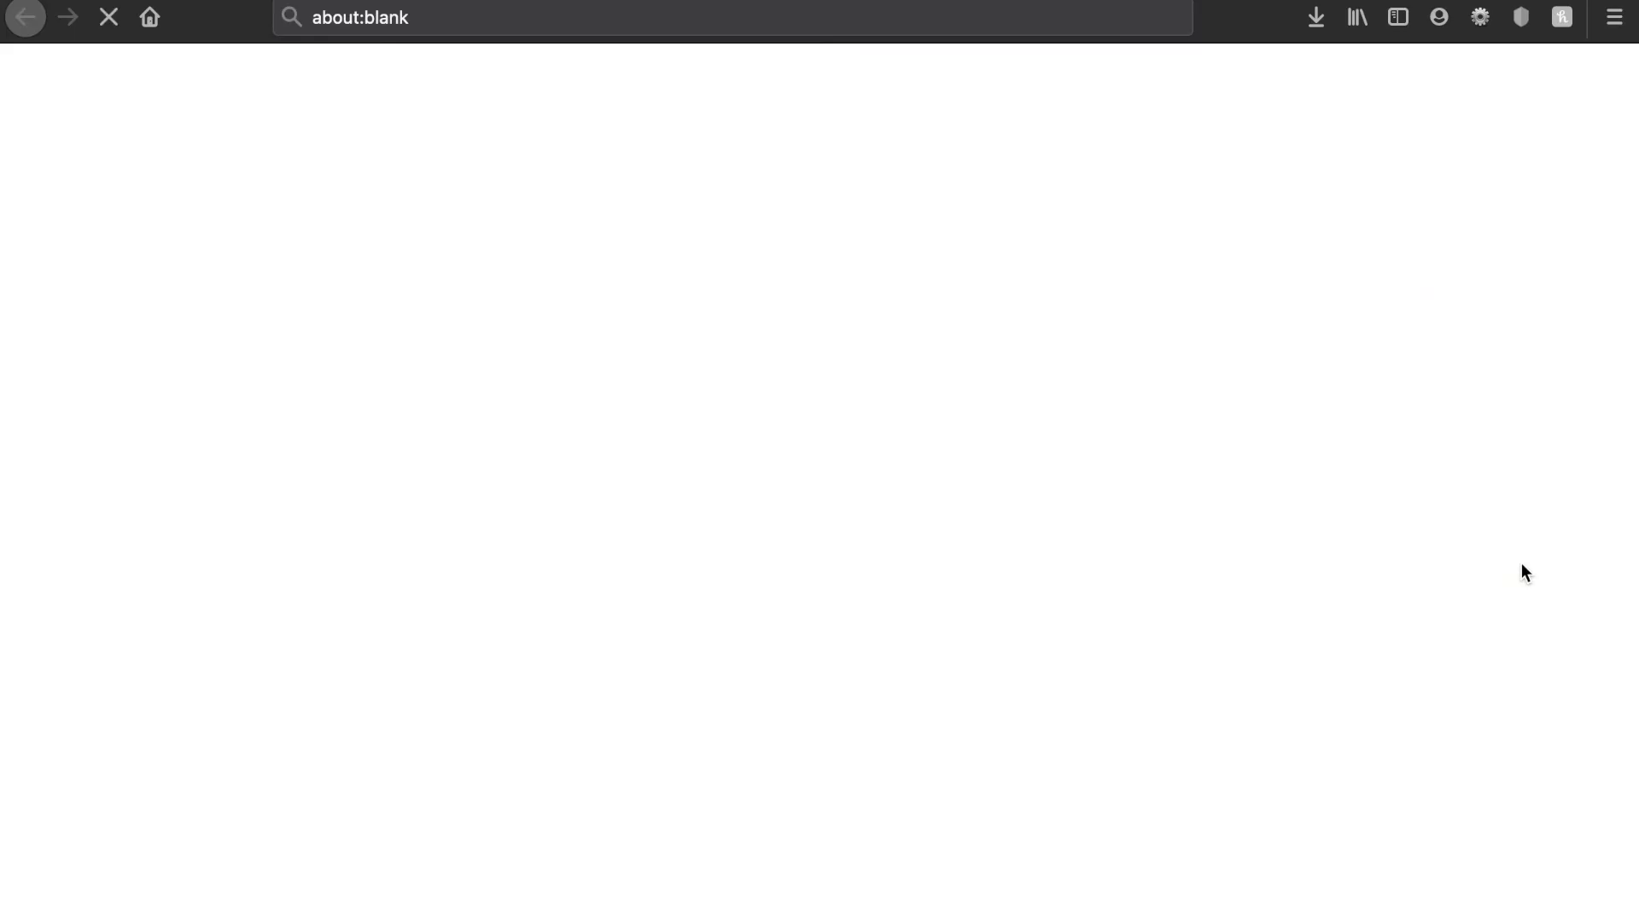
{"action": "scroll", "coordinate": [978, 663], "scroll_direction": "down", "scroll_amount": 5}
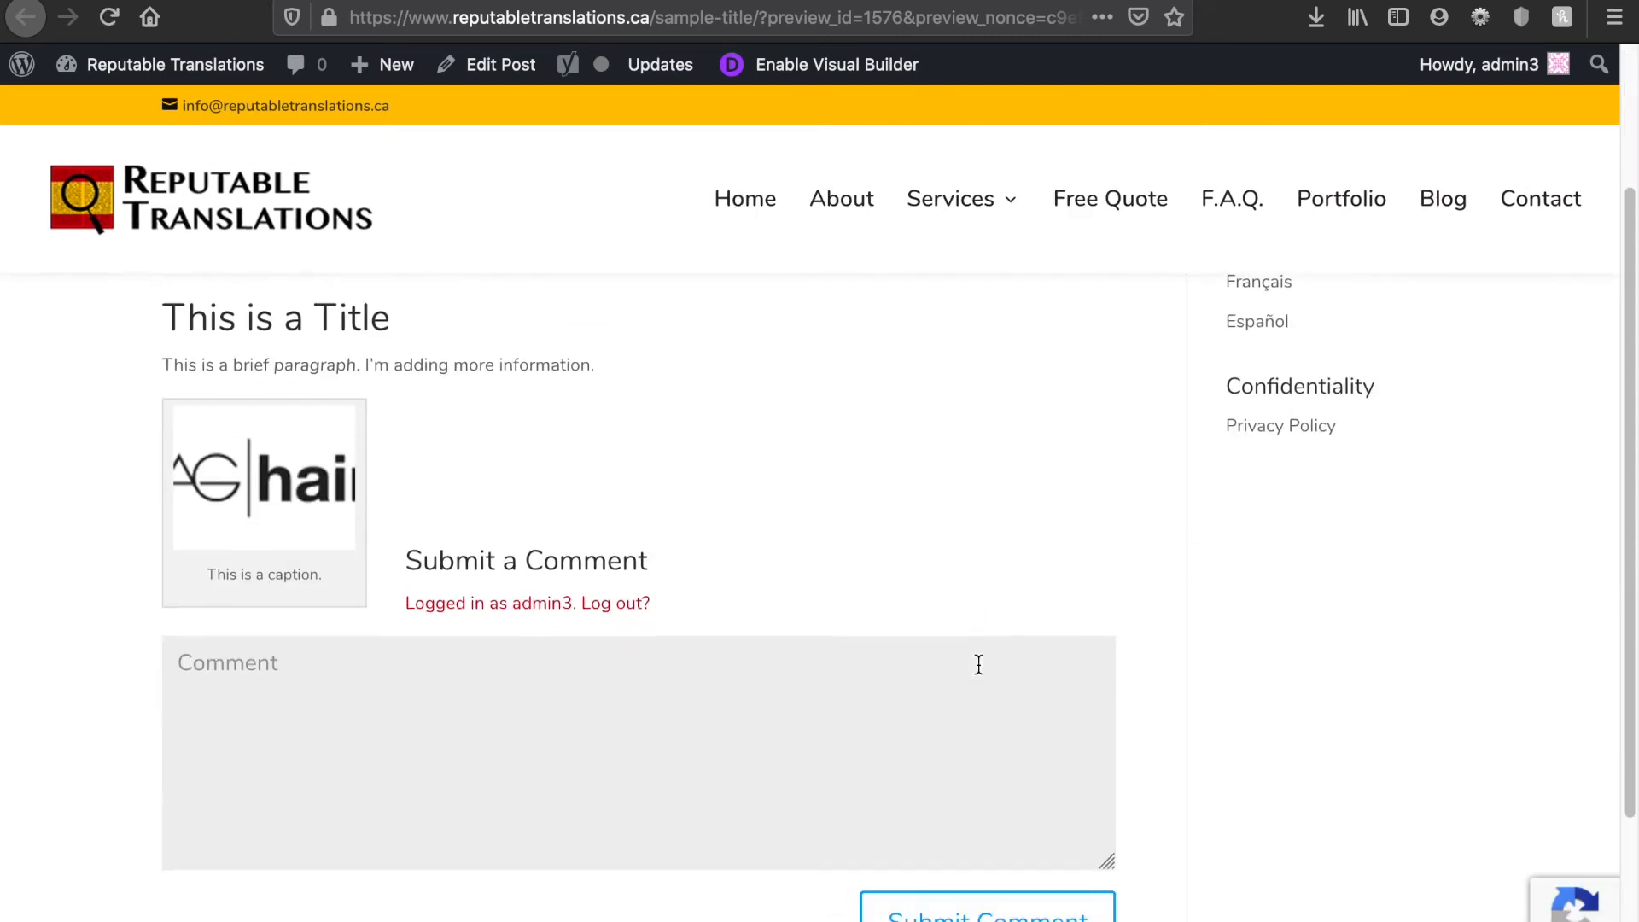
{"action": "key", "text": "super+w"}
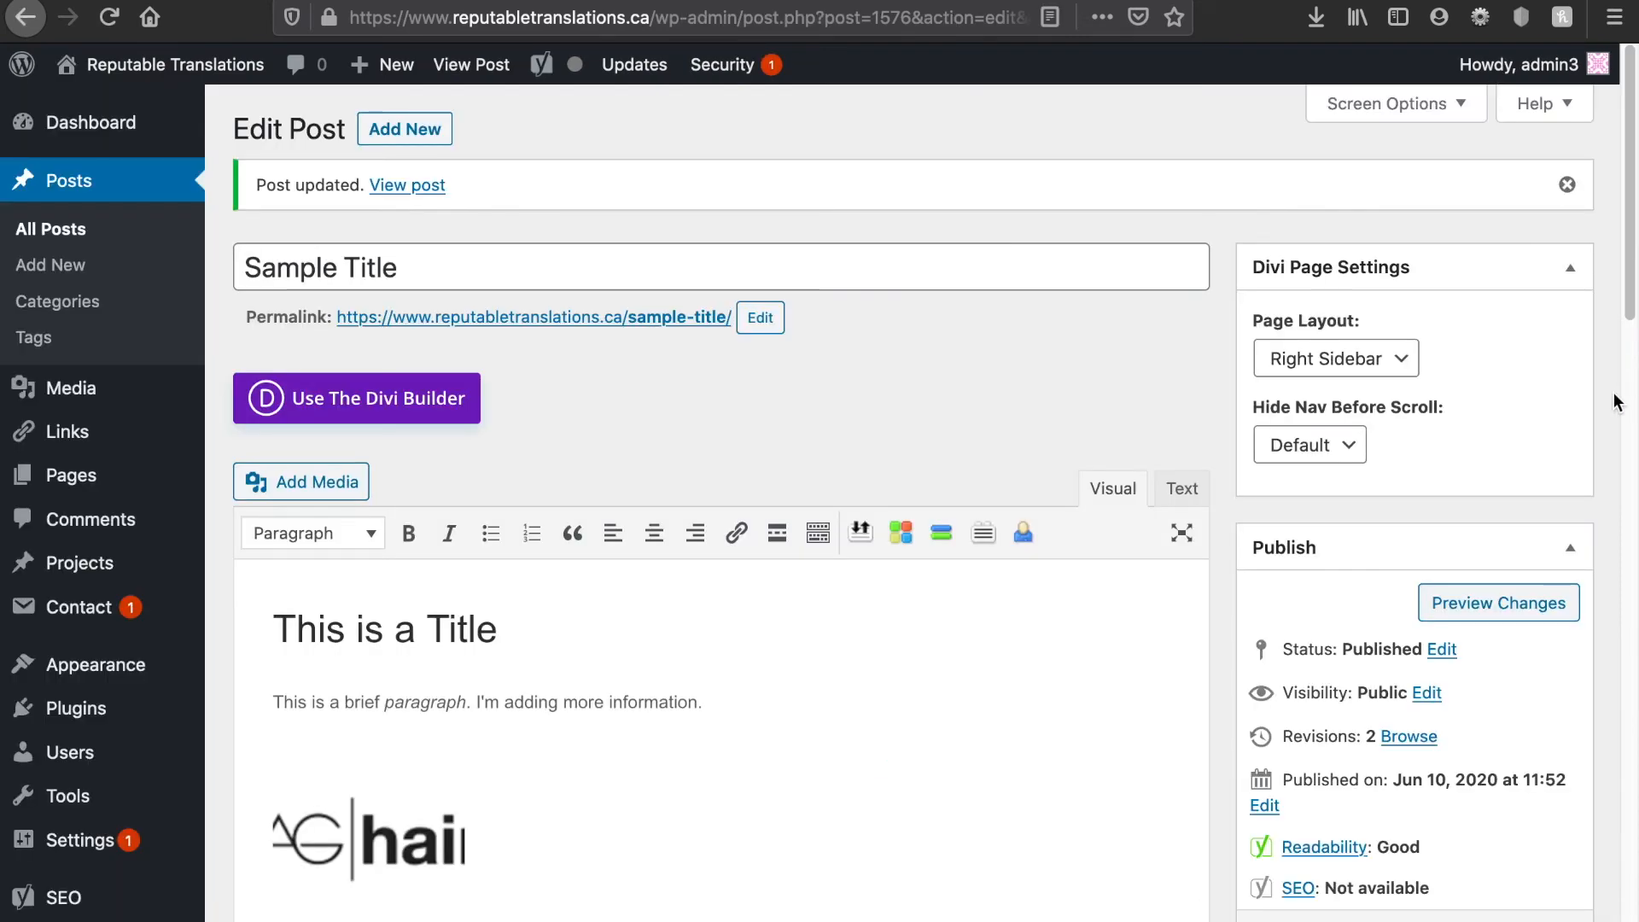
Step: Examine the post's format options and the Yoast SEO, category and tag settings
{"action": "scroll", "coordinate": [1613, 403], "scroll_direction": "down", "scroll_amount": 8}
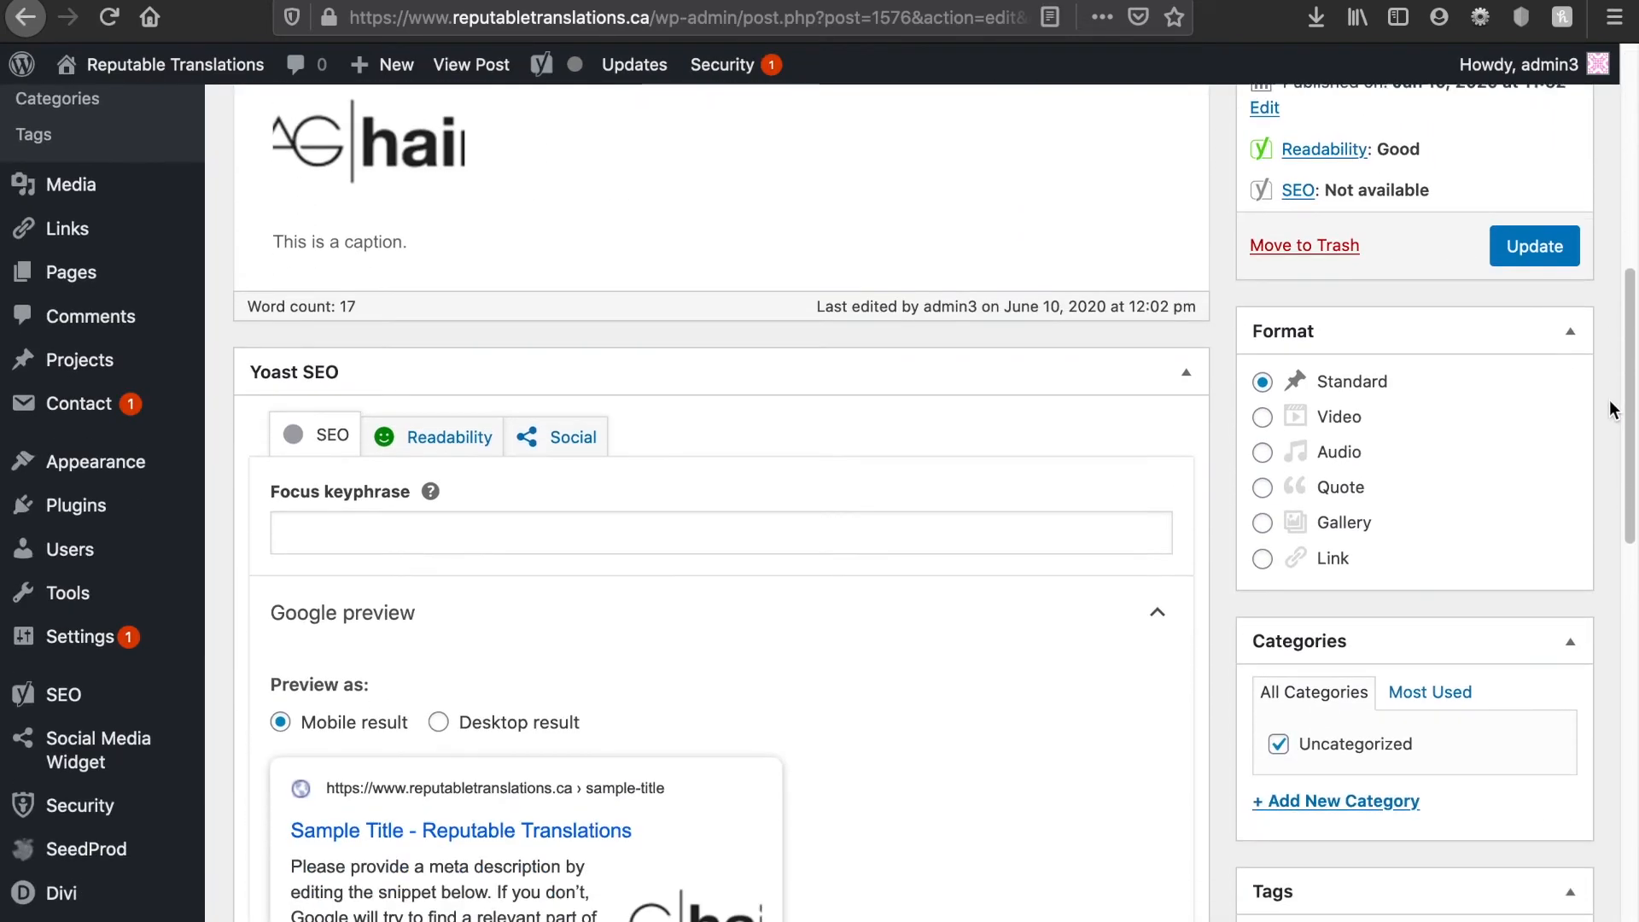
{"action": "left_click_drag", "start_coordinate": [1409, 331], "coordinate": [1263, 338]}
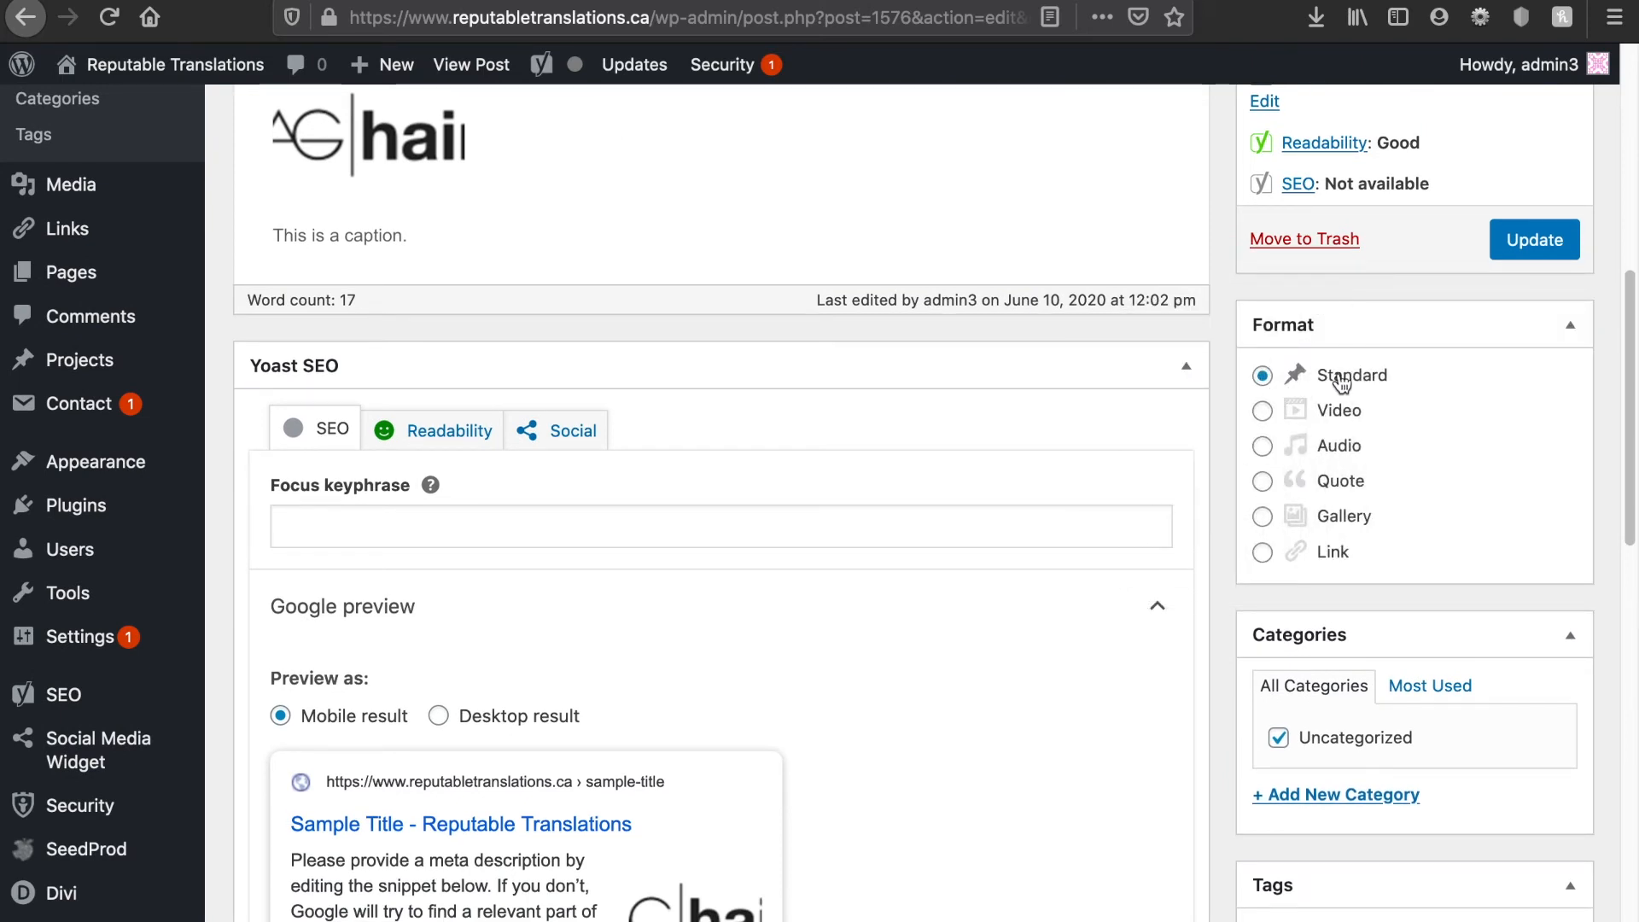
{"action": "scroll", "coordinate": [1620, 401], "scroll_direction": "down", "scroll_amount": 5}
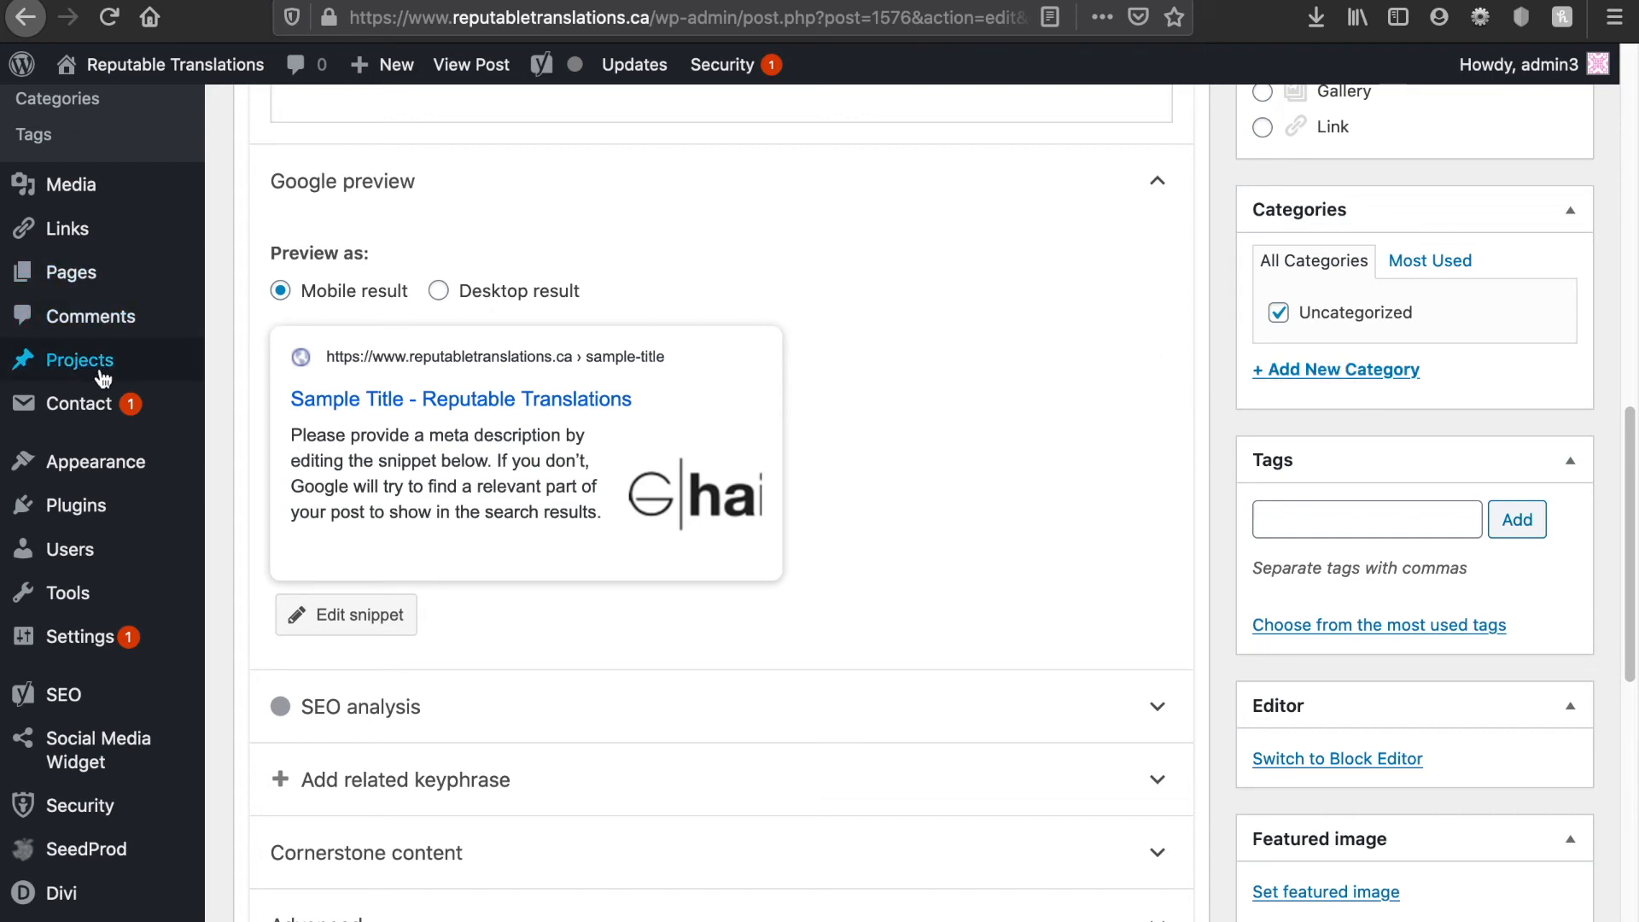
{"action": "scroll", "coordinate": [107, 371], "scroll_direction": "up", "scroll_amount": 5}
{"action": "scroll", "coordinate": [103, 380], "scroll_direction": "up", "scroll_amount": 3}
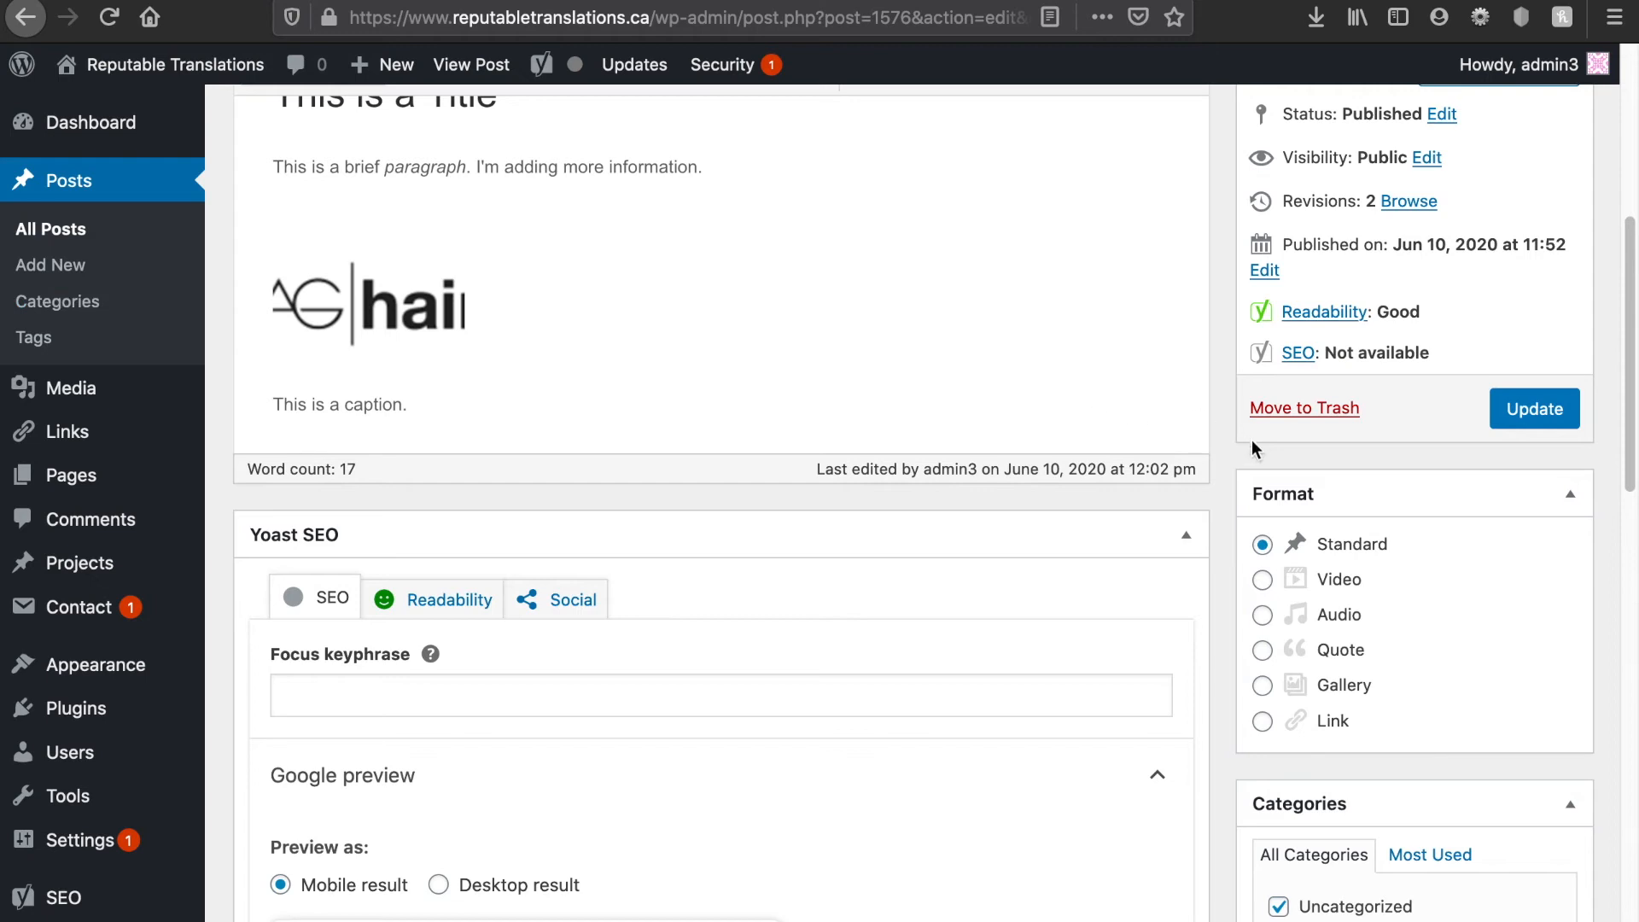
Step: Add a new category "Clients" to the post without a parent category and remove the post from "Uncategorized"
{"action": "scroll", "coordinate": [1222, 461], "scroll_direction": "down", "scroll_amount": 4}
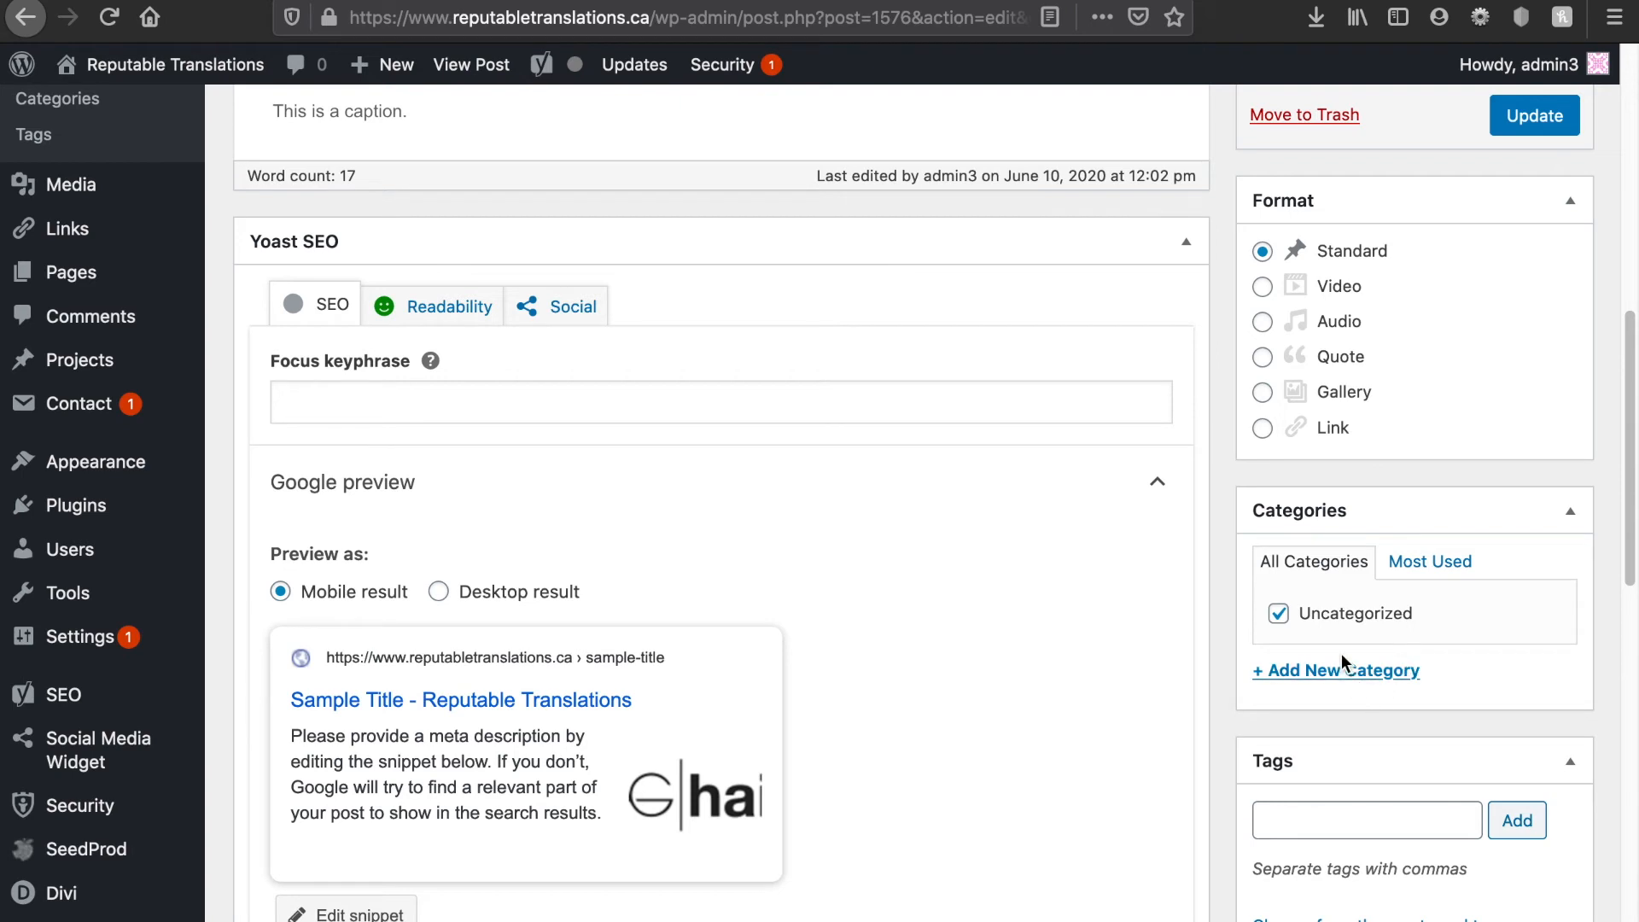
{"action": "left_click", "coordinate": [1316, 673]}
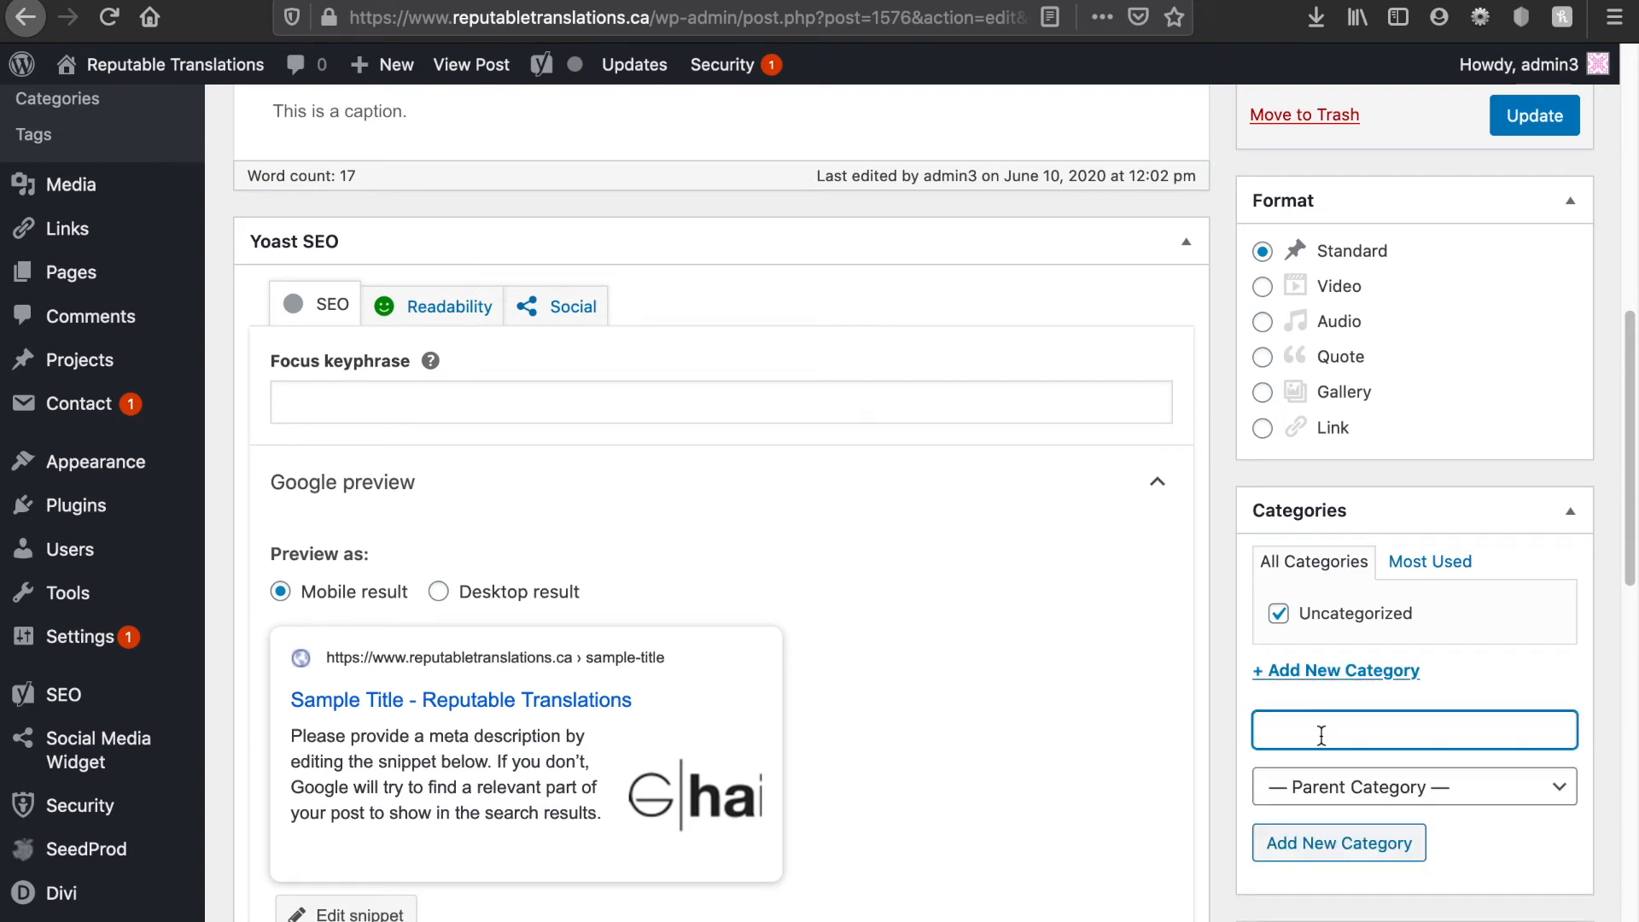
{"action": "scroll", "coordinate": [1335, 743], "scroll_direction": "down", "scroll_amount": 5}
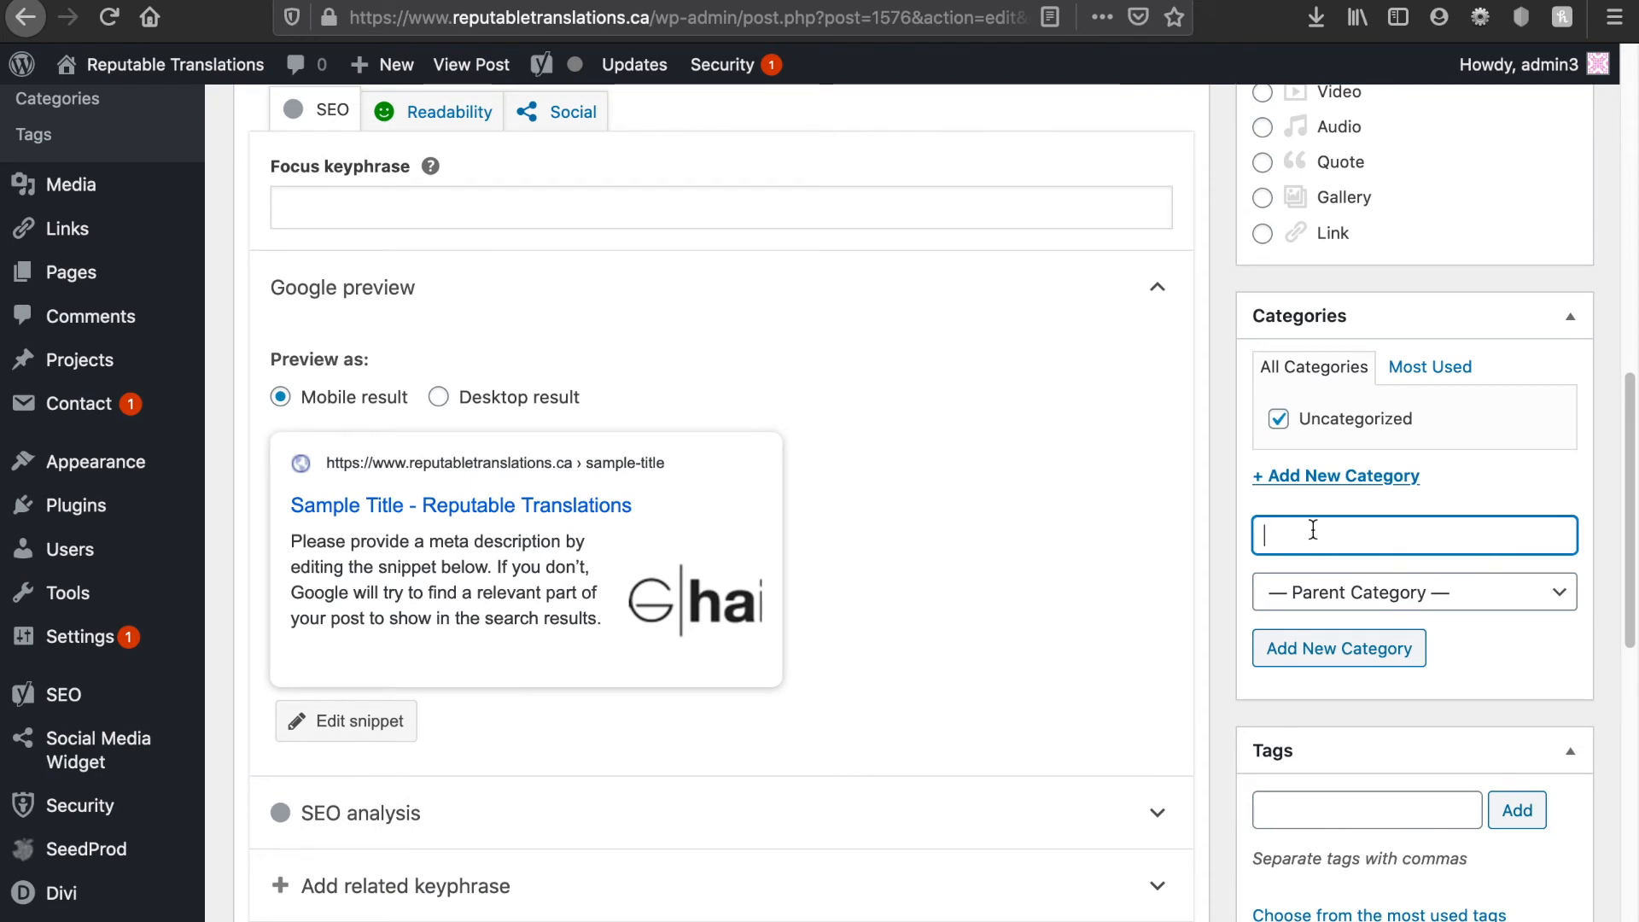
{"action": "left_click", "coordinate": [1499, 591]}
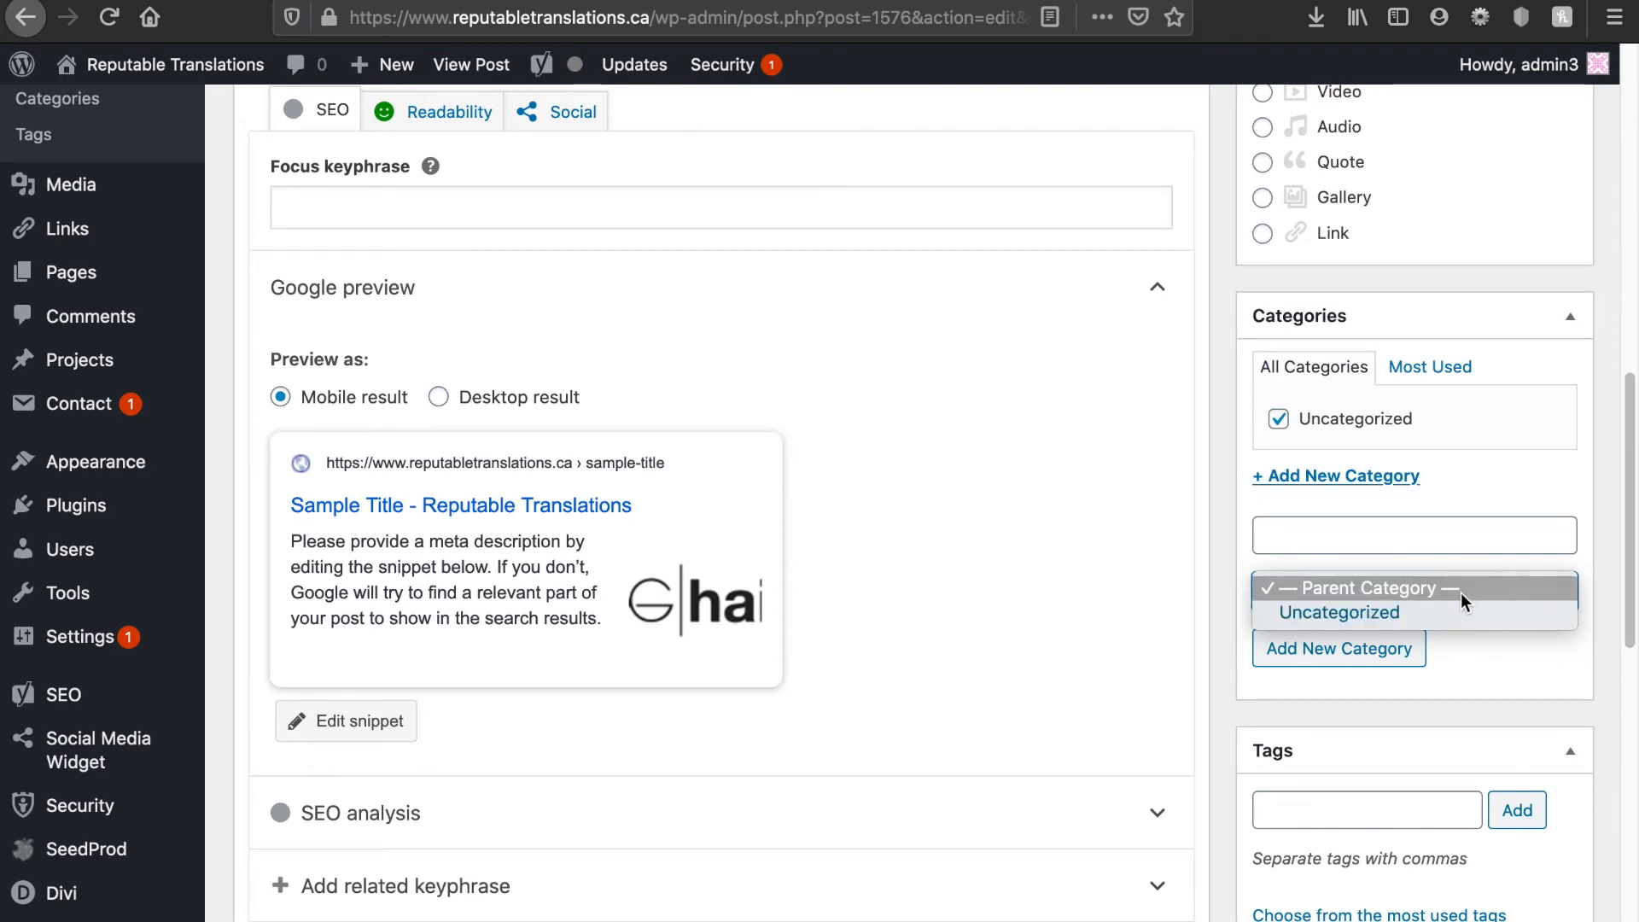
{"action": "left_click", "coordinate": [1461, 593]}
{"action": "left_click", "coordinate": [1419, 544]}
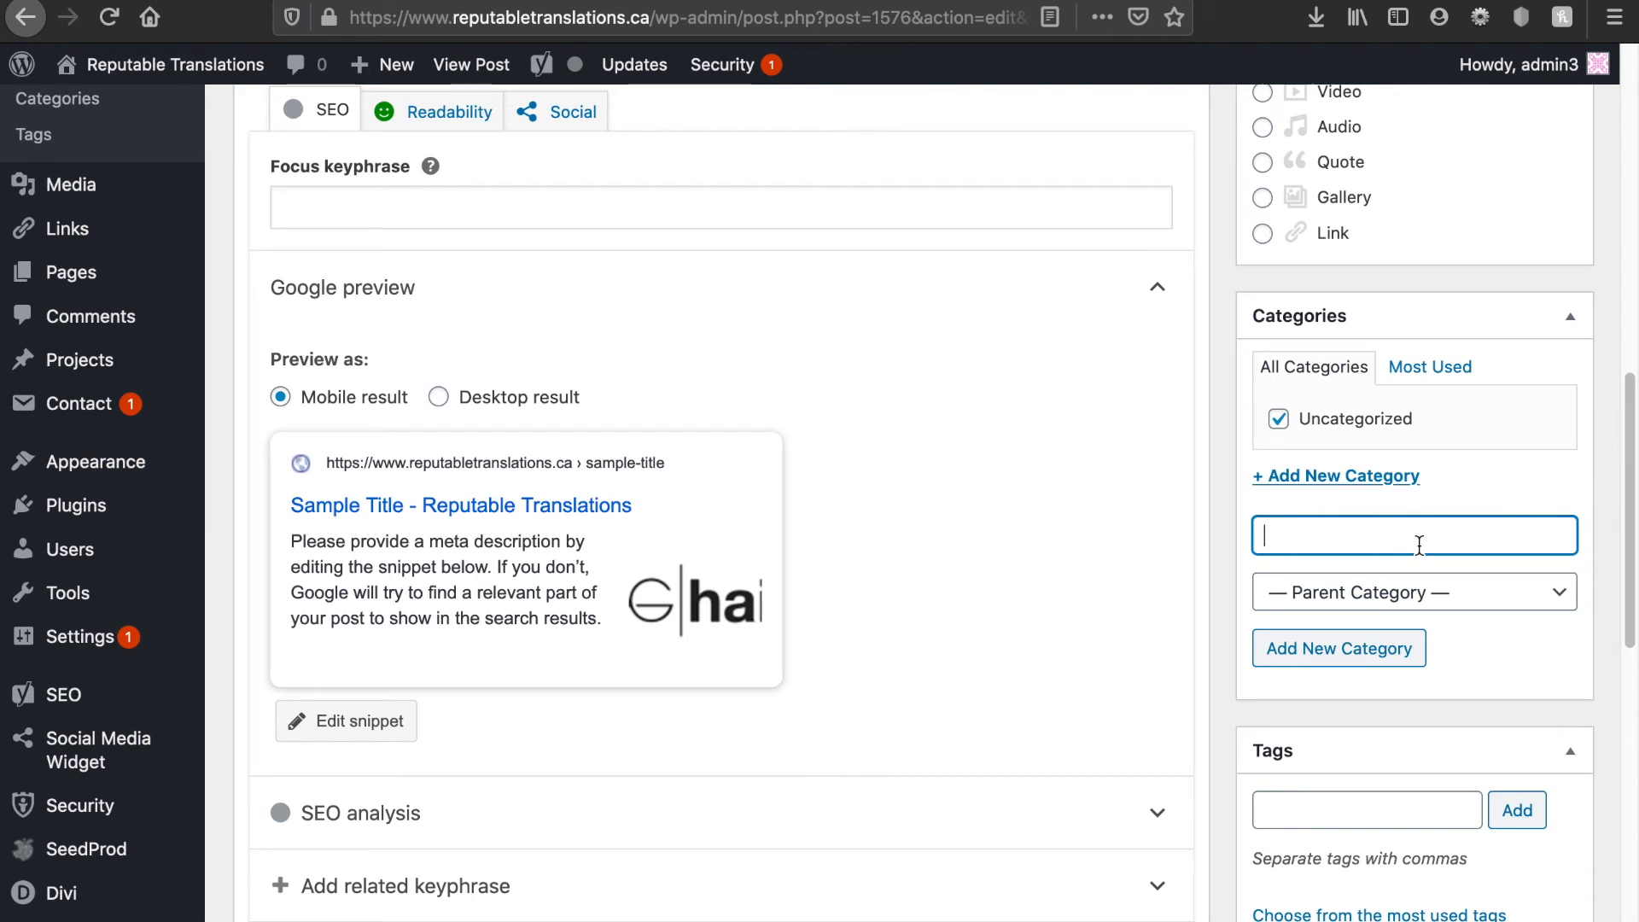
{"action": "type", "text": "Clients"}
{"action": "left_click", "coordinate": [1354, 651]}
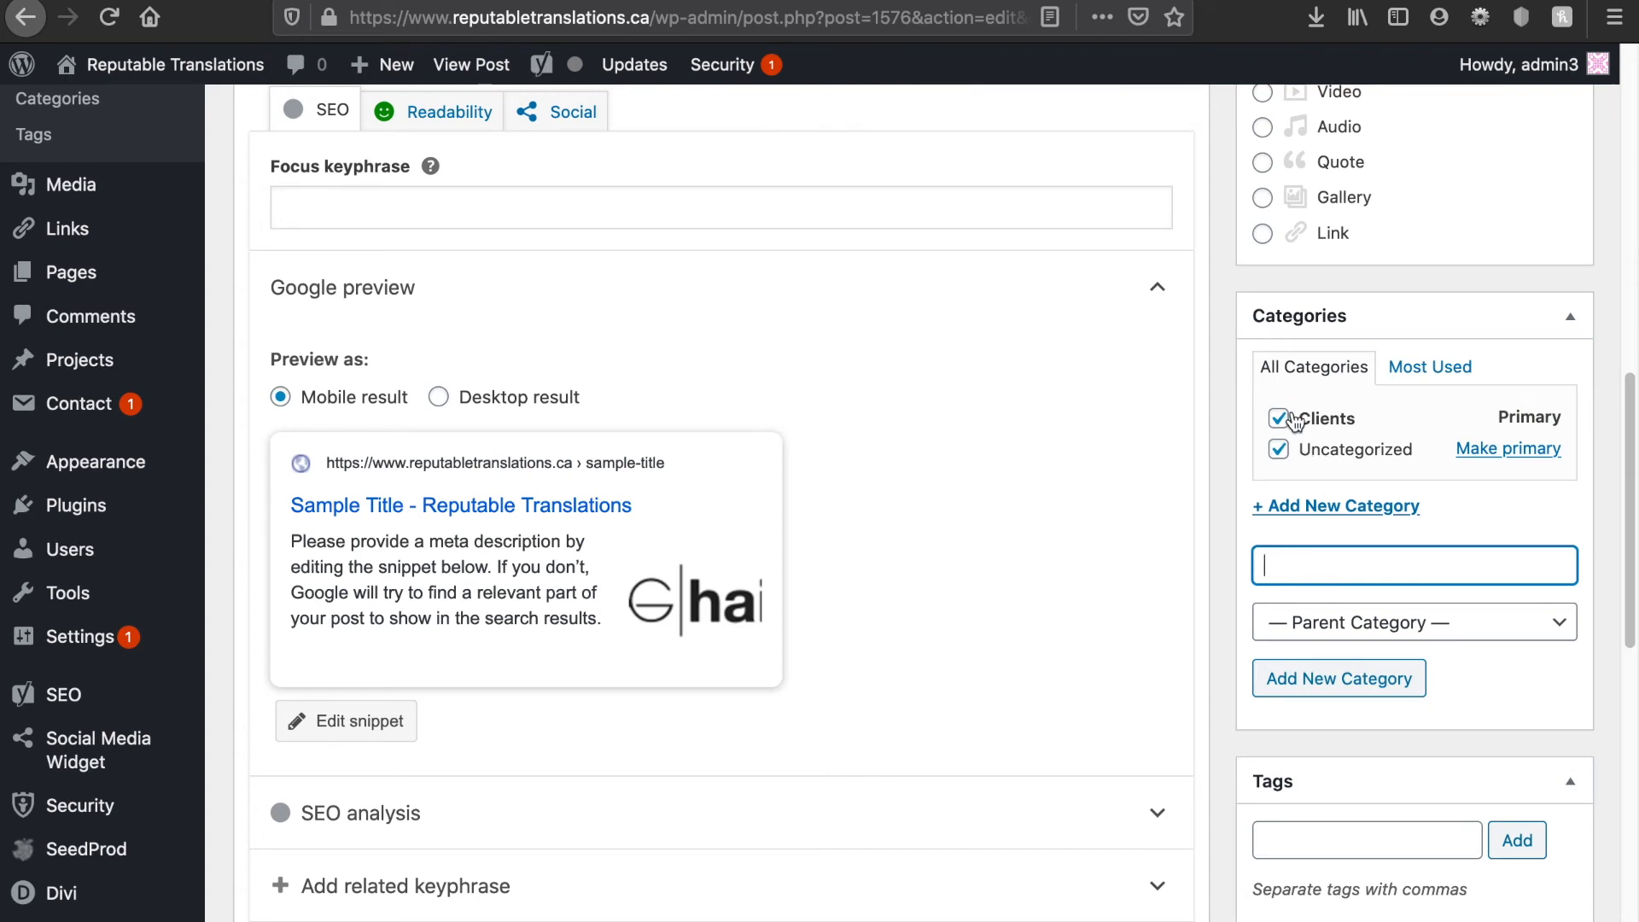
{"action": "left_click", "coordinate": [1280, 450]}
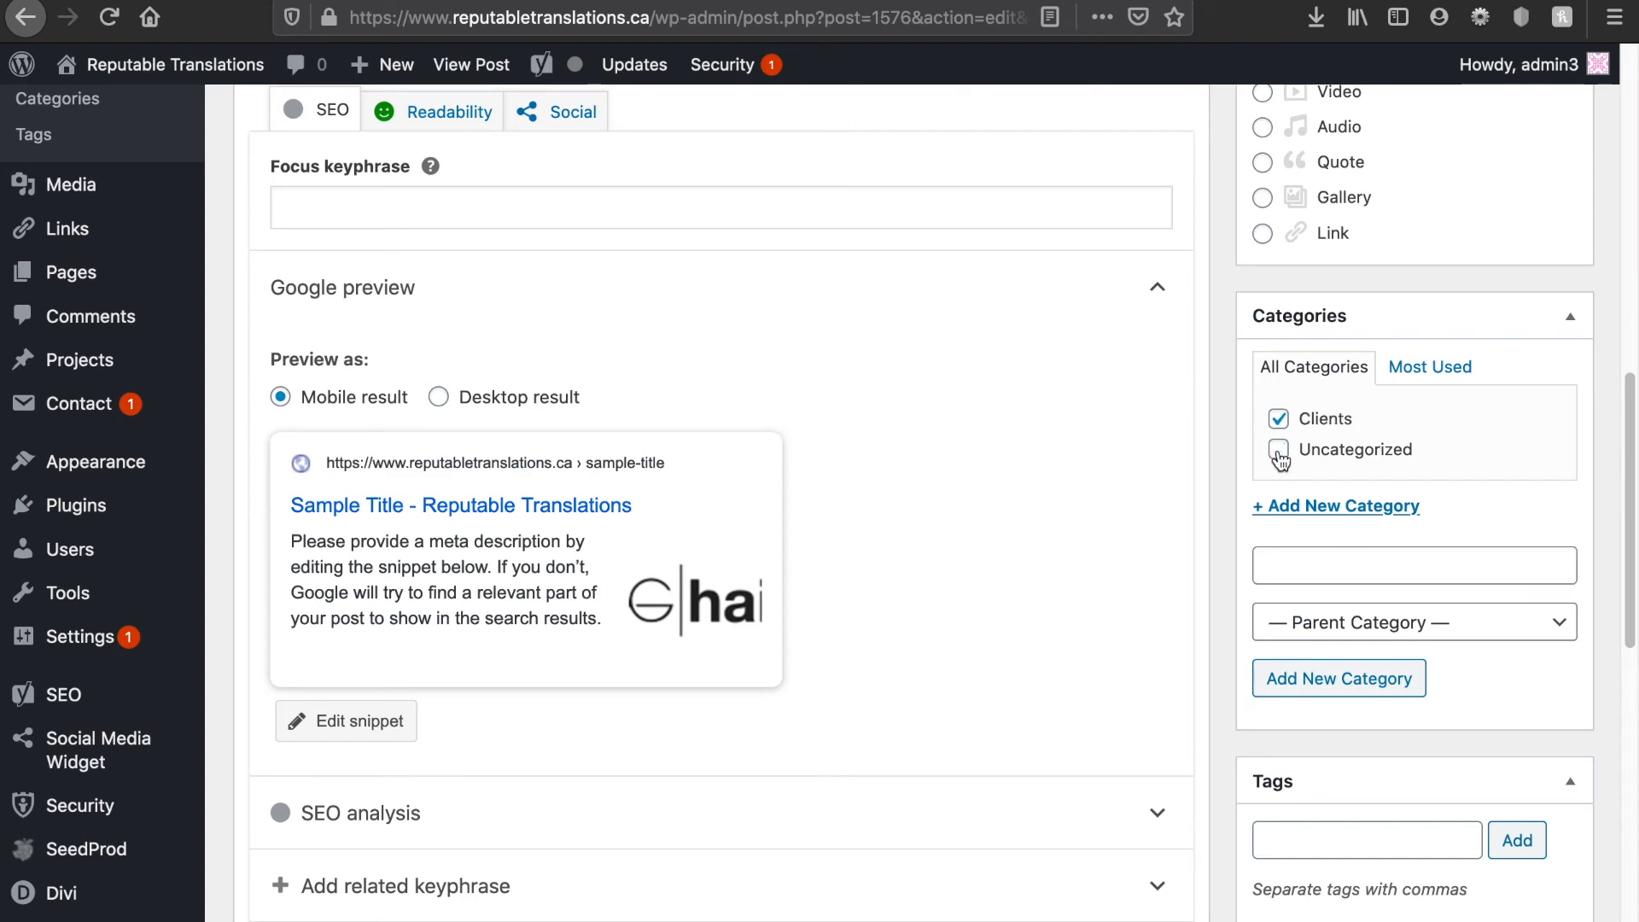
Step: View the site's Blog page to check the category shown under each post title, and return to the post editor
{"action": "scroll", "coordinate": [1612, 430], "scroll_direction": "down", "scroll_amount": 3}
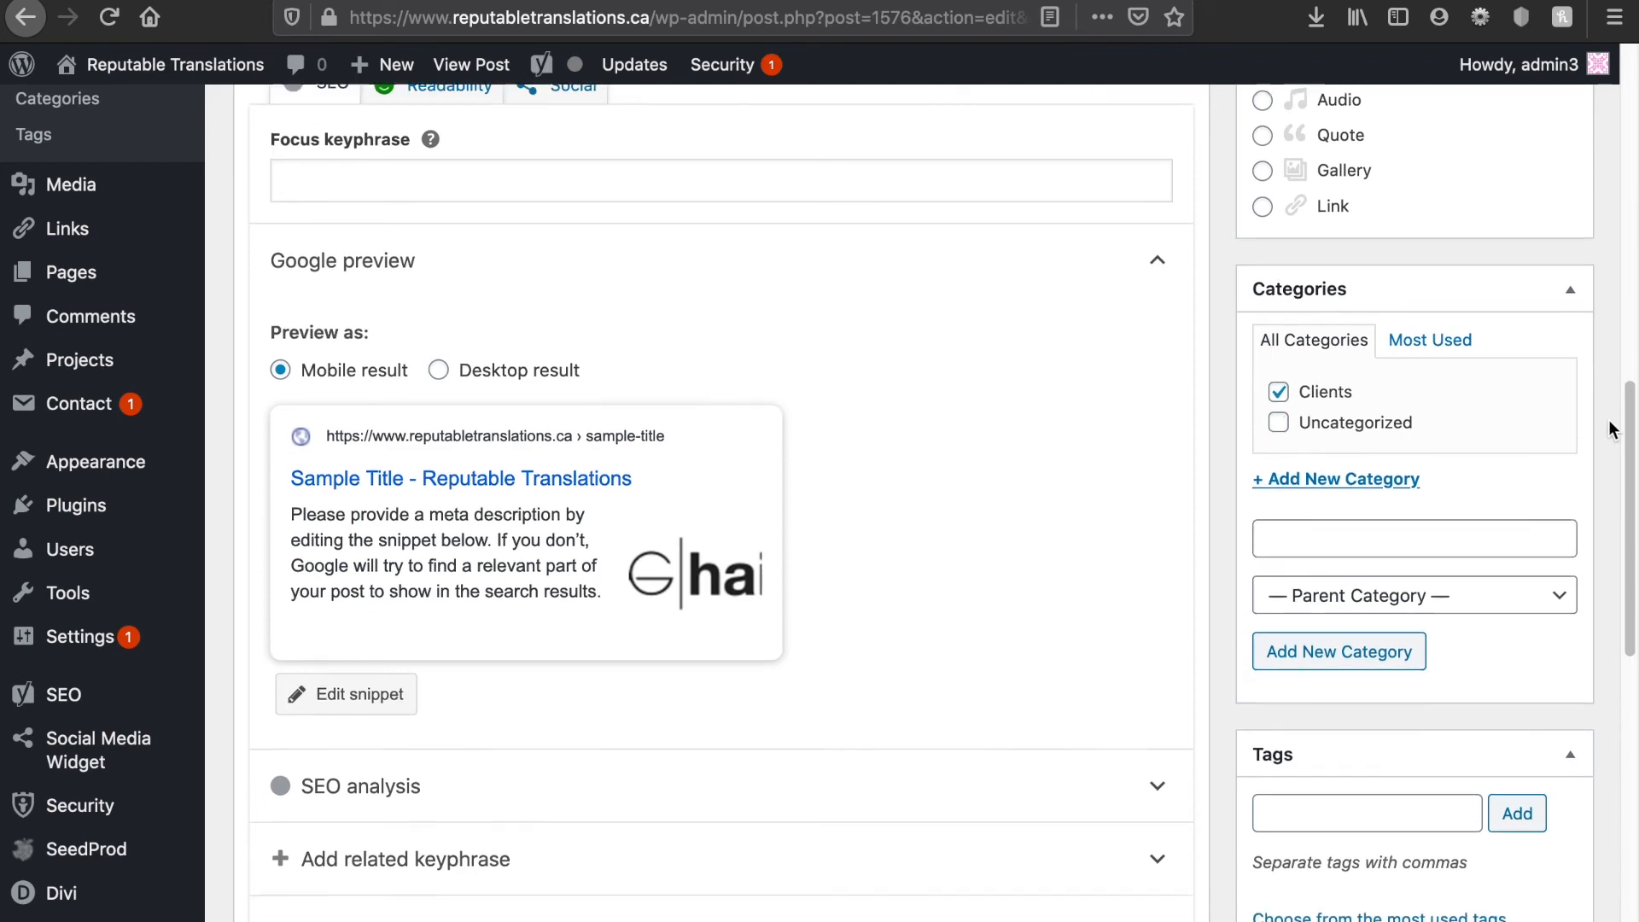
{"action": "scroll", "coordinate": [1612, 429], "scroll_direction": "up", "scroll_amount": 4}
{"action": "scroll", "coordinate": [1612, 430], "scroll_direction": "up", "scroll_amount": 8}
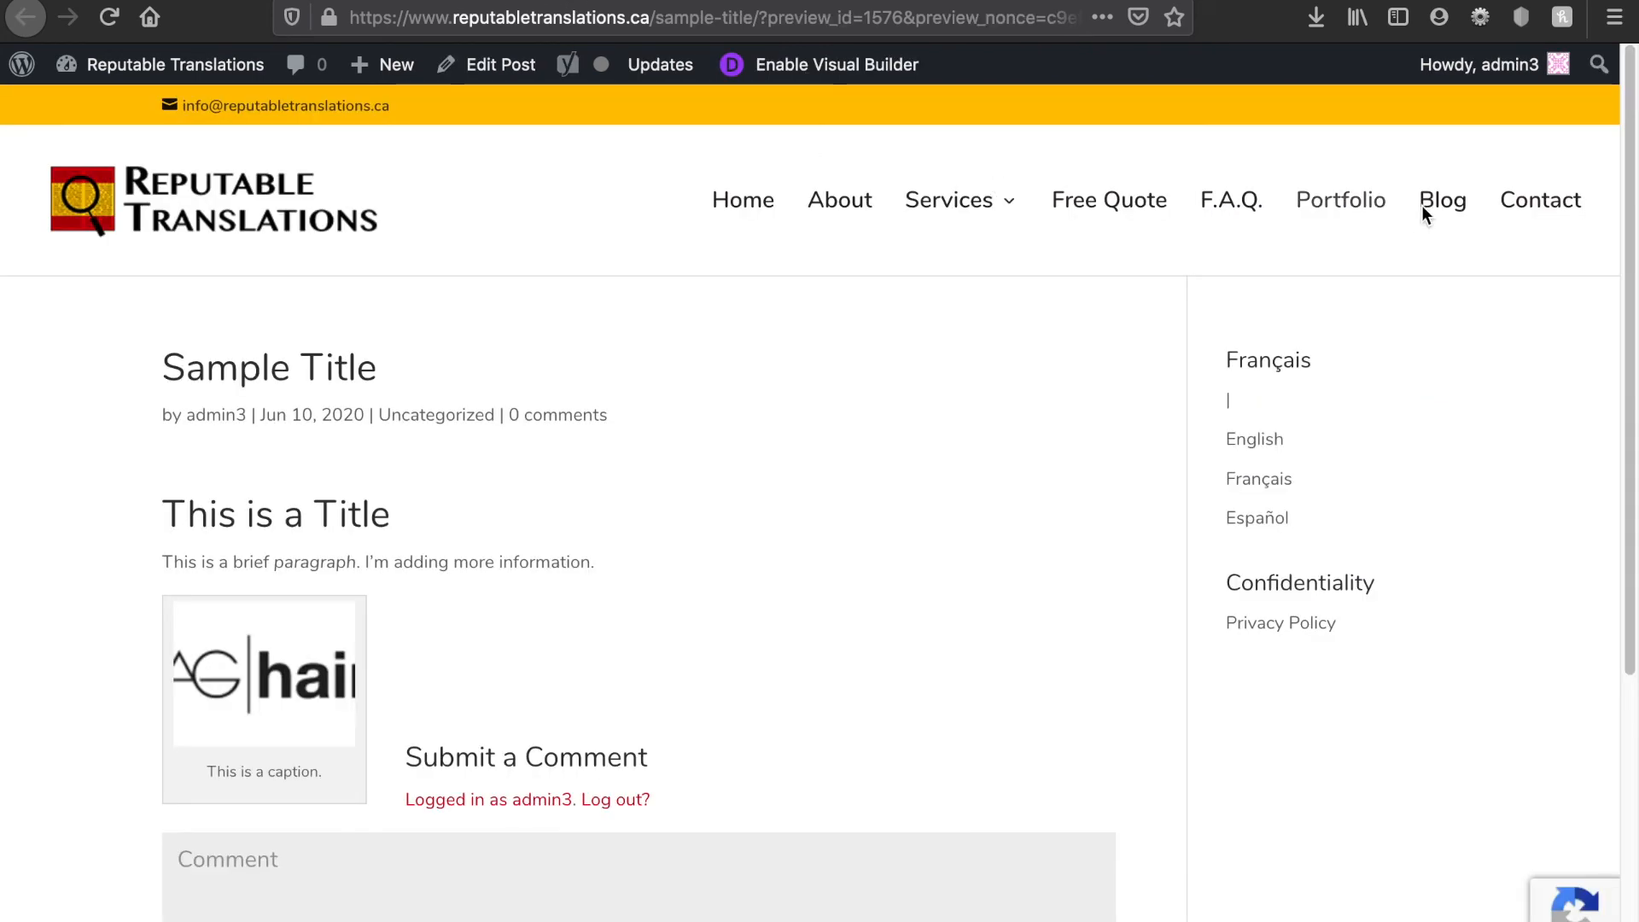
{"action": "left_click", "coordinate": [1442, 203]}
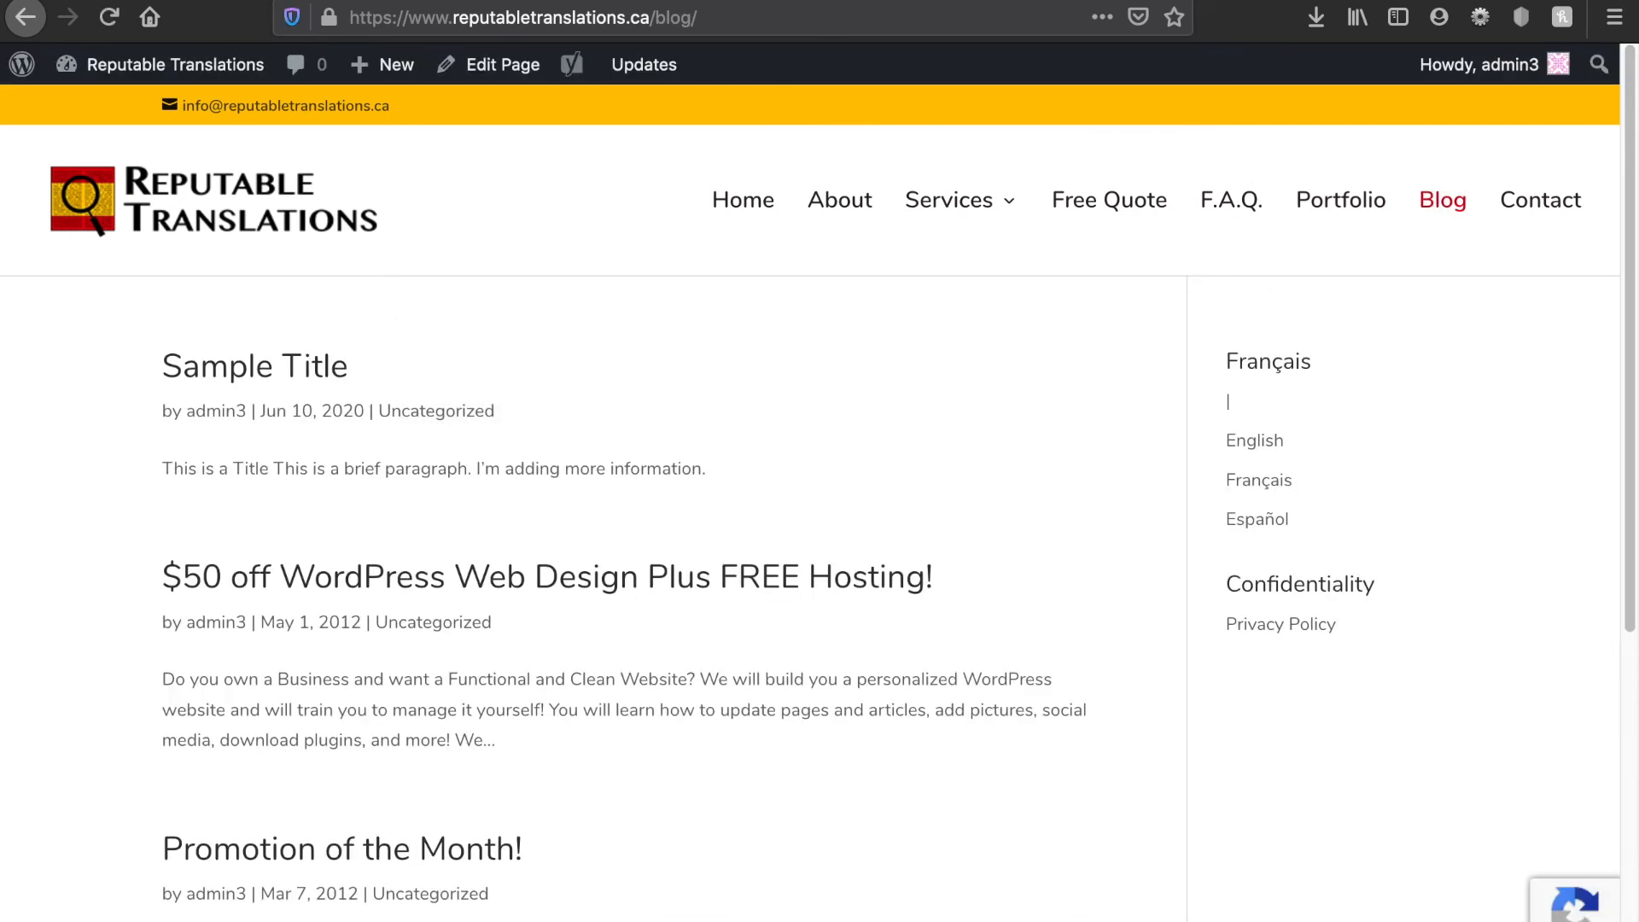
{"action": "left_click", "coordinate": [26, 17]}
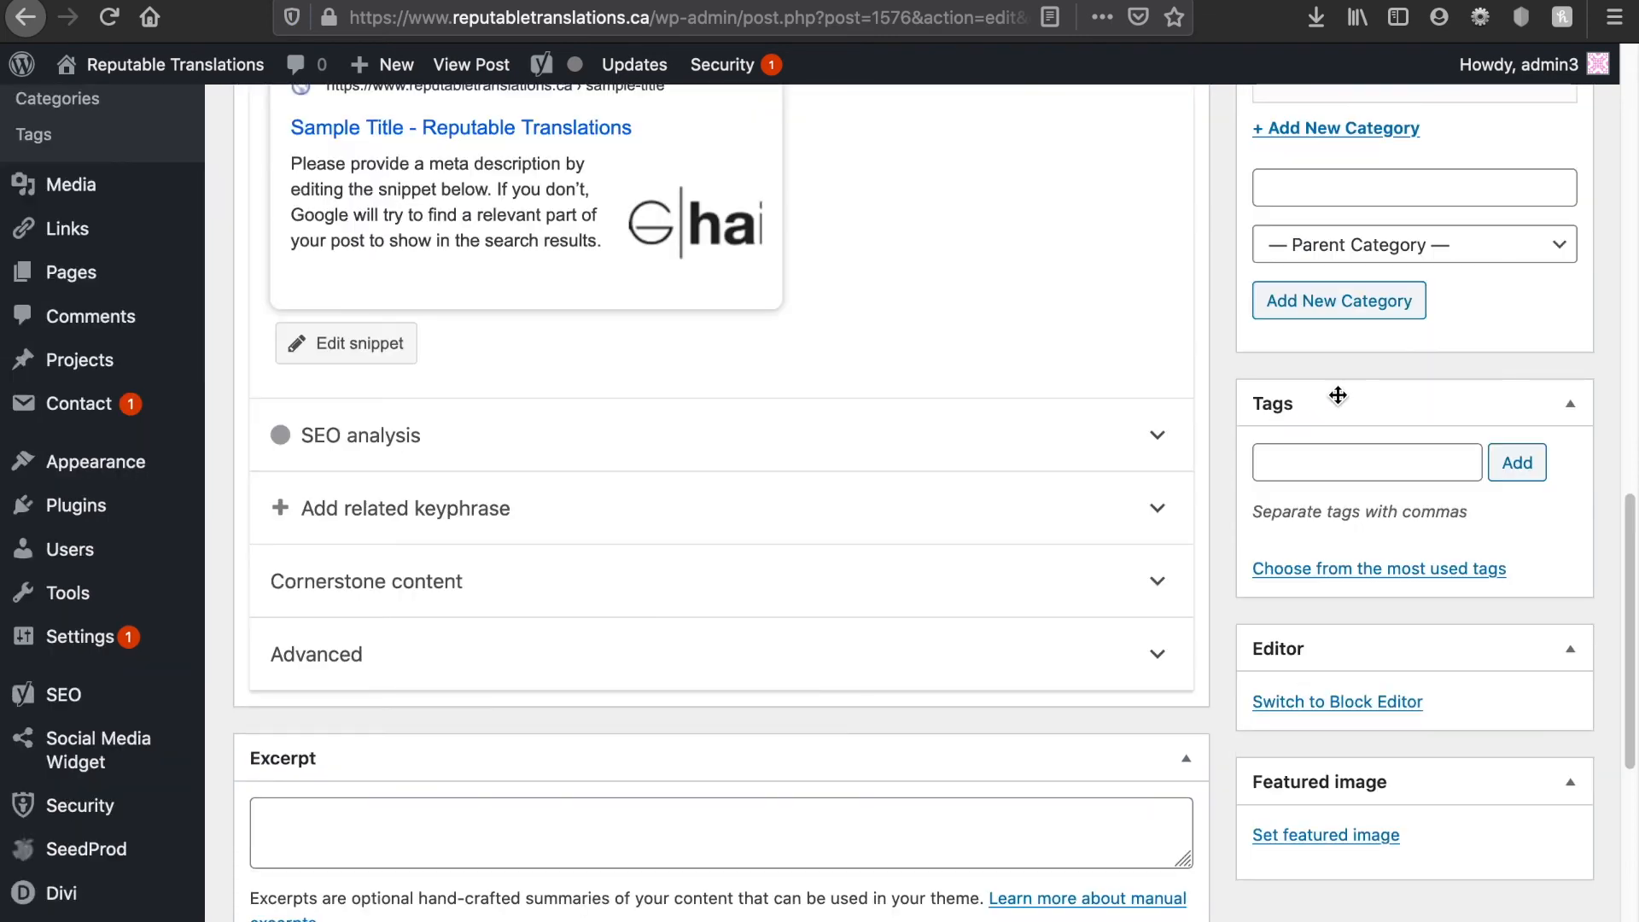
Step: Add the tags "clients", "clientele" and "good customers" to the post
{"action": "left_click", "coordinate": [1341, 456]}
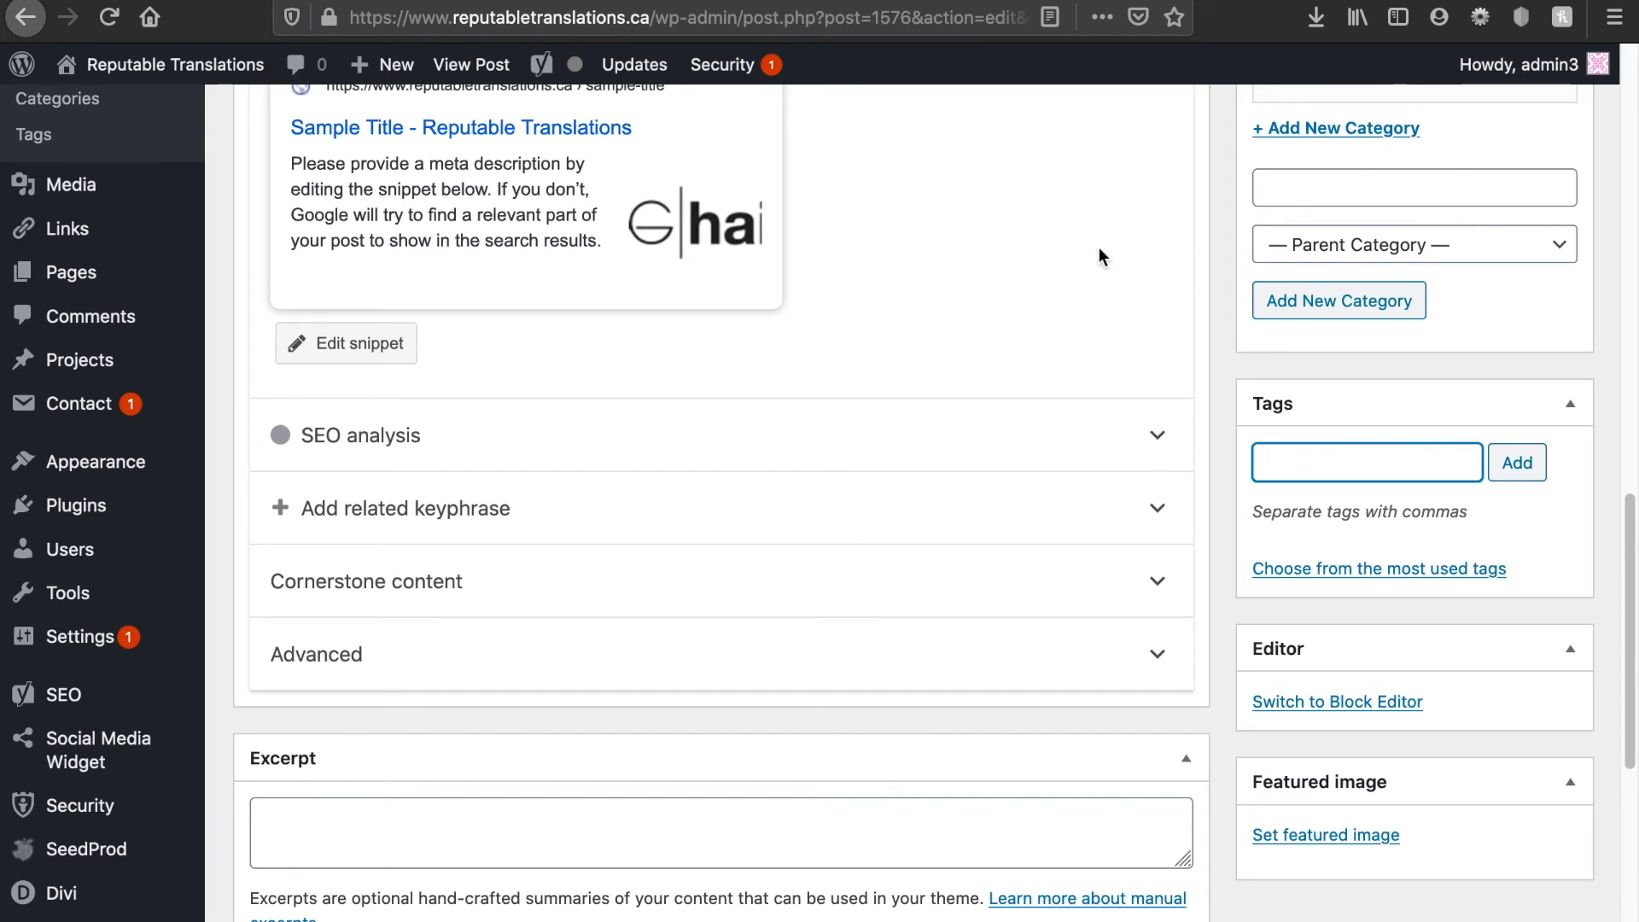
{"action": "scroll", "coordinate": [1098, 248], "scroll_direction": "up", "scroll_amount": 5}
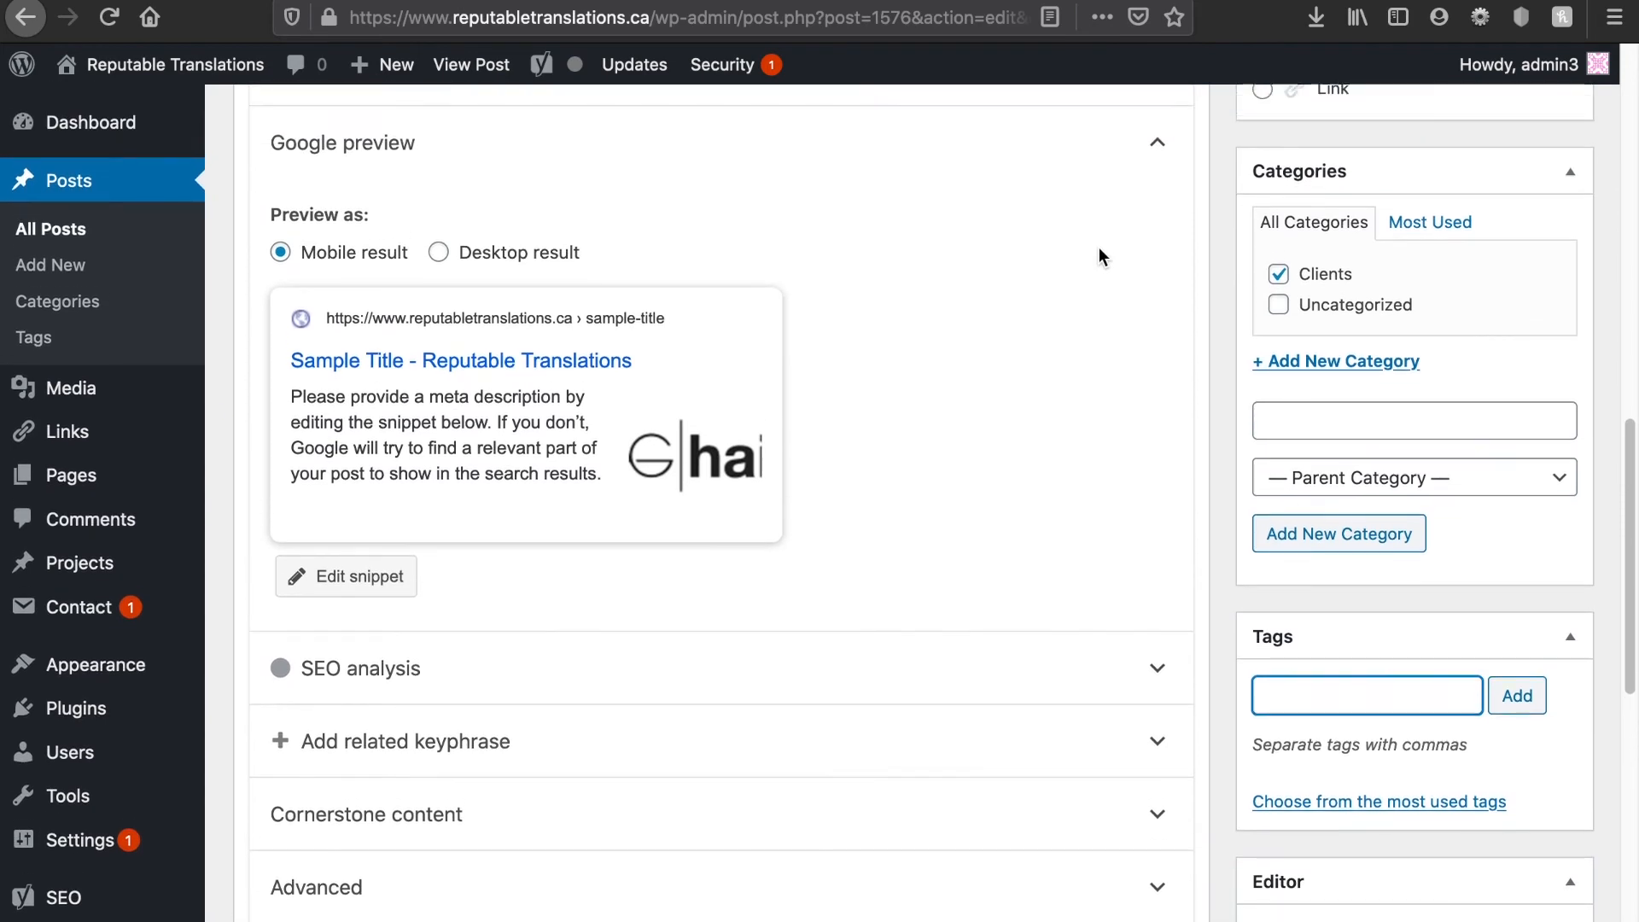
{"action": "scroll", "coordinate": [1098, 249], "scroll_direction": "down", "scroll_amount": 3}
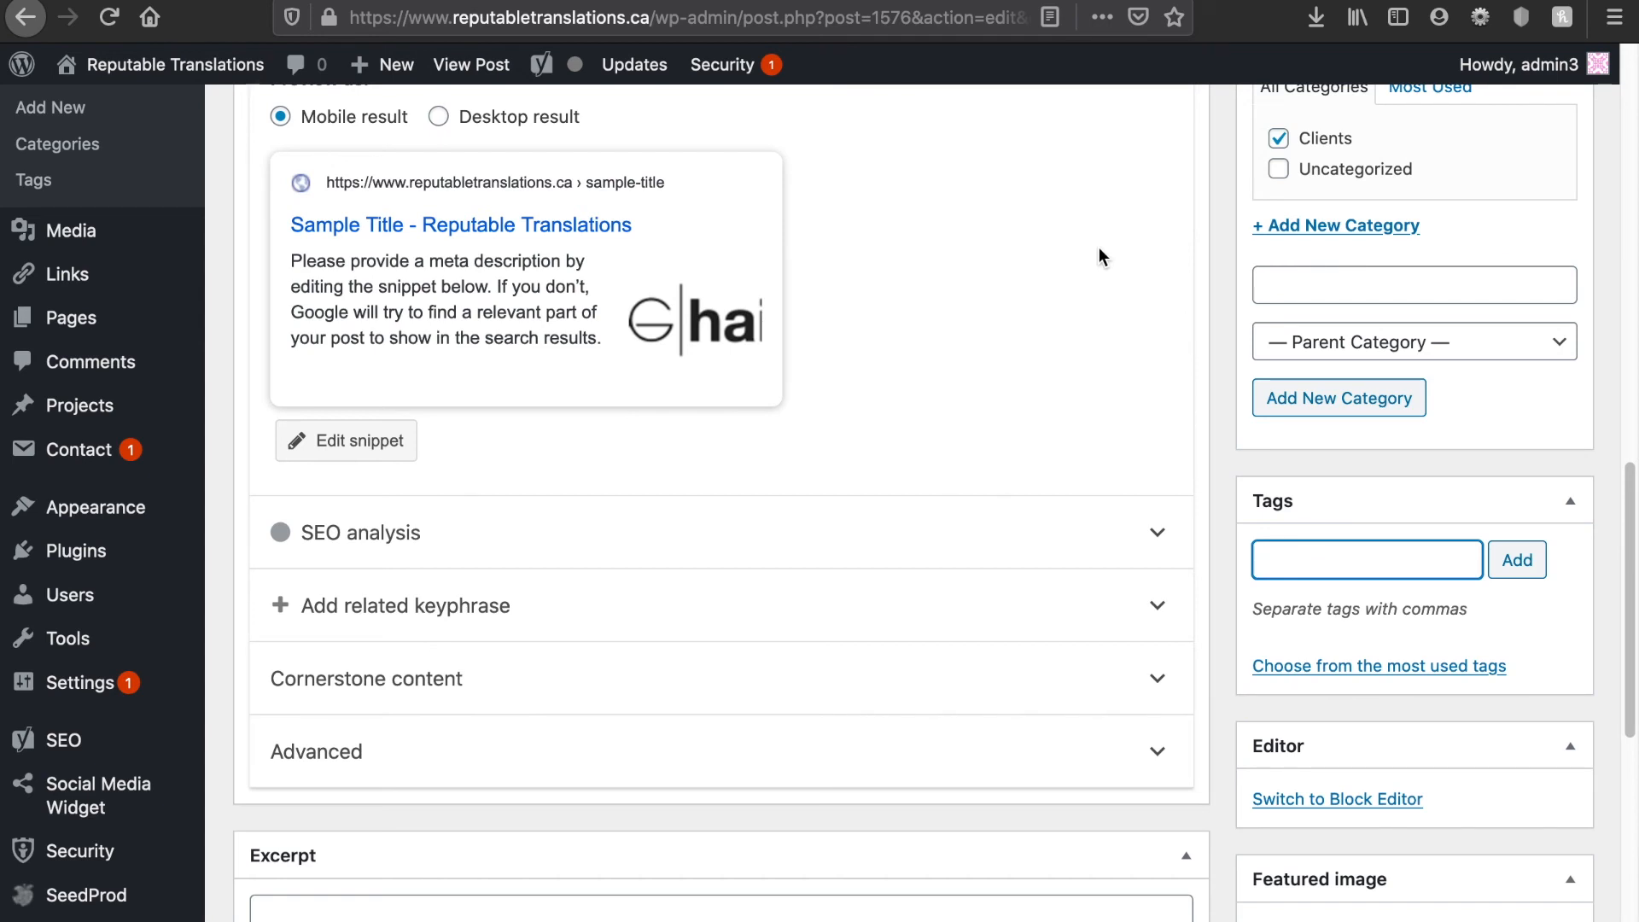
{"action": "type", "text": "nts, clientel"}
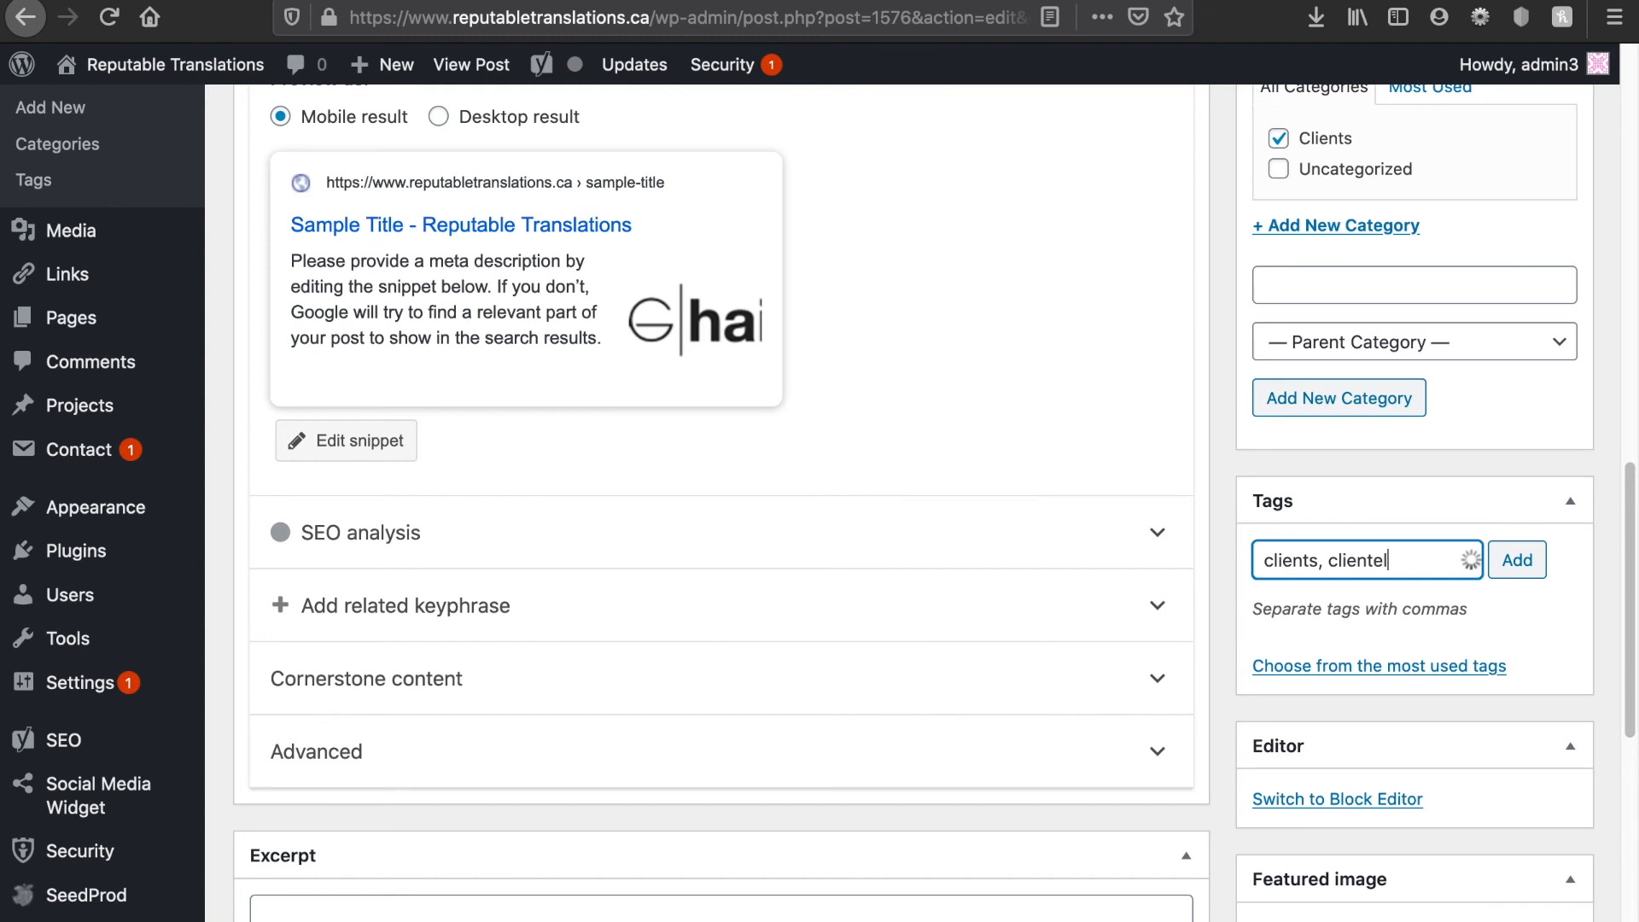
{"action": "type", "text": "e, good customers"}
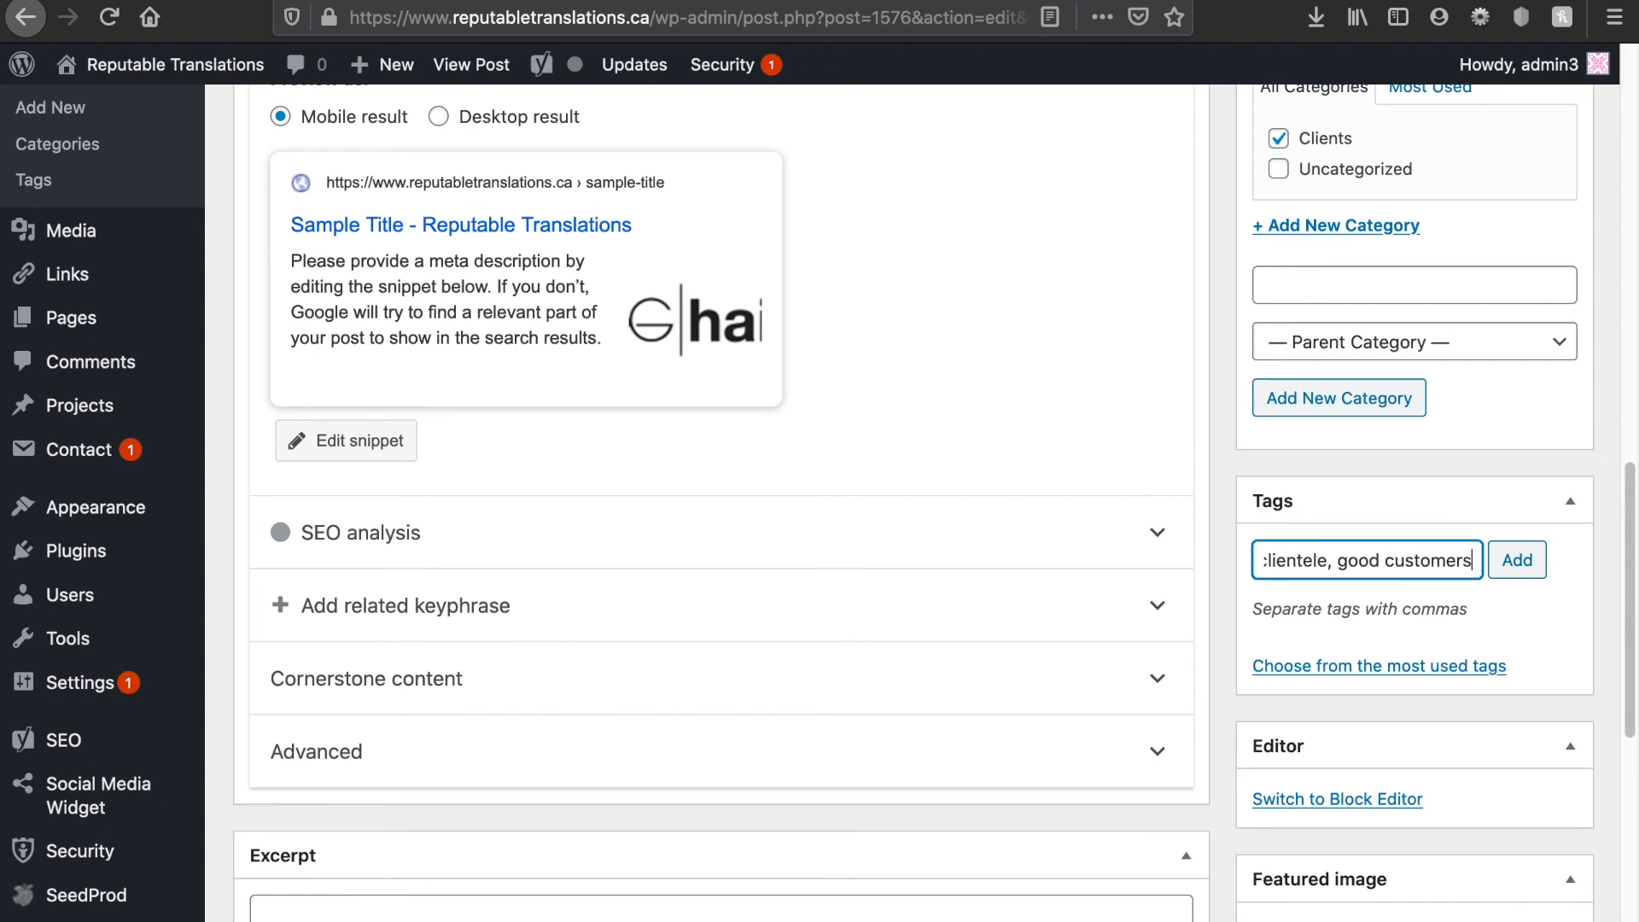
{"action": "type", "text": ","}
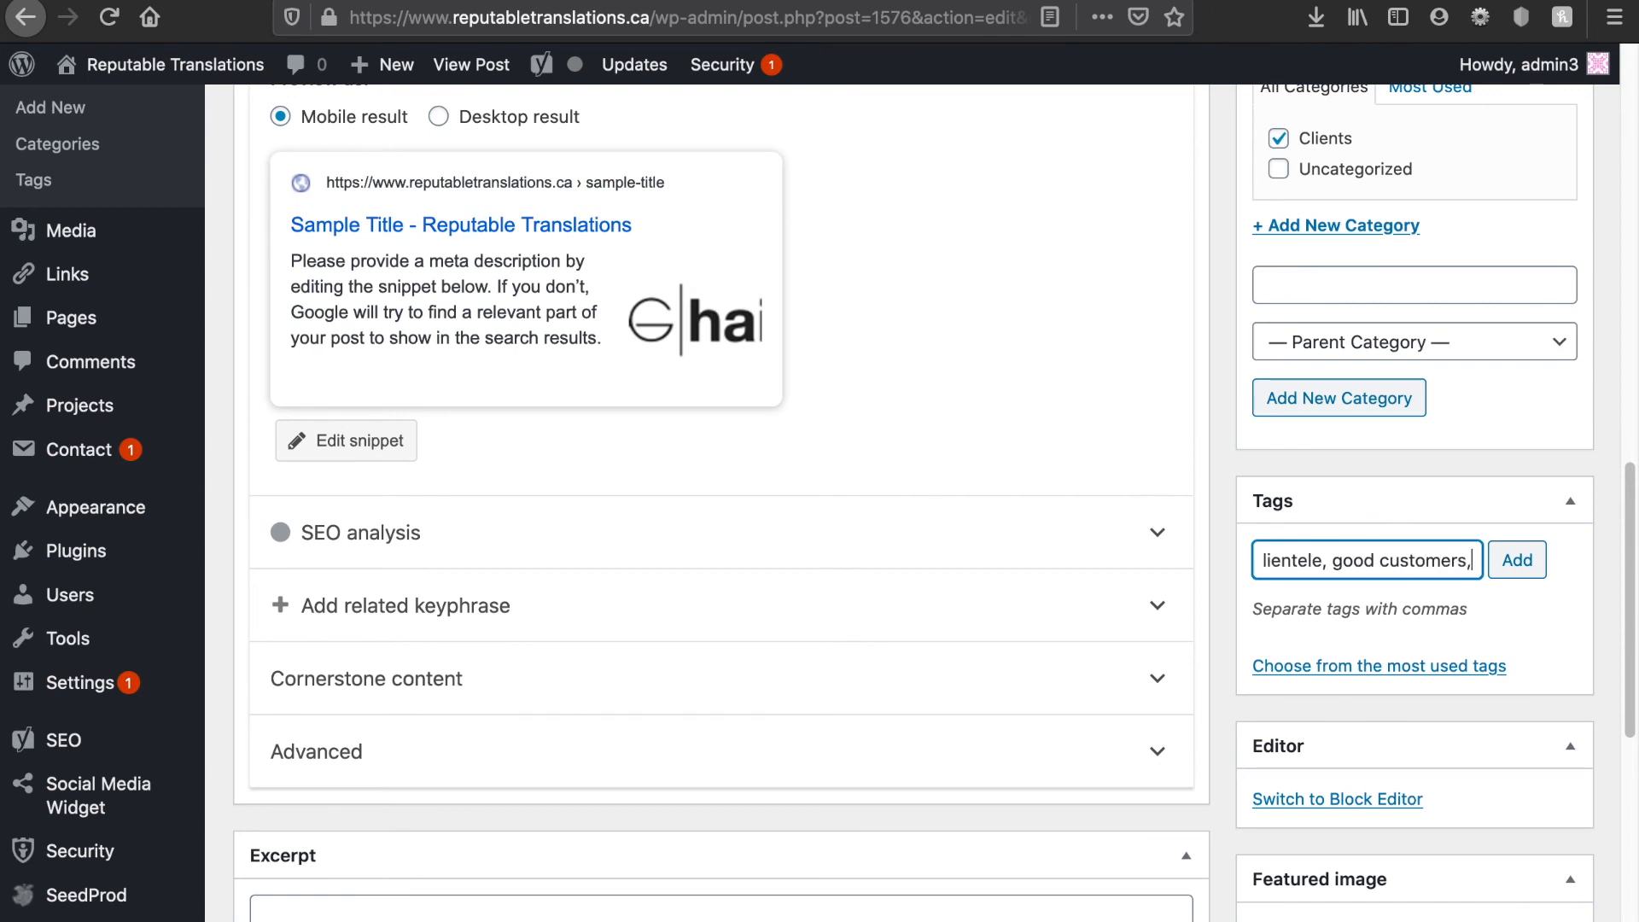
{"action": "key", "text": "BackSpace"}
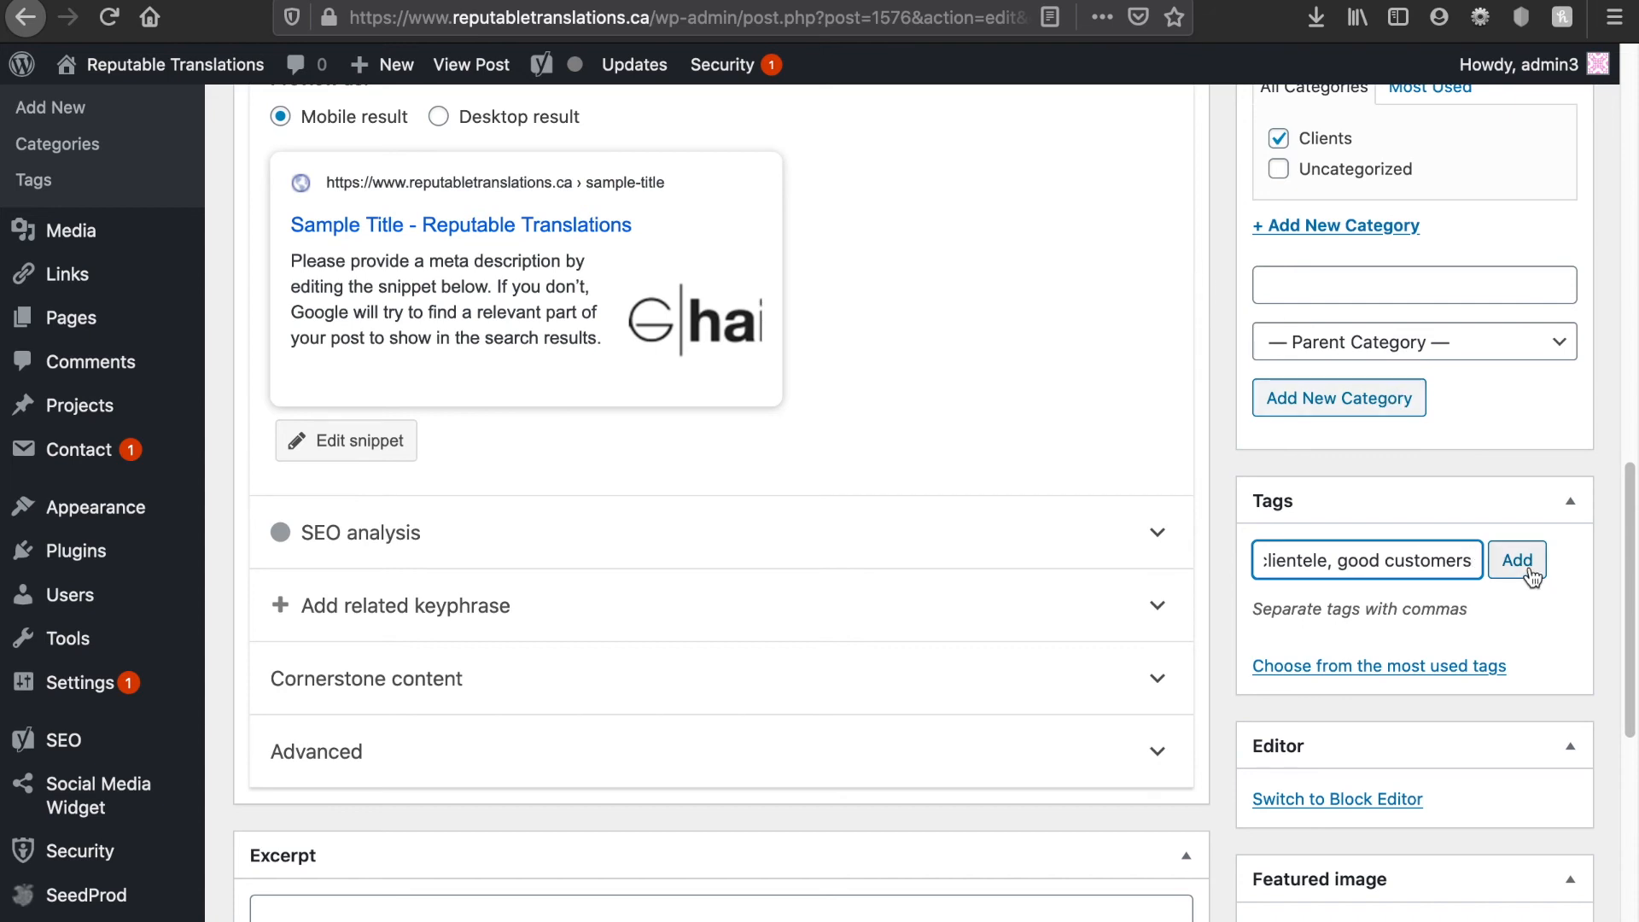
{"action": "left_click", "coordinate": [1517, 561]}
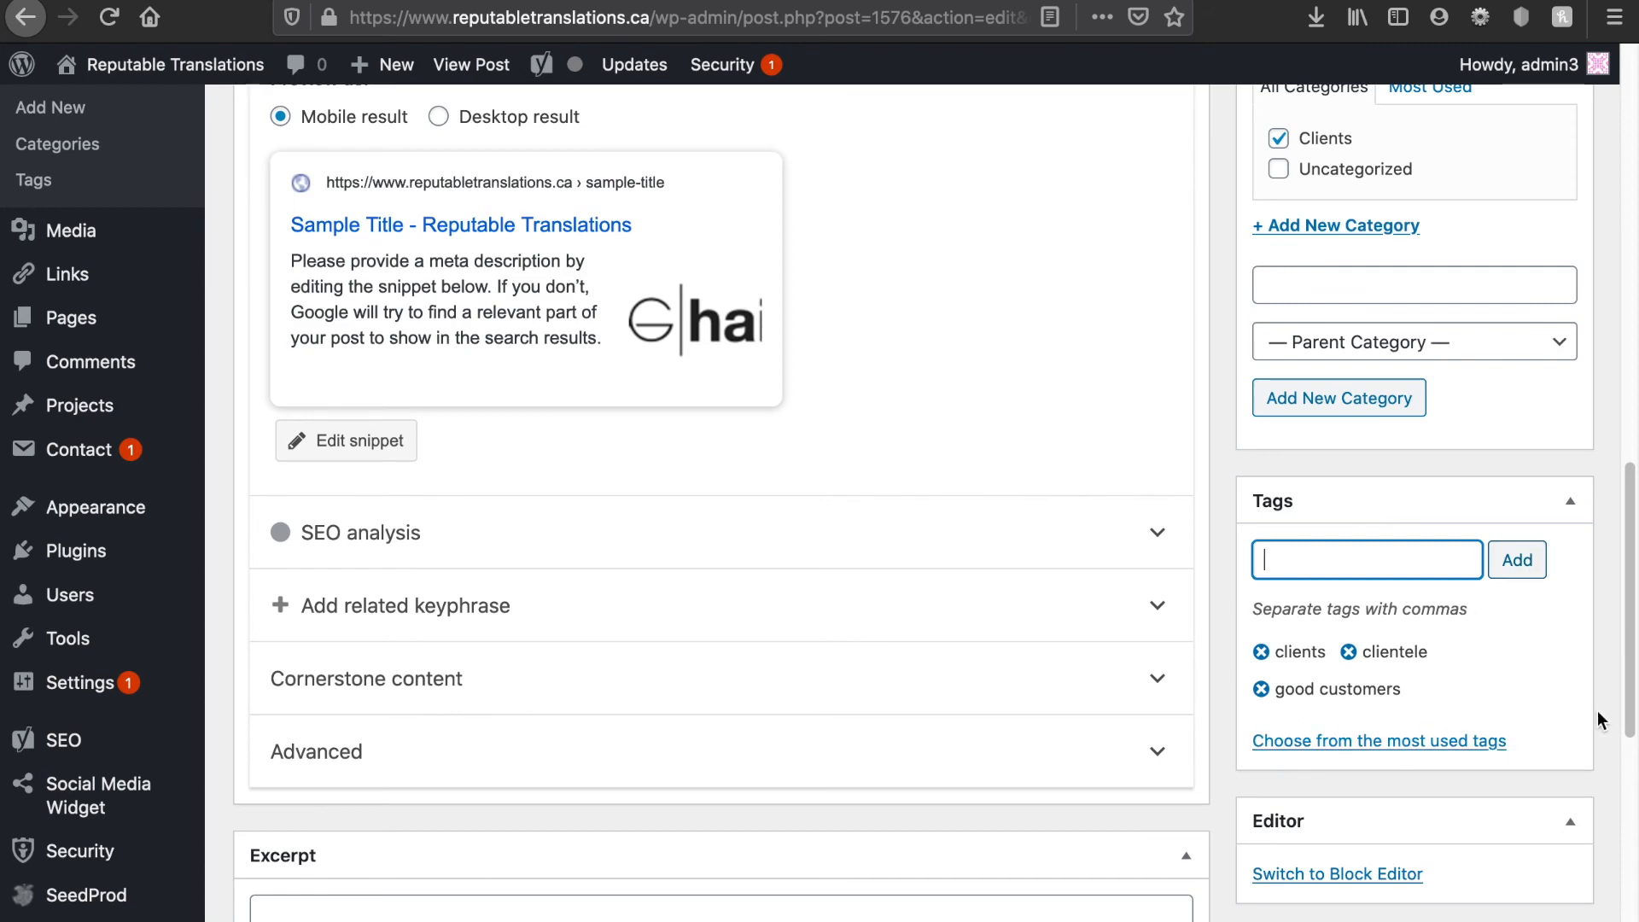
Step: Look through the post listings on the site's Blog page and return to the post editor
{"action": "scroll", "coordinate": [1597, 712], "scroll_direction": "down", "scroll_amount": 5}
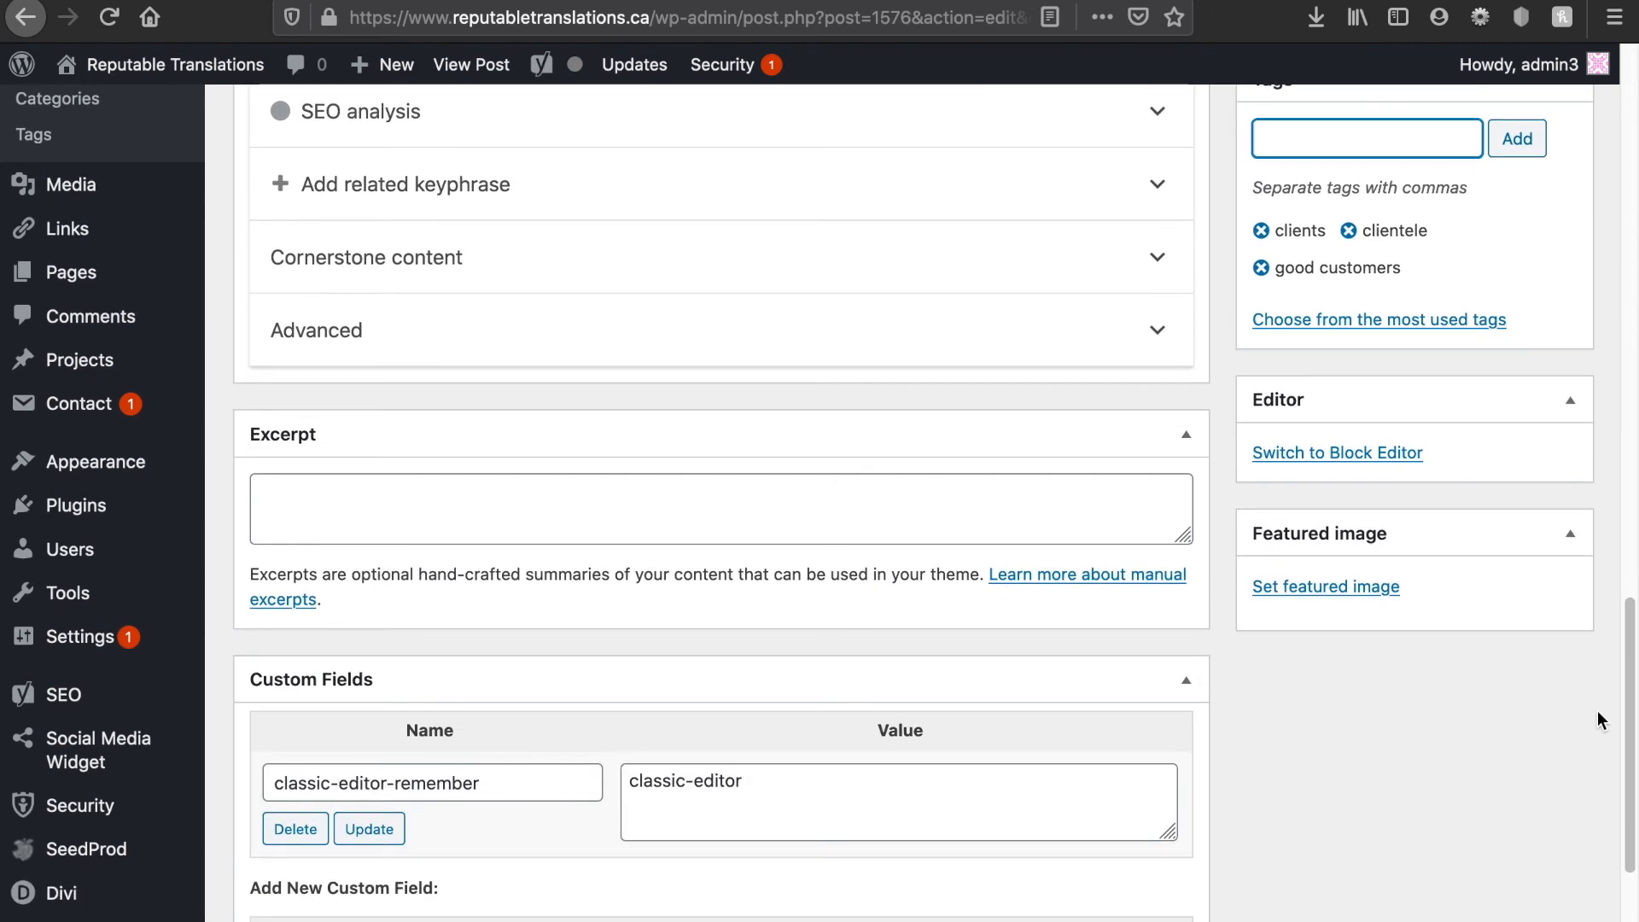
{"action": "scroll", "coordinate": [1596, 710], "scroll_direction": "down", "scroll_amount": 2}
{"action": "scroll", "coordinate": [1596, 711], "scroll_direction": "up", "scroll_amount": 1}
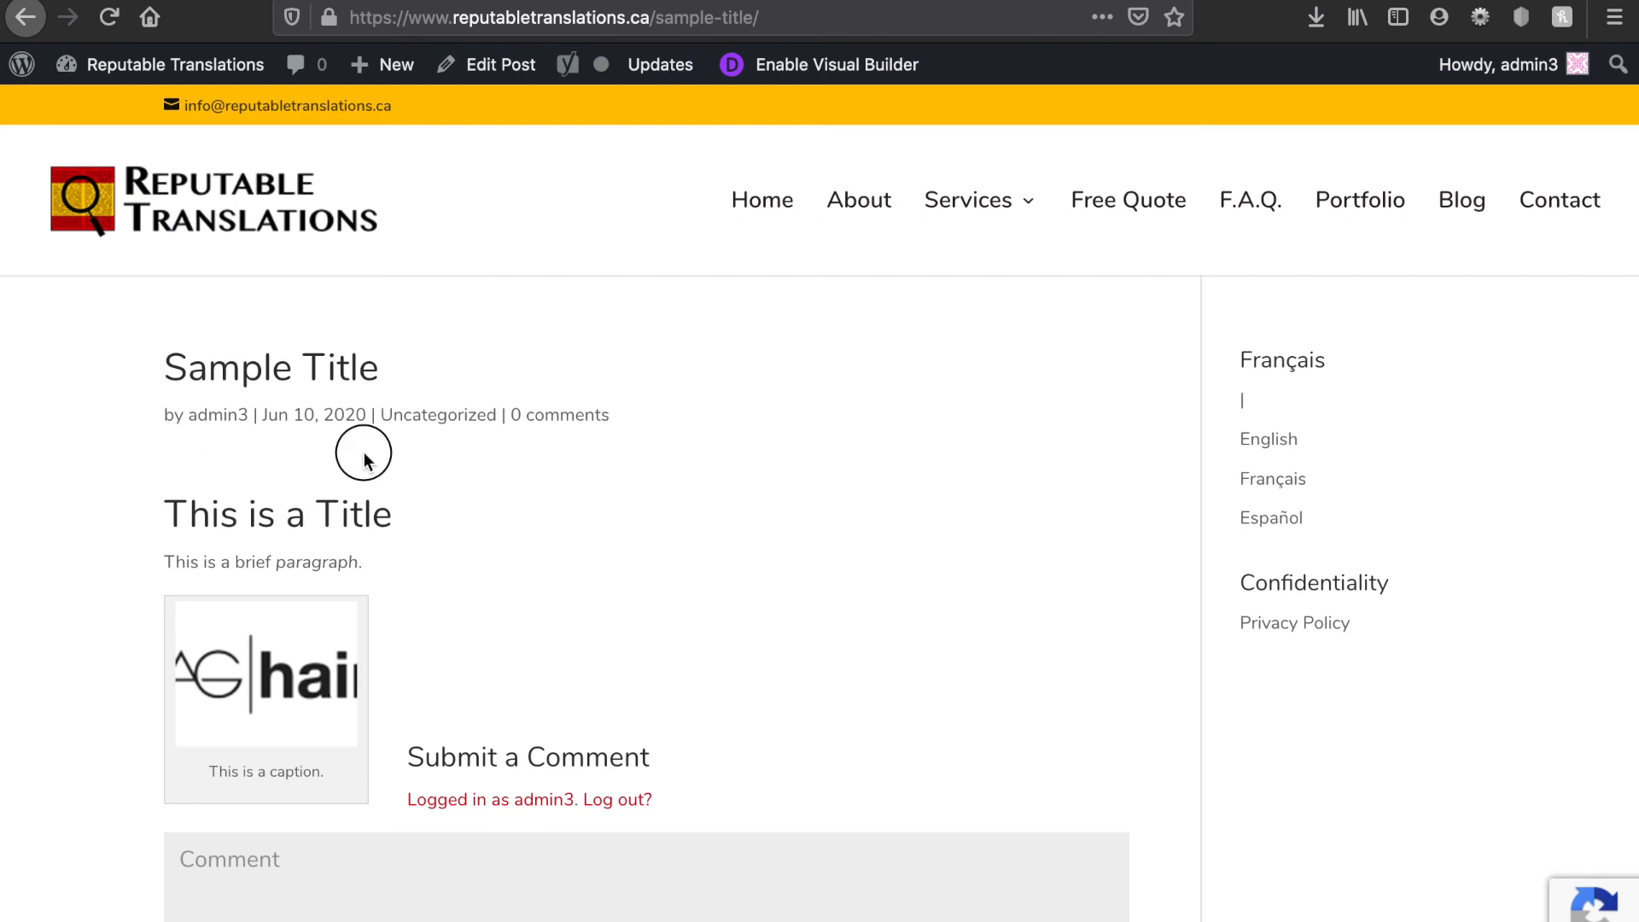
{"action": "left_click", "coordinate": [1463, 210]}
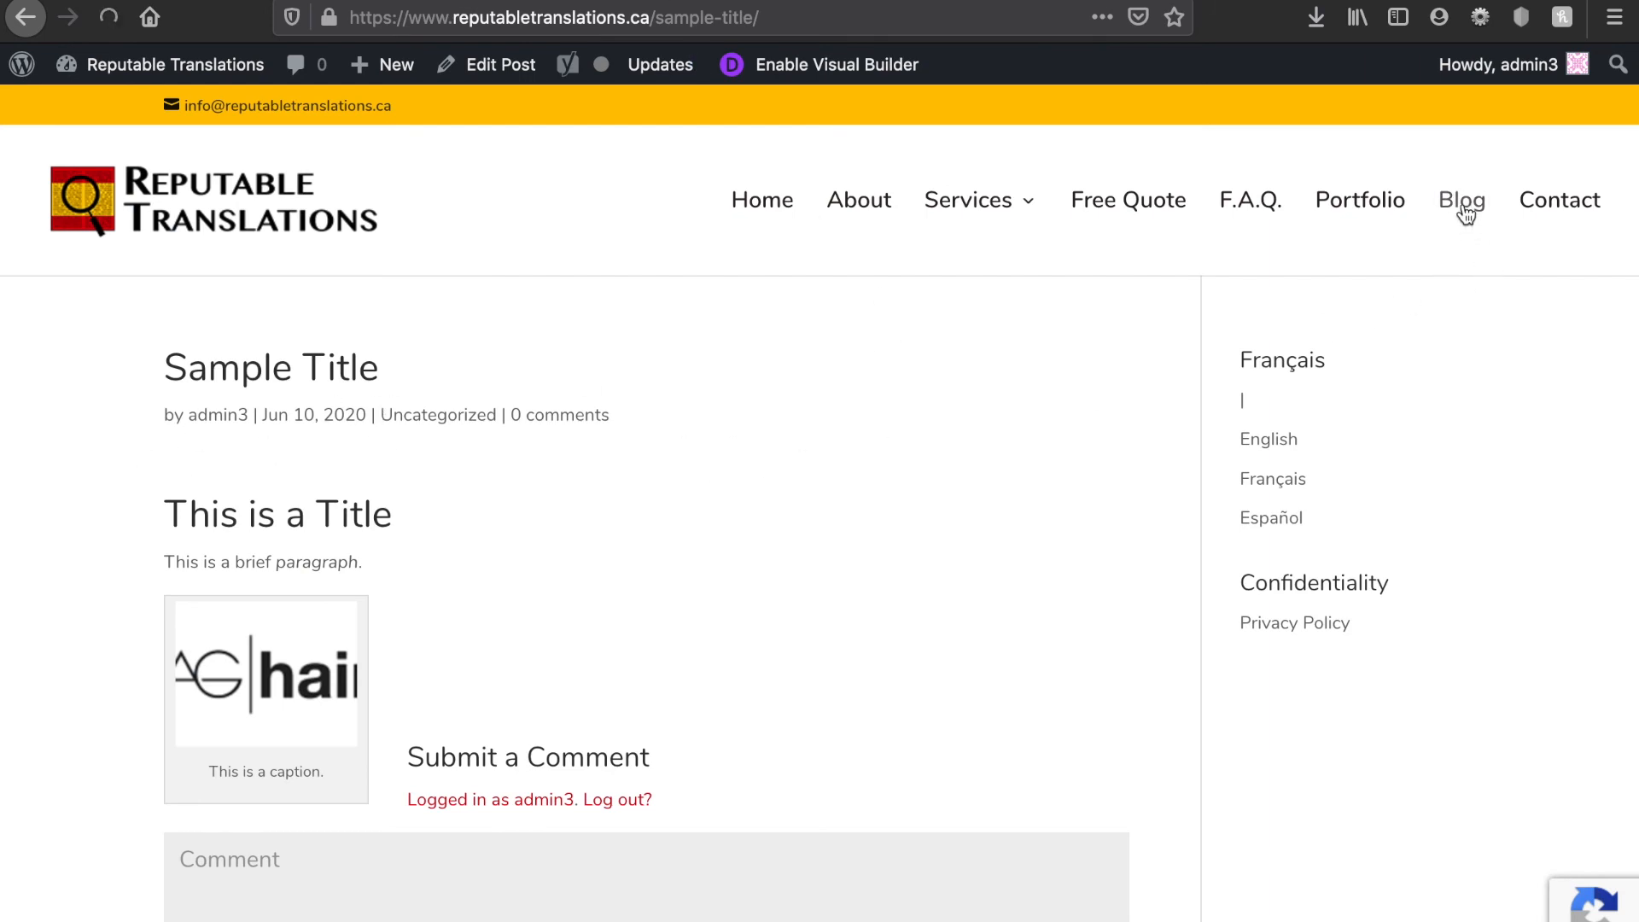
{"action": "scroll", "coordinate": [936, 485], "scroll_direction": "down", "scroll_amount": 2}
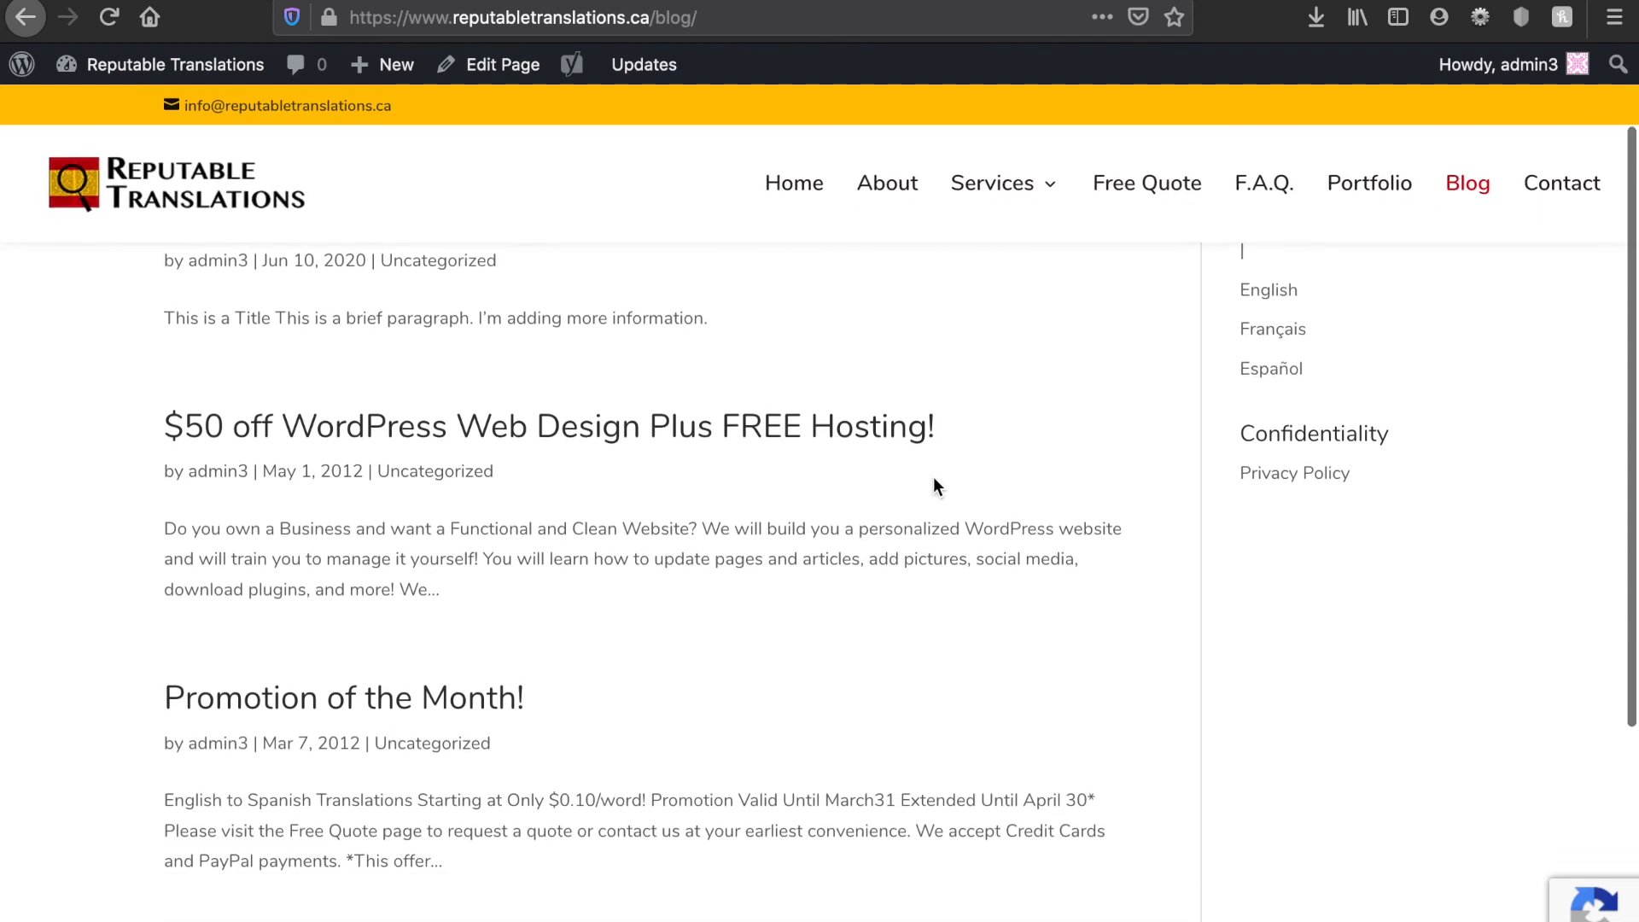
{"action": "scroll", "coordinate": [937, 485], "scroll_direction": "down", "scroll_amount": 3}
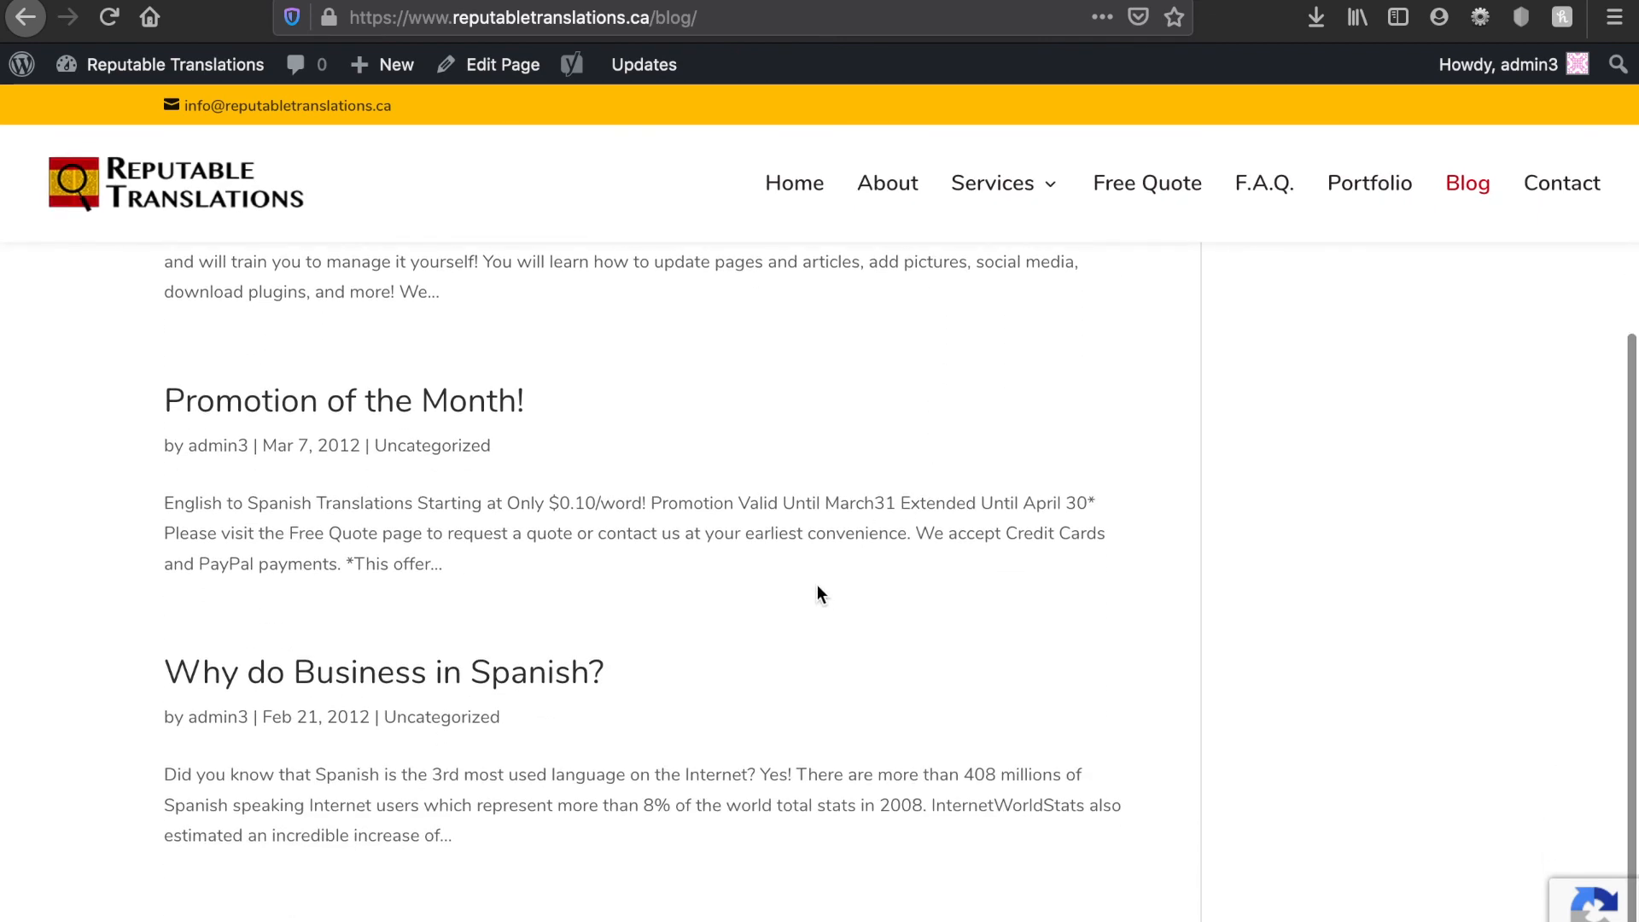
{"action": "scroll", "coordinate": [817, 584], "scroll_direction": "up", "scroll_amount": 2}
{"action": "scroll", "coordinate": [593, 578], "scroll_direction": "up", "scroll_amount": 4}
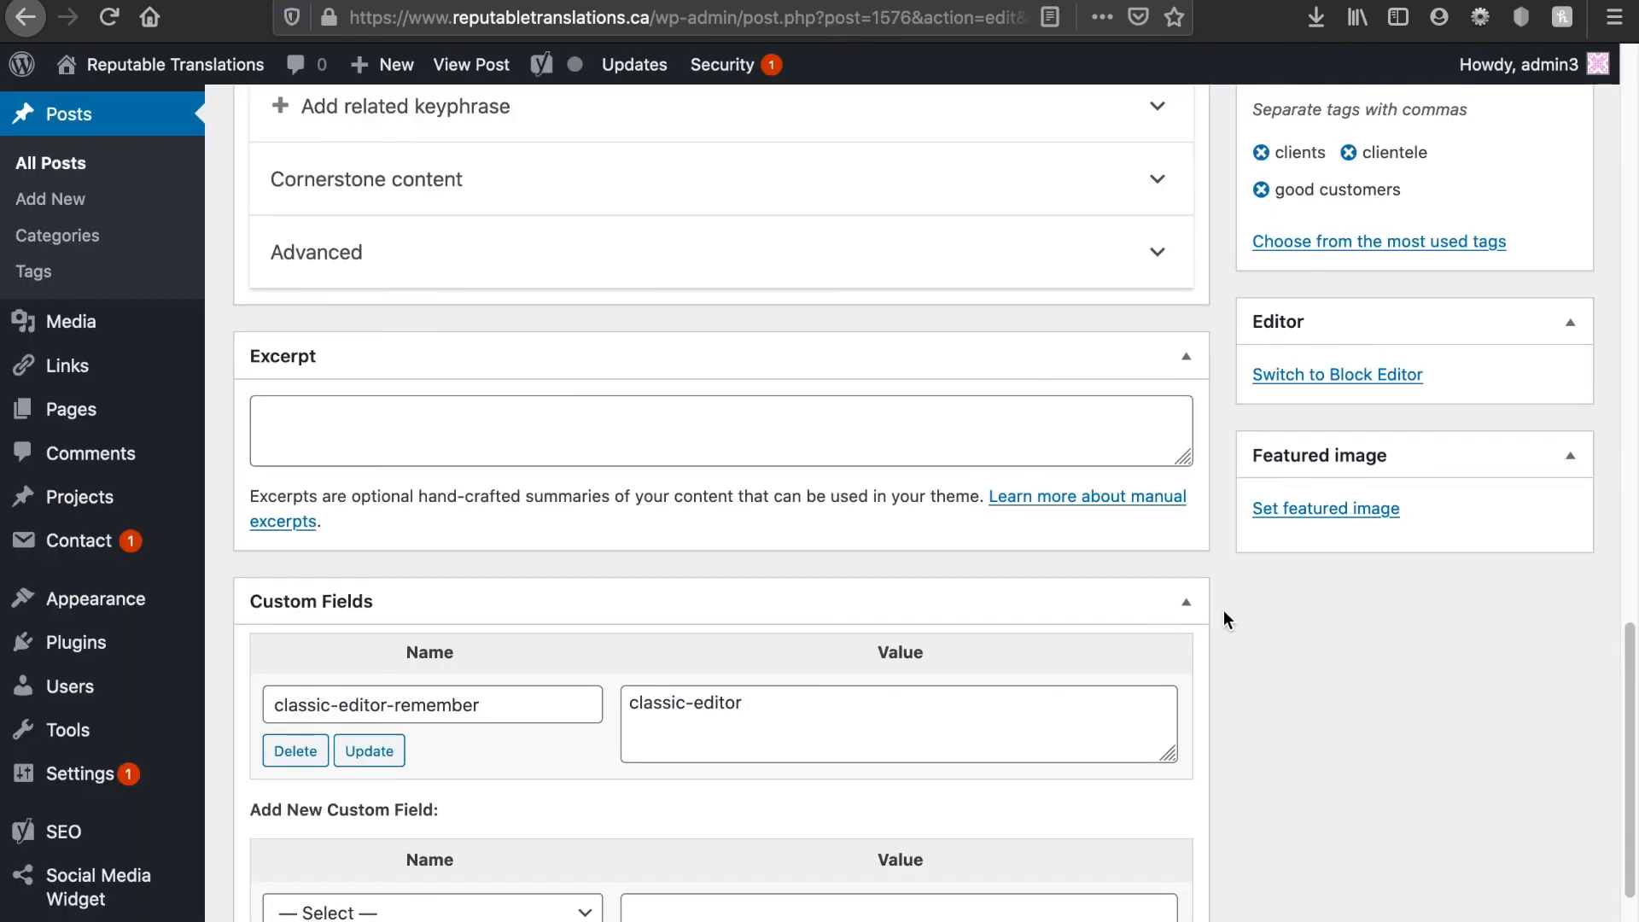
Step: Set the fountain pen picture reputable-translations.jpg from the media library as the post's featured image
{"action": "left_click", "coordinate": [1340, 510]}
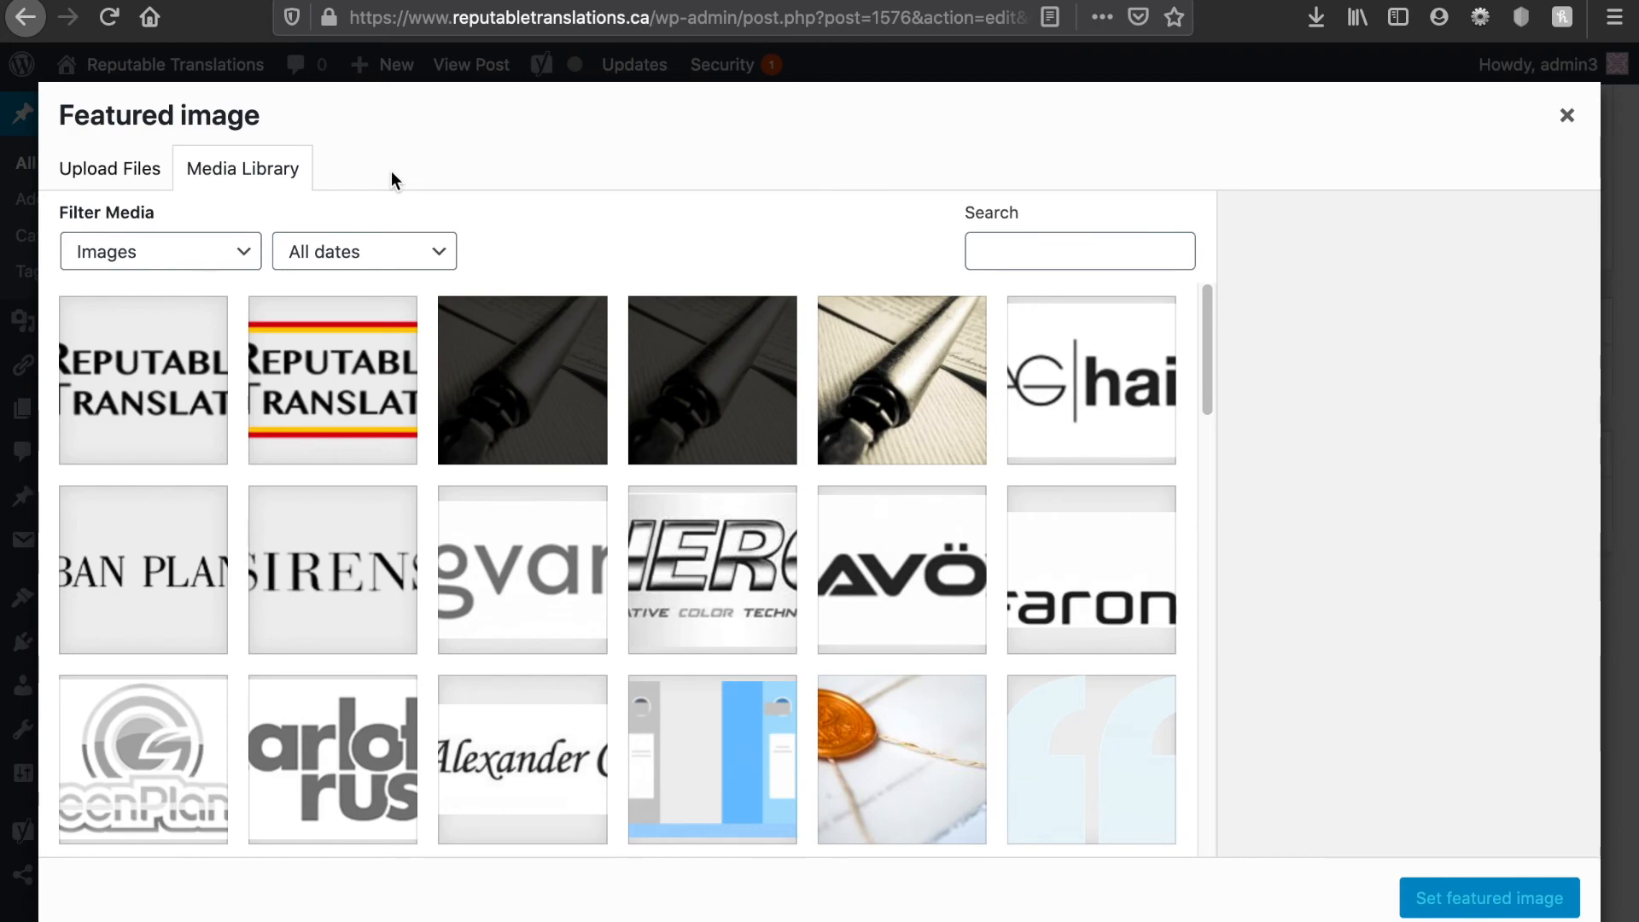
{"action": "scroll", "coordinate": [520, 557], "scroll_direction": "down", "scroll_amount": 20}
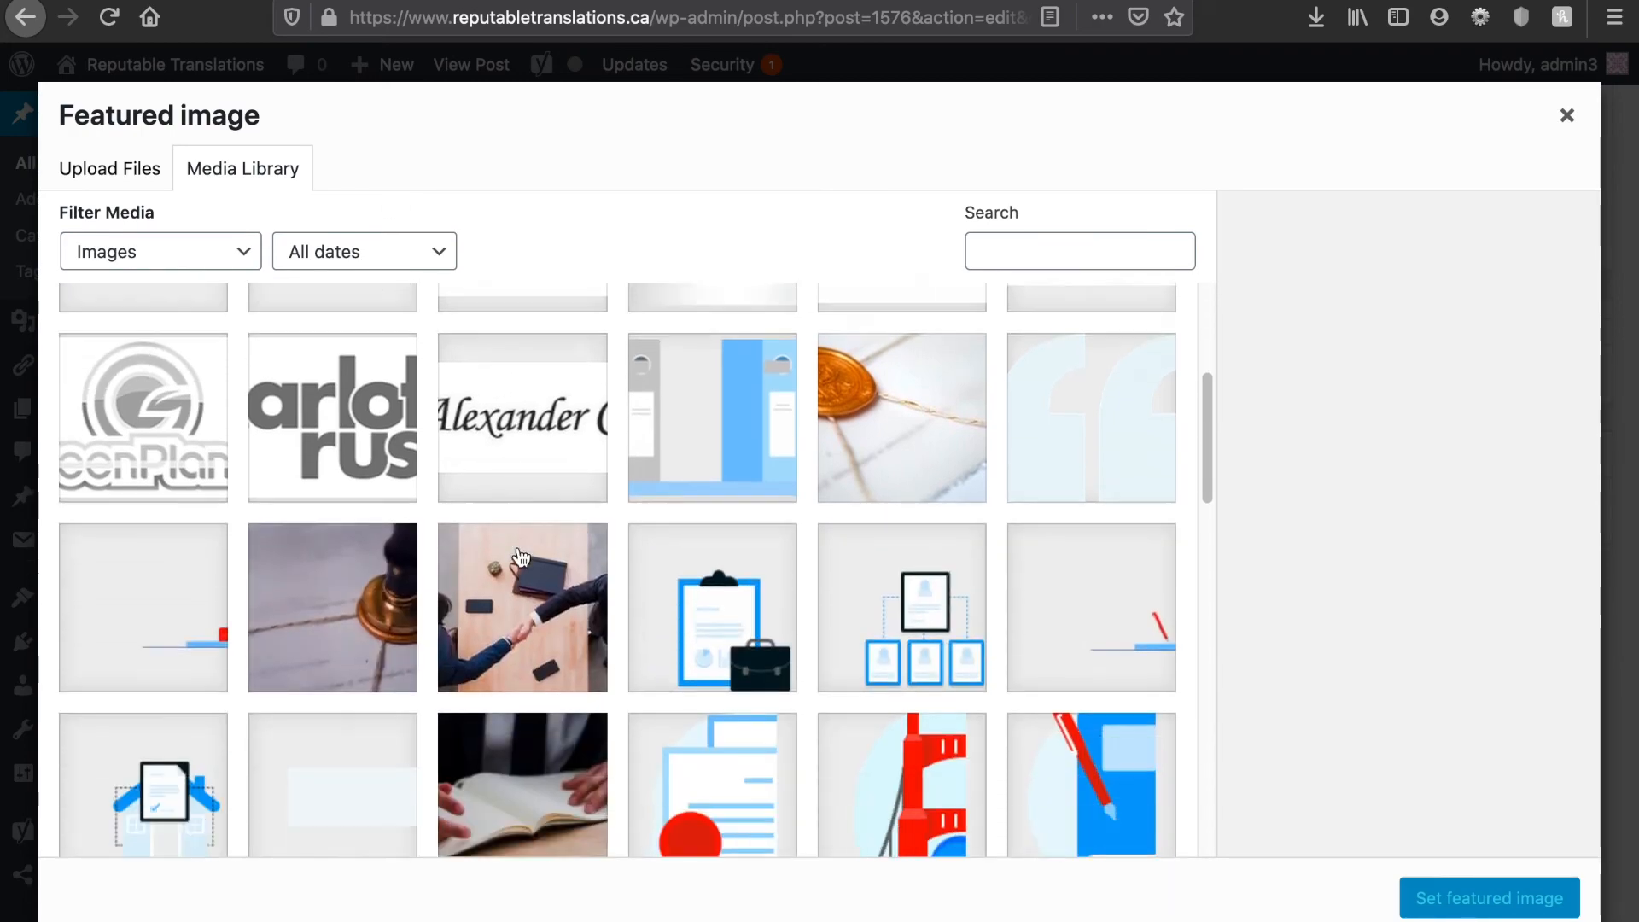
{"action": "scroll", "coordinate": [520, 556], "scroll_direction": "up", "scroll_amount": 20}
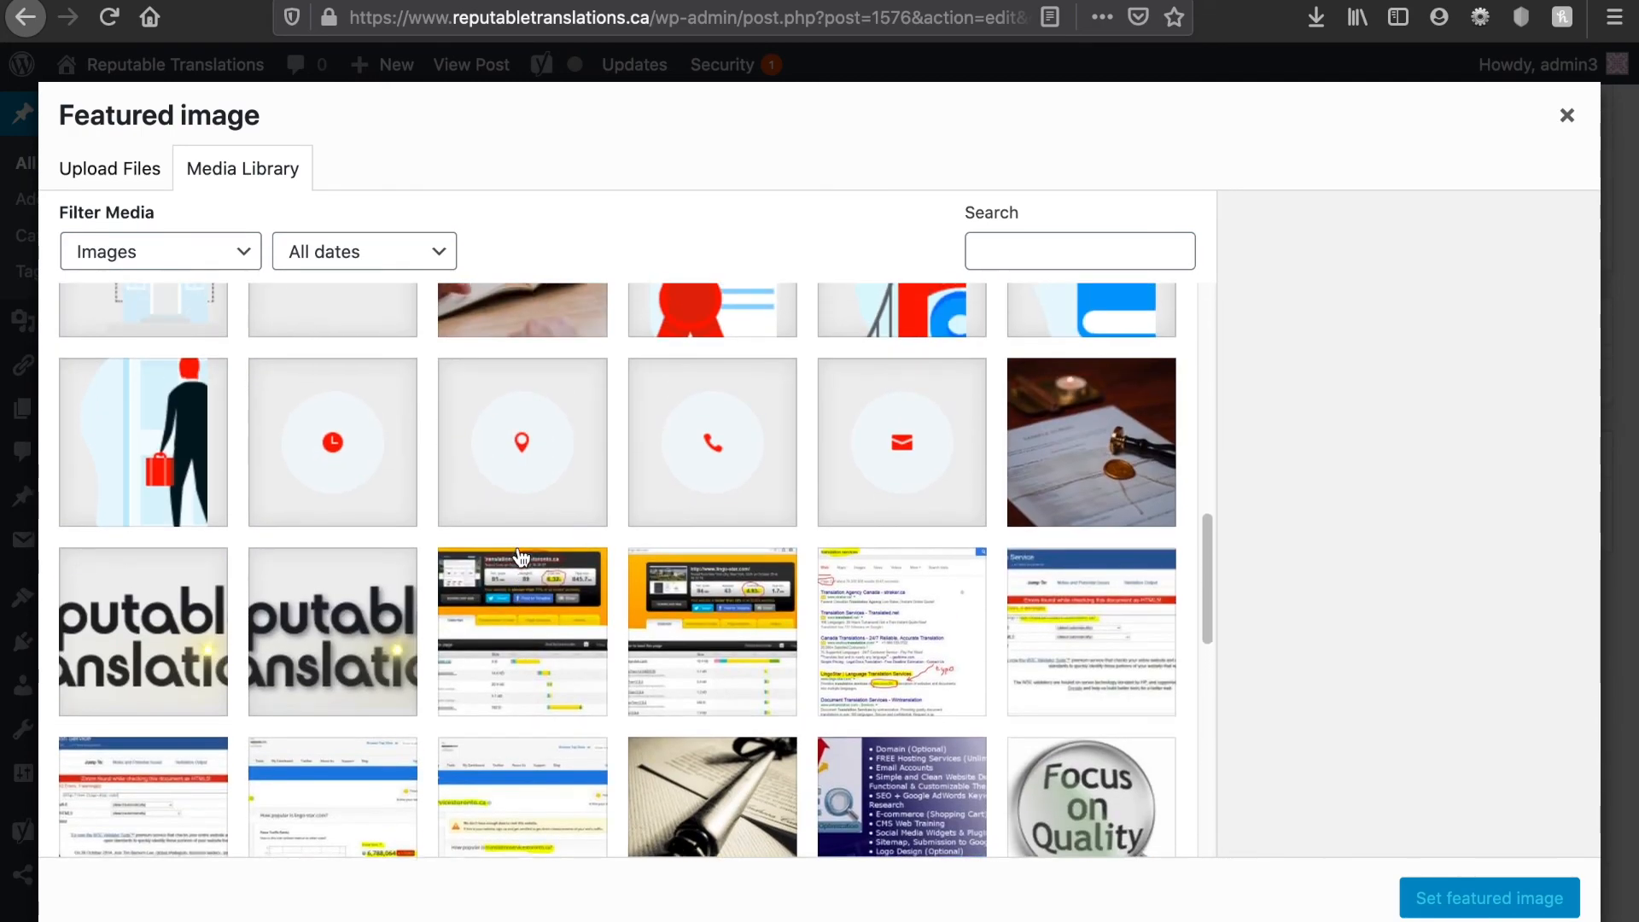
{"action": "left_click", "coordinate": [100, 188]}
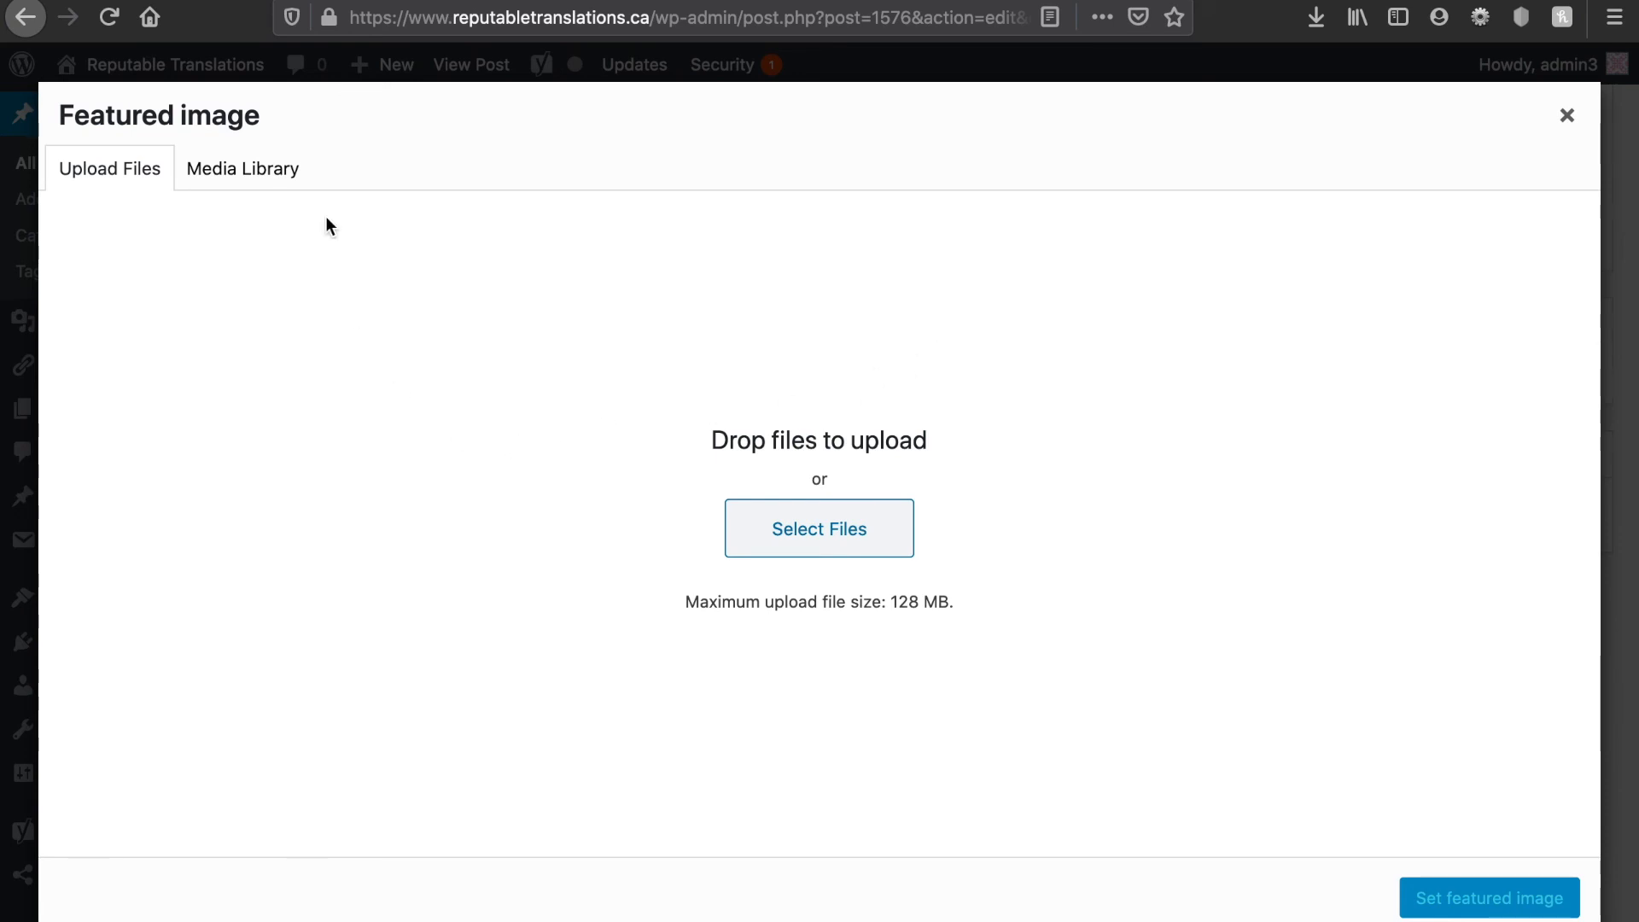
{"action": "left_click", "coordinate": [242, 175]}
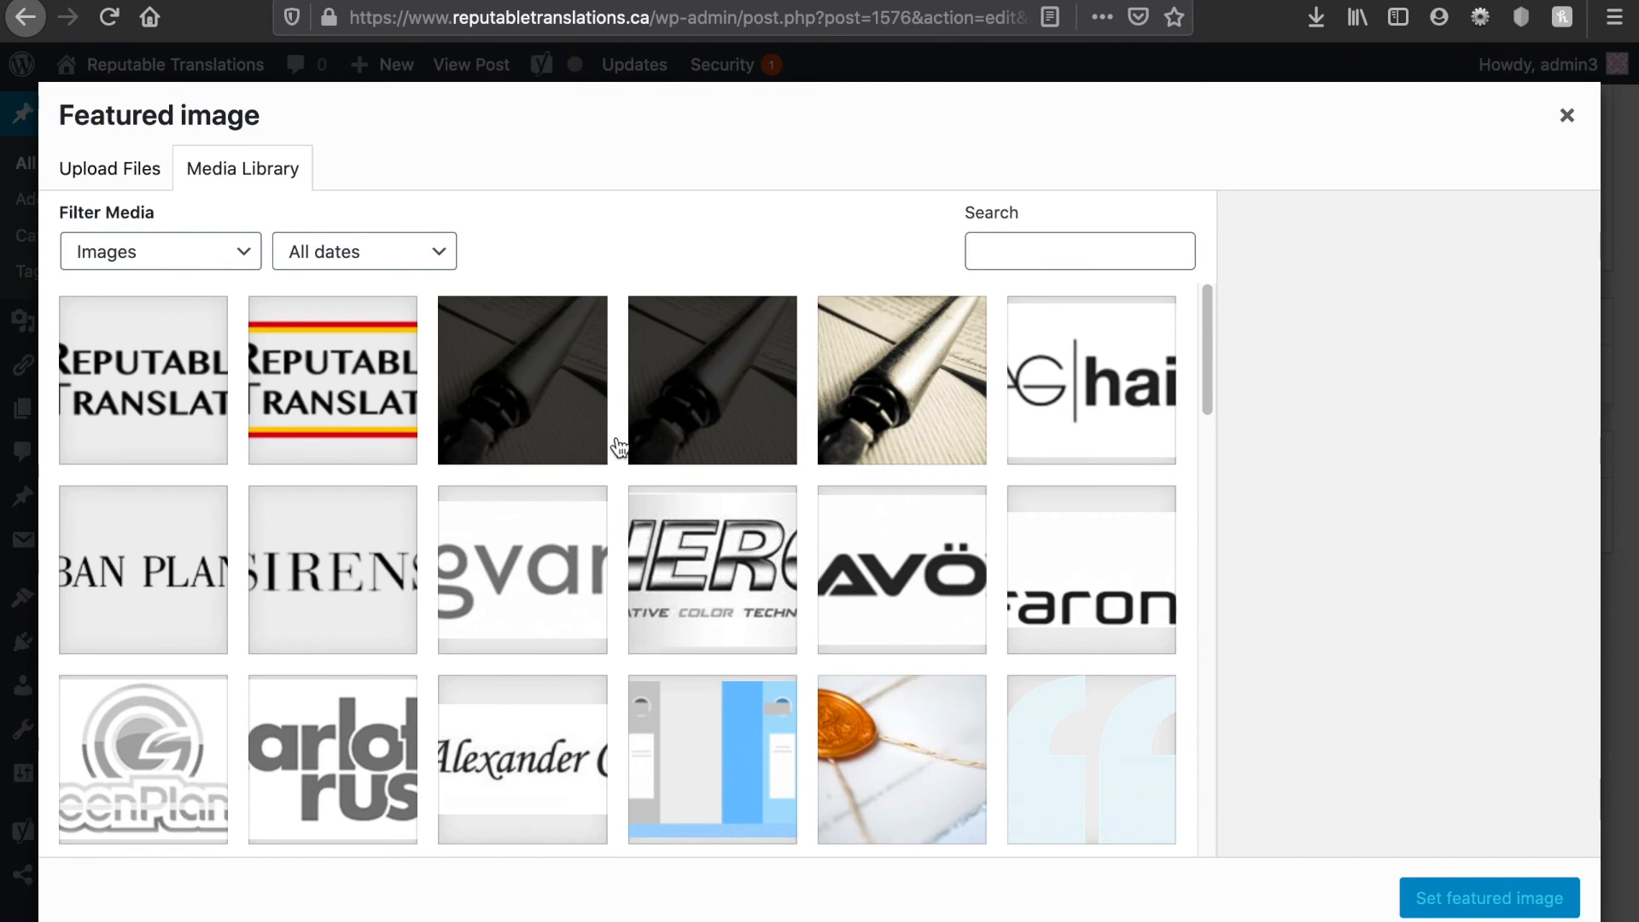
{"action": "left_click", "coordinate": [536, 433]}
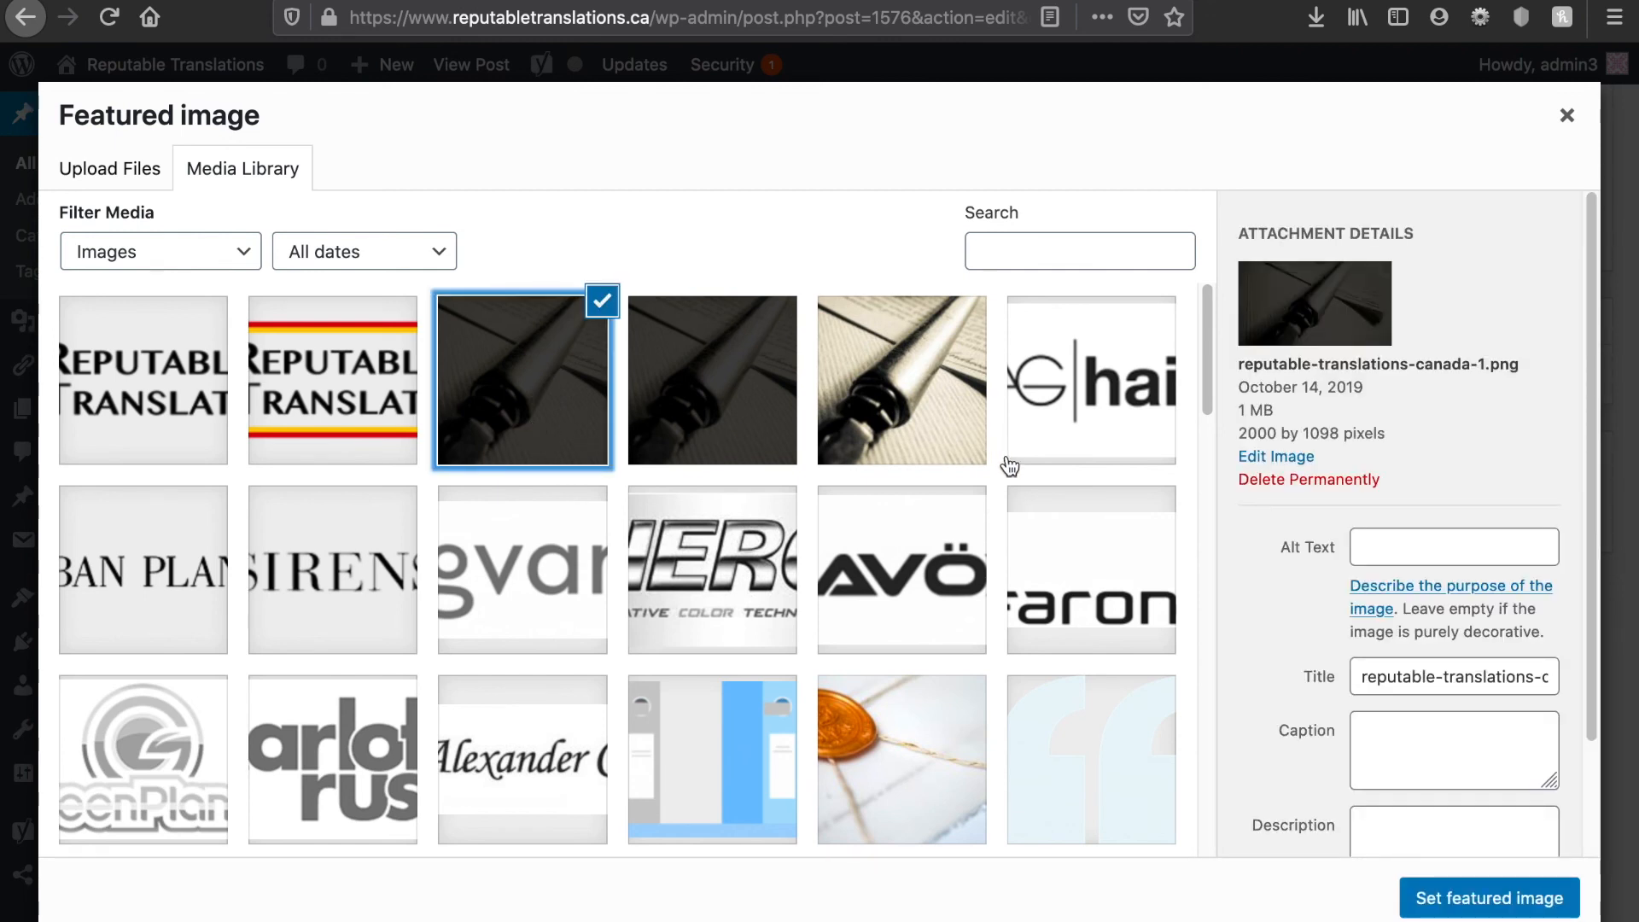
{"action": "left_click", "coordinate": [926, 420]}
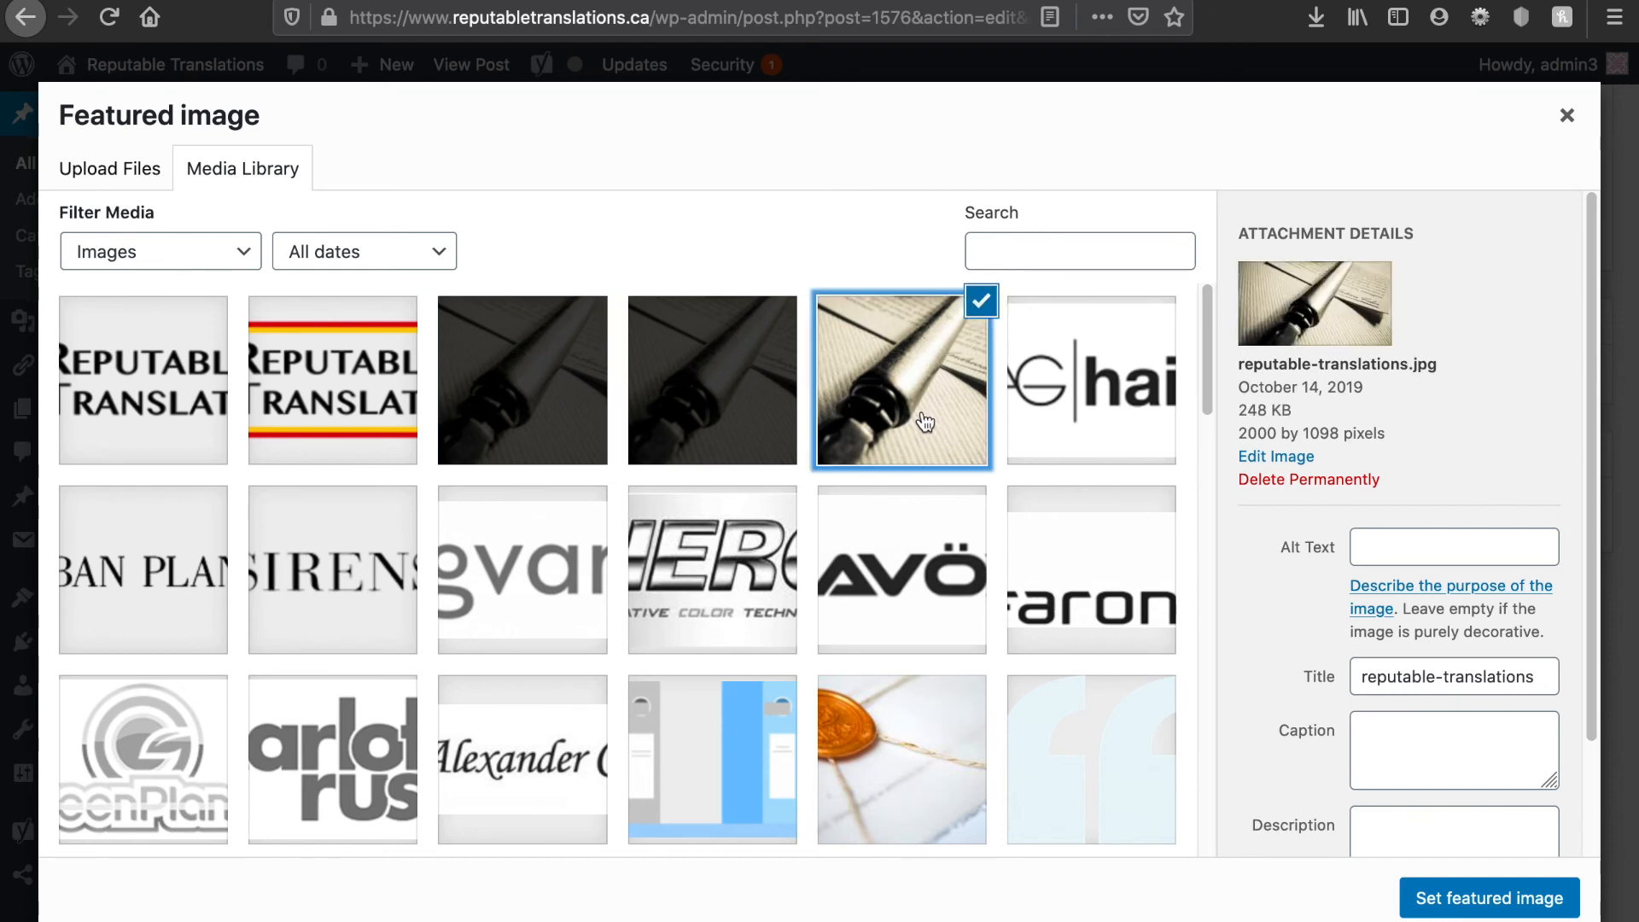
{"action": "left_click", "coordinate": [1131, 416]}
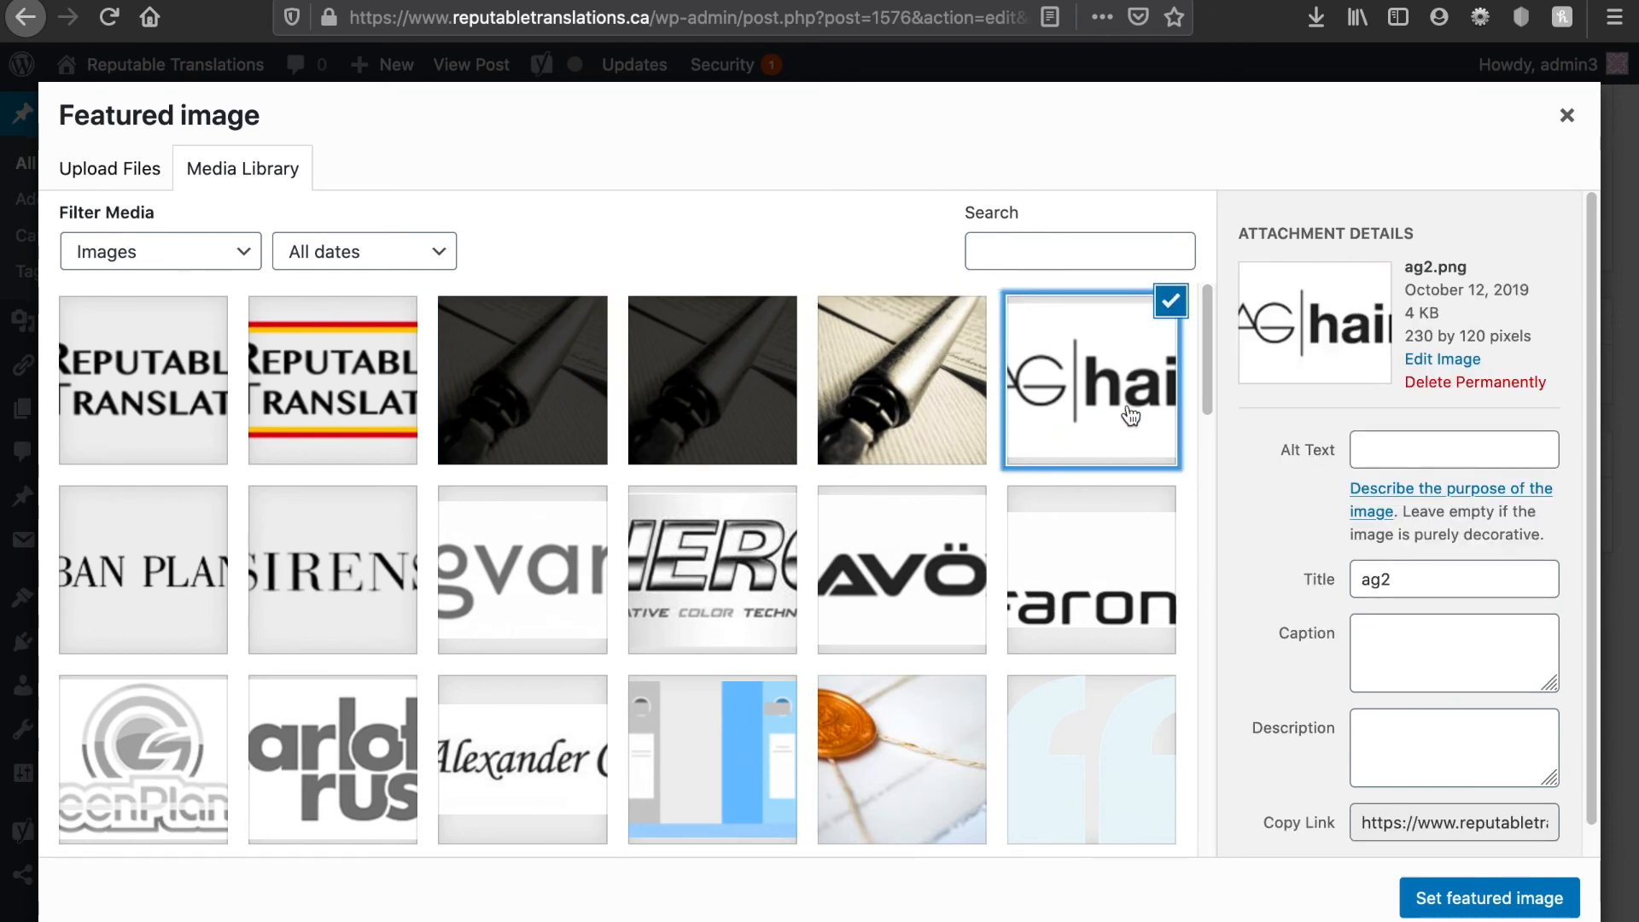
{"action": "left_click", "coordinate": [926, 420]}
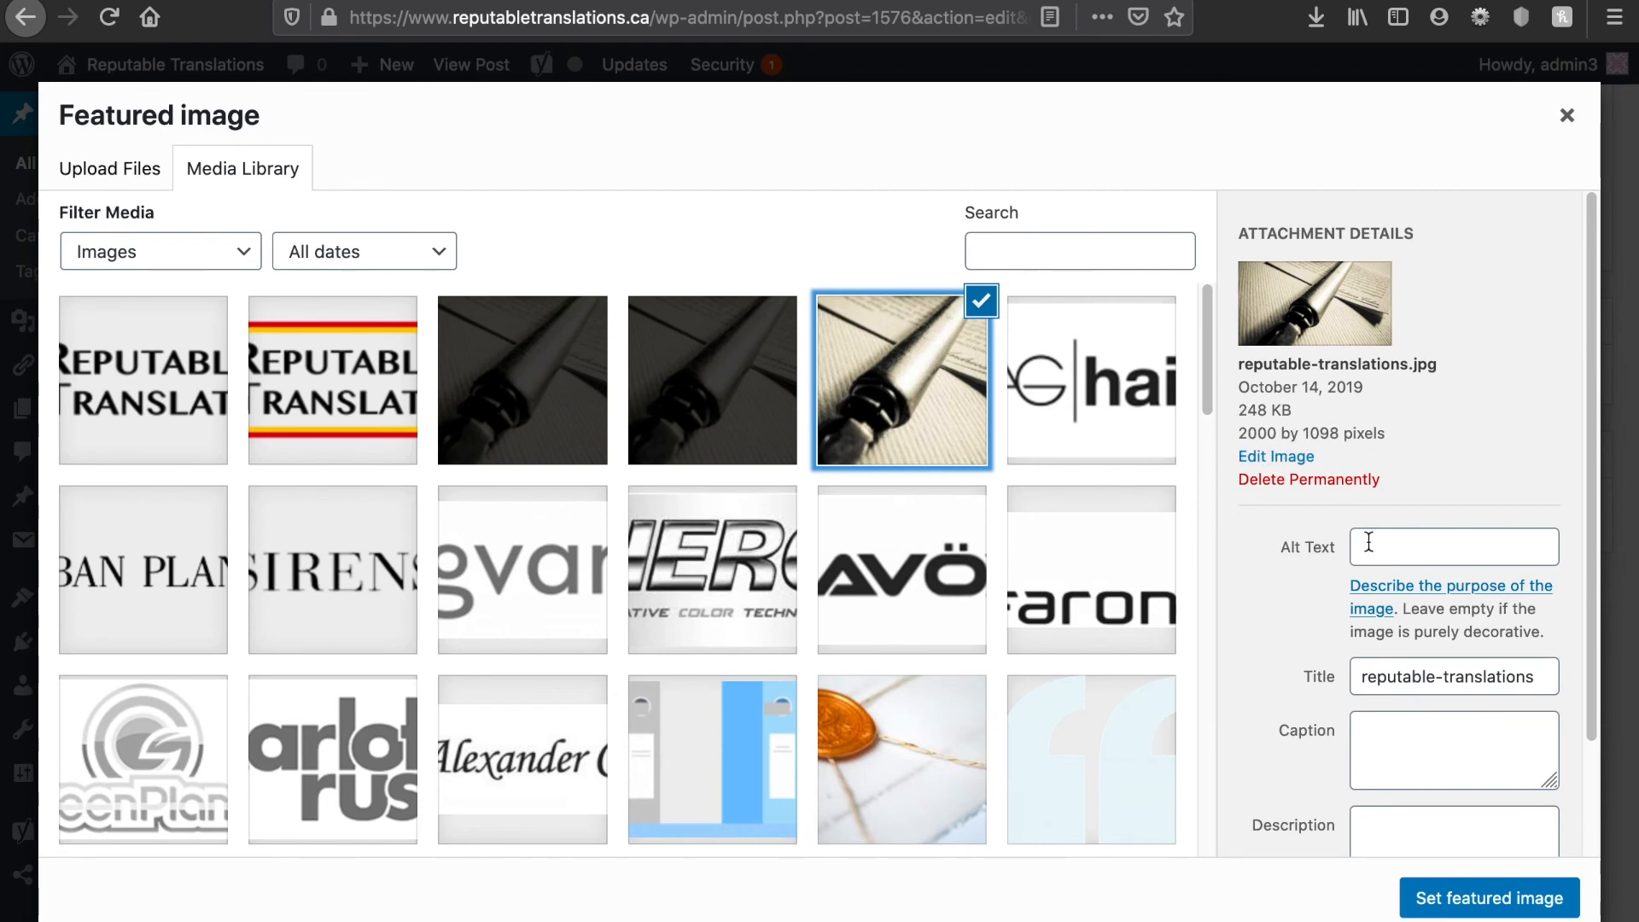
{"action": "scroll", "coordinate": [1309, 620], "scroll_direction": "down", "scroll_amount": 3}
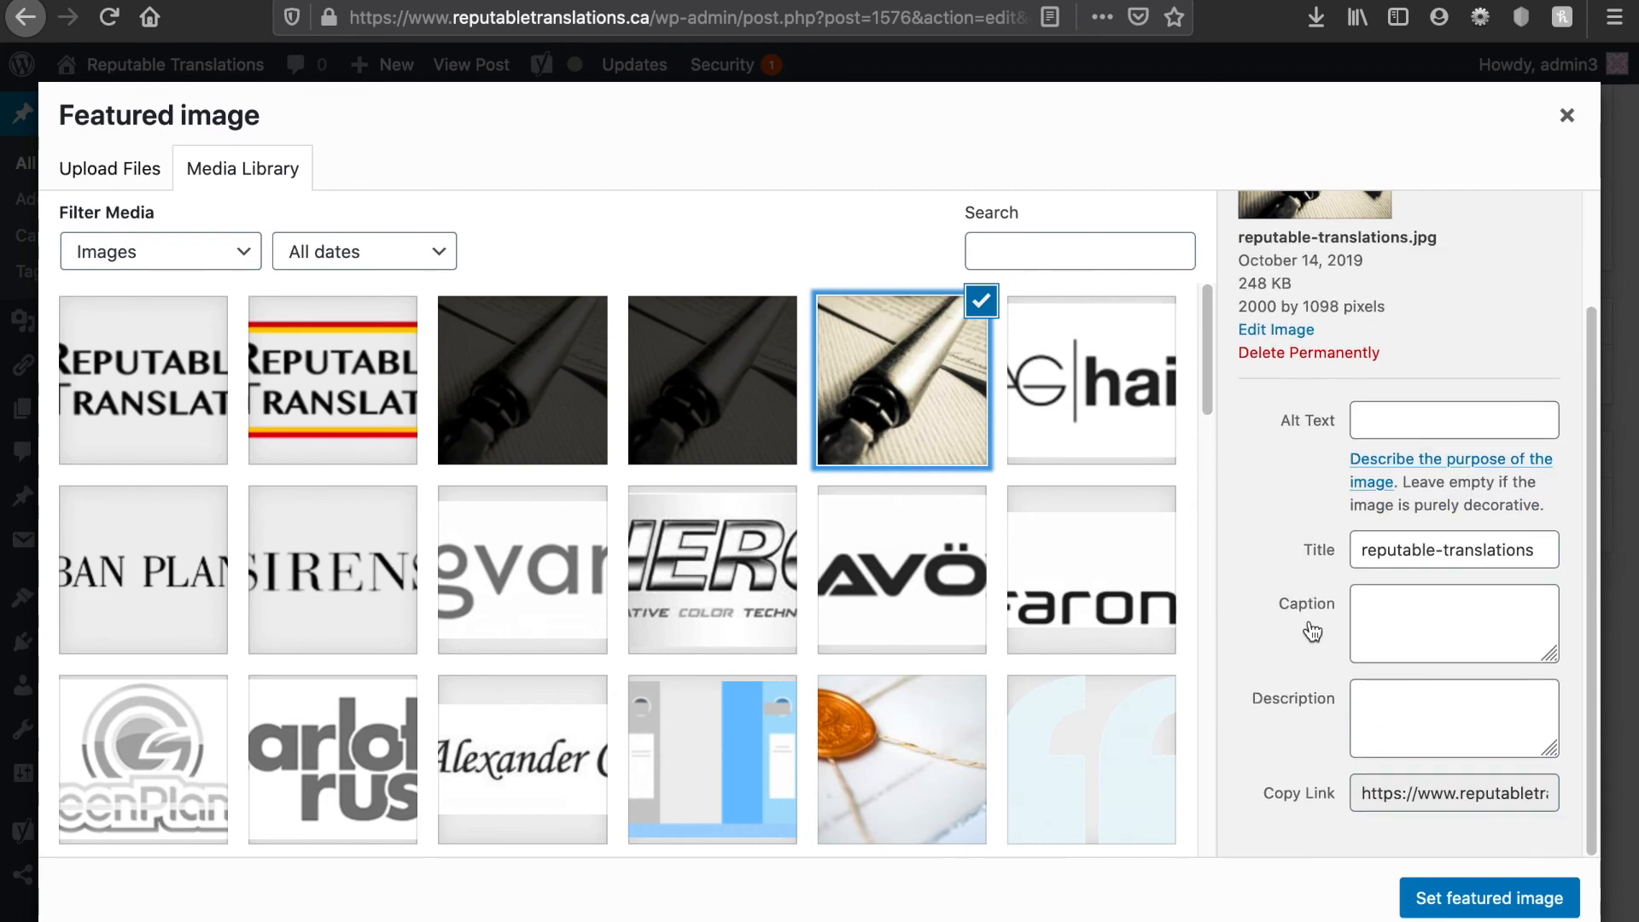
{"action": "left_click", "coordinate": [1489, 898]}
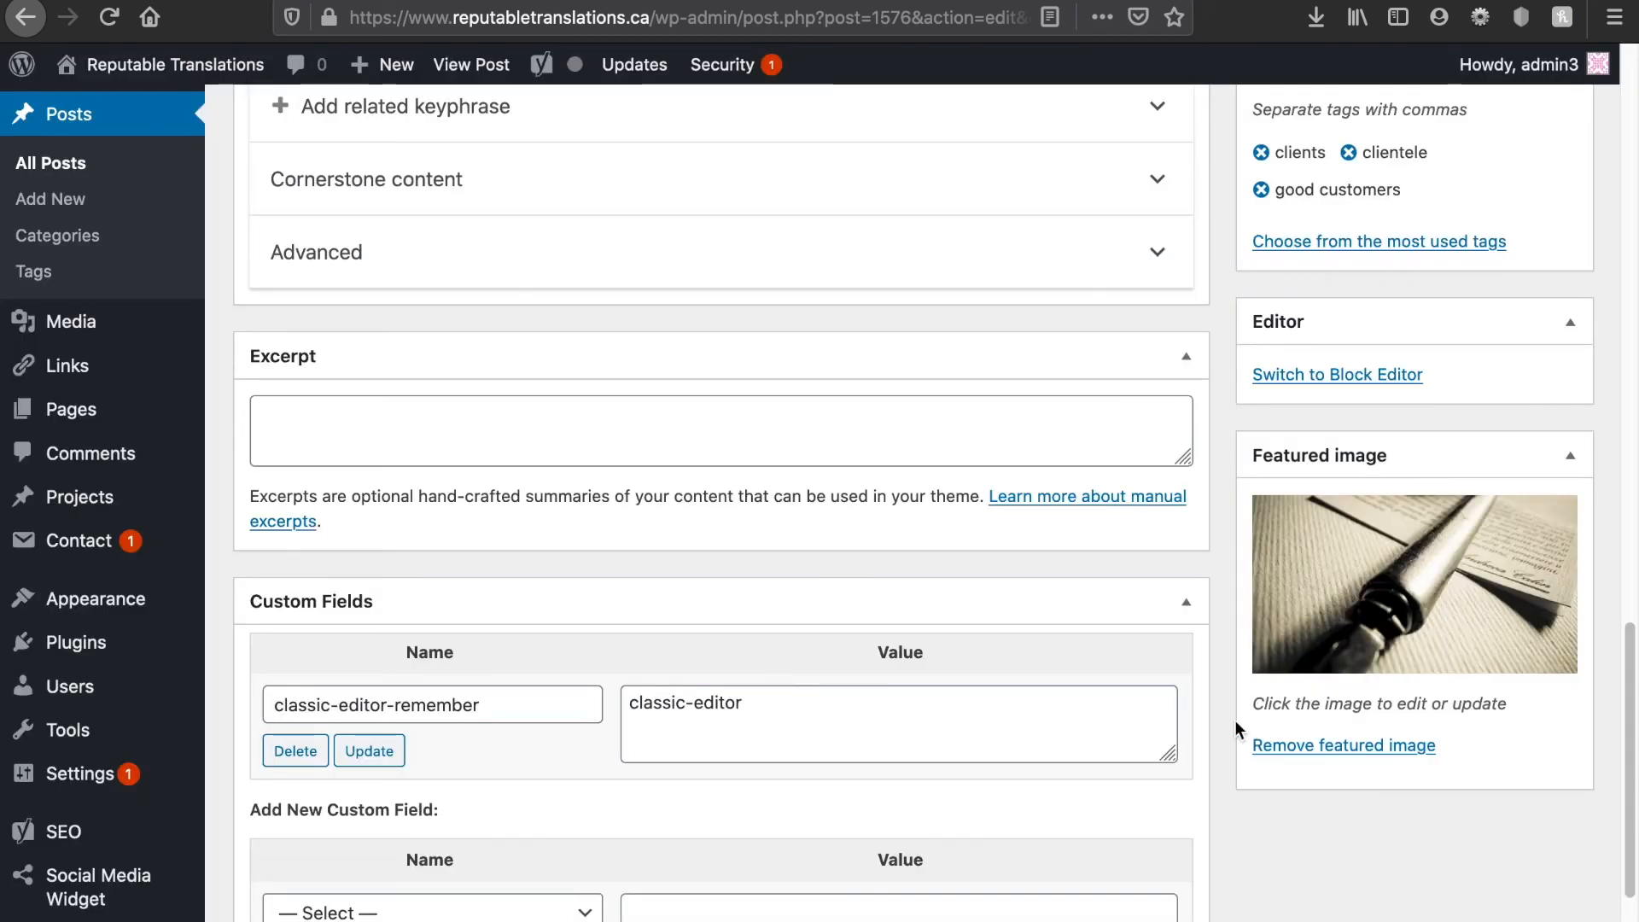
Step: Update the published post to save its new category, tags and featured image
{"action": "scroll", "coordinate": [1222, 661], "scroll_direction": "up", "scroll_amount": 6}
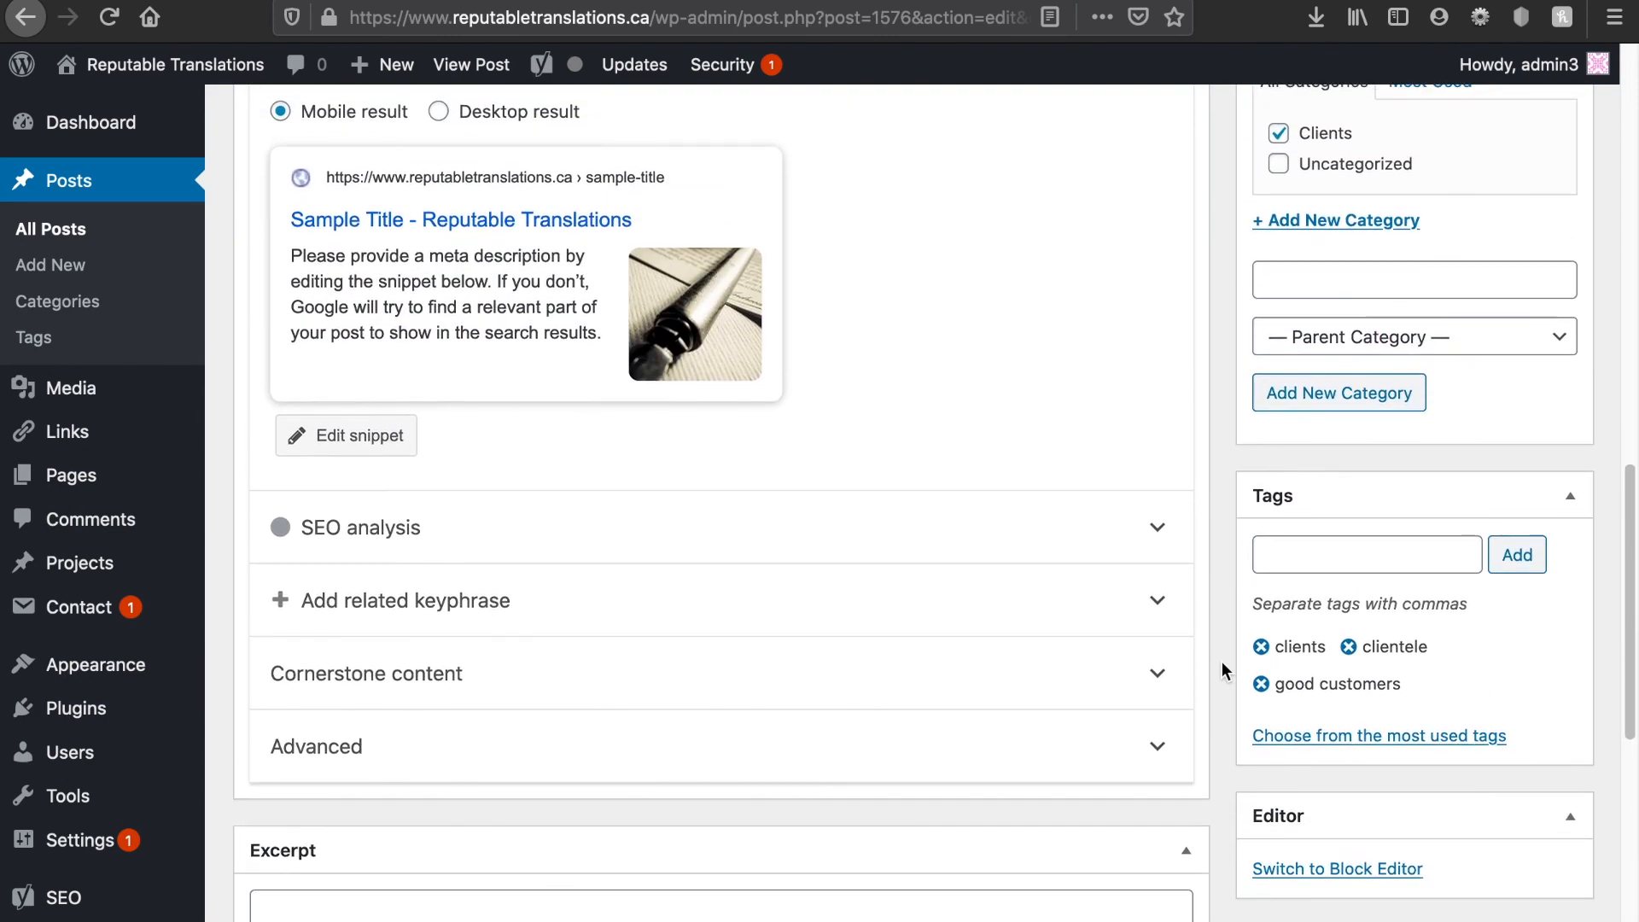
{"action": "left_click", "coordinate": [598, 1]}
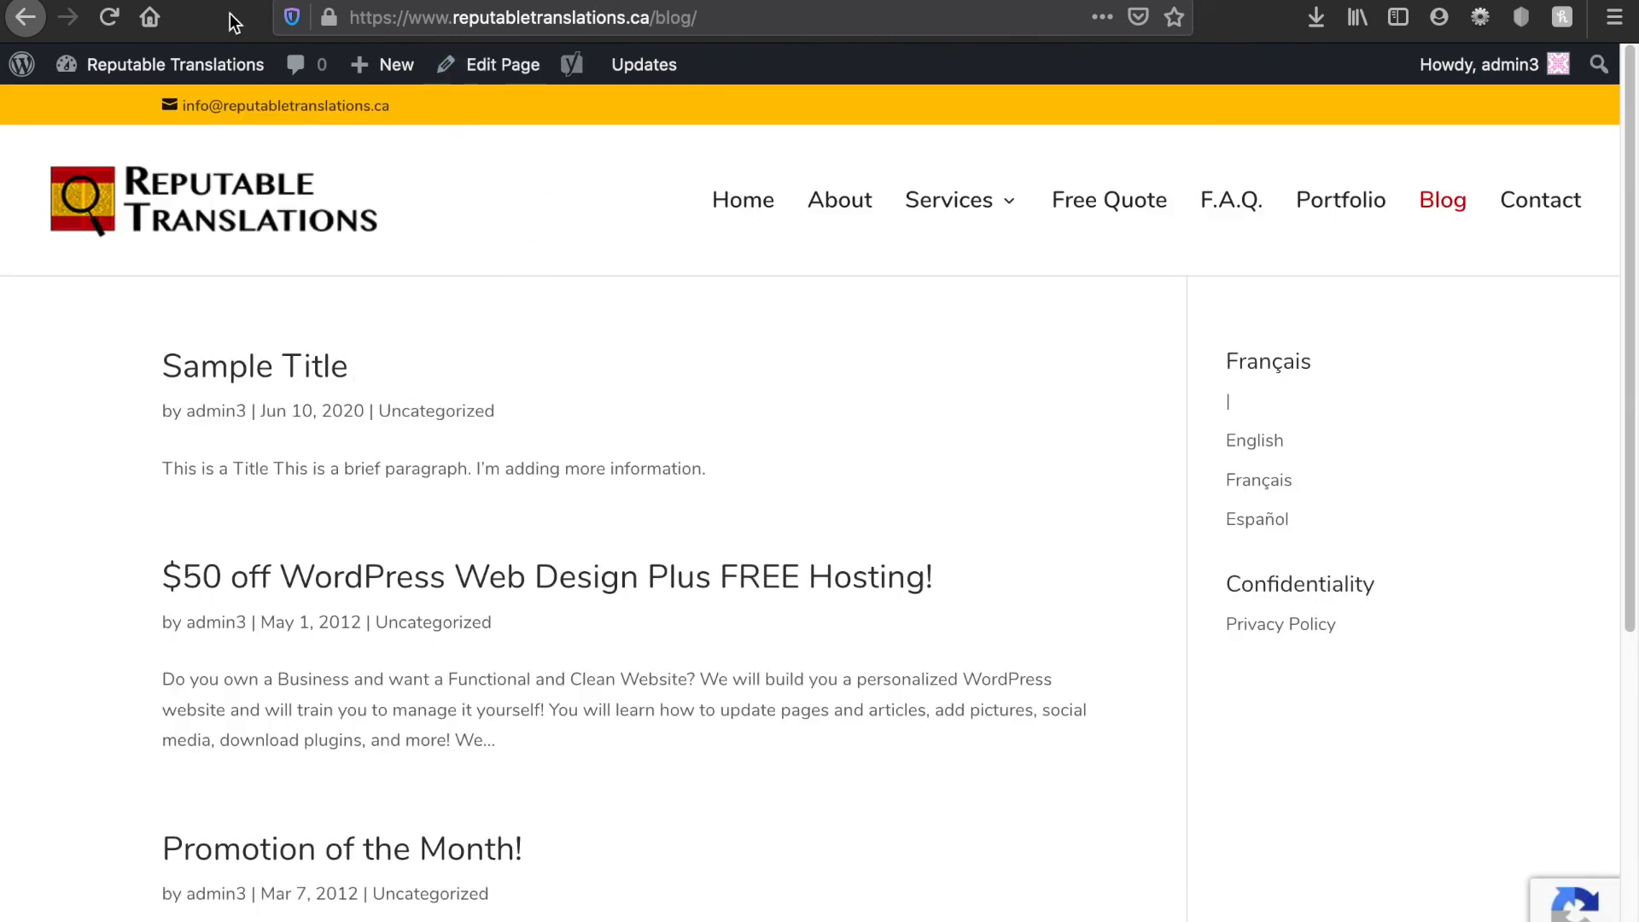
{"action": "left_click", "coordinate": [205, 1]}
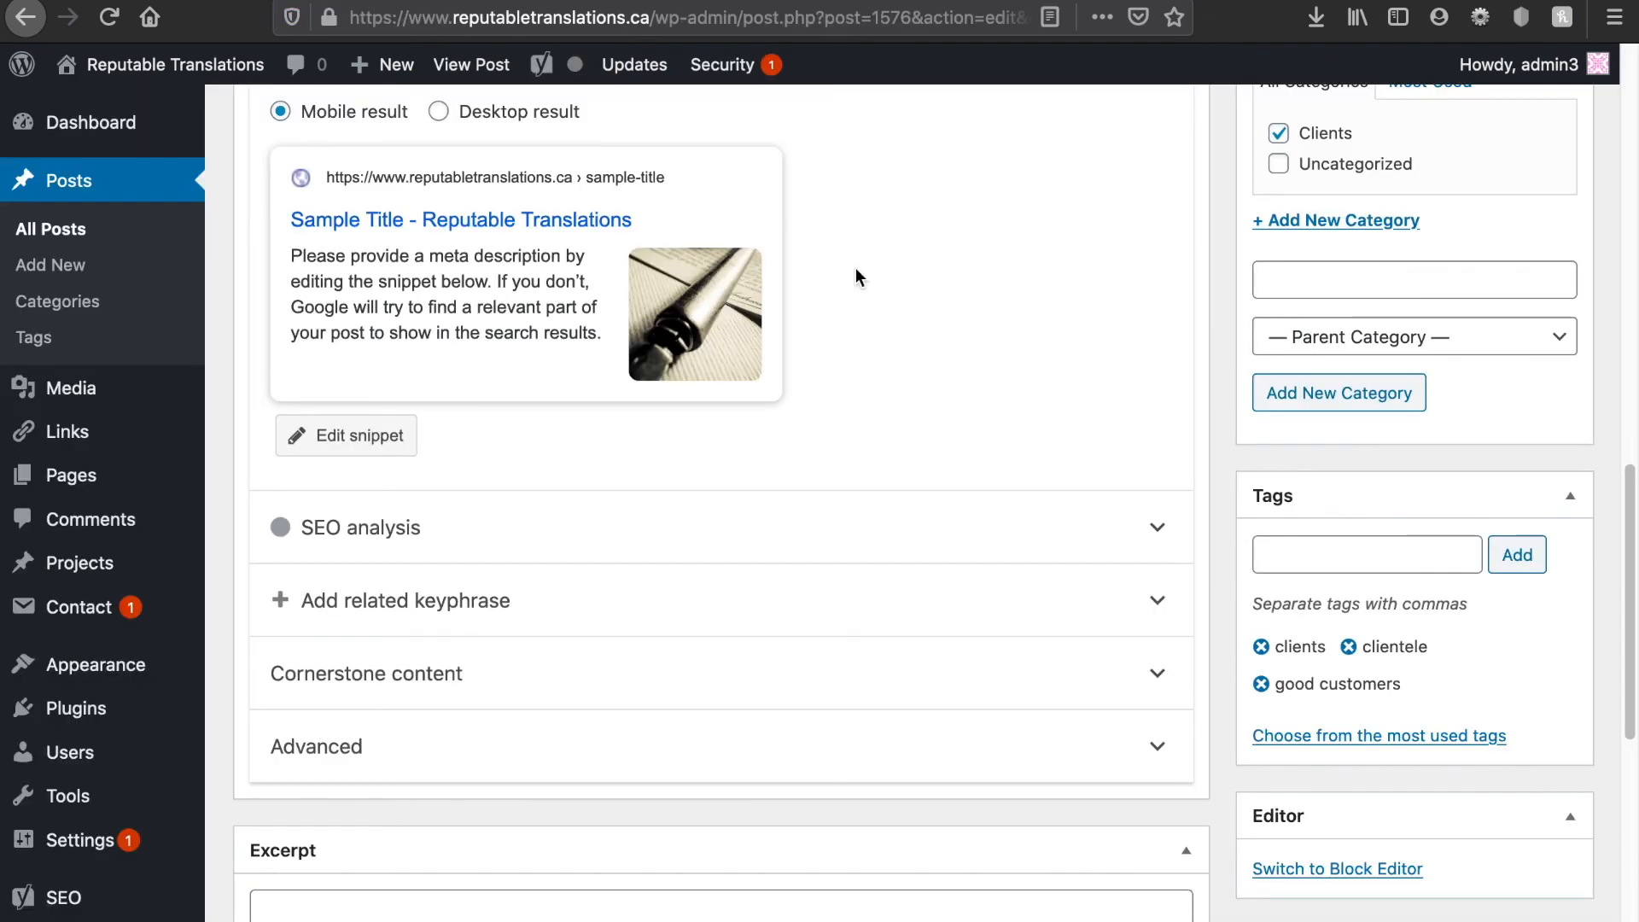
{"action": "scroll", "coordinate": [1212, 521], "scroll_direction": "up", "scroll_amount": 9}
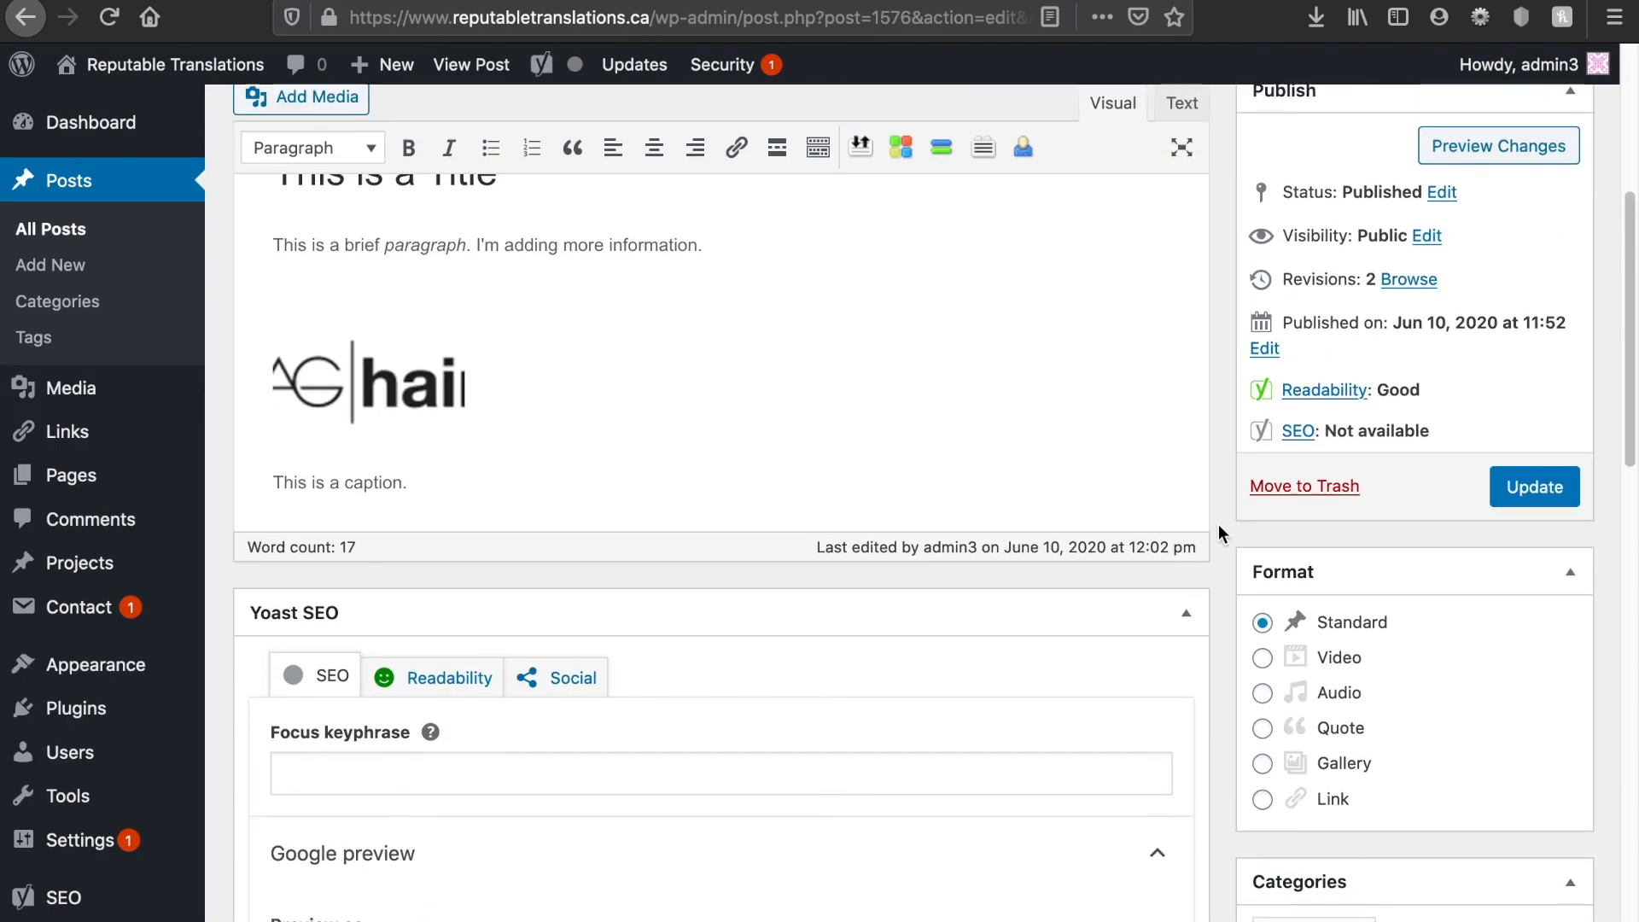
{"action": "left_click", "coordinate": [1553, 549]}
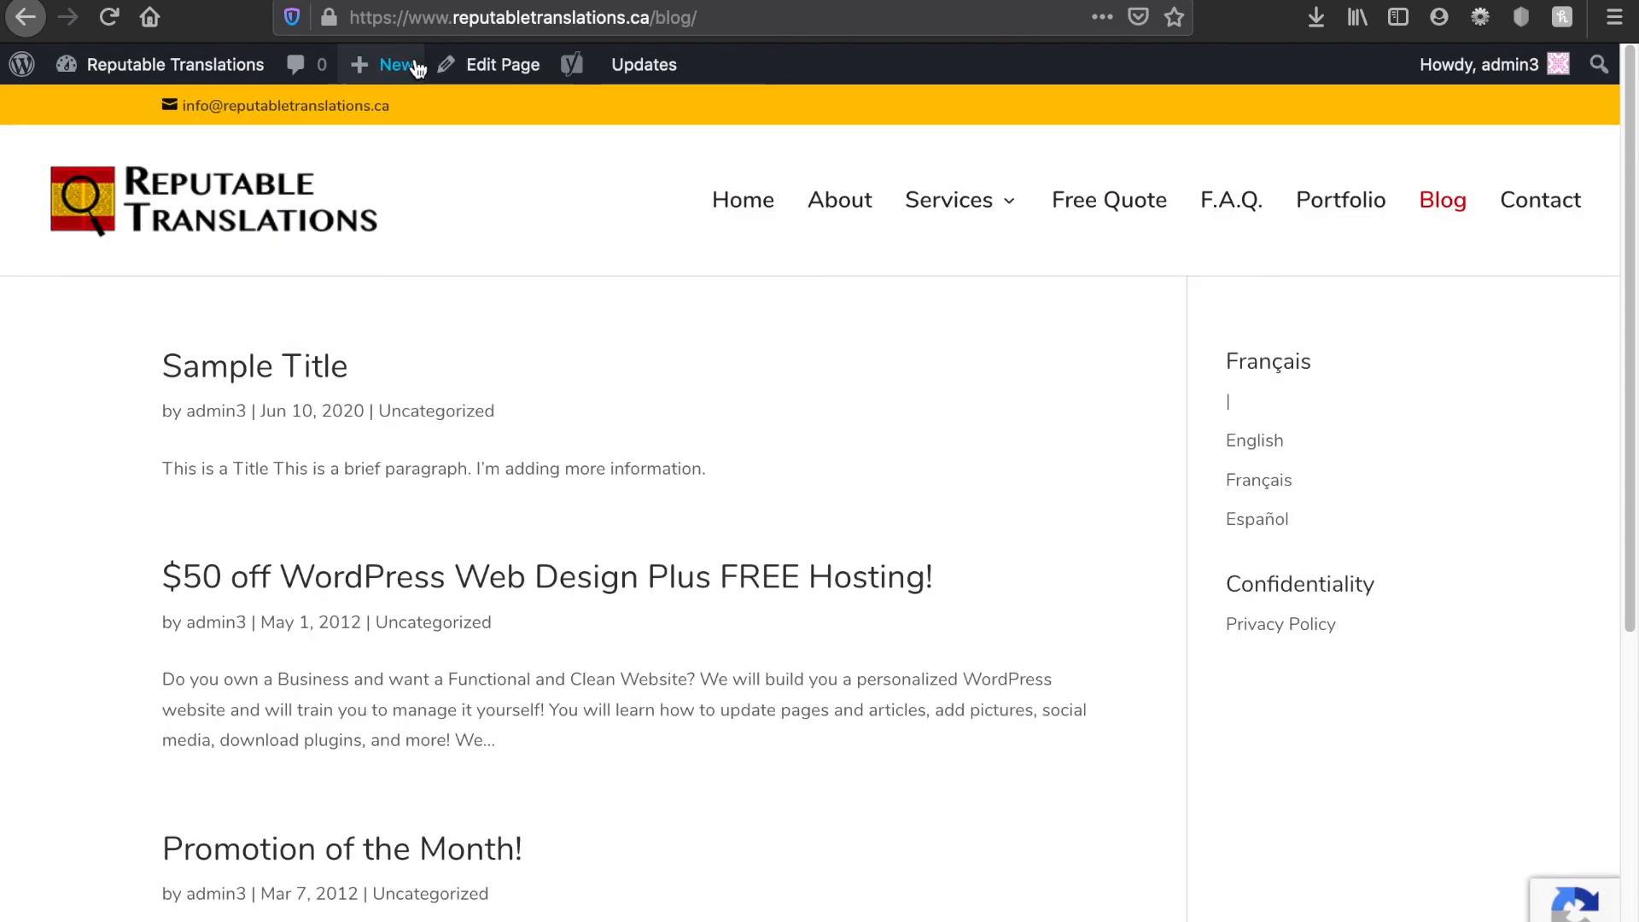
Step: Reload the site's Blog page and check the featured image and category shown for the "Sample Title" post
{"action": "mouse_move", "coordinate": [354, 85]}
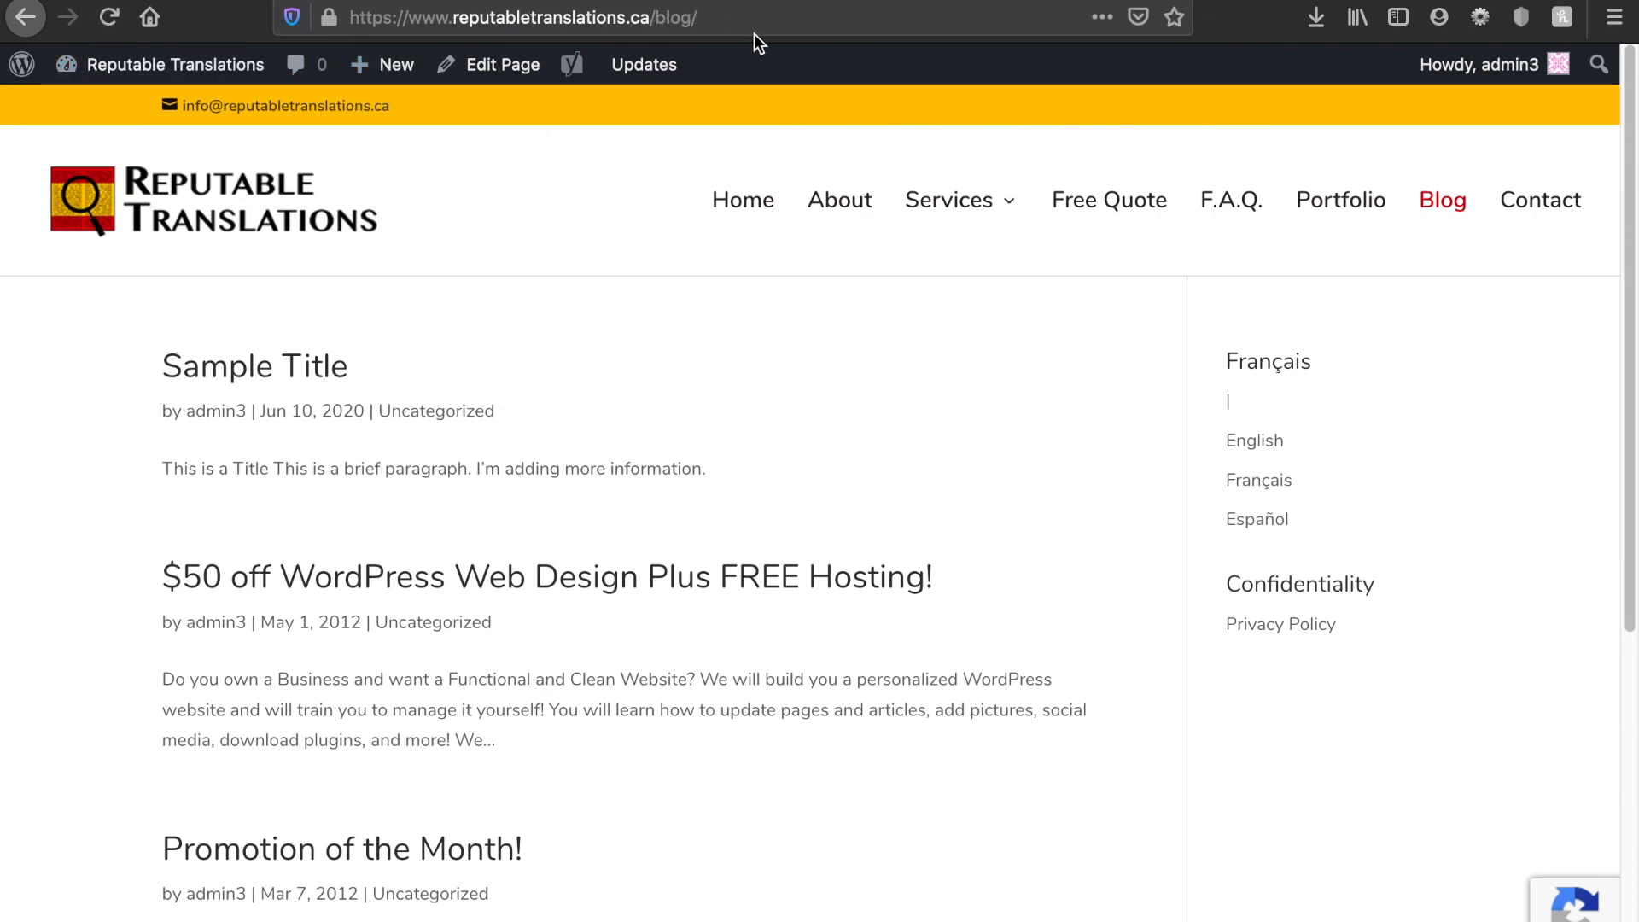
{"action": "left_click", "coordinate": [1441, 202]}
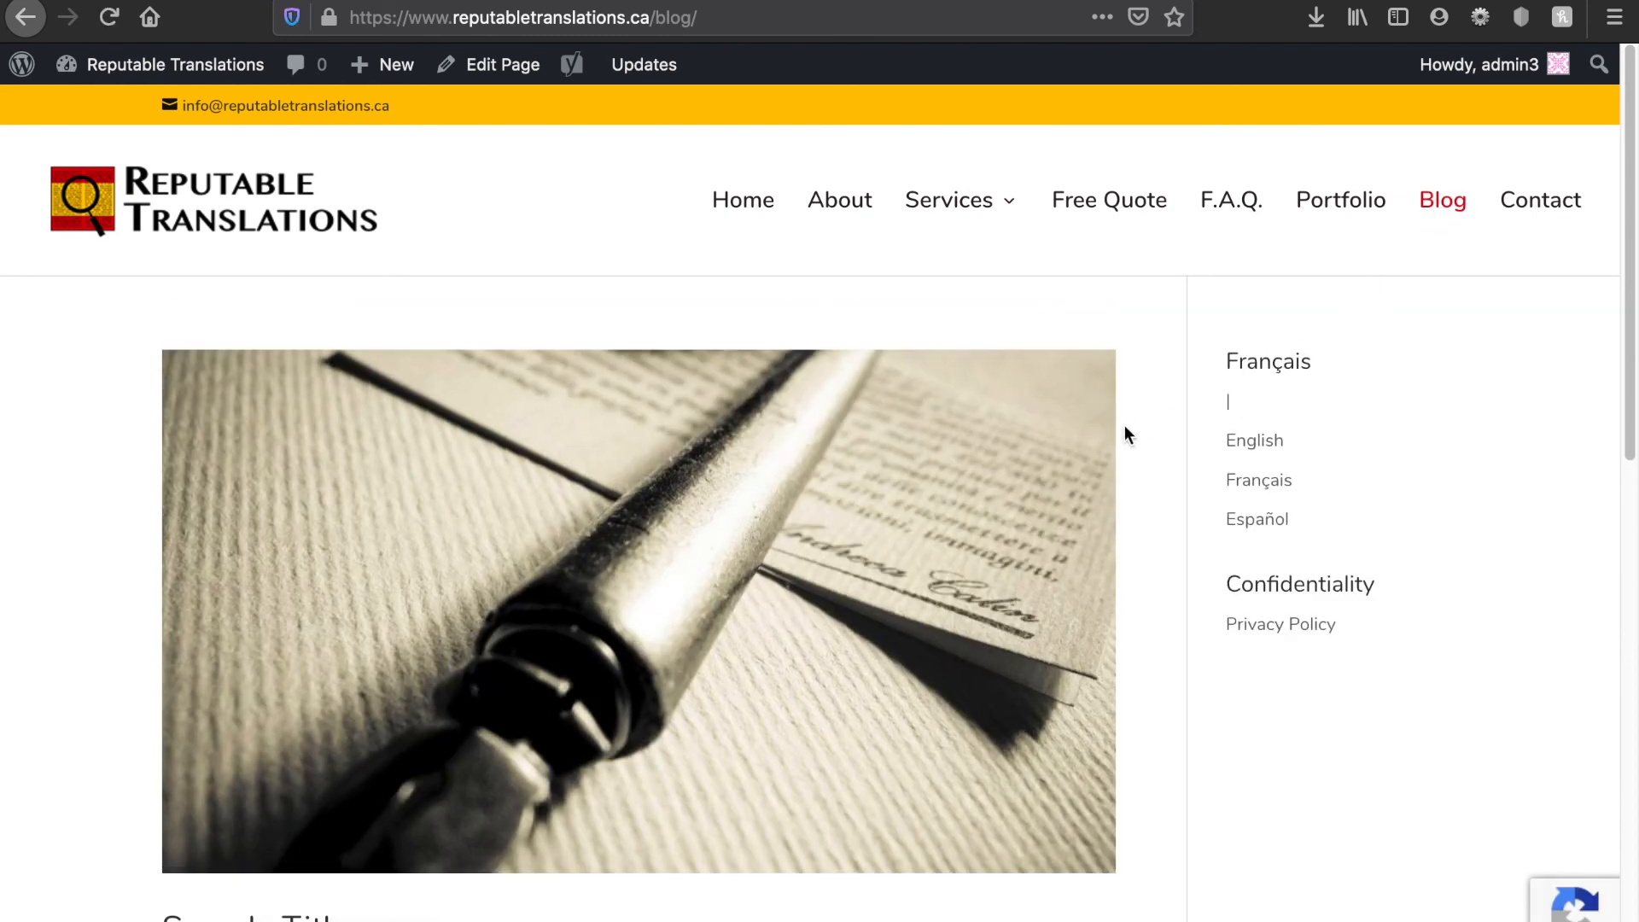
{"action": "scroll", "coordinate": [840, 555], "scroll_direction": "down", "scroll_amount": 10}
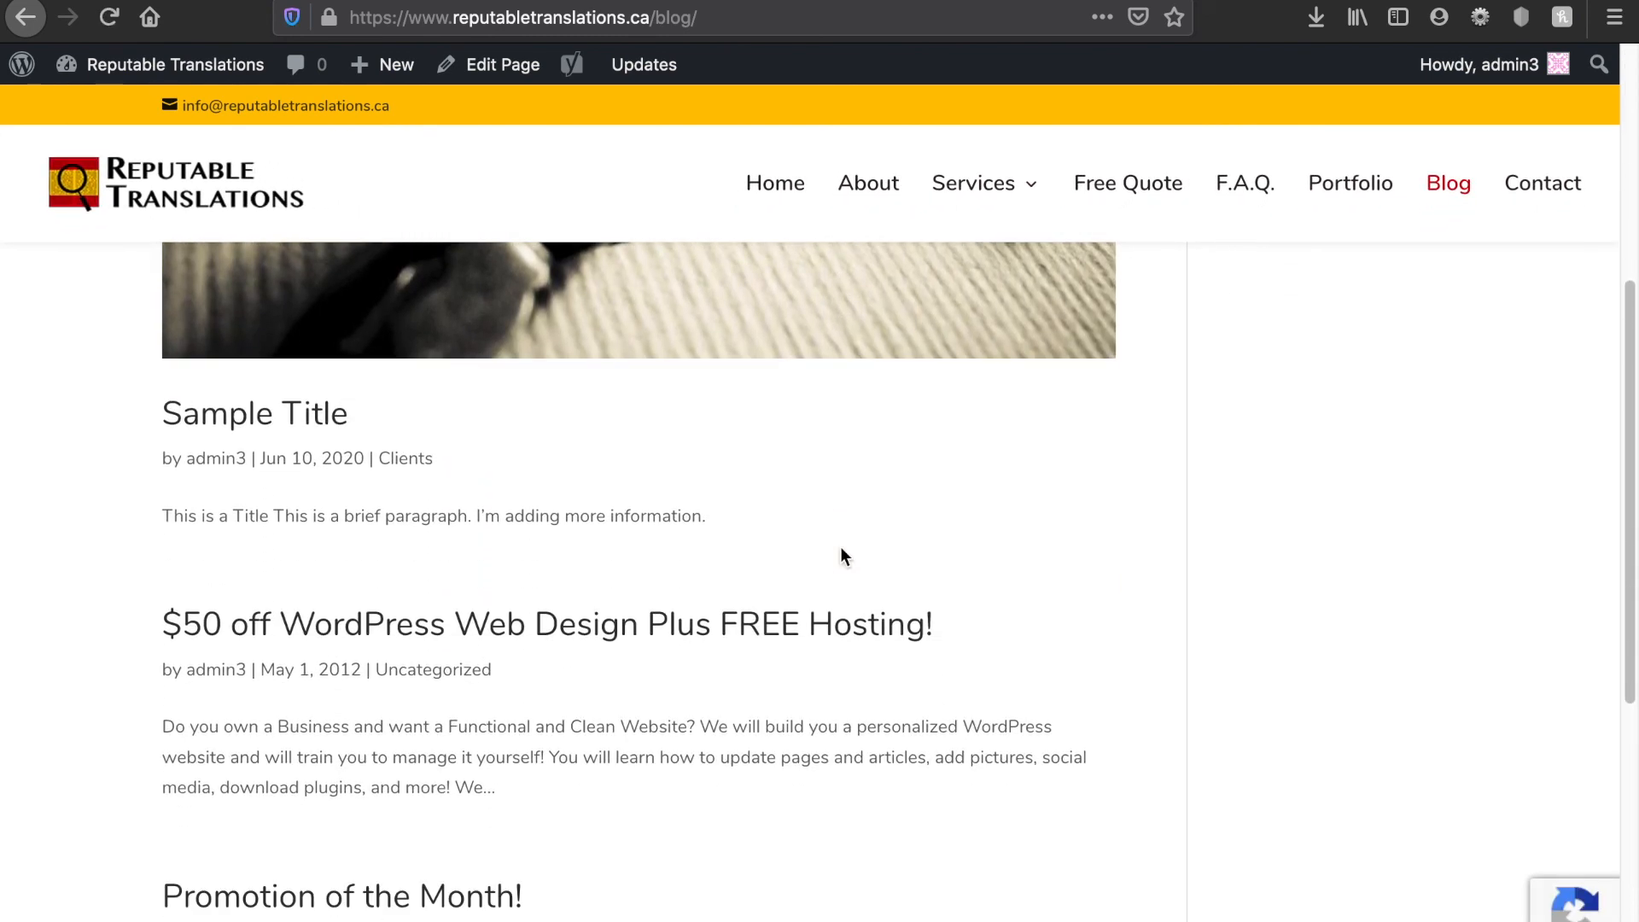
{"action": "scroll", "coordinate": [840, 556], "scroll_direction": "down", "scroll_amount": 2}
{"action": "scroll", "coordinate": [768, 632], "scroll_direction": "up", "scroll_amount": 10}
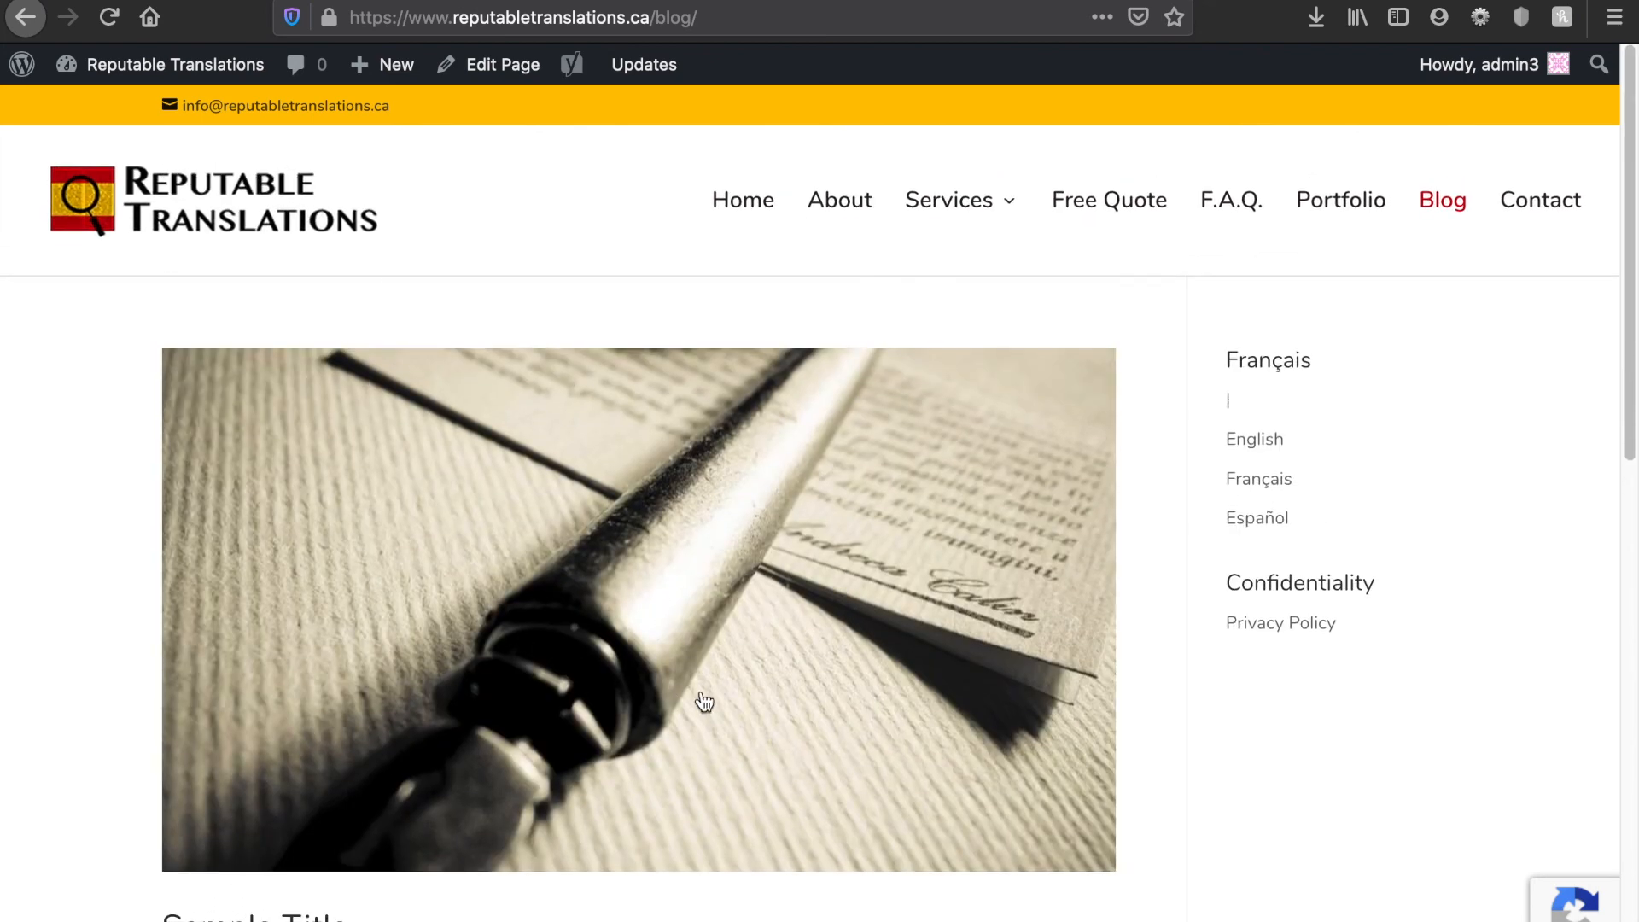
{"action": "scroll", "coordinate": [702, 700], "scroll_direction": "down", "scroll_amount": 3}
{"action": "scroll", "coordinate": [751, 555], "scroll_direction": "down", "scroll_amount": 2}
{"action": "scroll", "coordinate": [650, 487], "scroll_direction": "down", "scroll_amount": 2}
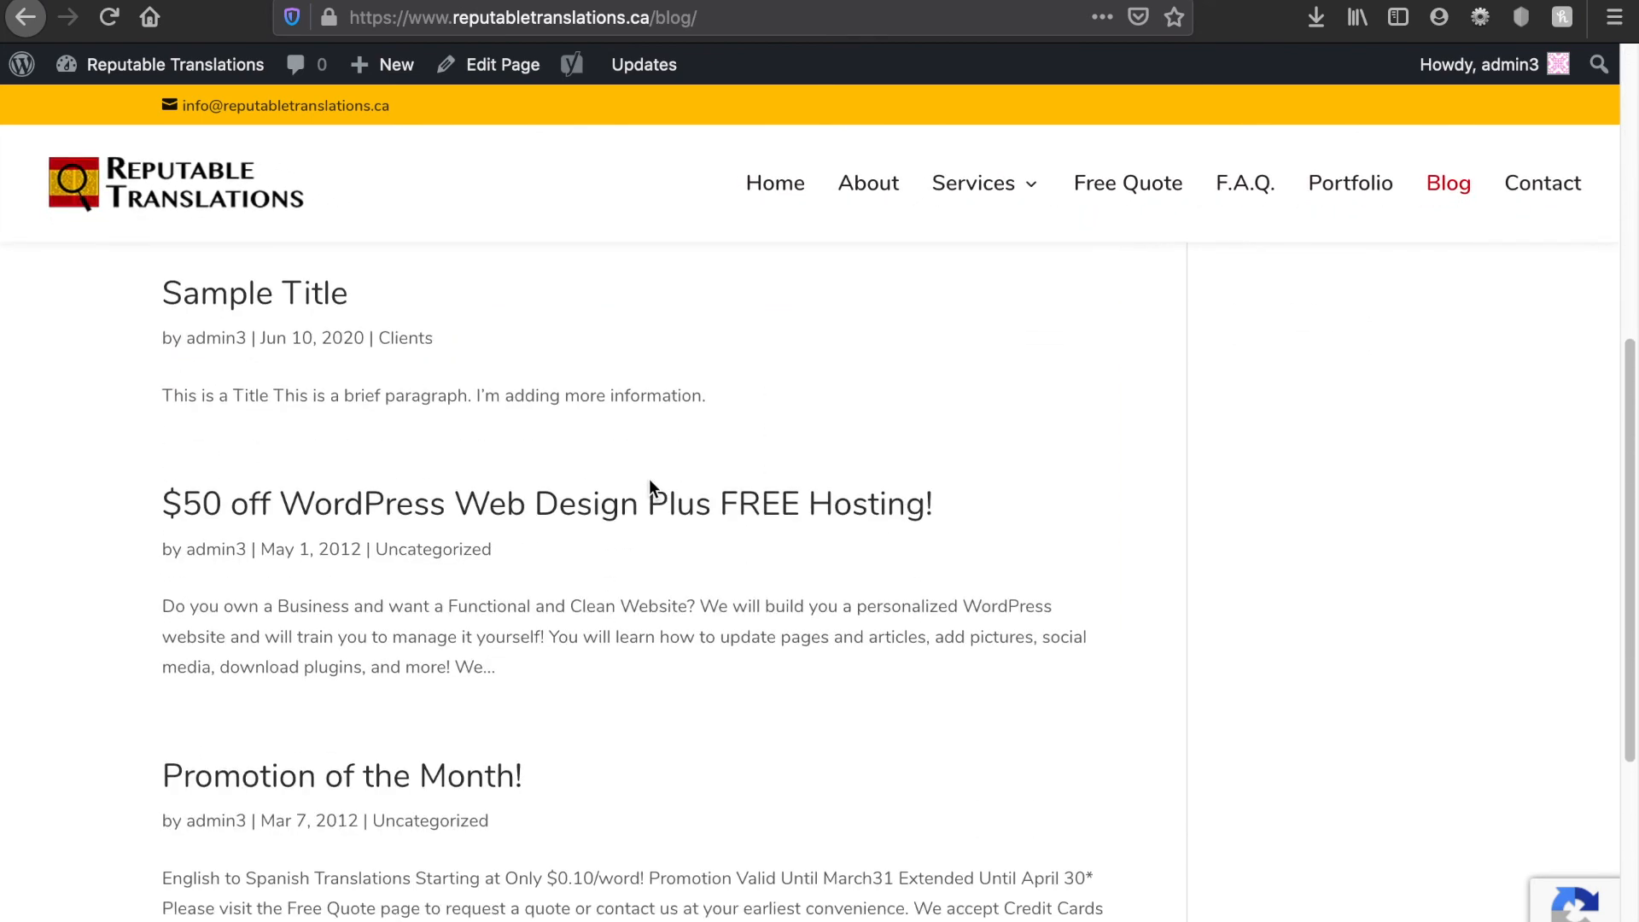
Step: Return to the "Sample Title" post editor and review its categories, tags, featured image, revisions, excerpt, trackbacks and custom fields sections
{"action": "scroll", "coordinate": [649, 487], "scroll_direction": "up", "scroll_amount": 8}
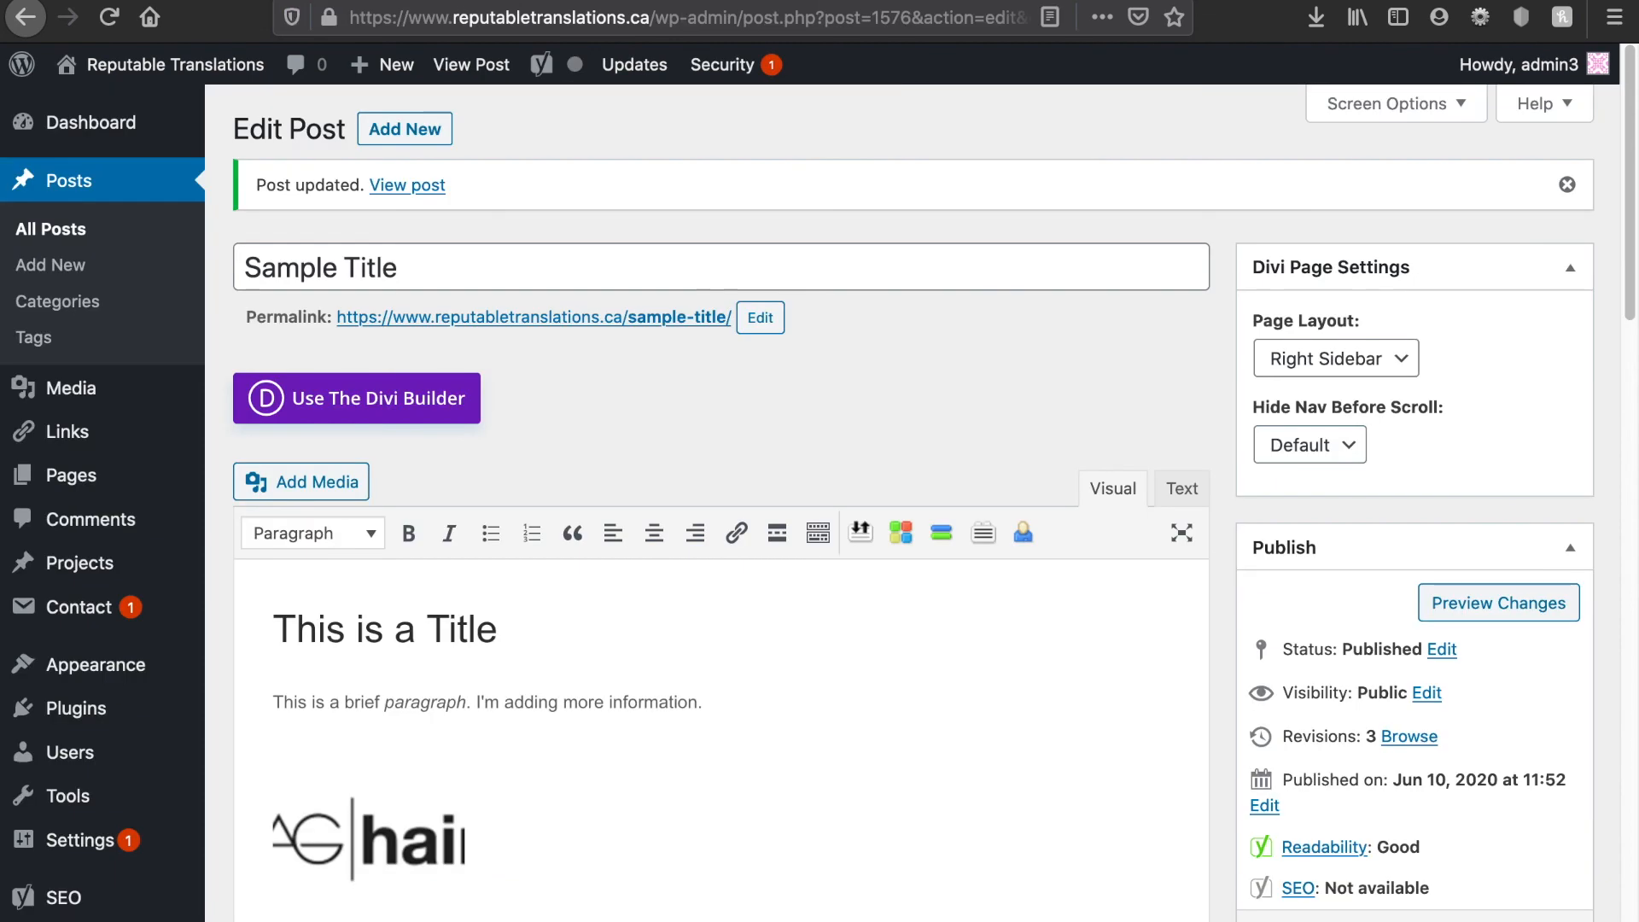
{"action": "scroll", "coordinate": [1228, 409], "scroll_direction": "down", "scroll_amount": 10}
{"action": "scroll", "coordinate": [1228, 408], "scroll_direction": "up", "scroll_amount": 2}
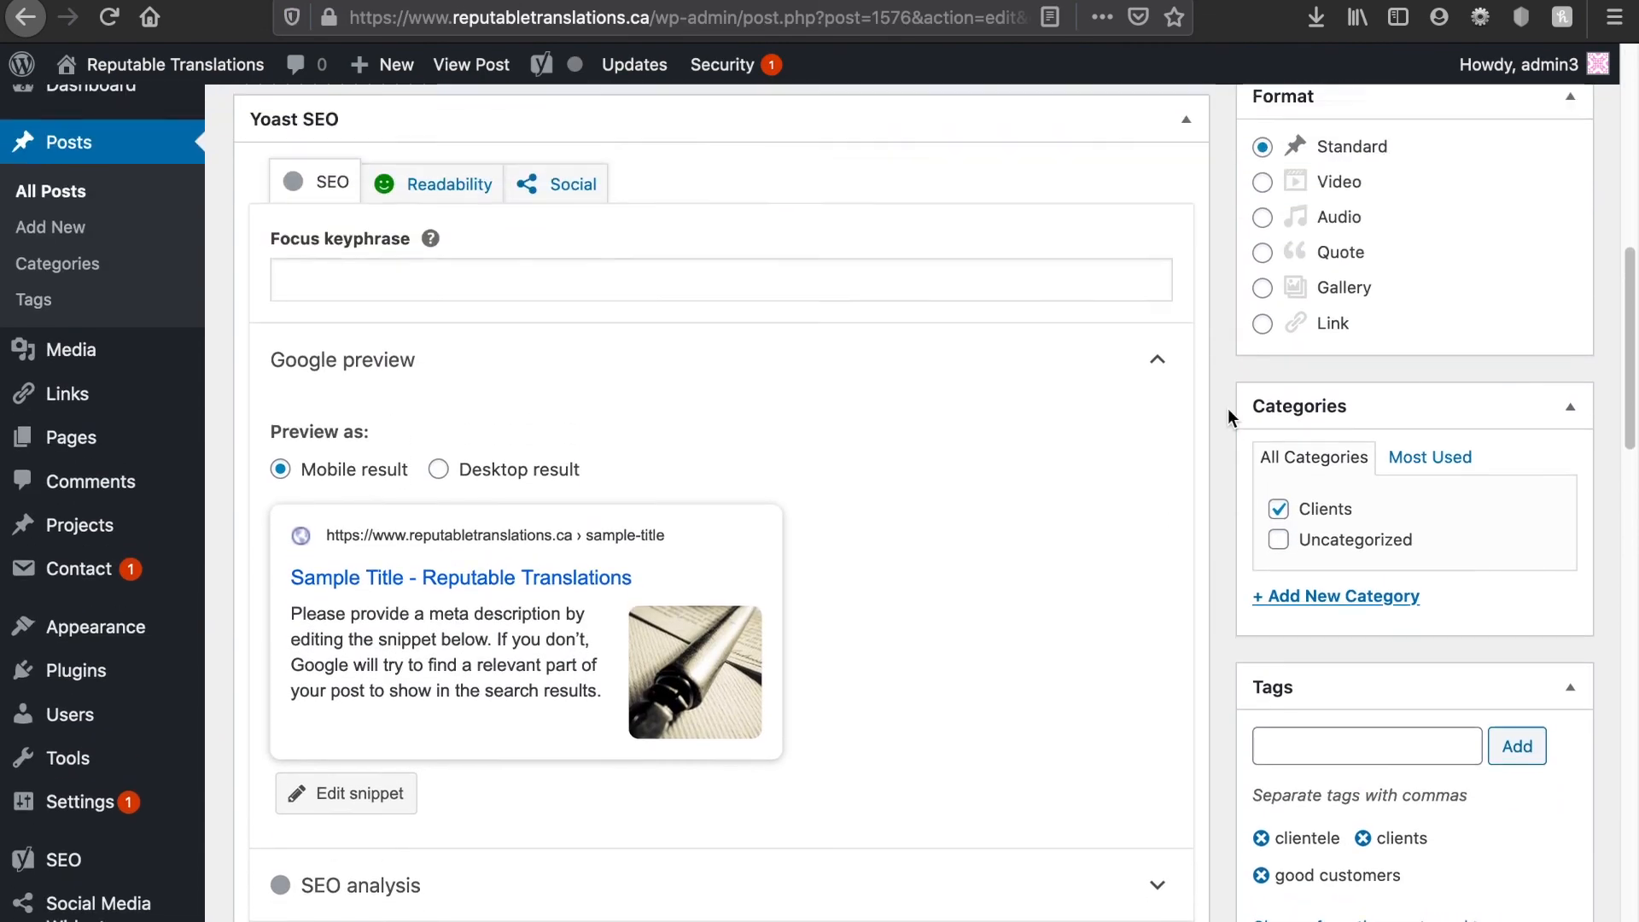
{"action": "scroll", "coordinate": [1227, 415], "scroll_direction": "up", "scroll_amount": 2}
{"action": "scroll", "coordinate": [1206, 504], "scroll_direction": "down", "scroll_amount": 1}
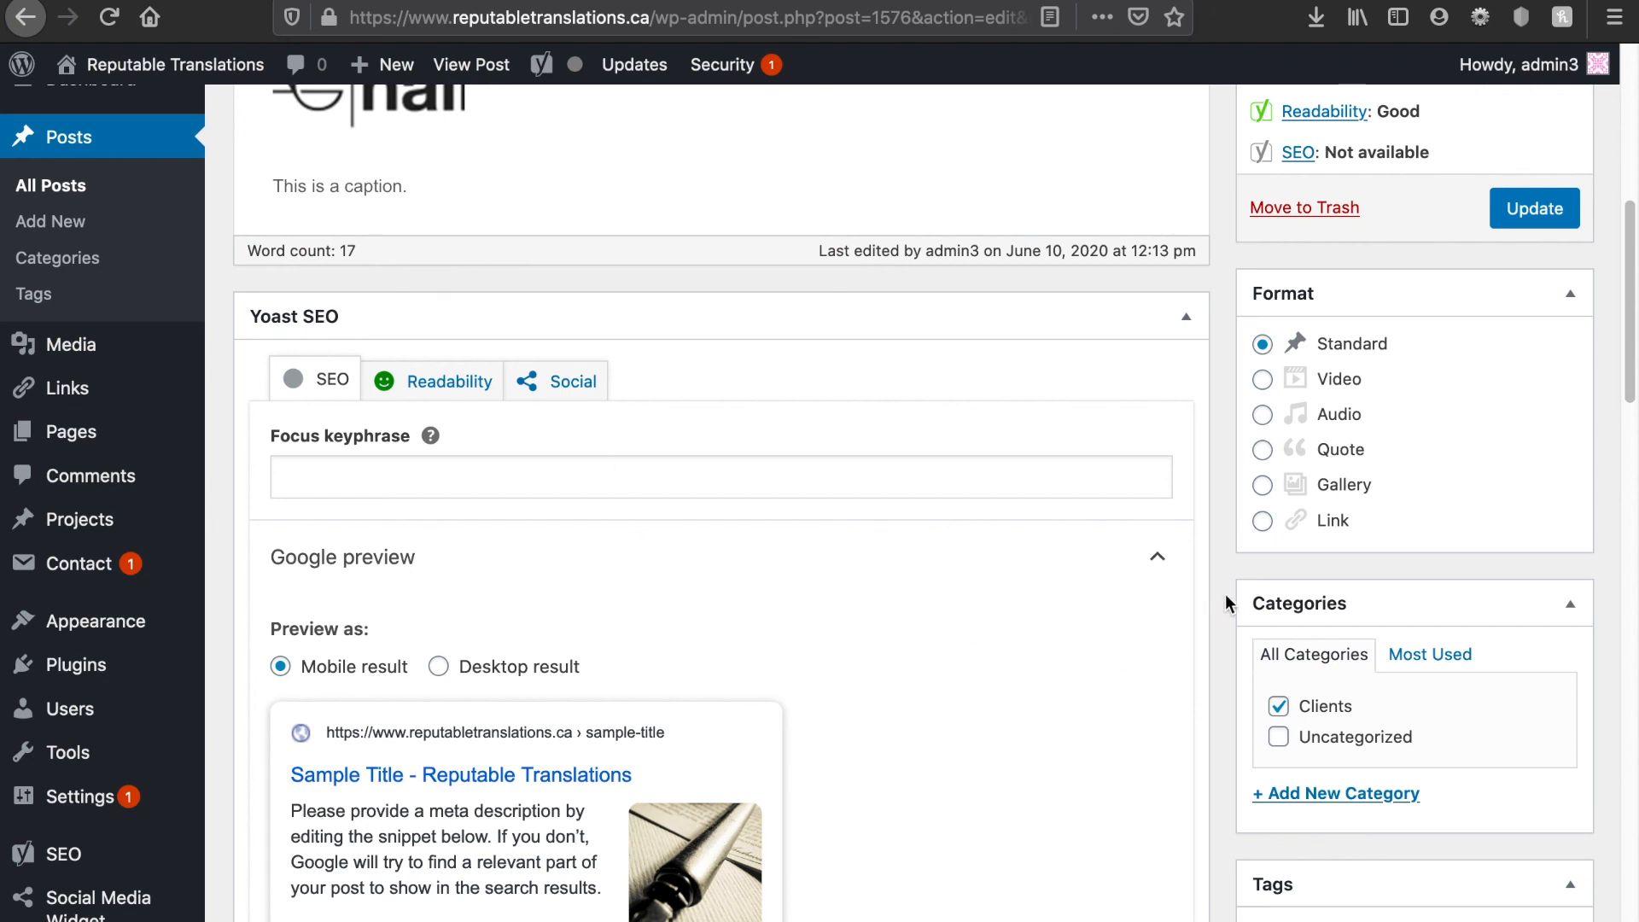
{"action": "scroll", "coordinate": [1225, 597], "scroll_direction": "down", "scroll_amount": 3}
{"action": "scroll", "coordinate": [1226, 595], "scroll_direction": "down", "scroll_amount": 1}
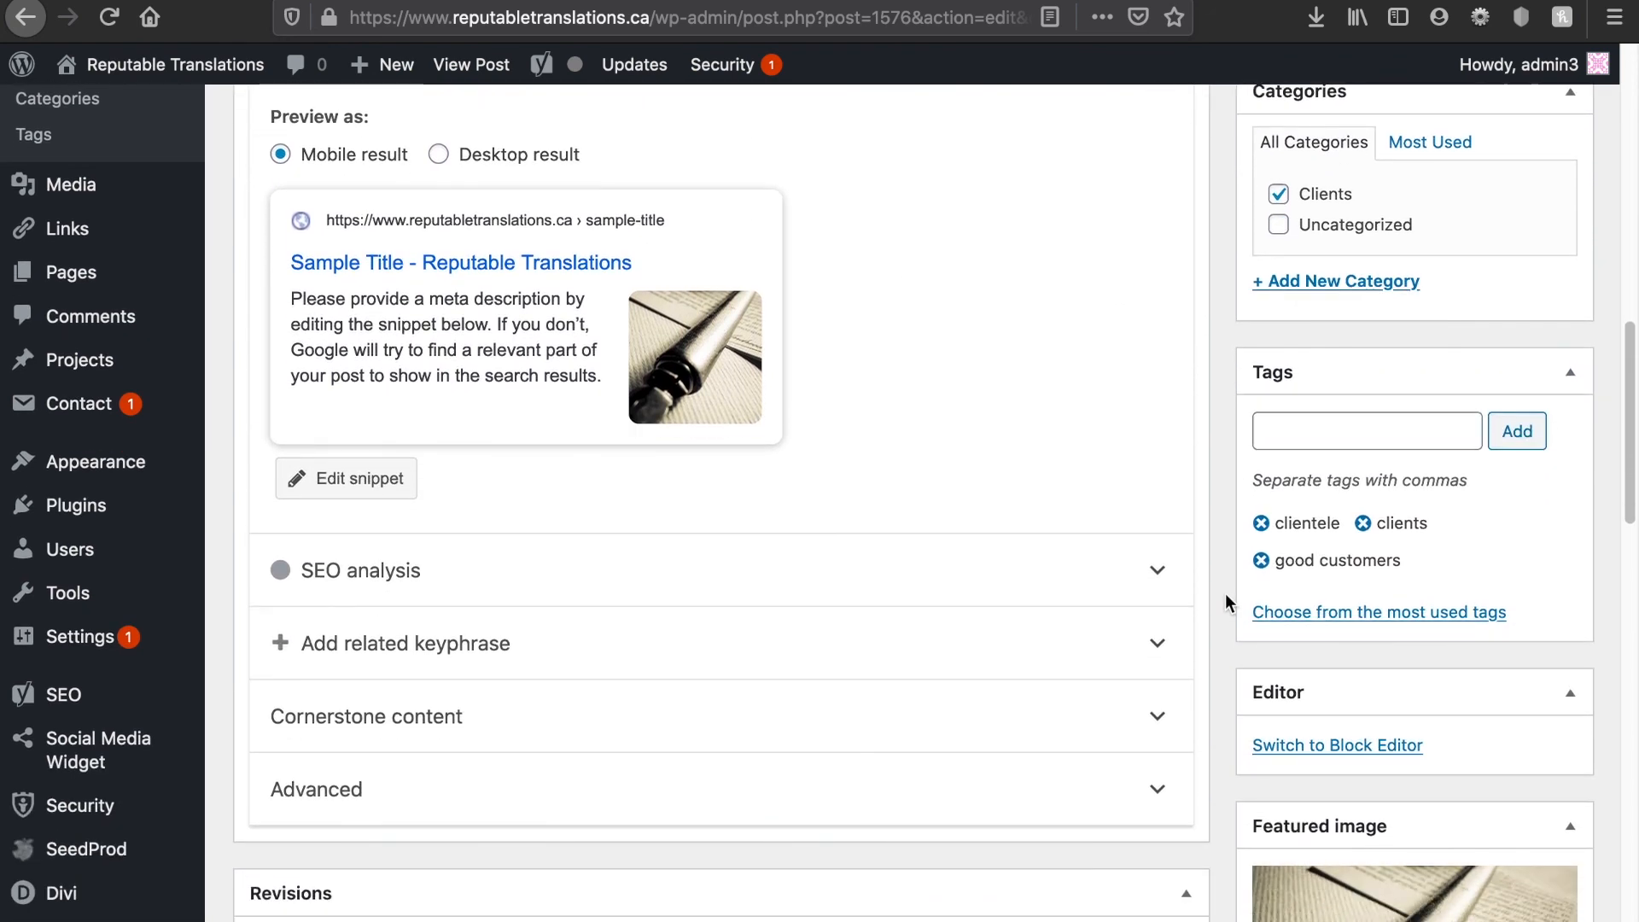
{"action": "scroll", "coordinate": [1226, 595], "scroll_direction": "down", "scroll_amount": 4}
{"action": "scroll", "coordinate": [1226, 595], "scroll_direction": "down", "scroll_amount": 2}
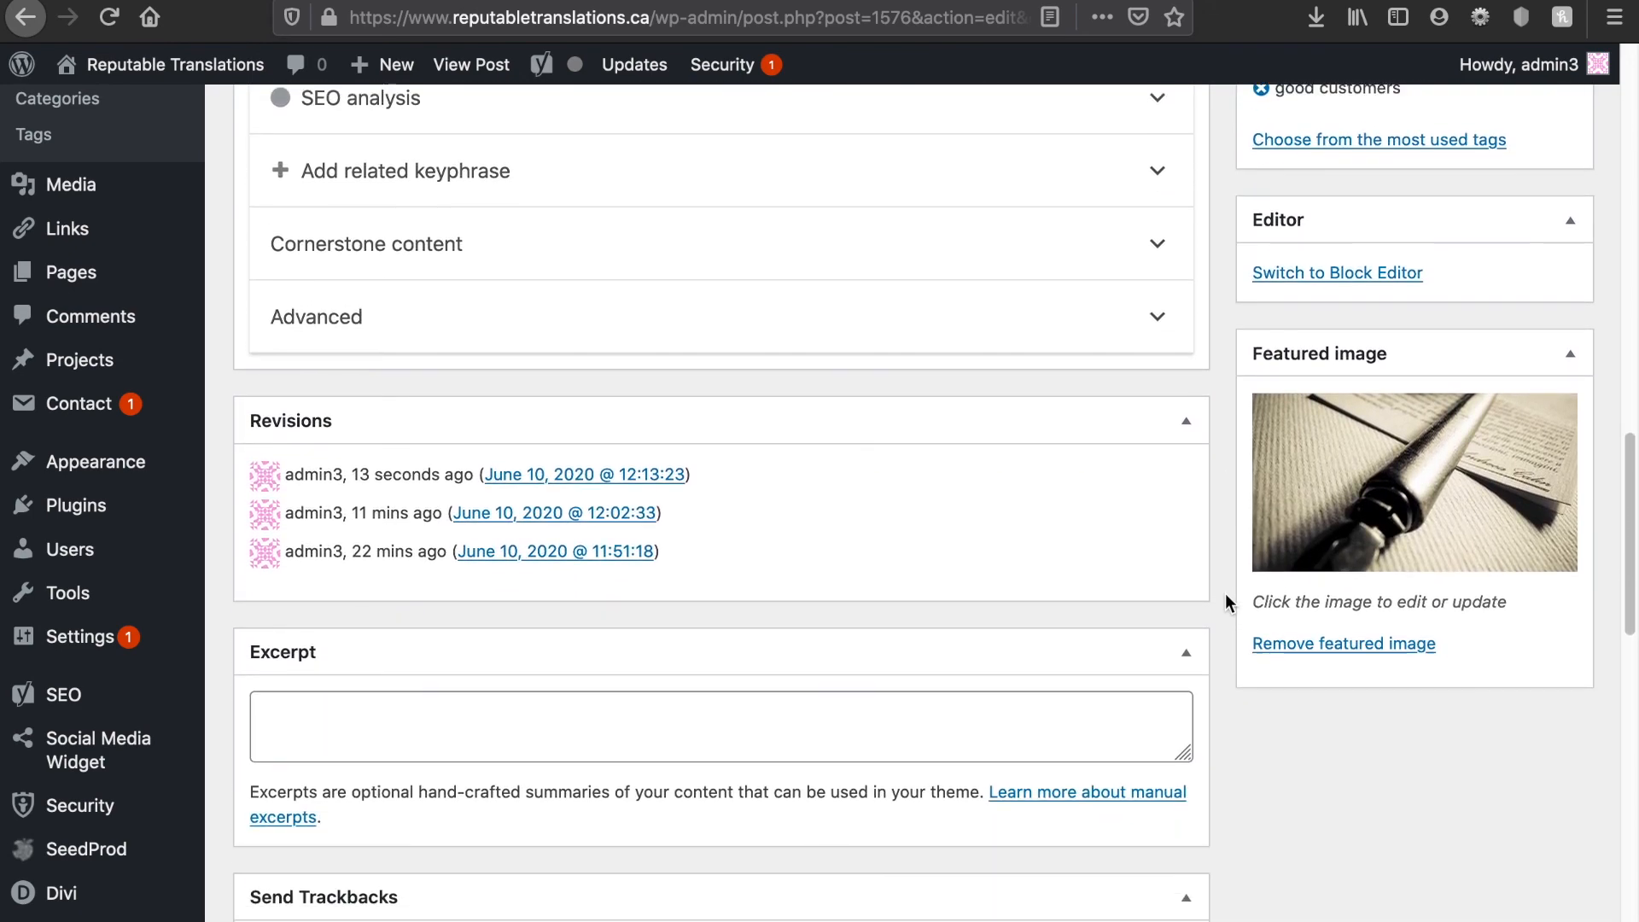
{"action": "scroll", "coordinate": [1292, 858], "scroll_direction": "down", "scroll_amount": 9}
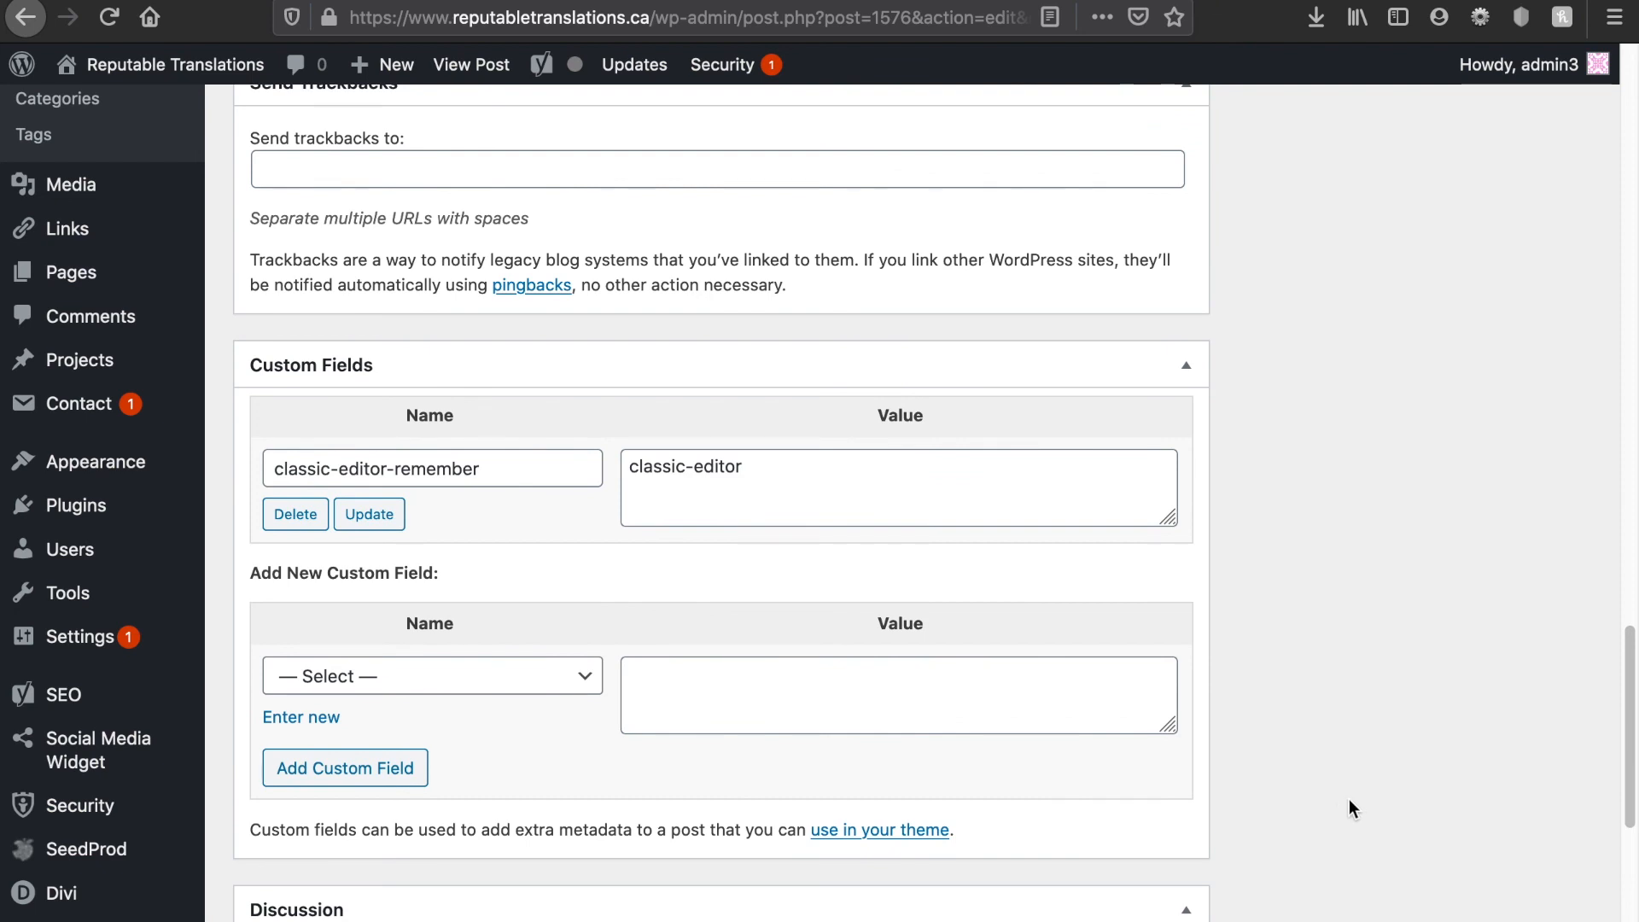
Step: Disallow trackbacks and pingbacks for the post in its discussion settings
{"action": "scroll", "coordinate": [1352, 798], "scroll_direction": "down", "scroll_amount": 7}
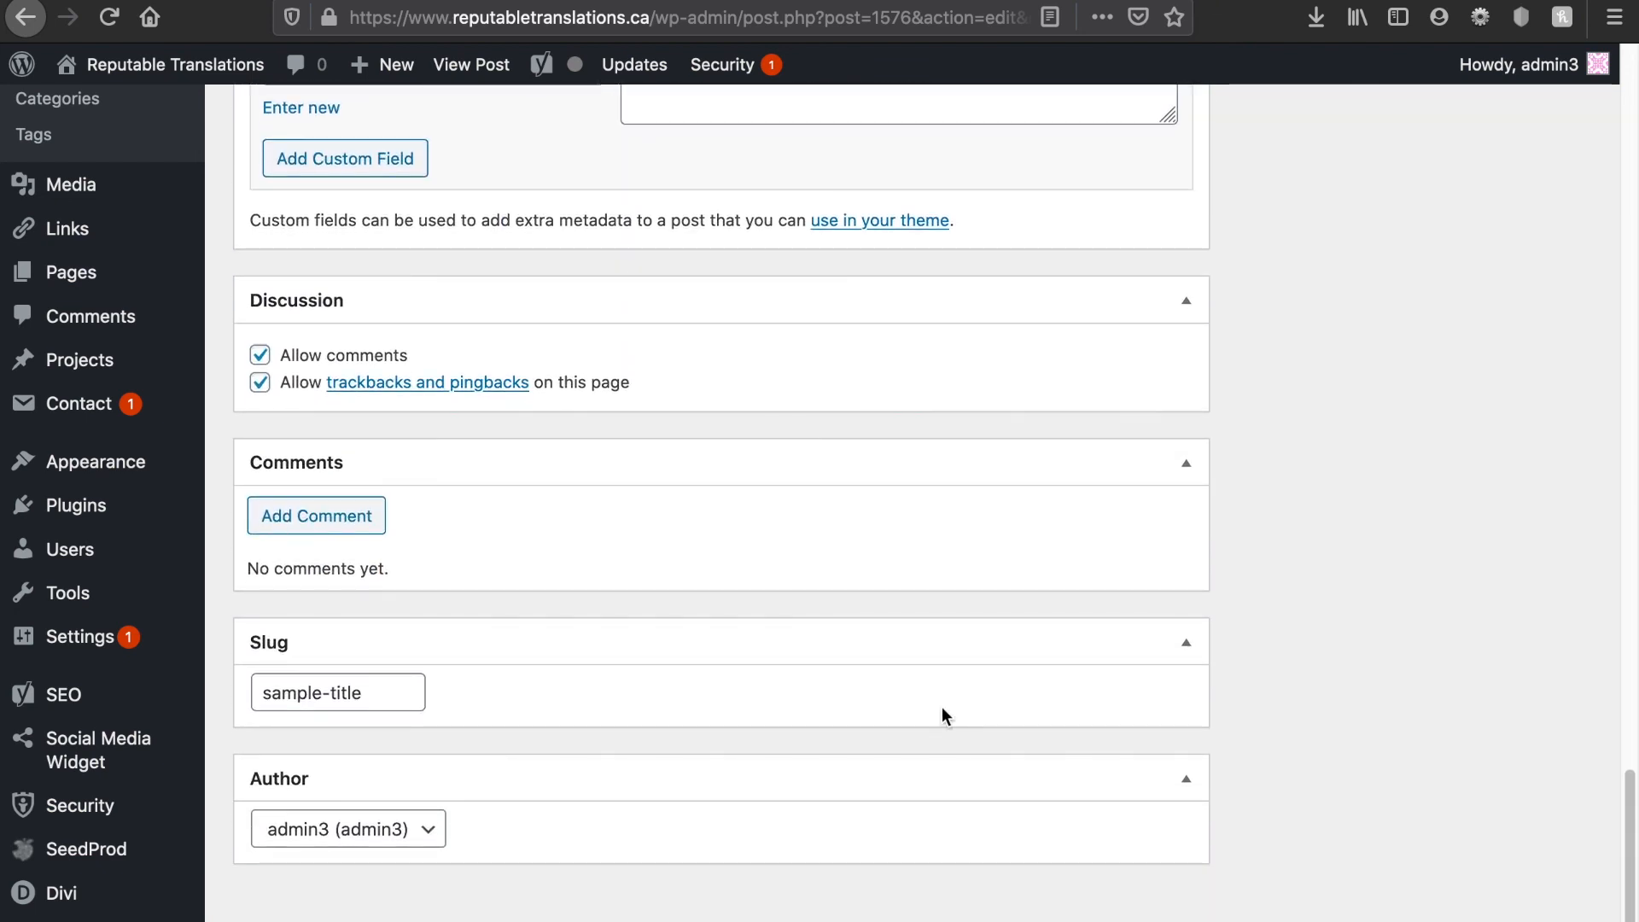
{"action": "left_click", "coordinate": [261, 360]}
{"action": "left_click", "coordinate": [260, 384]}
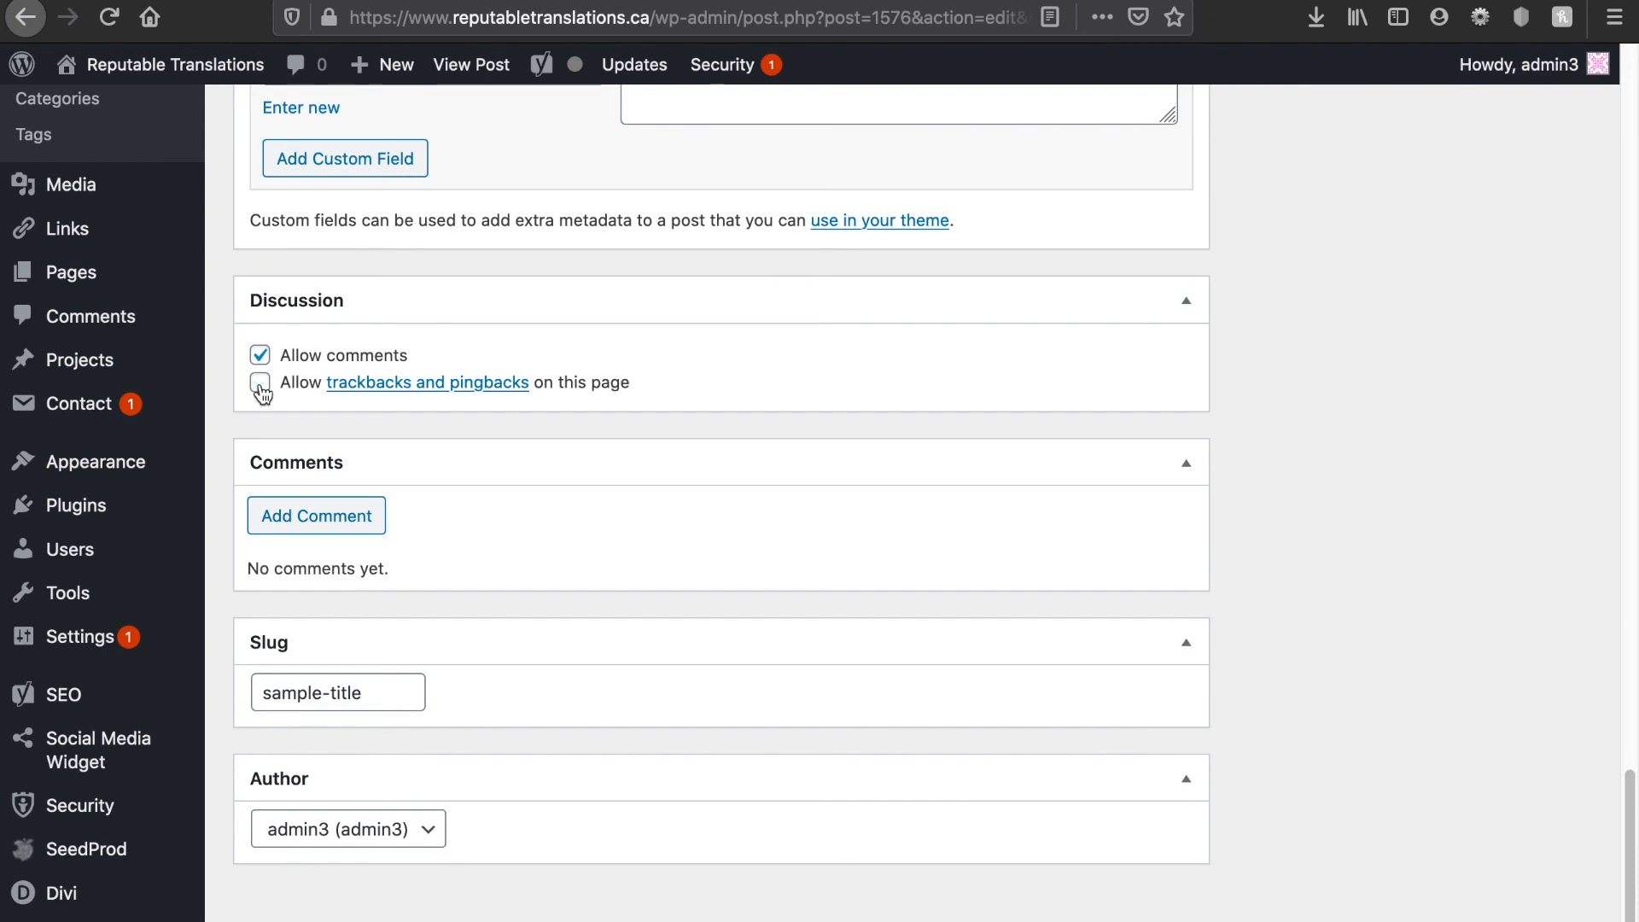